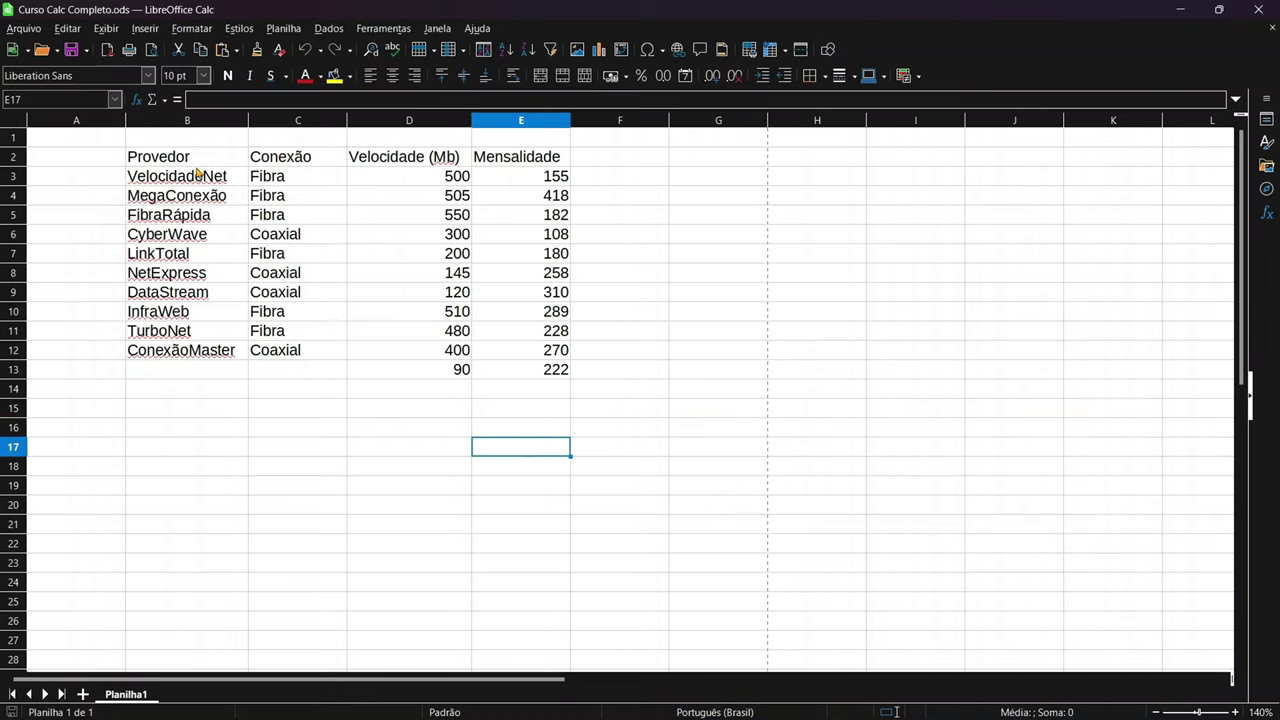
Check the provider table B2:E12 in Calc, then switch to the browser's LibreOffice download page
drag(192, 160, 443, 358)
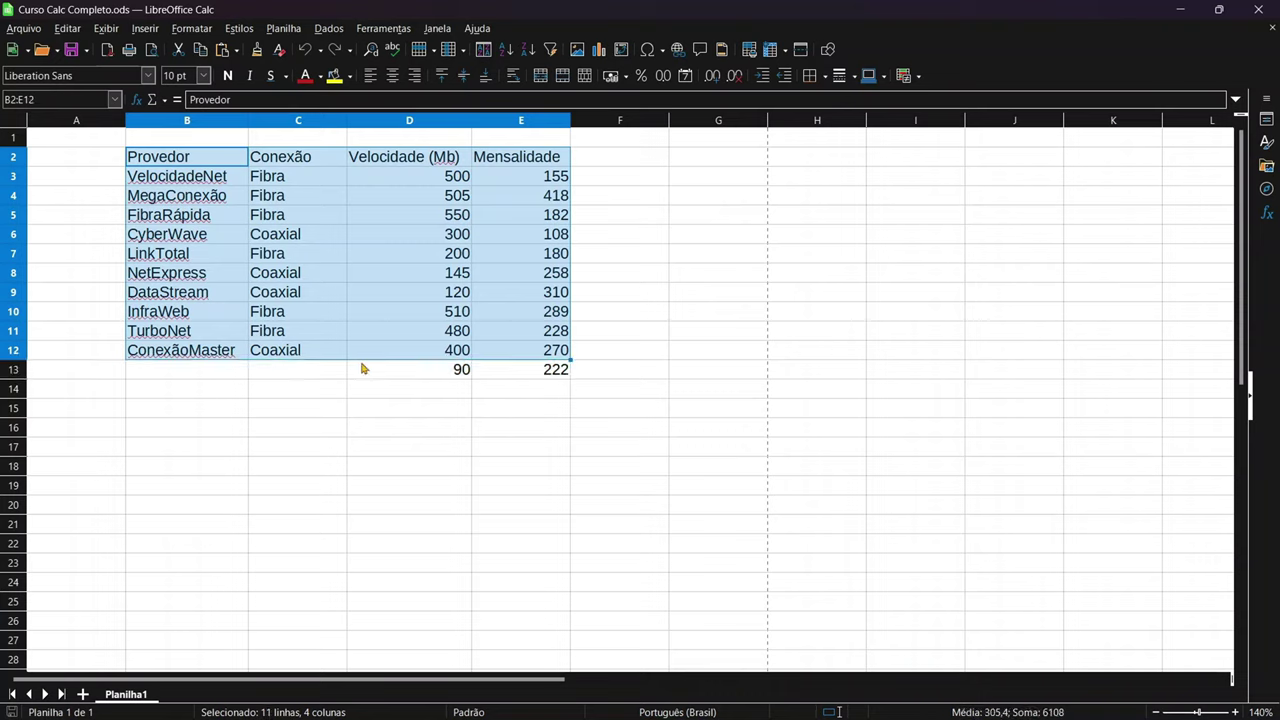
click(565, 494)
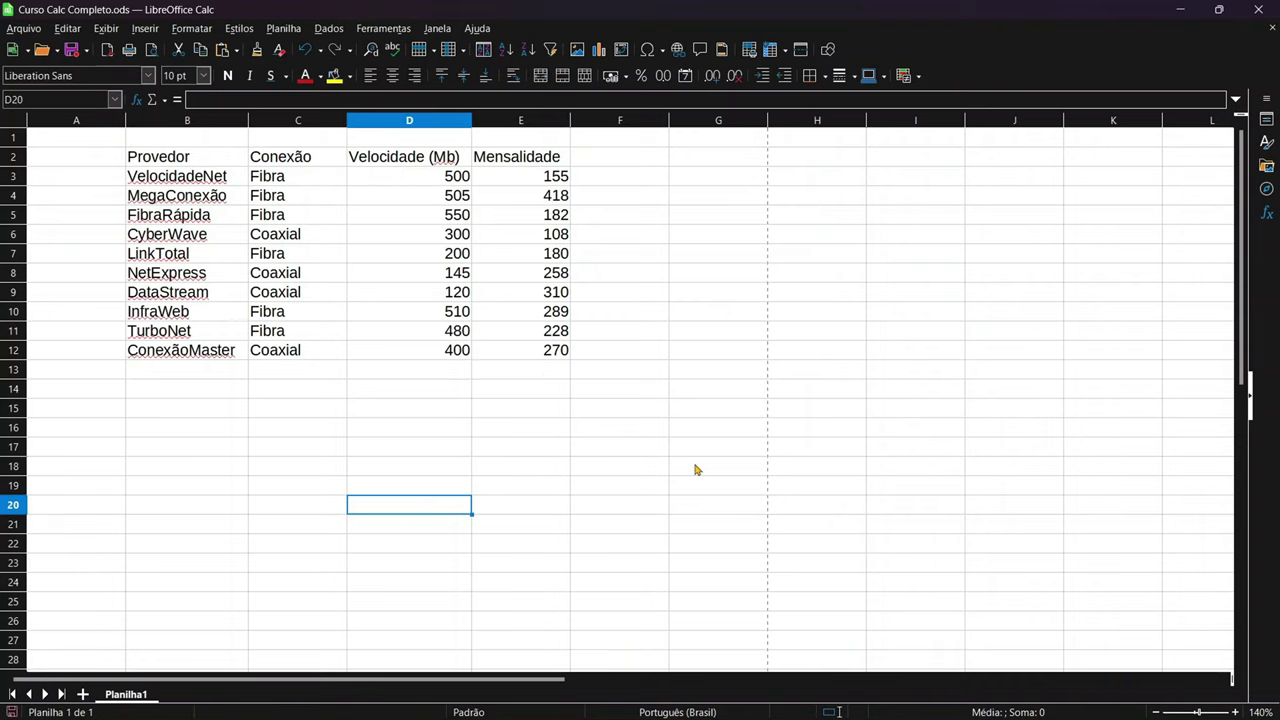
key(alt+Tab)
key(alt+Tab)
key(alt+Tab)
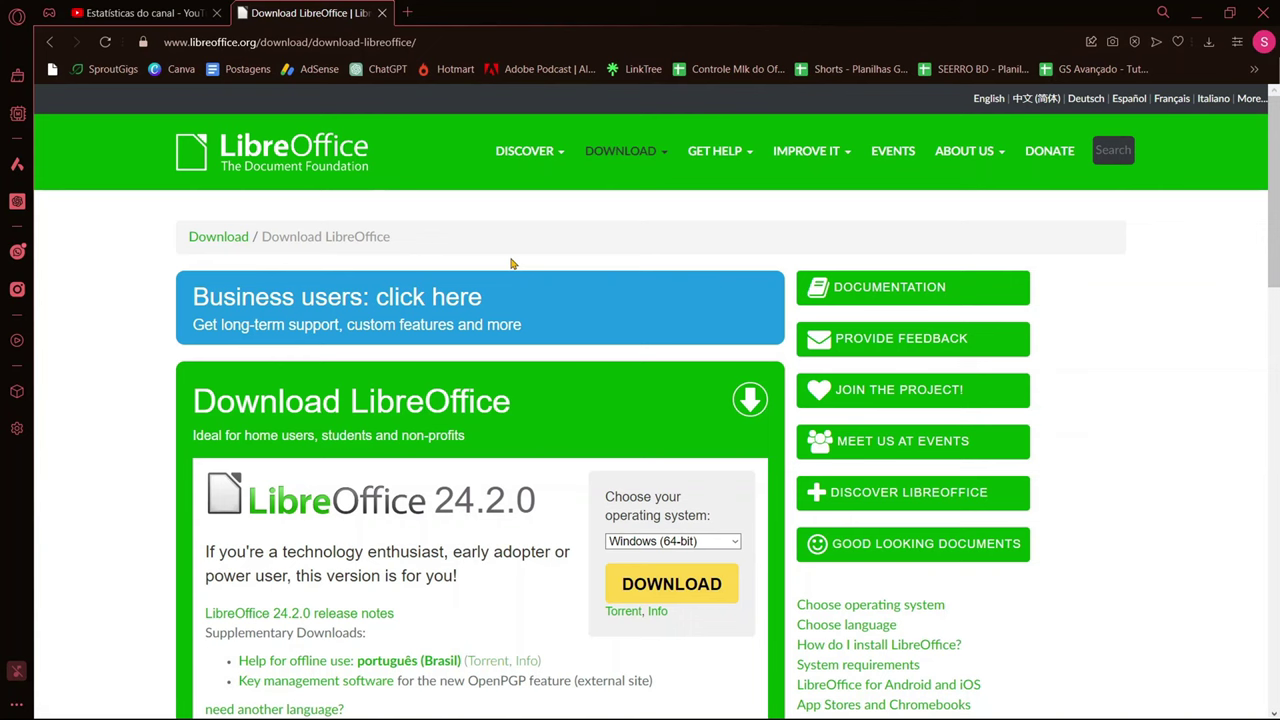
mouse_move(621, 151)
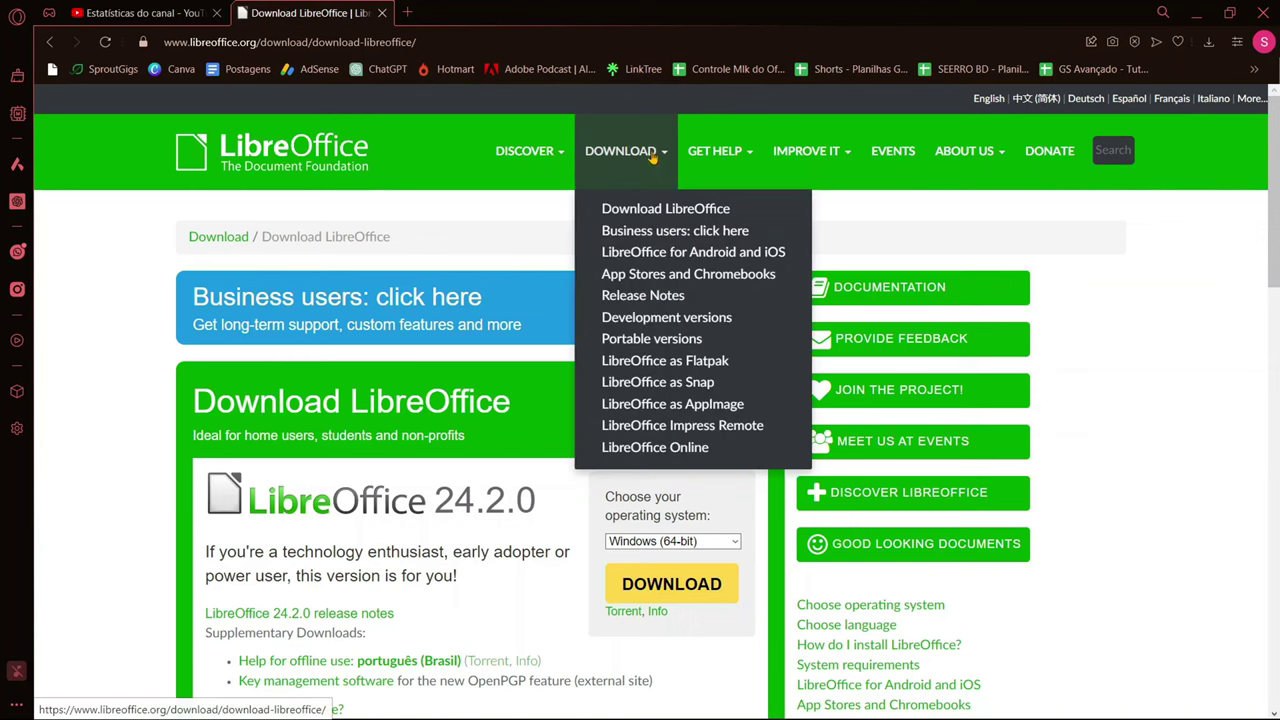
Open the Download LibreOffice page and keep Windows (64-bit) as the operating system
click(608, 208)
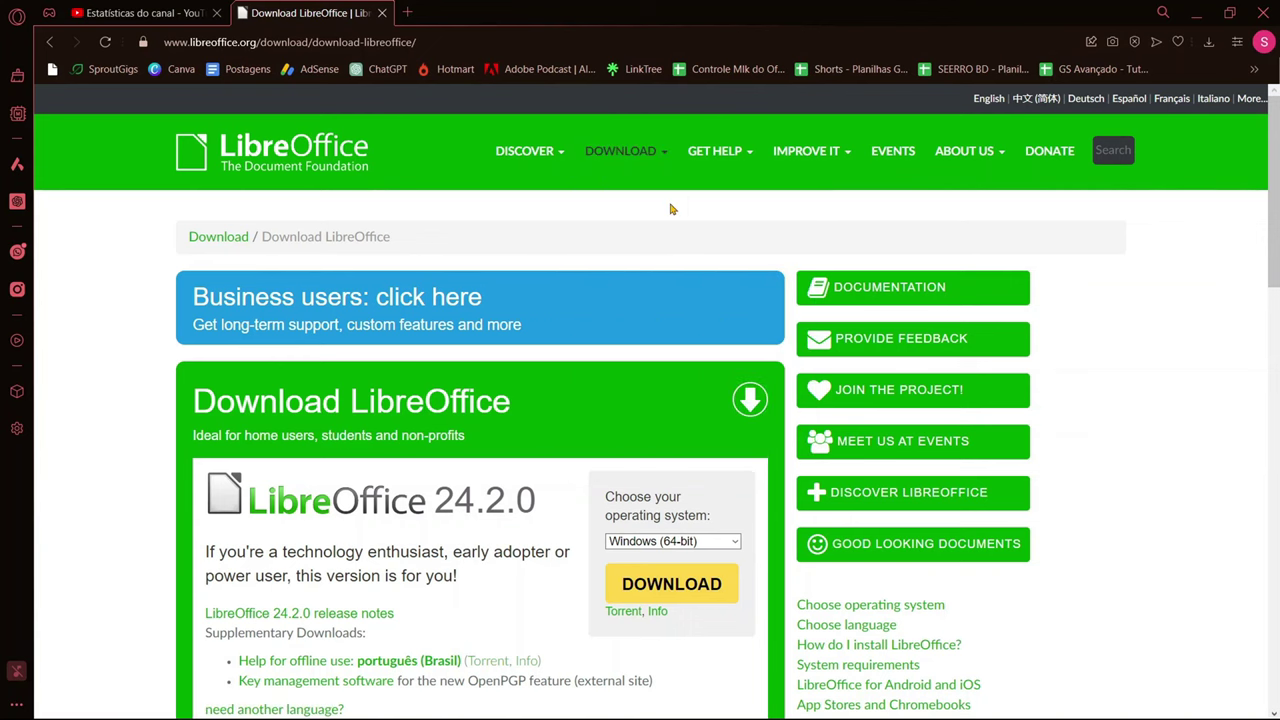
scroll(318, 342, down, 2)
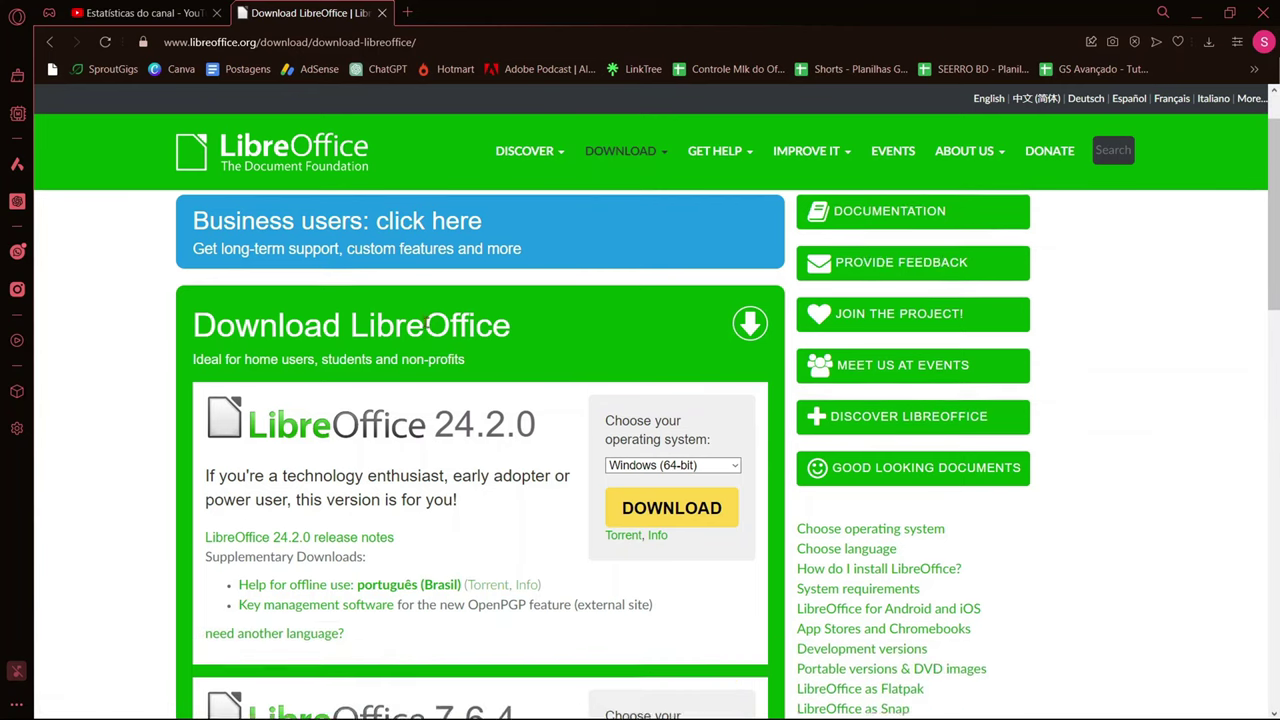
click(734, 376)
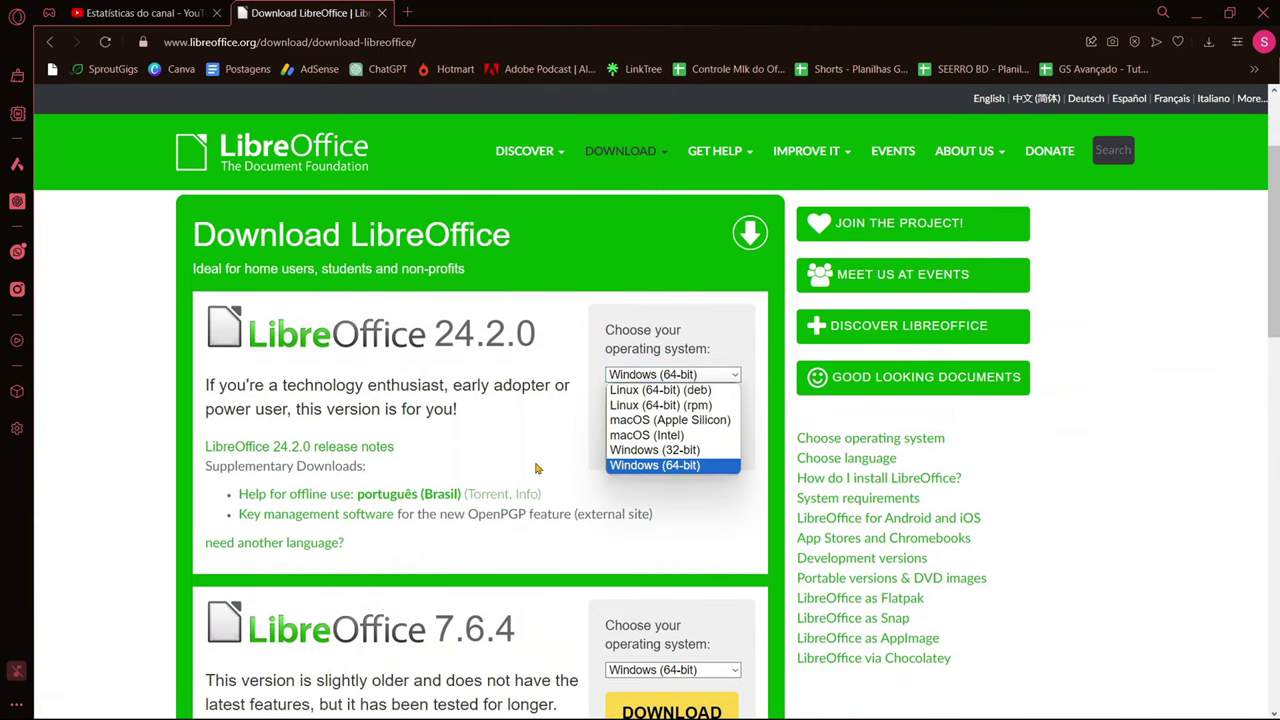
click(538, 466)
Scroll through the LibreOffice 24.2.0 and 7.6.4 download entries to compare them
scroll(543, 437, down, 2)
scroll(538, 422, down, 2)
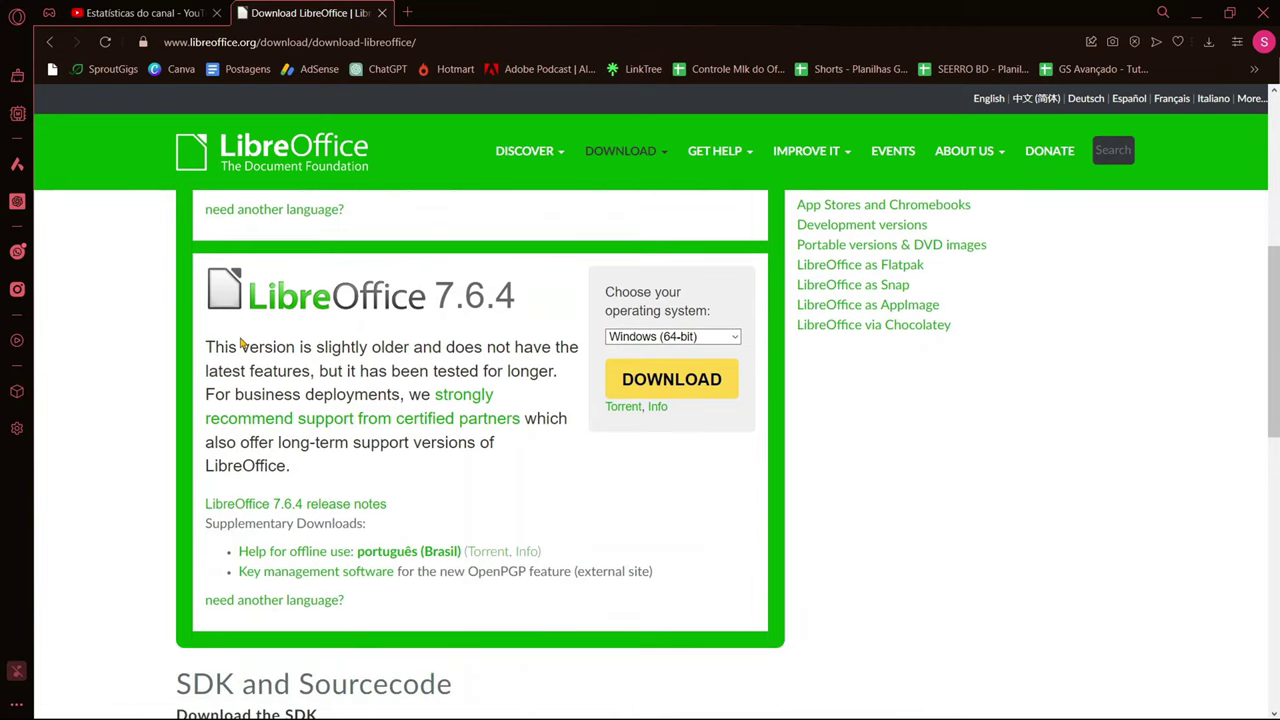
scroll(295, 400, up, 1)
scroll(250, 381, up, 4)
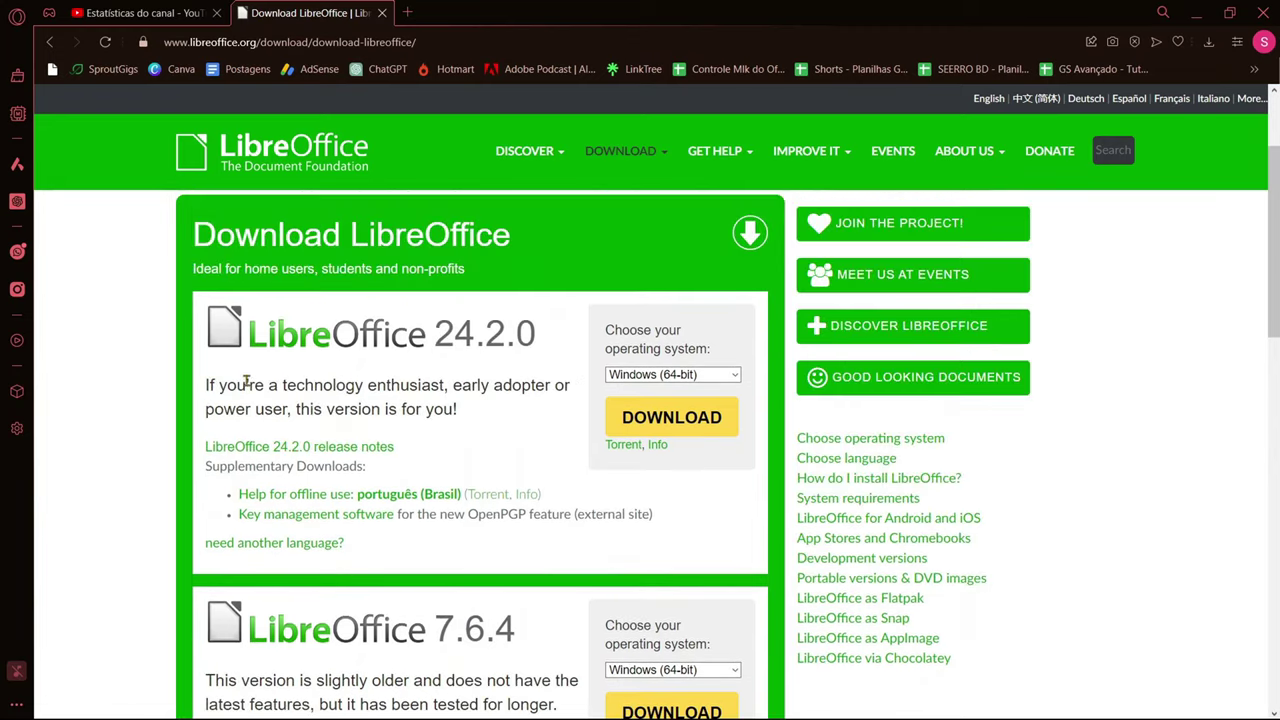
scroll(370, 405, down, 3)
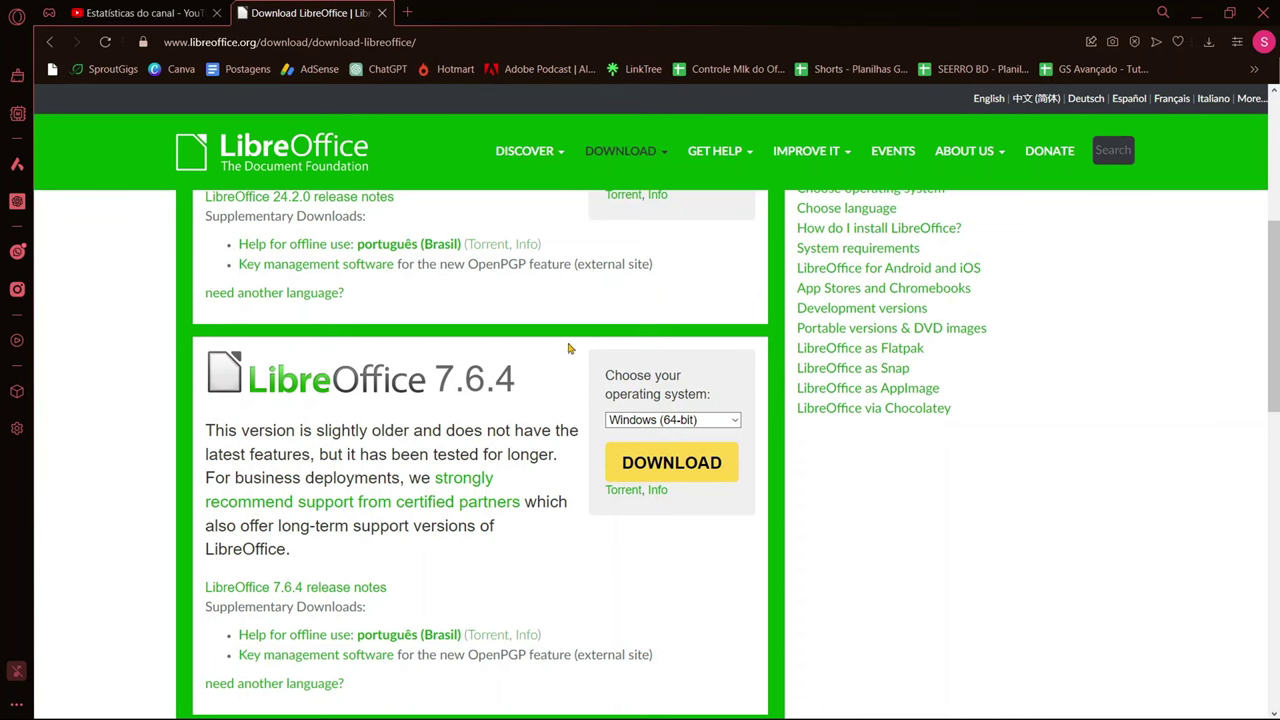
scroll(566, 390, up, 3)
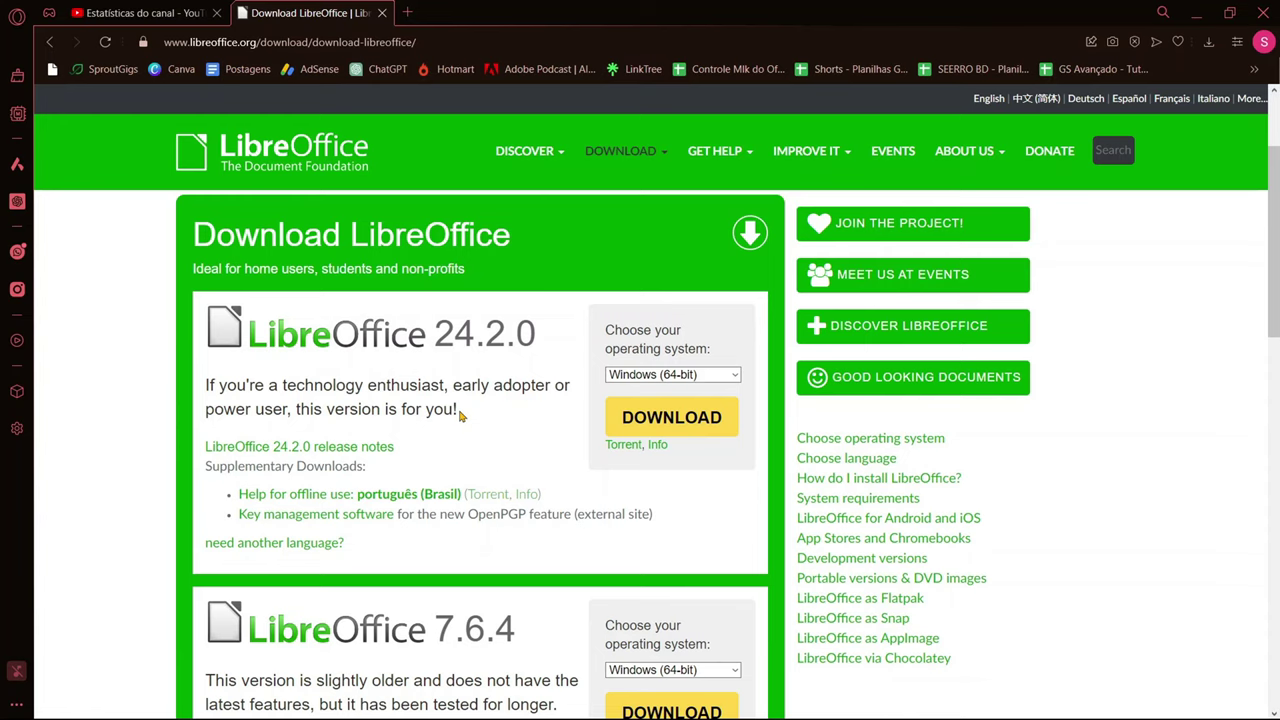
scroll(461, 416, down, 1)
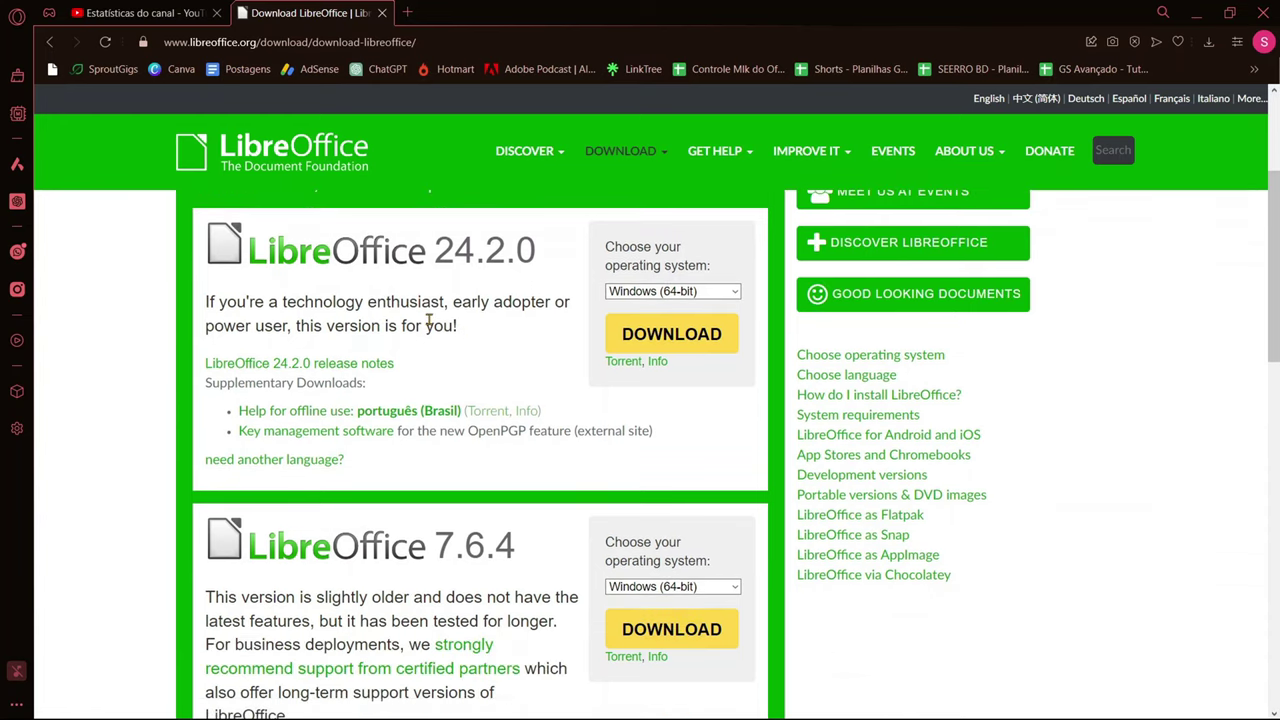
scroll(428, 322, down, 2)
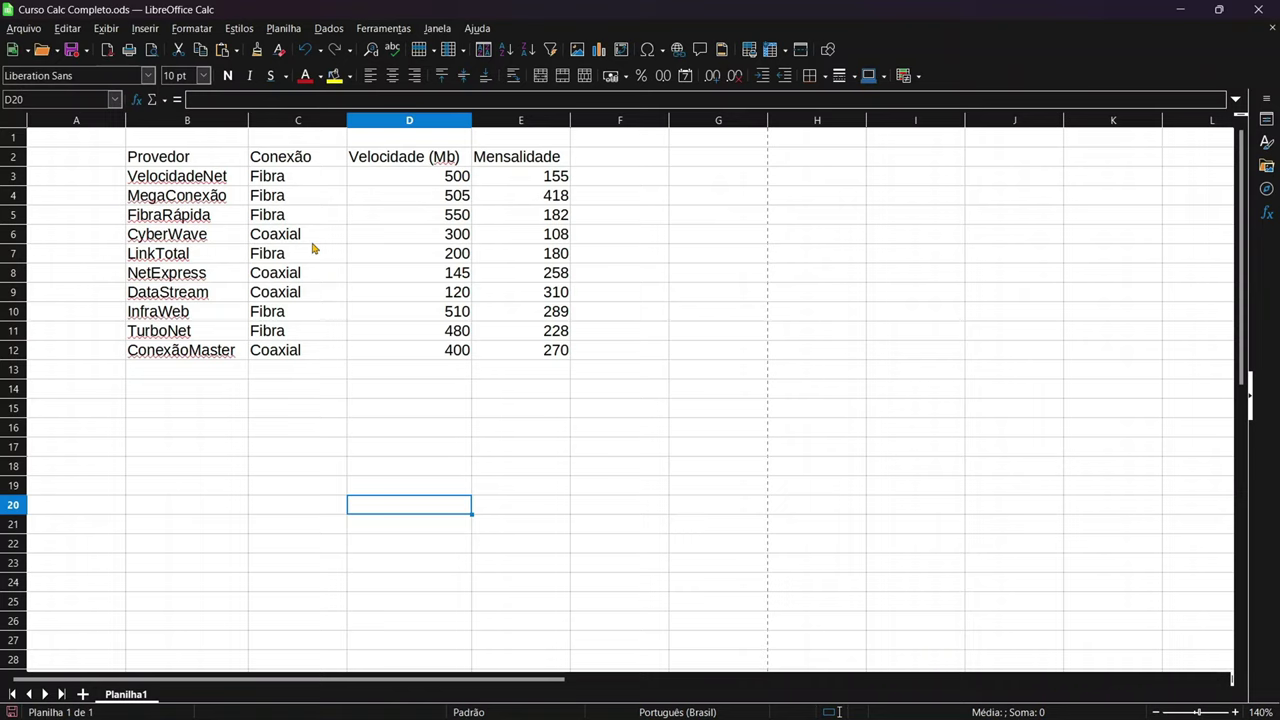
Select the header row B2:E2, from Provedor to Mensalidade
click(353, 446)
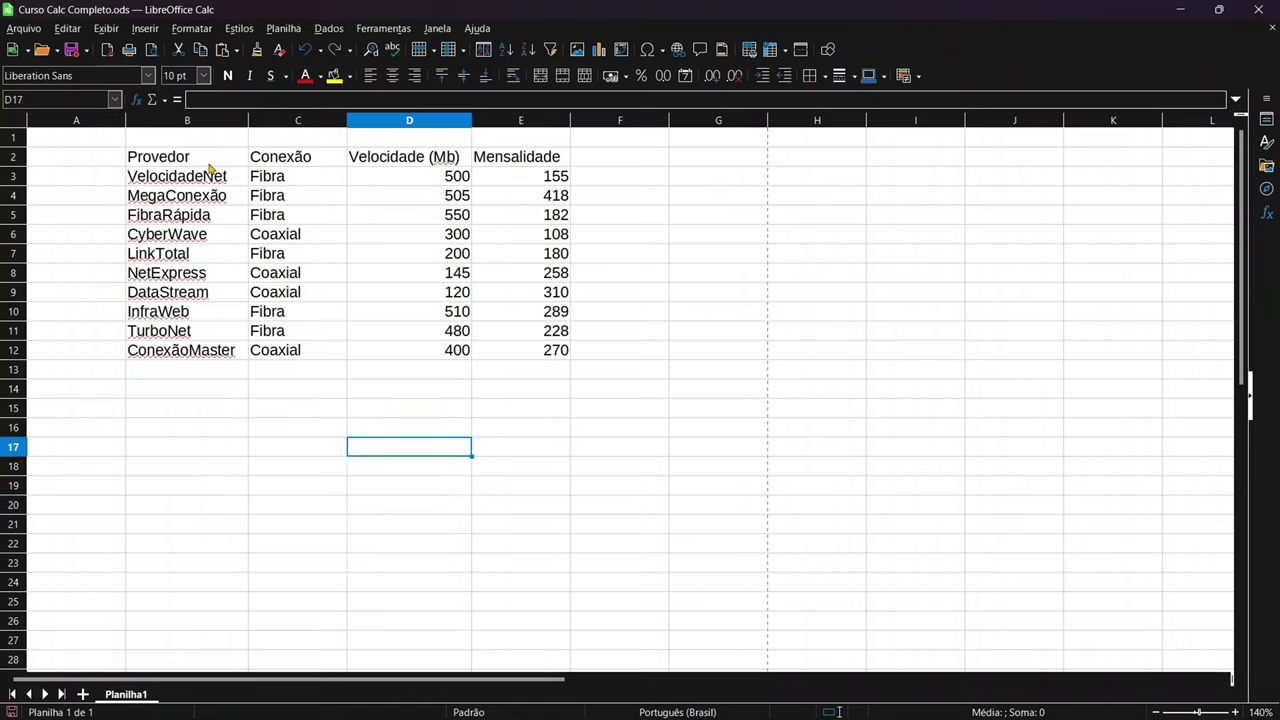
drag(212, 165, 503, 163)
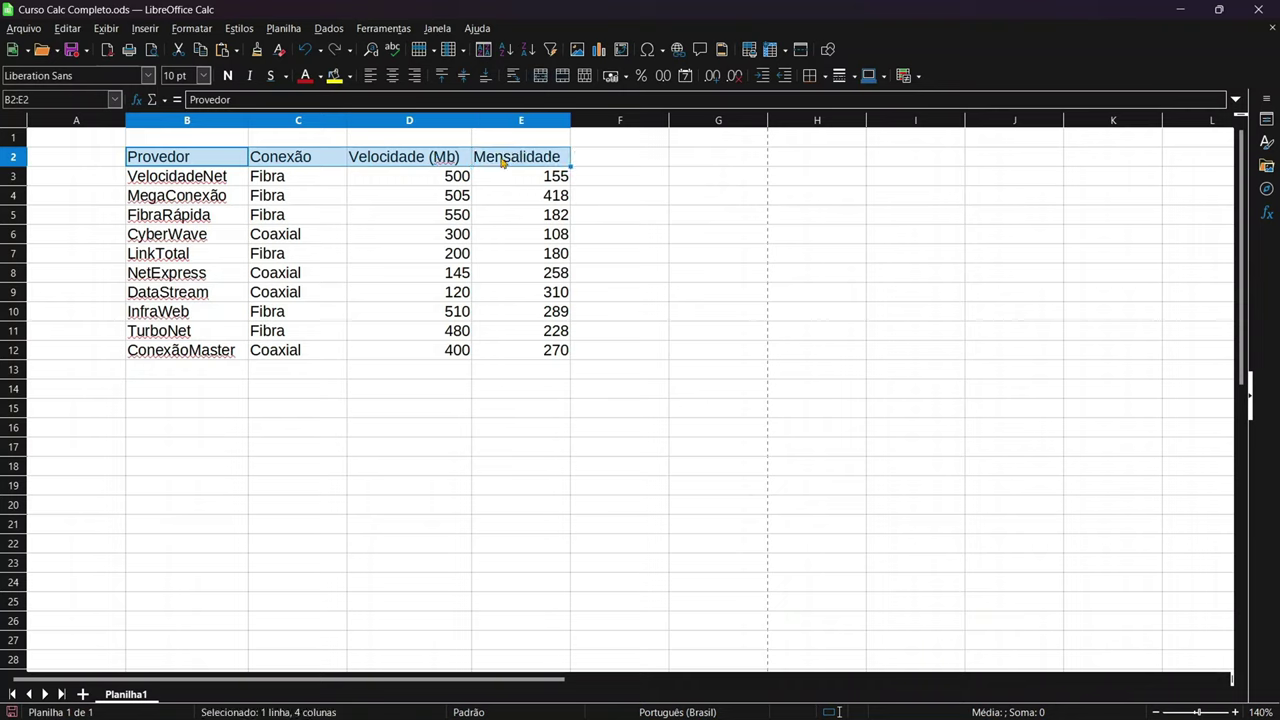
click(388, 490)
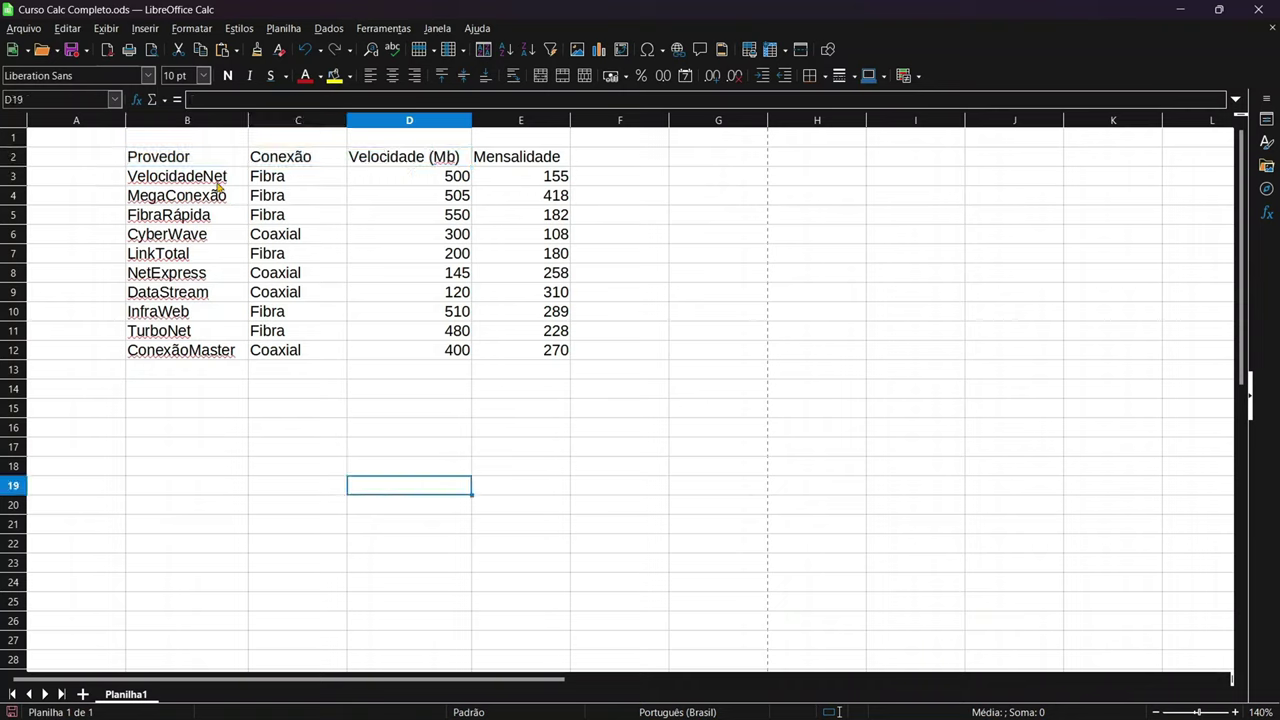
drag(204, 166, 573, 160)
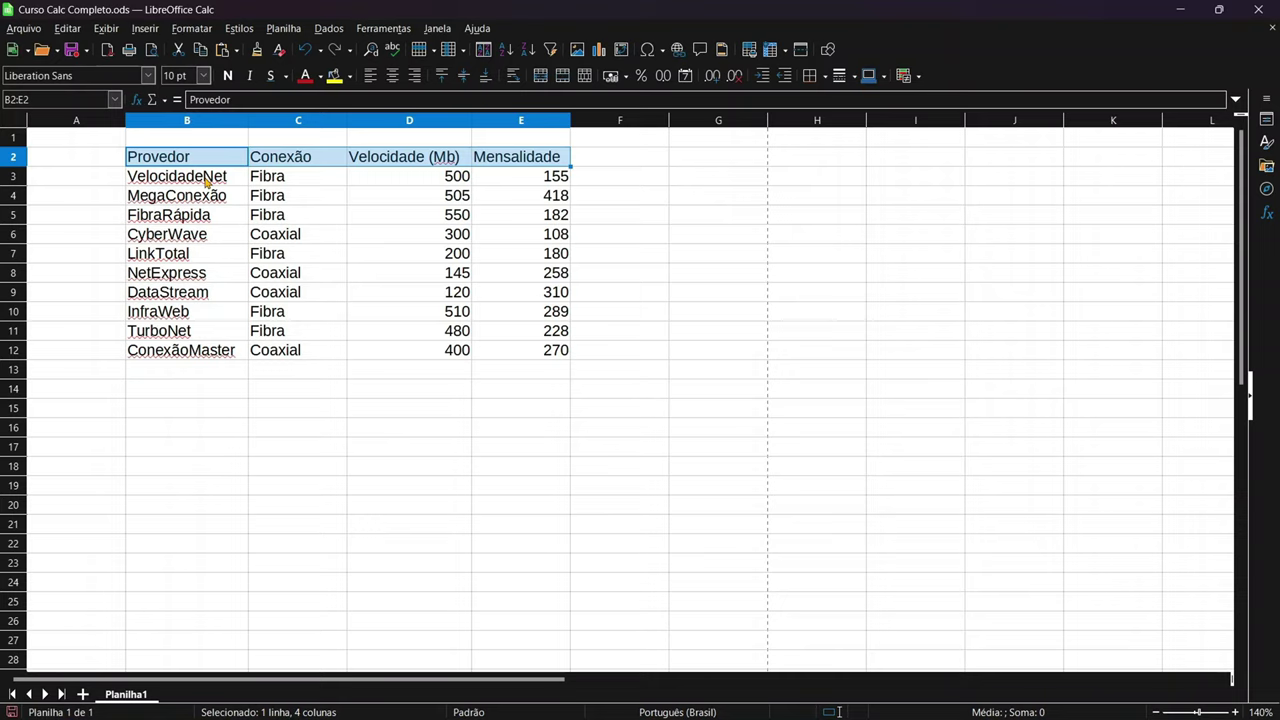
Make the header labels bold and fill the header row turquoise
ctrl+scroll(362, 372, up, 1)
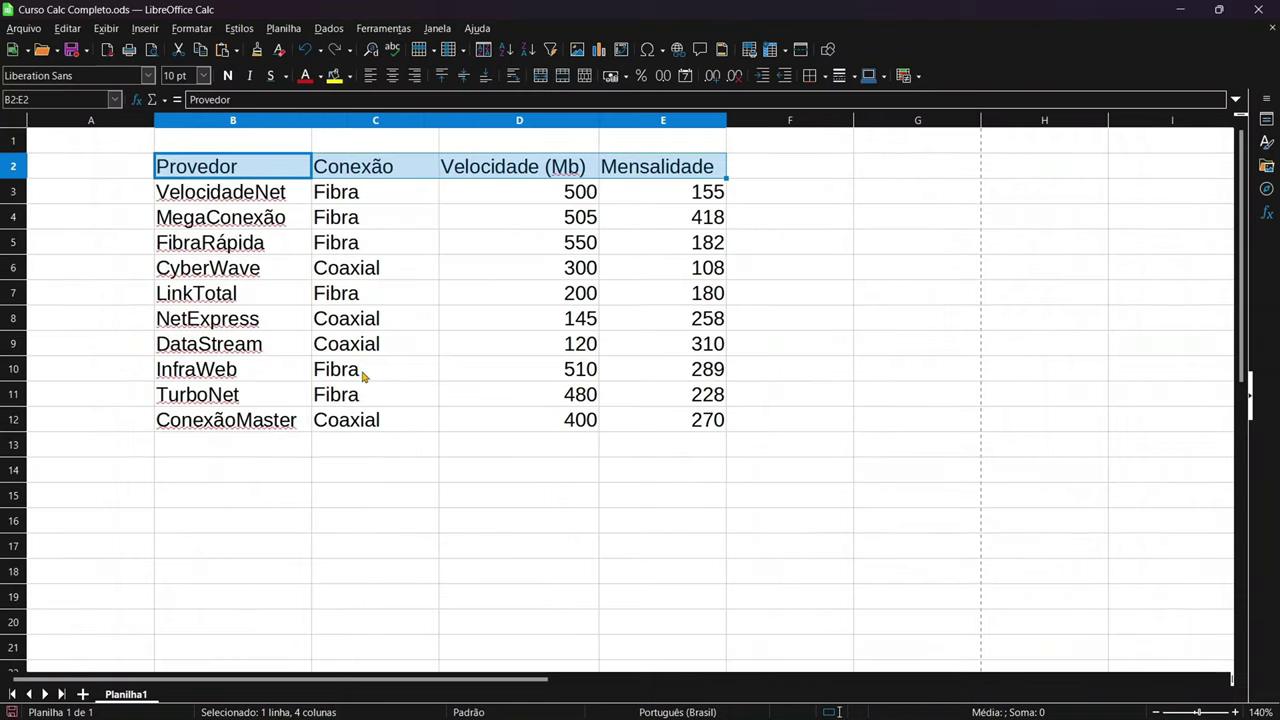
ctrl+scroll(364, 374, up, 1)
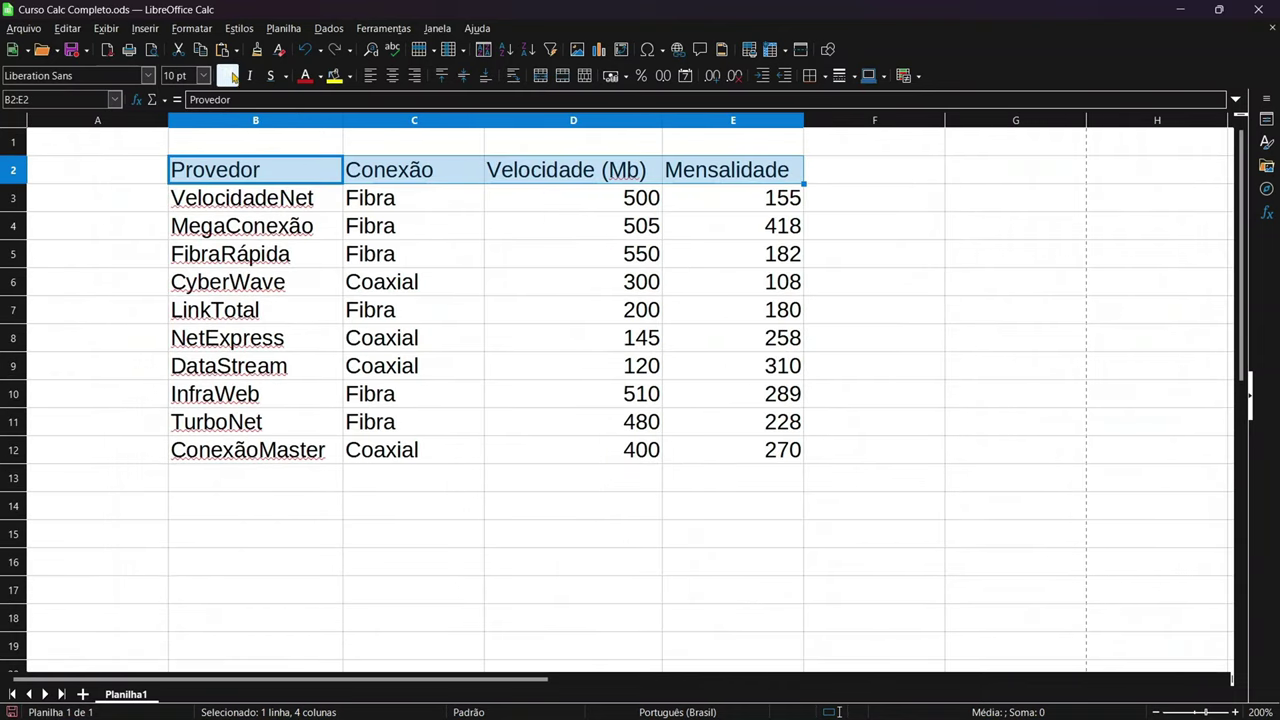
click(227, 75)
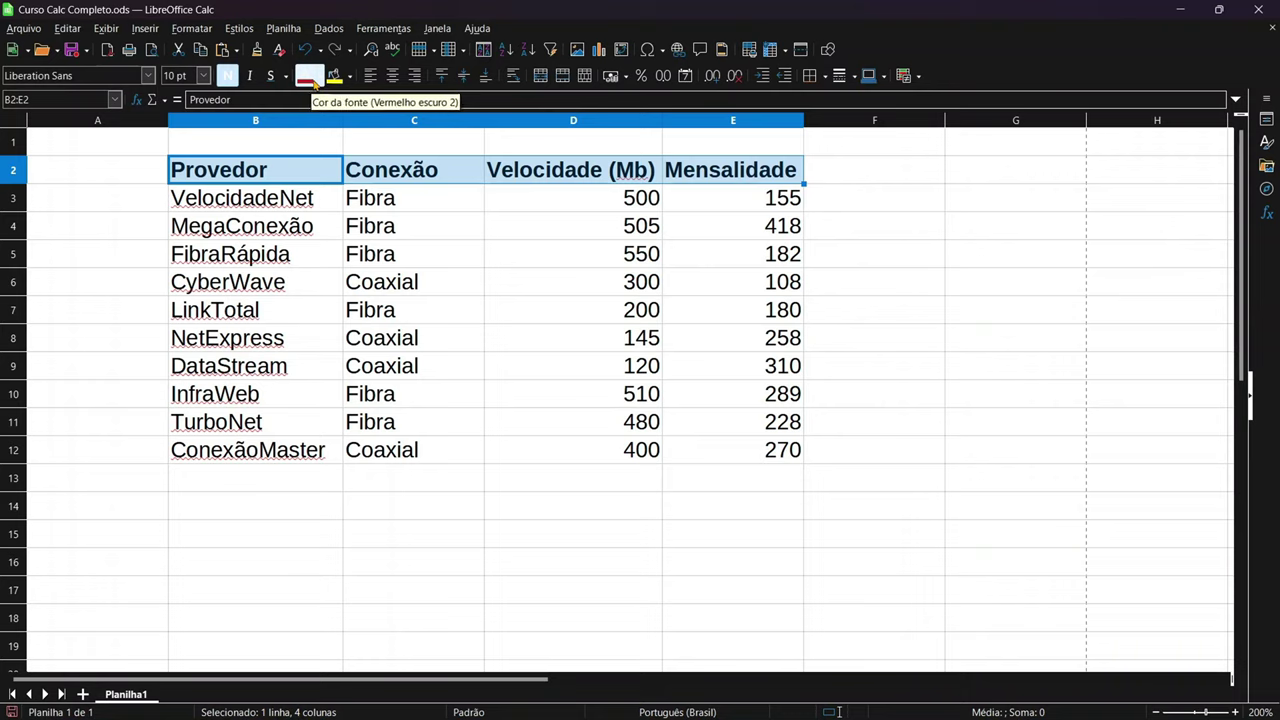
click(349, 76)
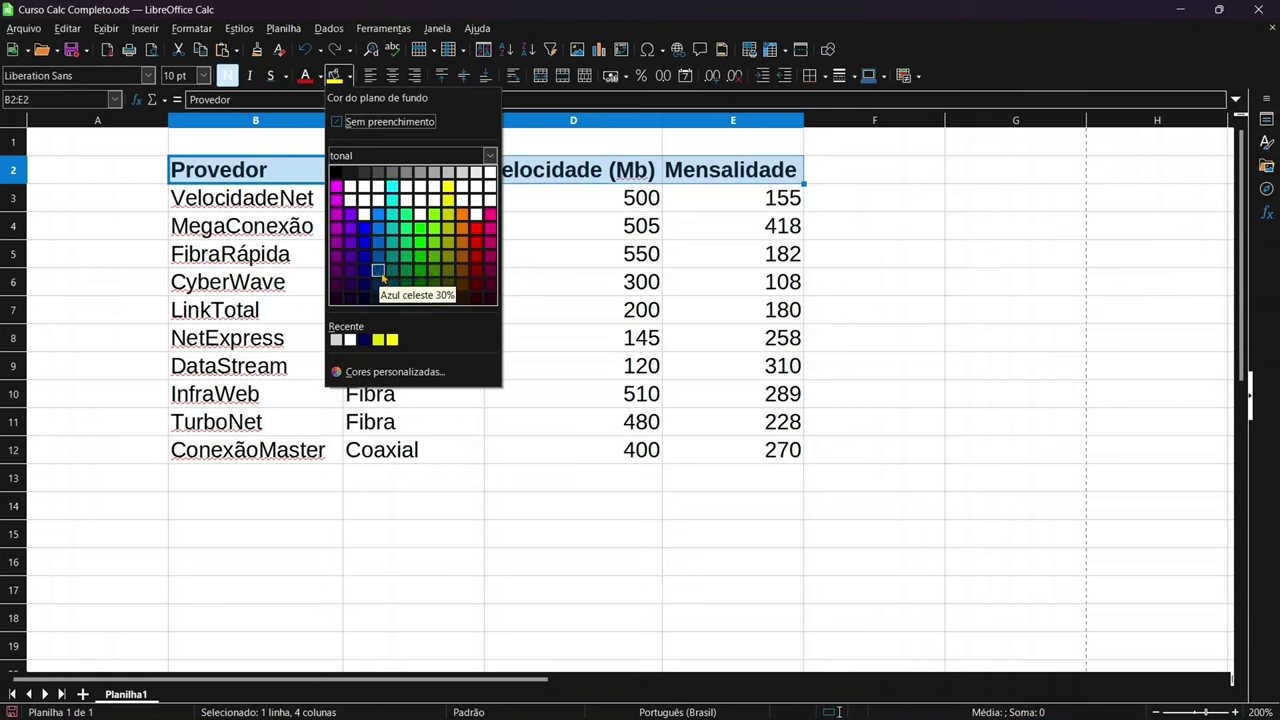
click(394, 215)
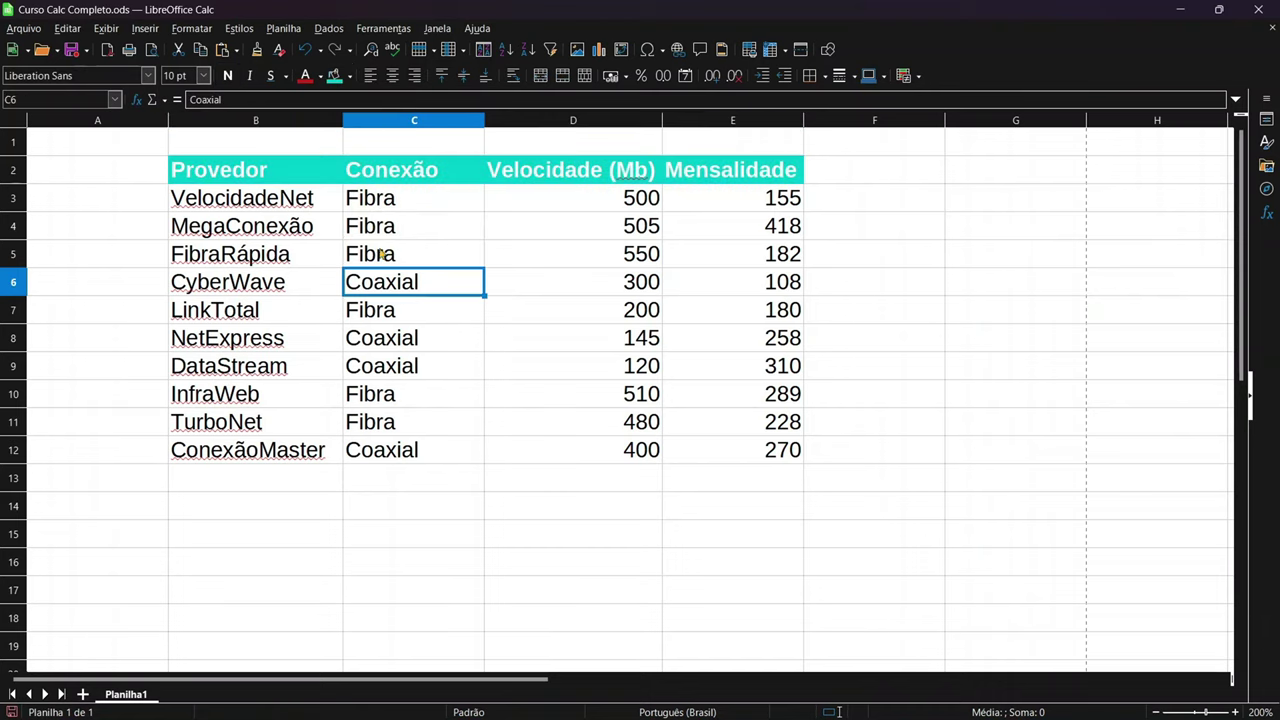
Set the header text colour to black and centre the header labels
drag(322, 185, 669, 182)
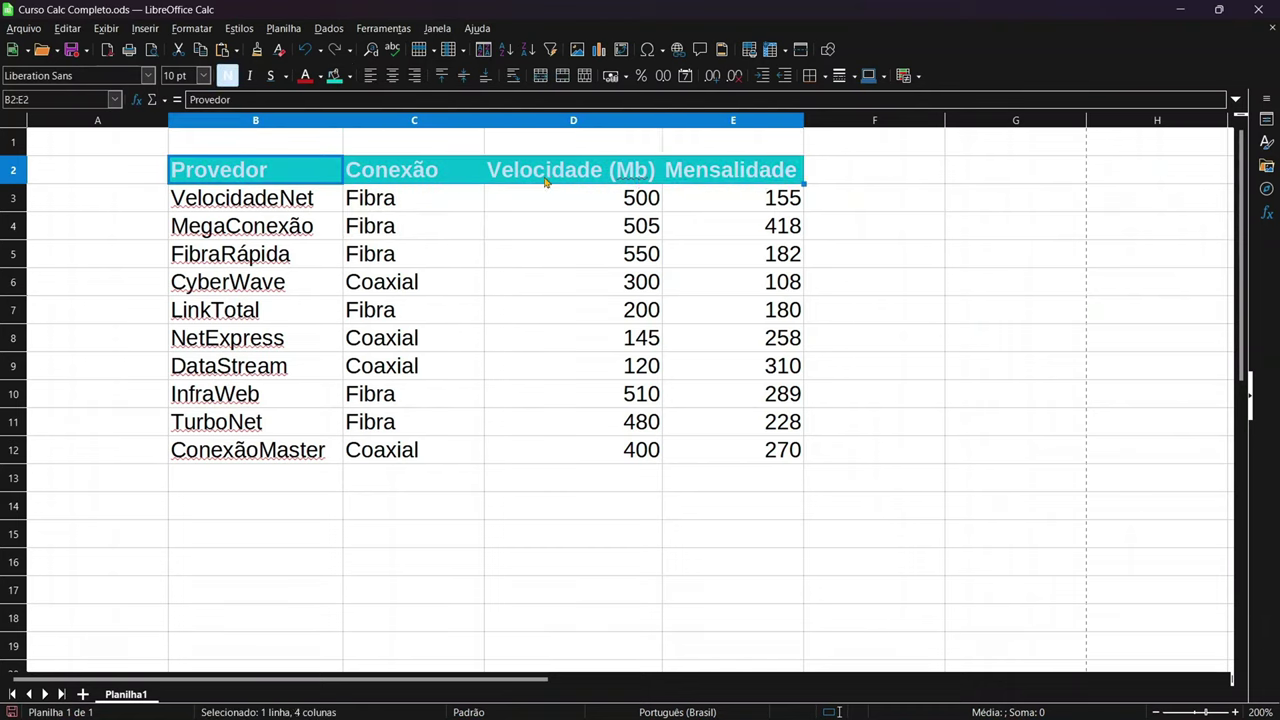
click(305, 75)
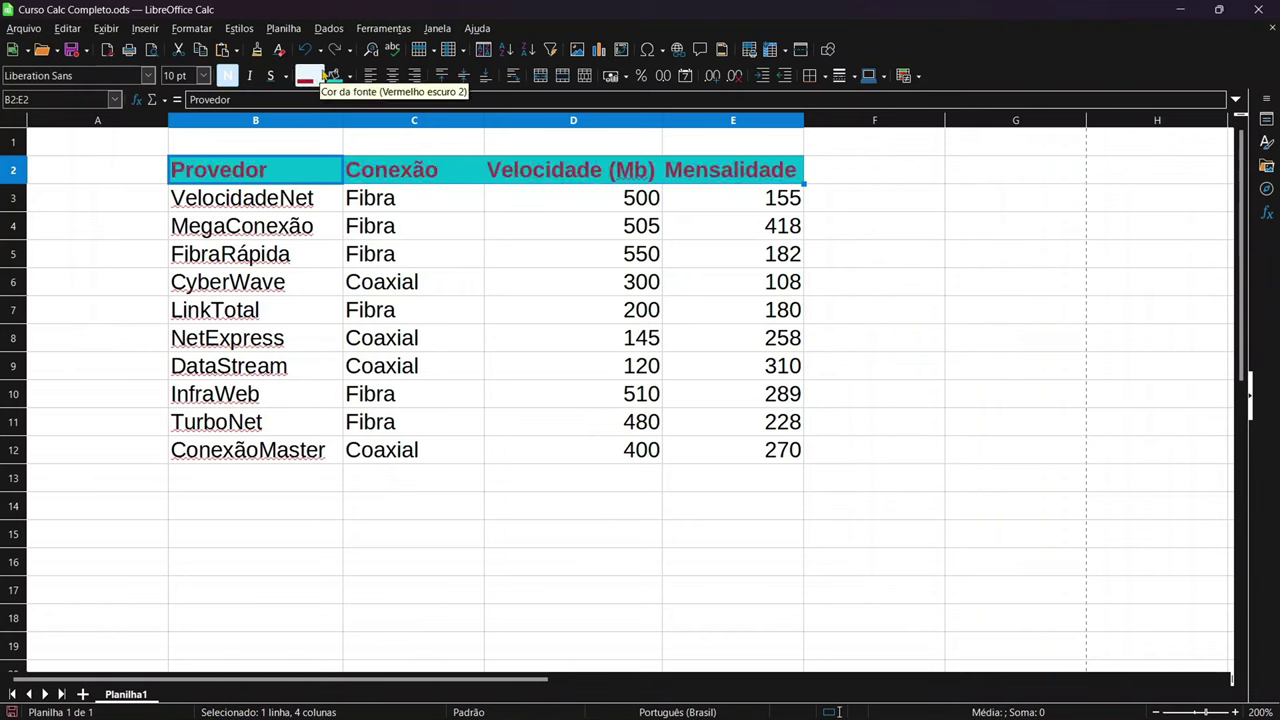
click(320, 76)
click(306, 175)
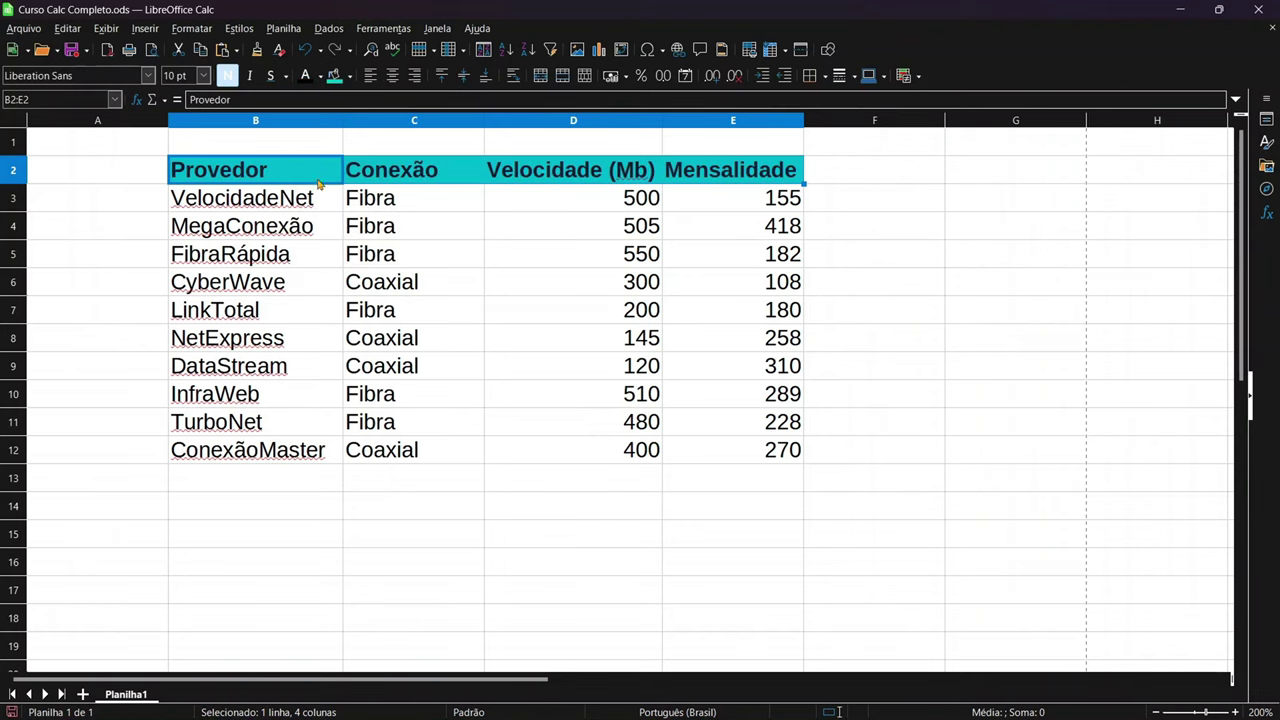
click(338, 287)
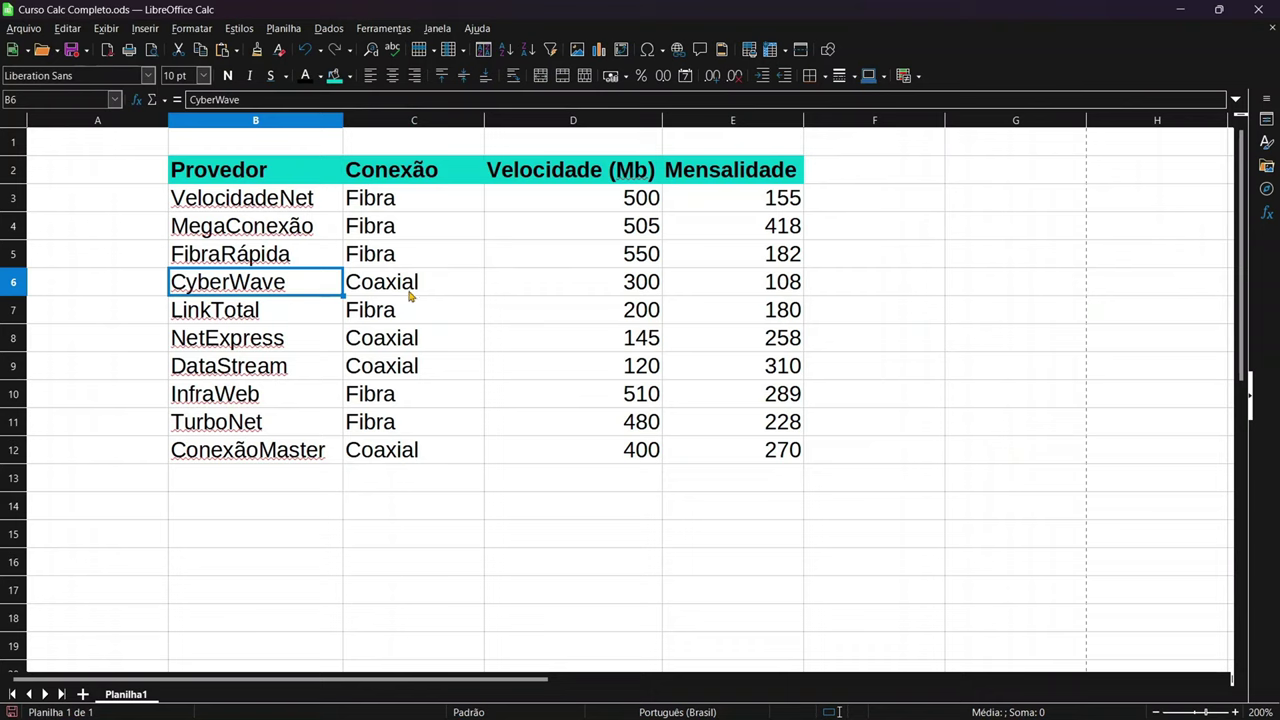
drag(281, 180, 752, 178)
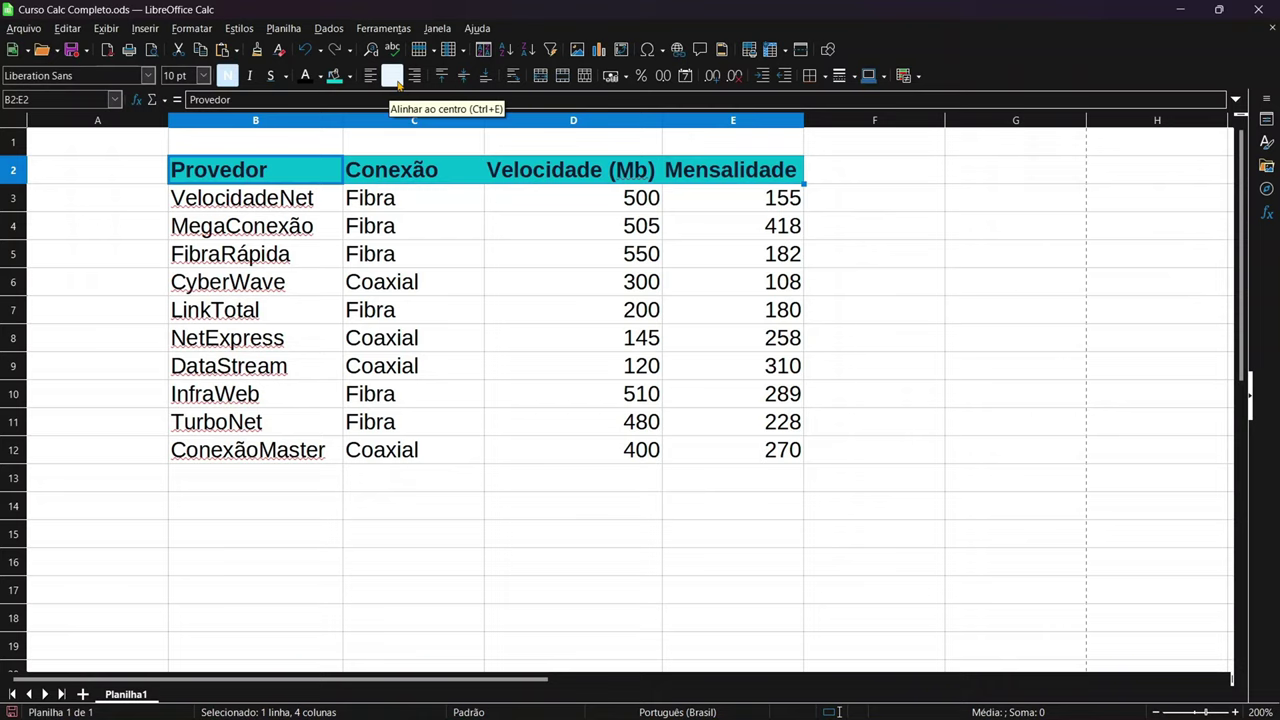
click(393, 76)
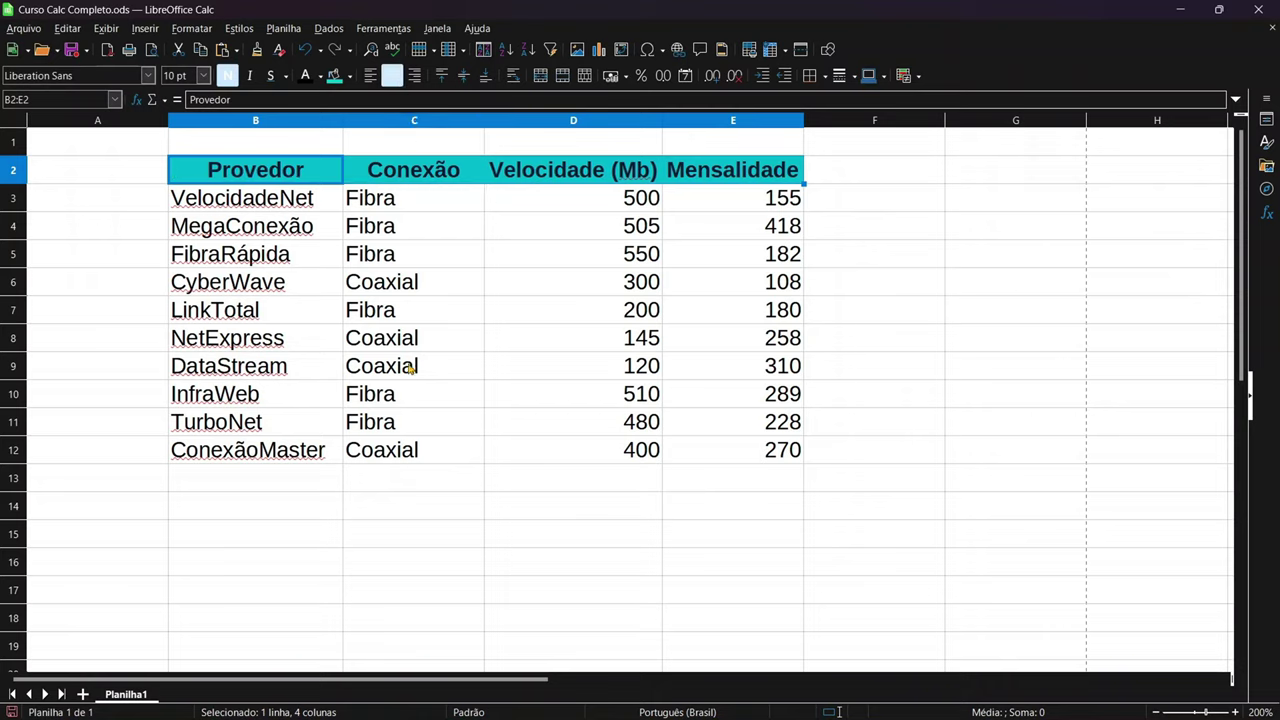
click(355, 347)
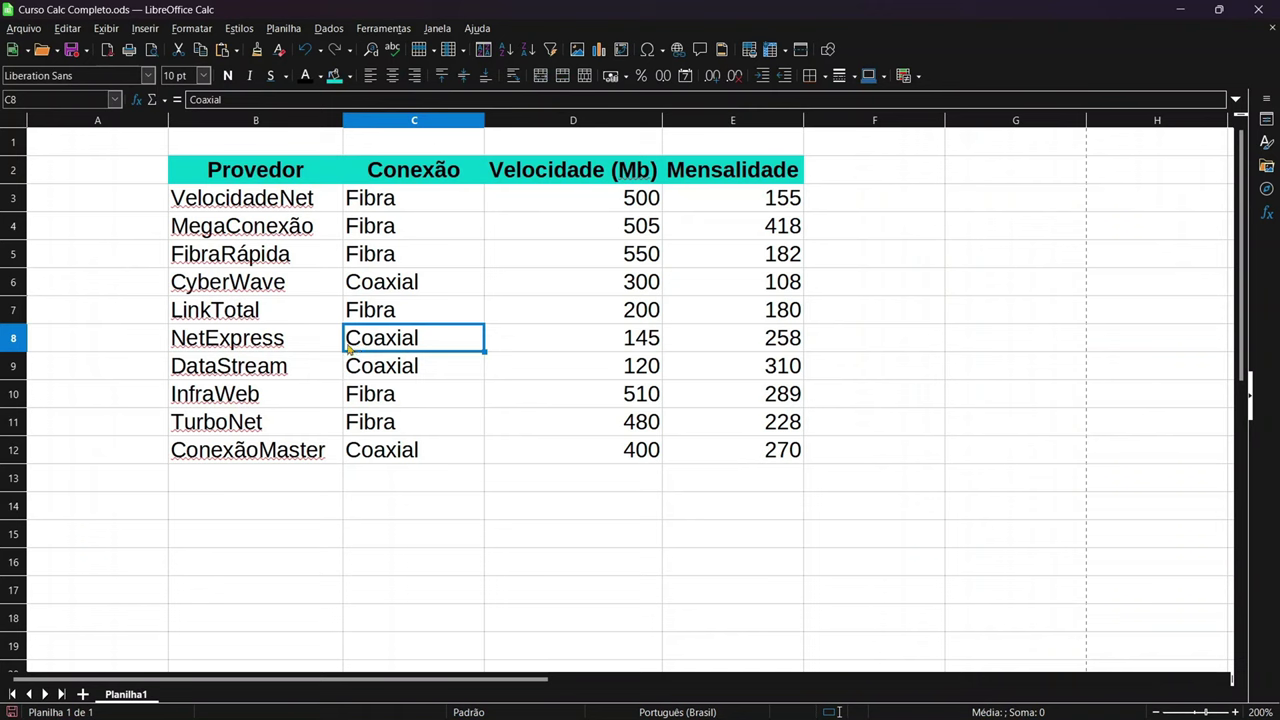
Apply borders to every cell of the provider table B2:E12
drag(283, 172, 769, 457)
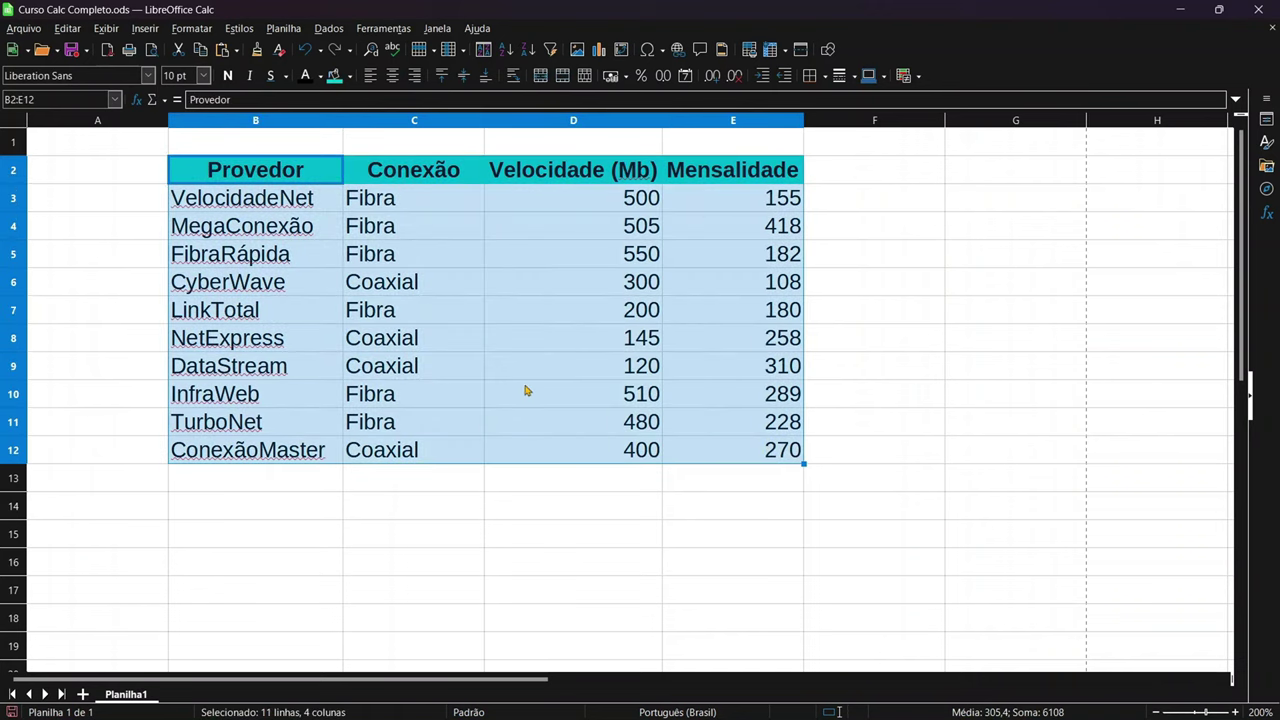
click(821, 82)
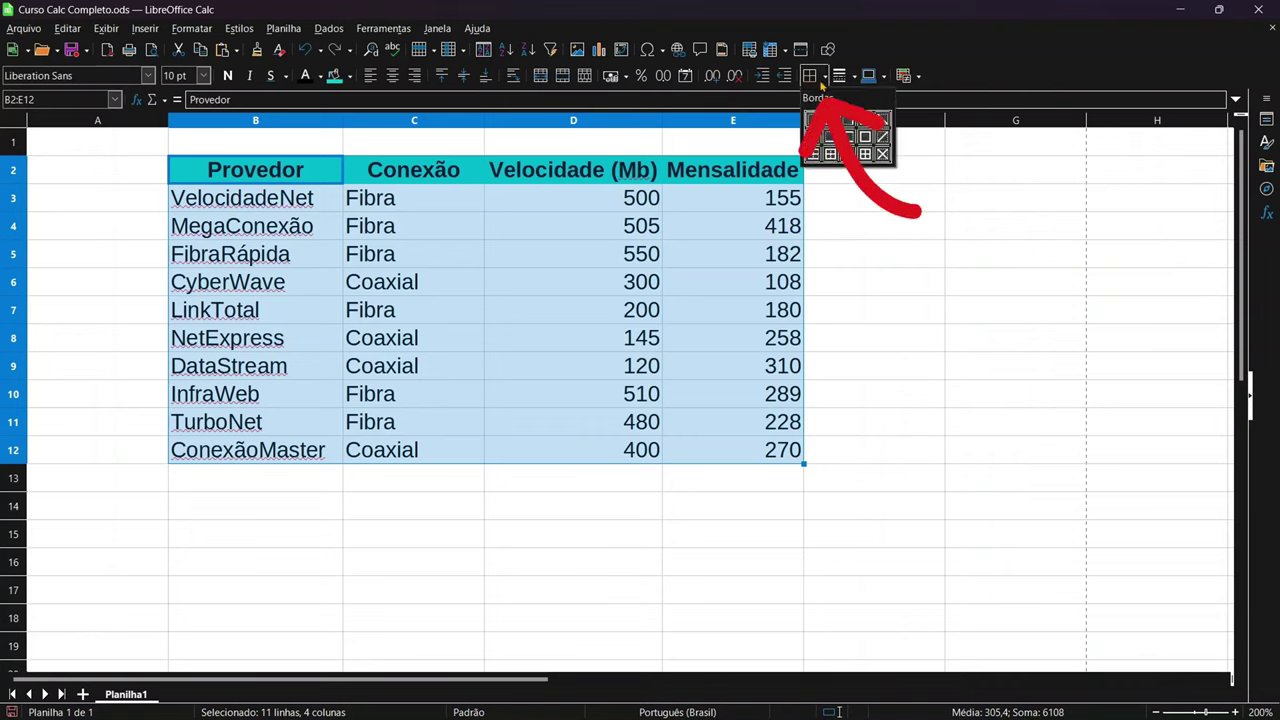
click(865, 155)
click(768, 340)
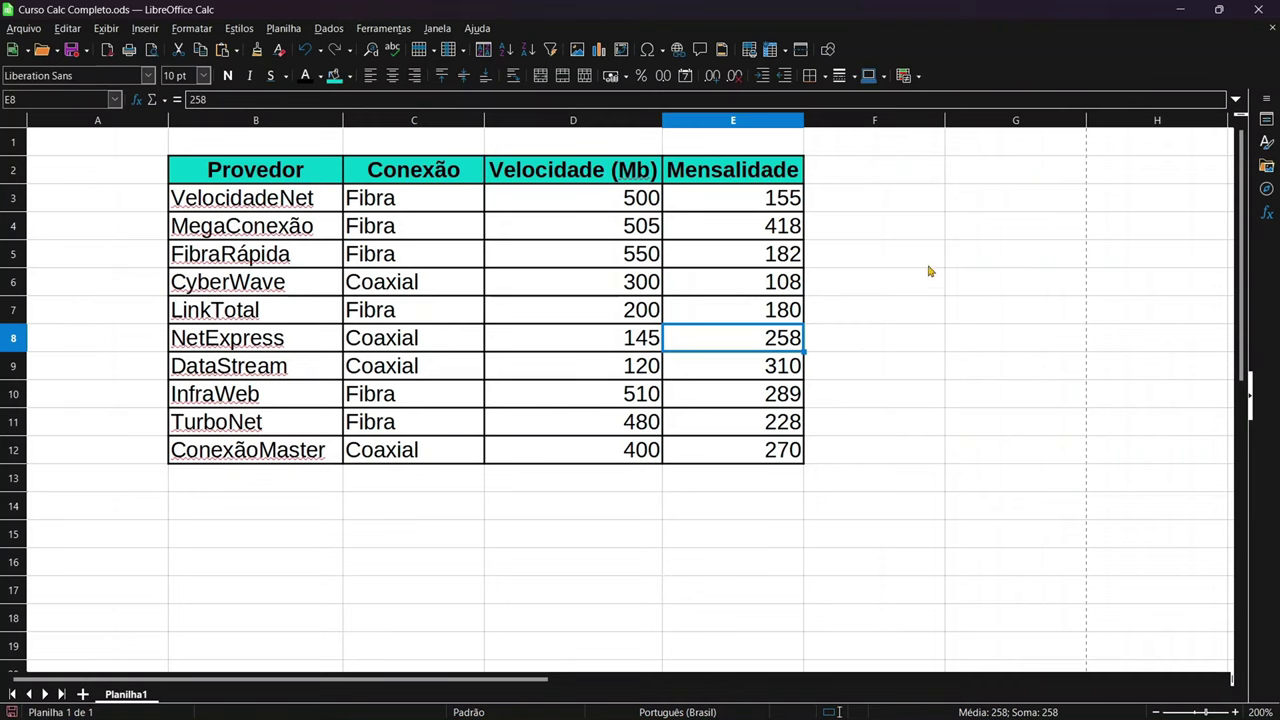
Turn off View Grid Lines so the sheet's gridlines are hidden
drag(875, 226, 1000, 478)
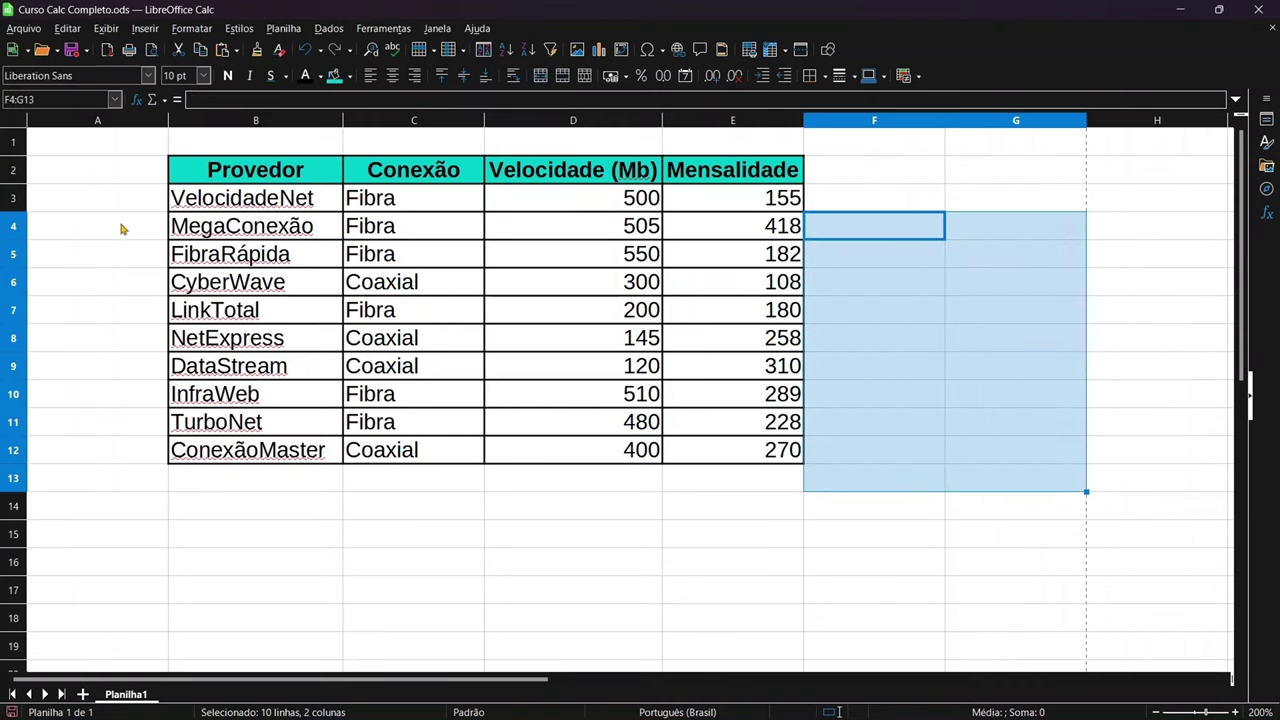
drag(120, 229, 20, 478)
mouse_move(350, 560)
mouse_down()
mouse_move(677, 620)
mouse_move(760, 618)
mouse_up()
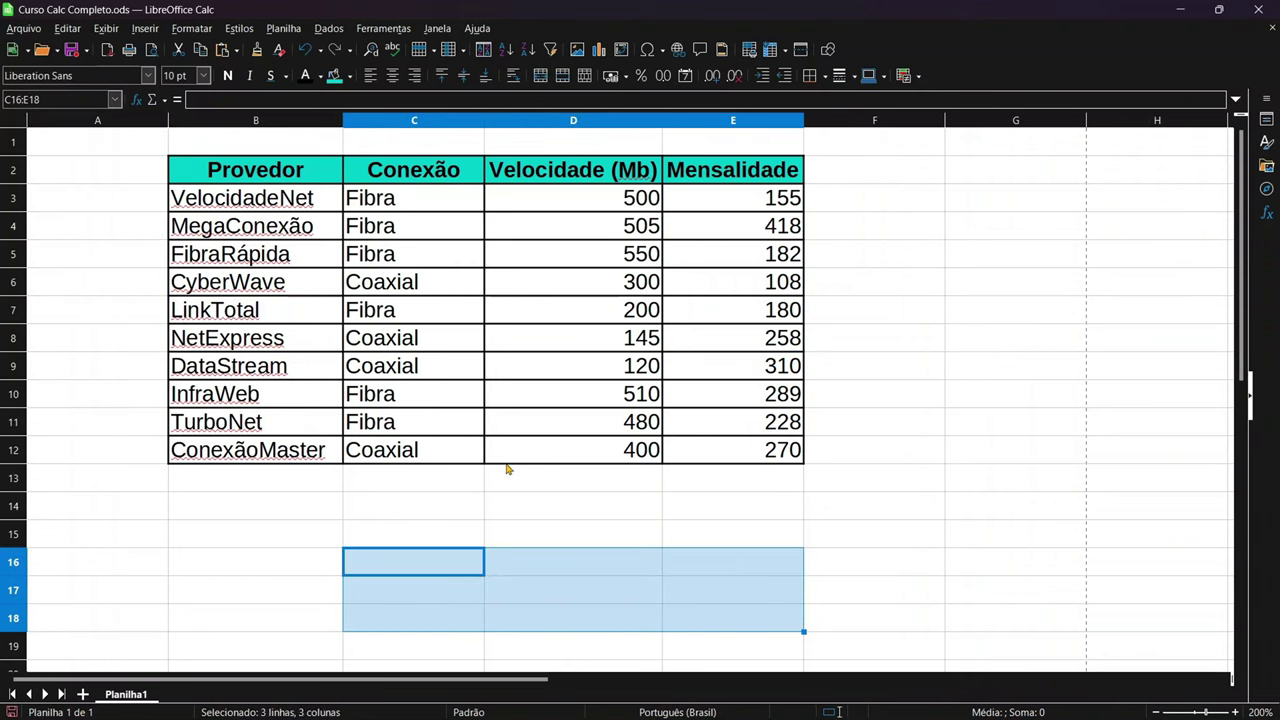
click(107, 29)
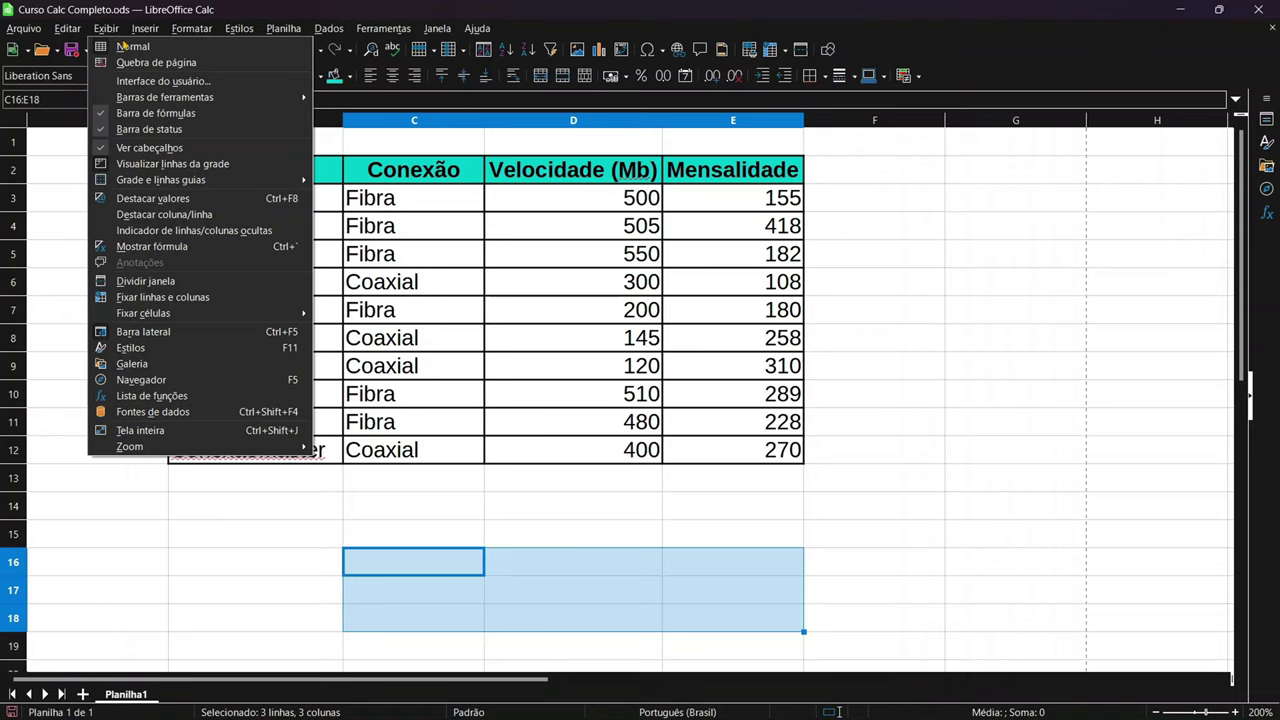
click(246, 167)
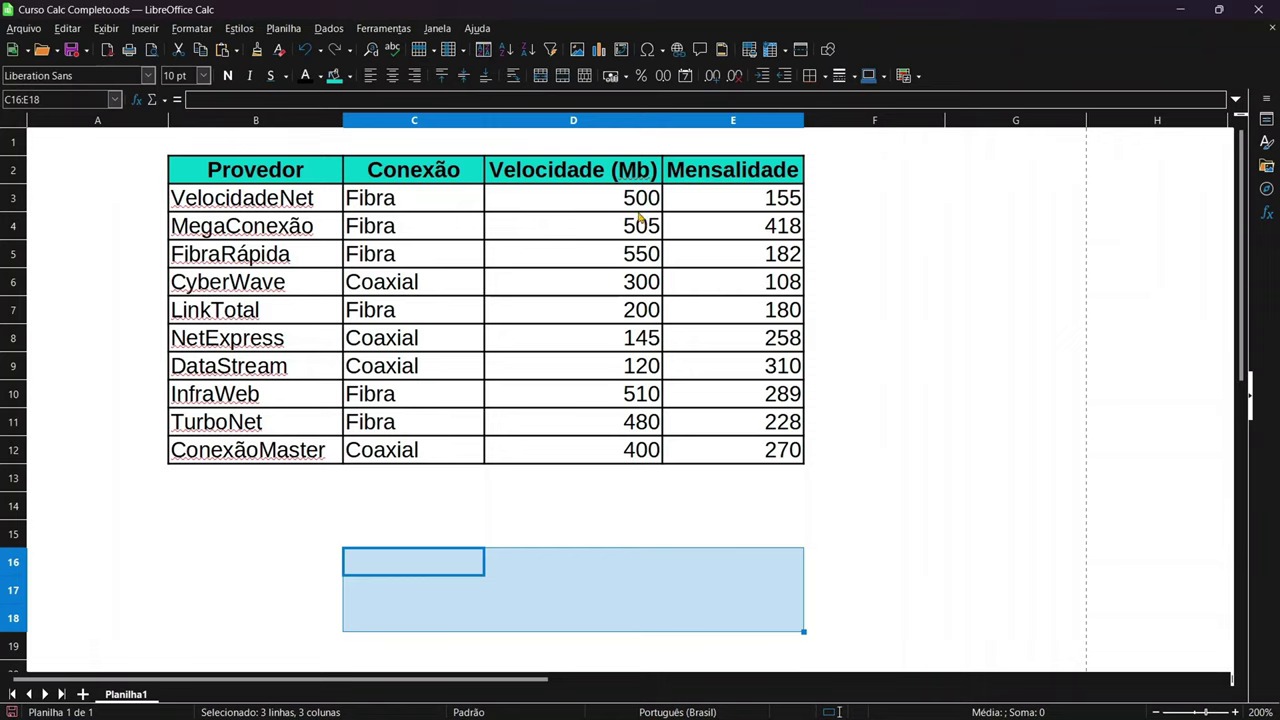
key(ctrl+End)
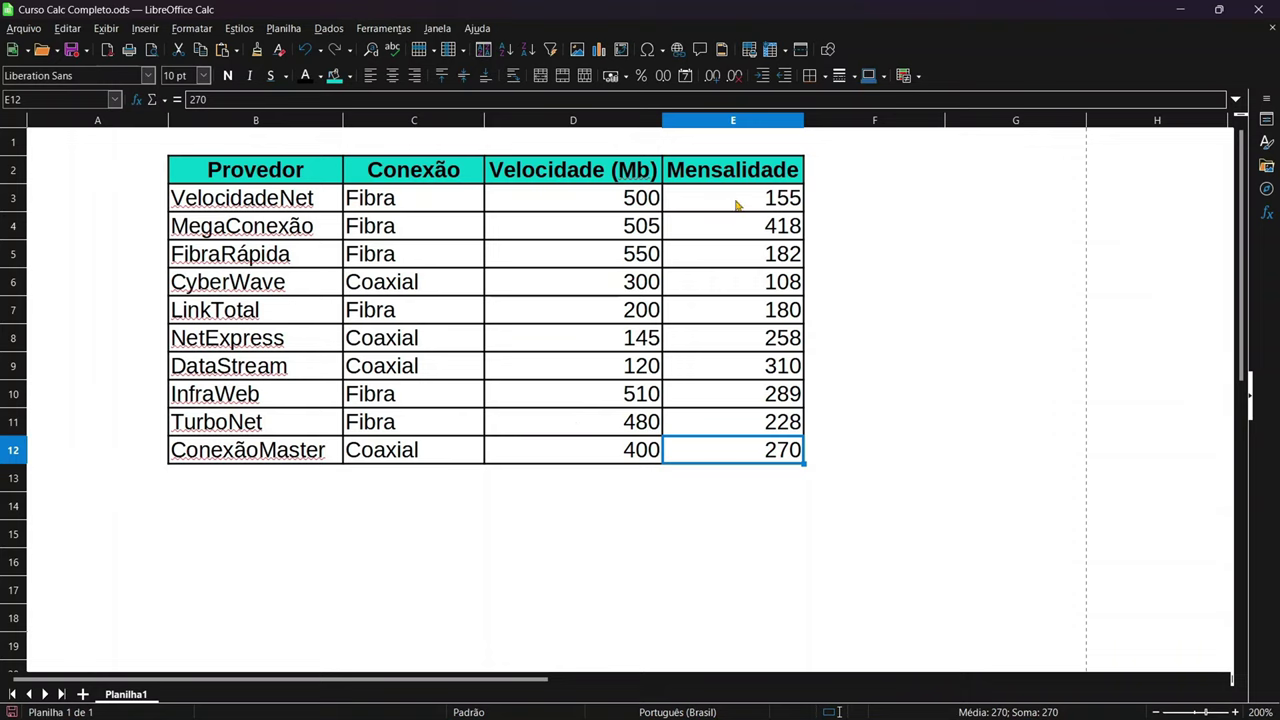
Format the Mensalidade values E3:E12 as Brazilian currency, R$ 155,00 to R$ 270,00
drag(739, 202, 734, 458)
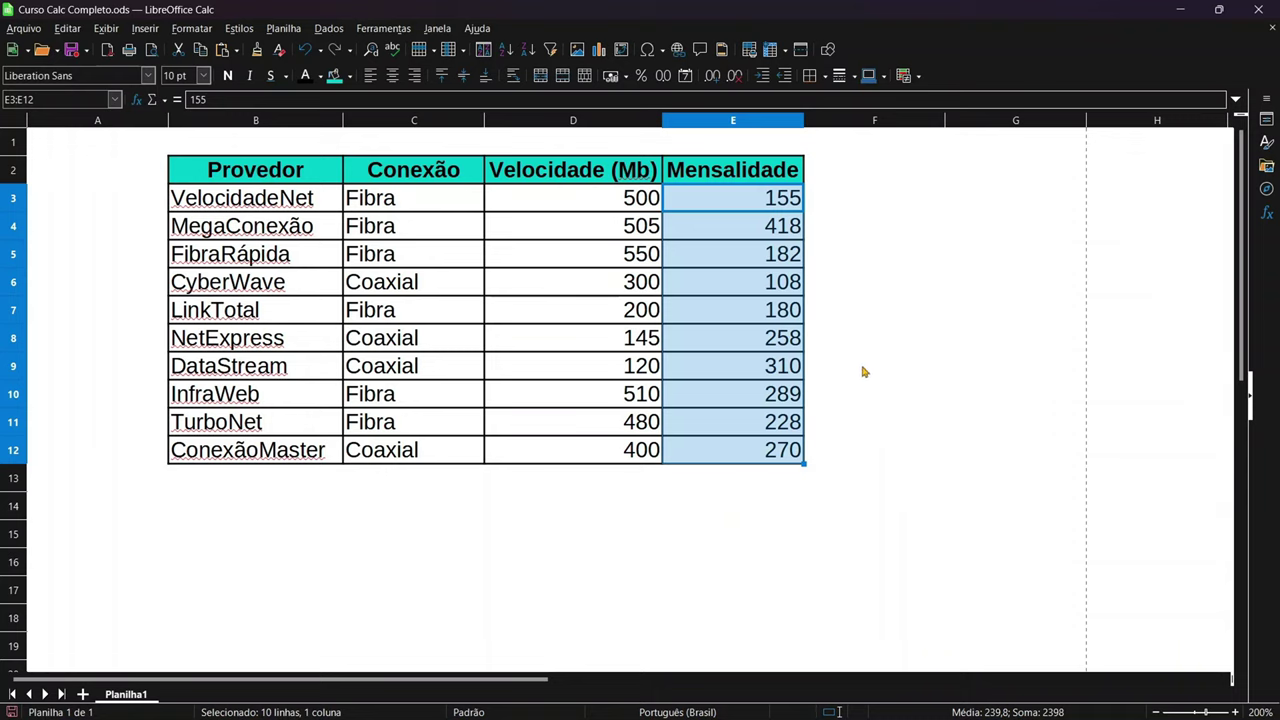
click(765, 312)
drag(745, 217, 767, 335)
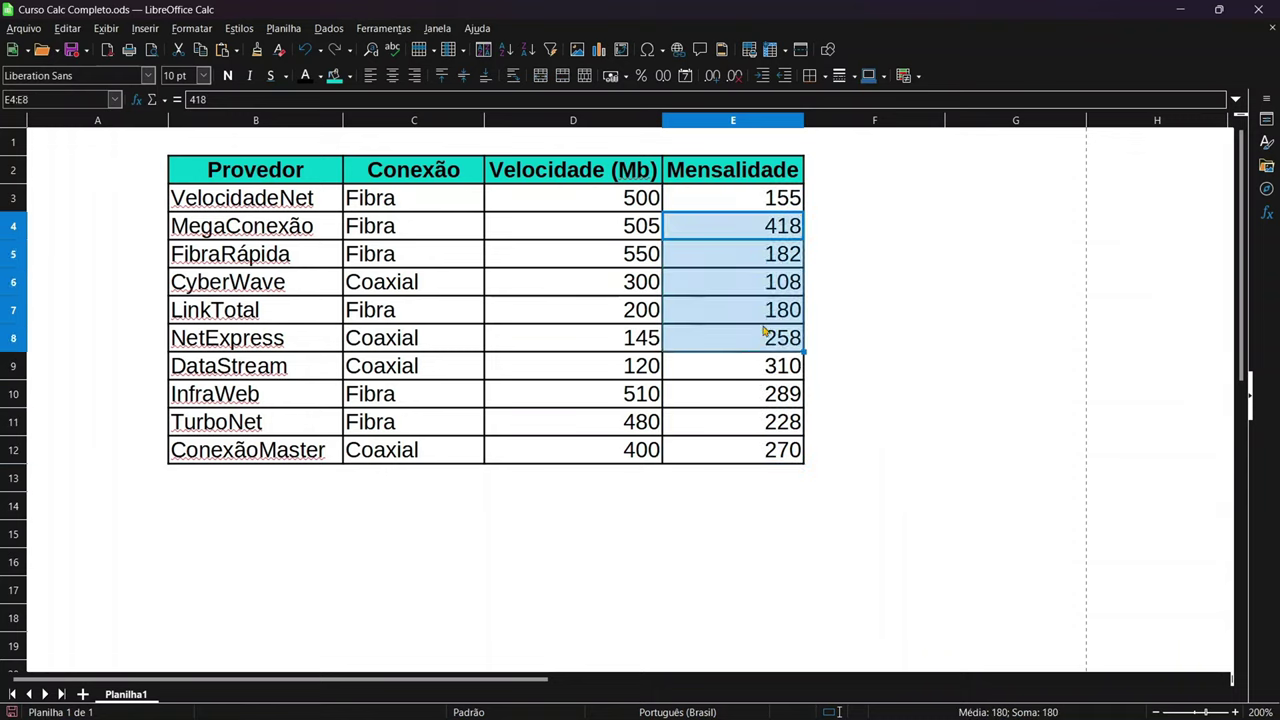
mouse_move(770, 200)
mouse_down()
mouse_move(785, 412)
mouse_move(760, 449)
mouse_up()
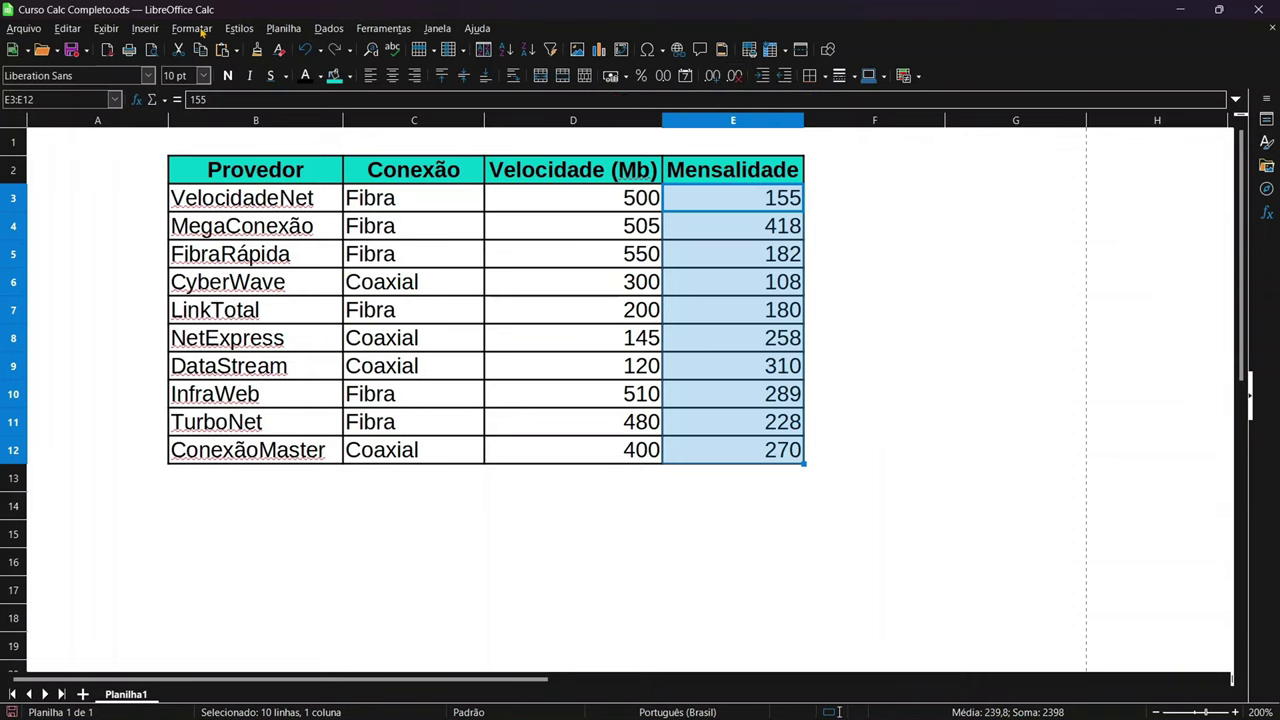
click(614, 79)
click(742, 342)
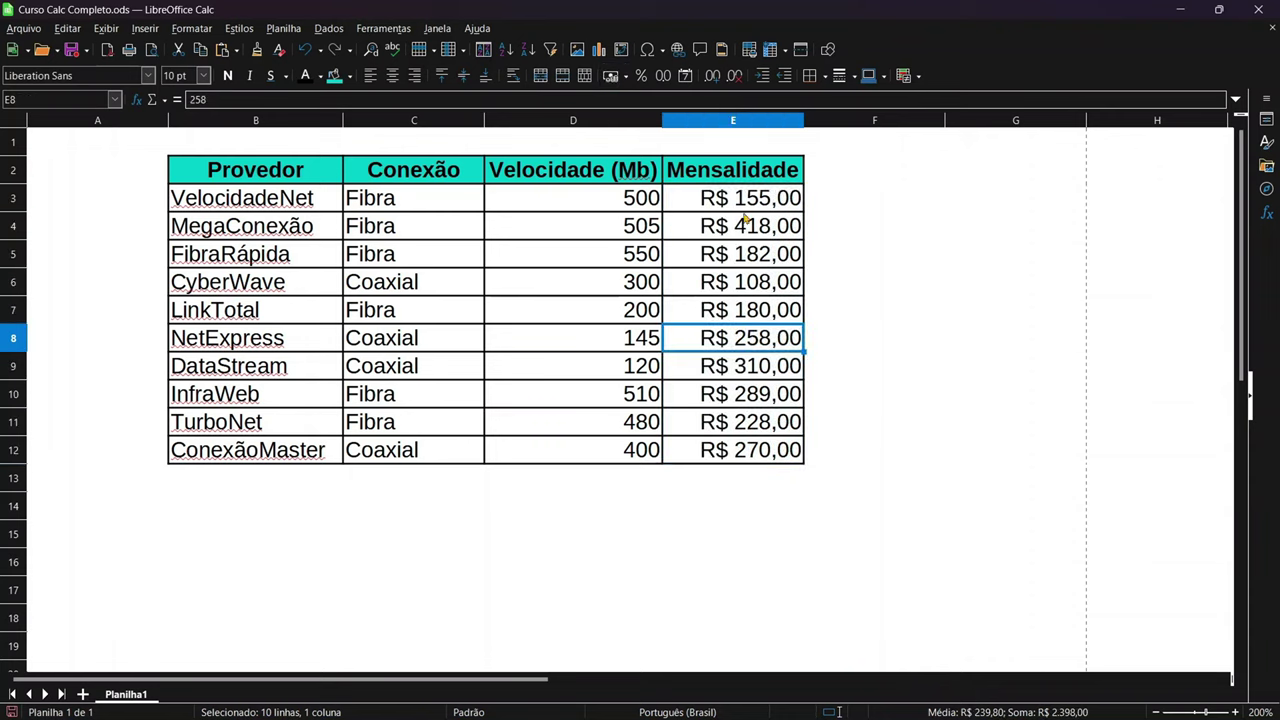
drag(745, 198, 748, 449)
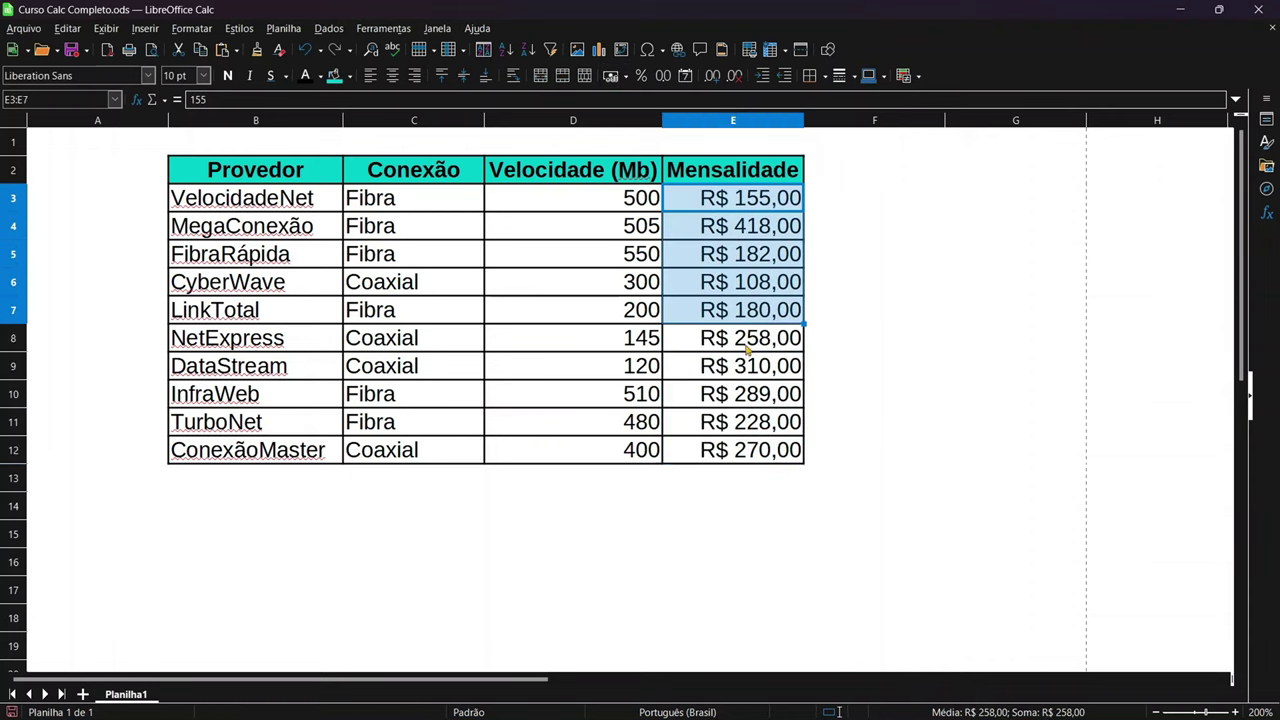
click(790, 445)
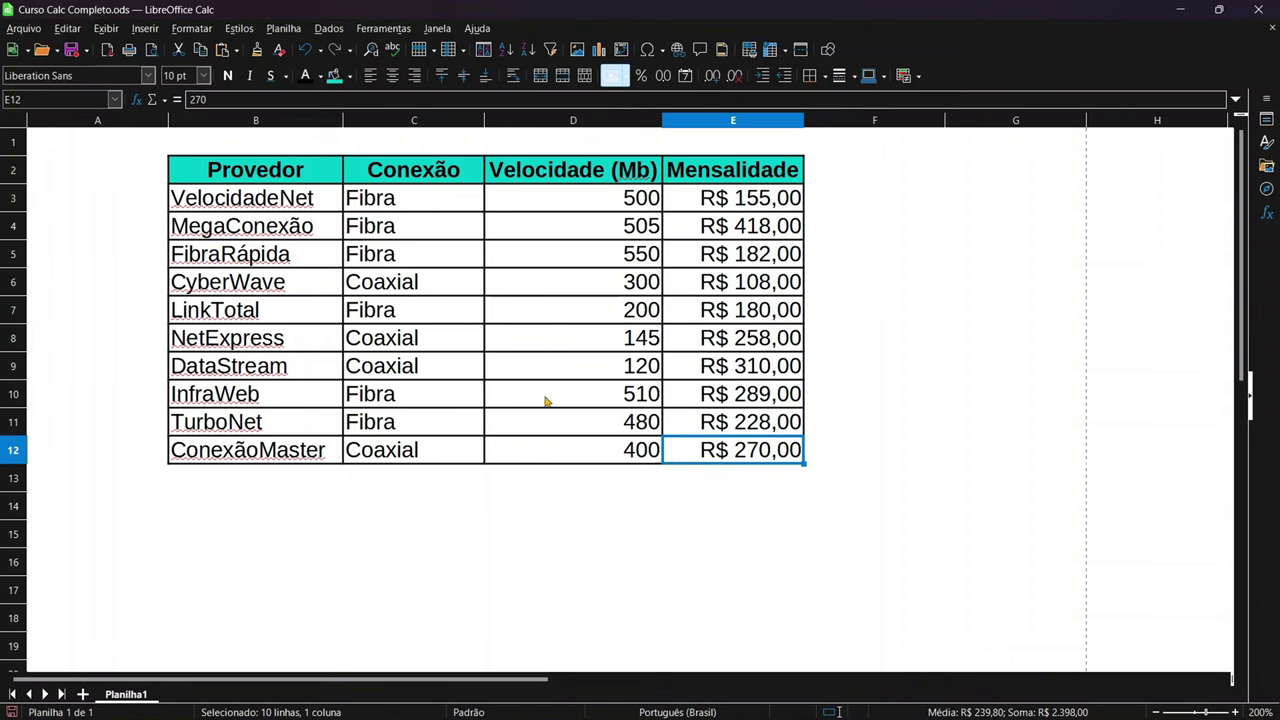
drag(265, 172, 788, 452)
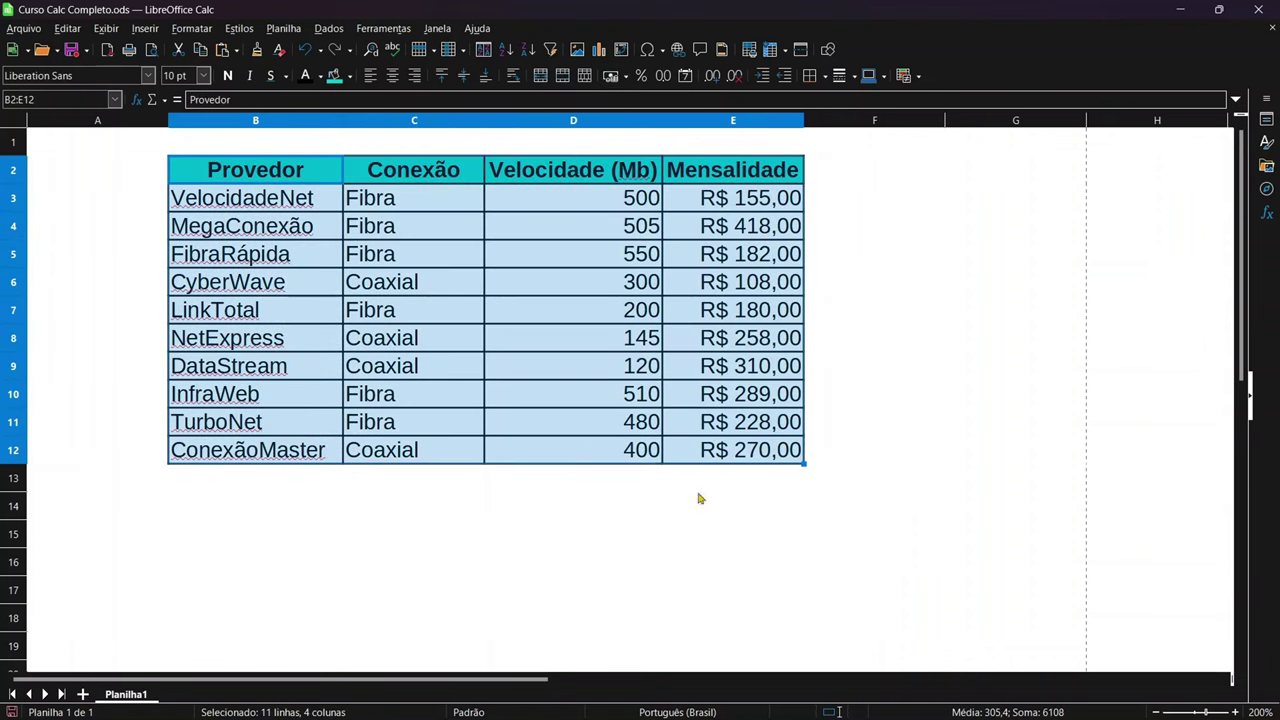
click(701, 499)
click(994, 312)
click(918, 228)
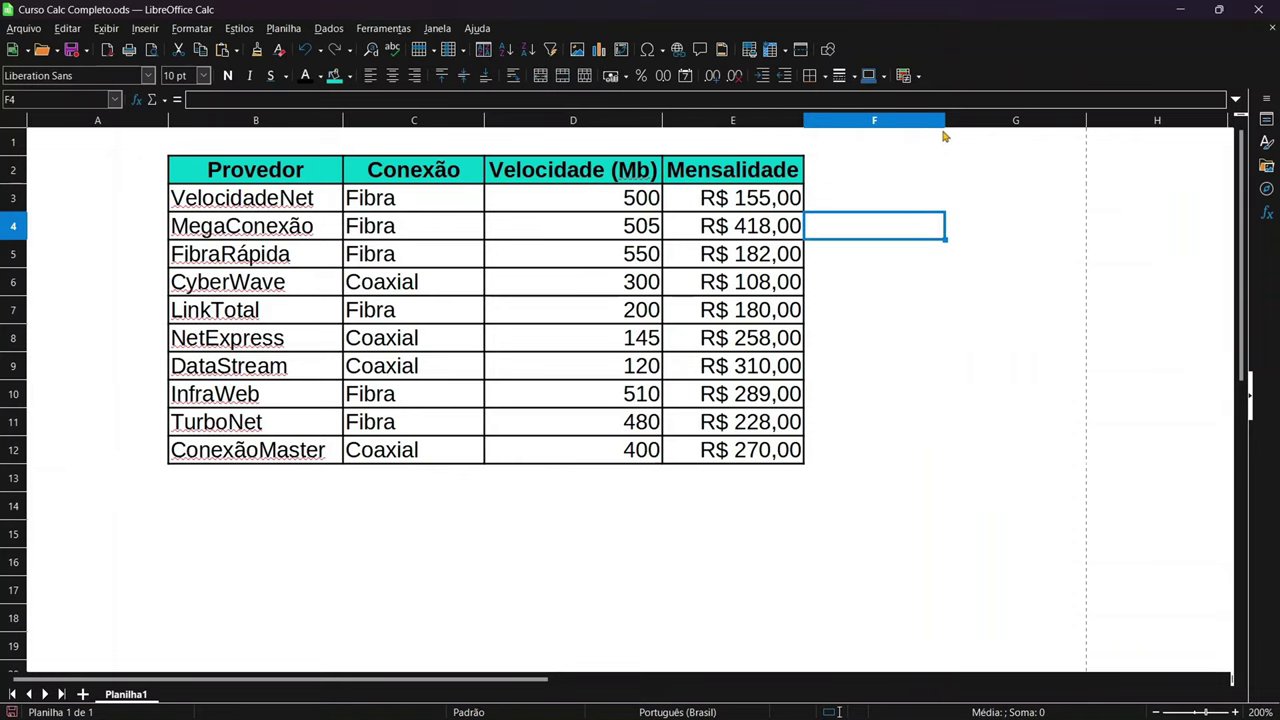
Narrow column F into a thin spacer and enter SOMA in G2
drag(875, 130, 834, 128)
click(917, 180)
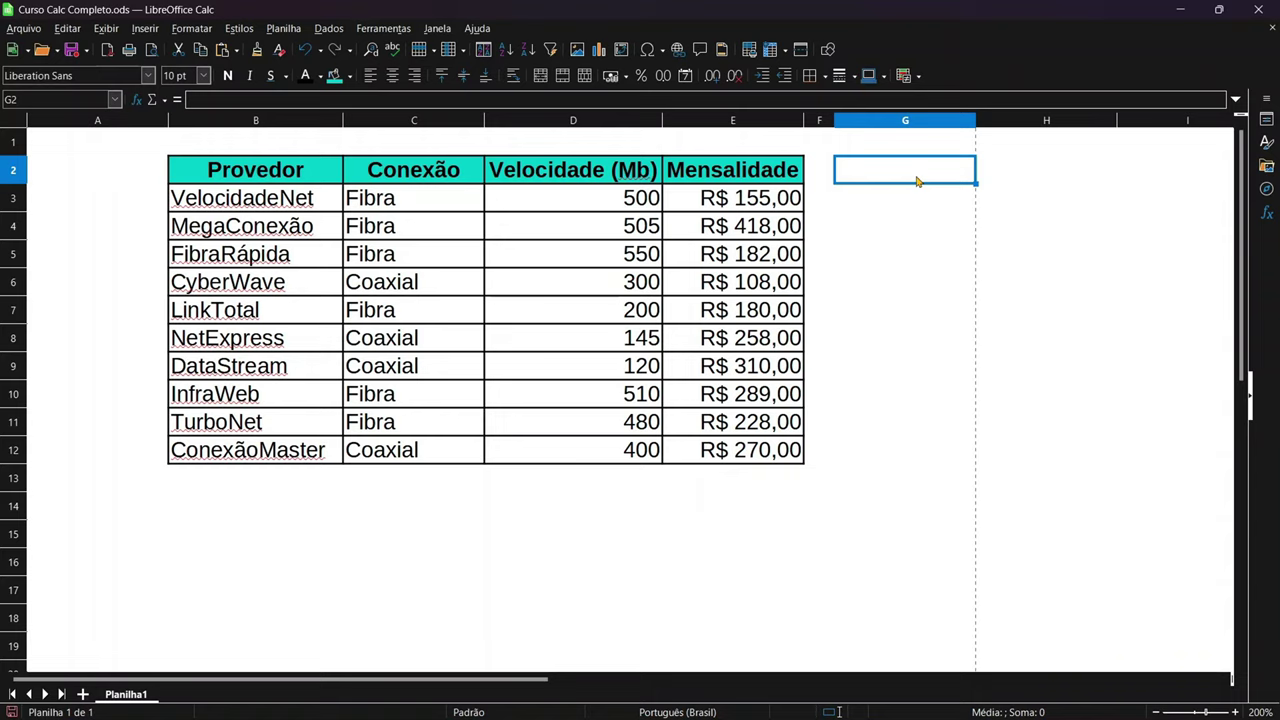
text(SOMA)
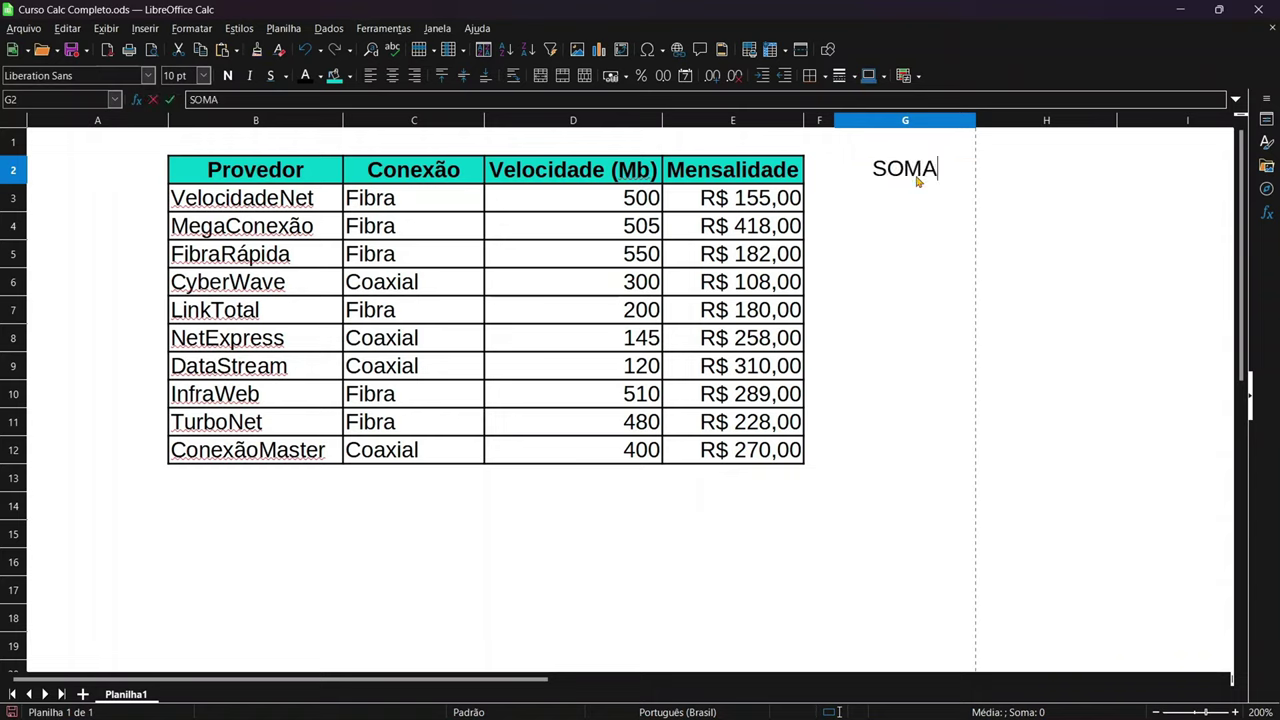
key(Return)
Enter MÁXIMO, MÍNIMO and MAIOR in G3:G5
text(MÁX)
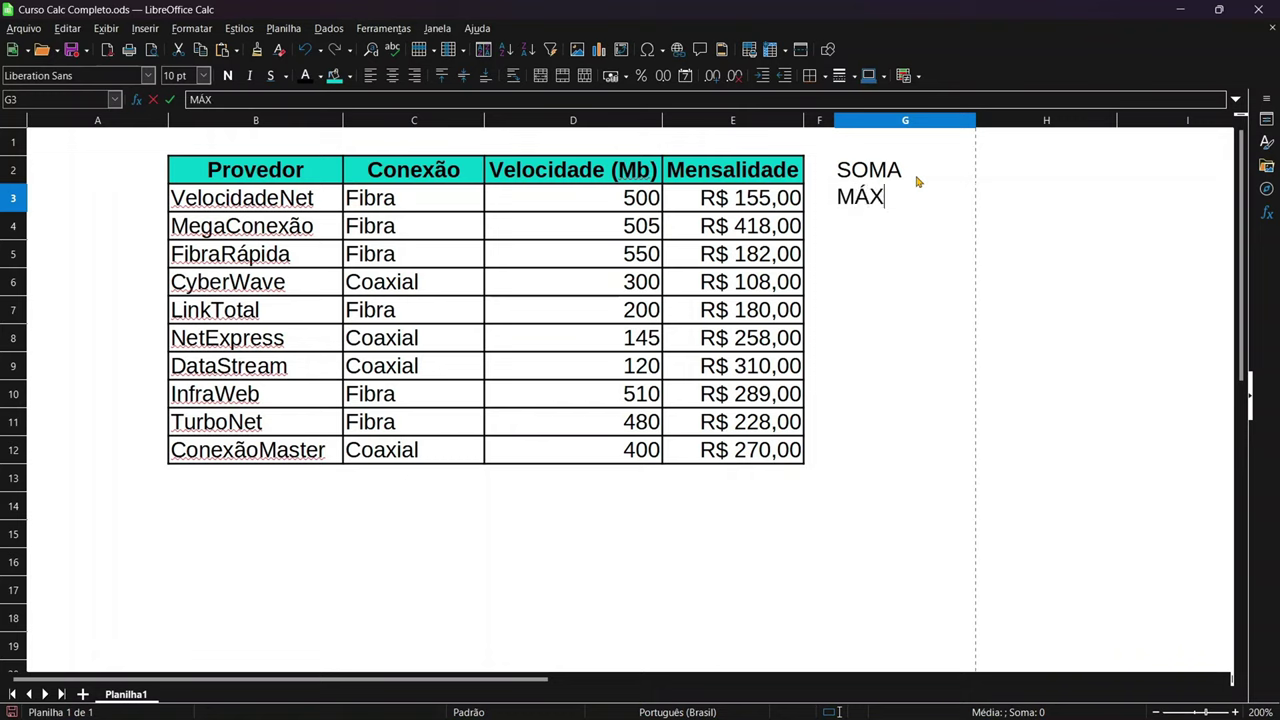
text(IMO)
key(Return)
text(MÍ)
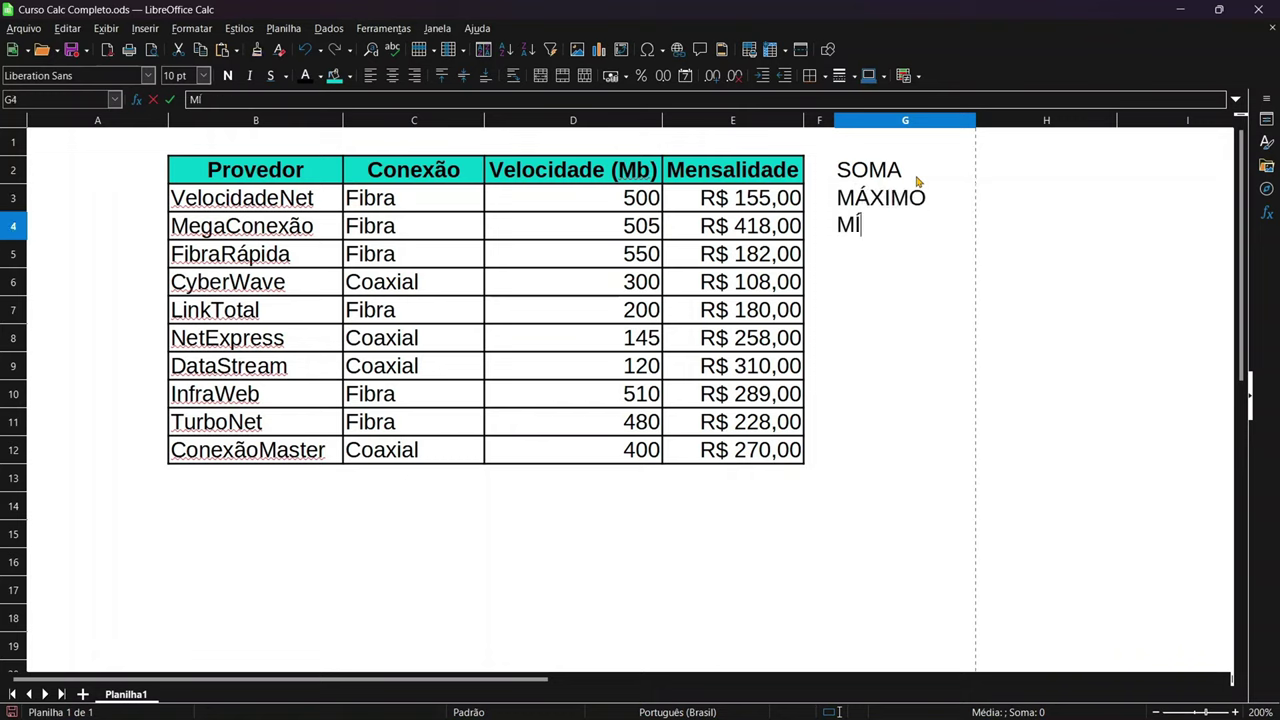
text(NIMO)
key(Return)
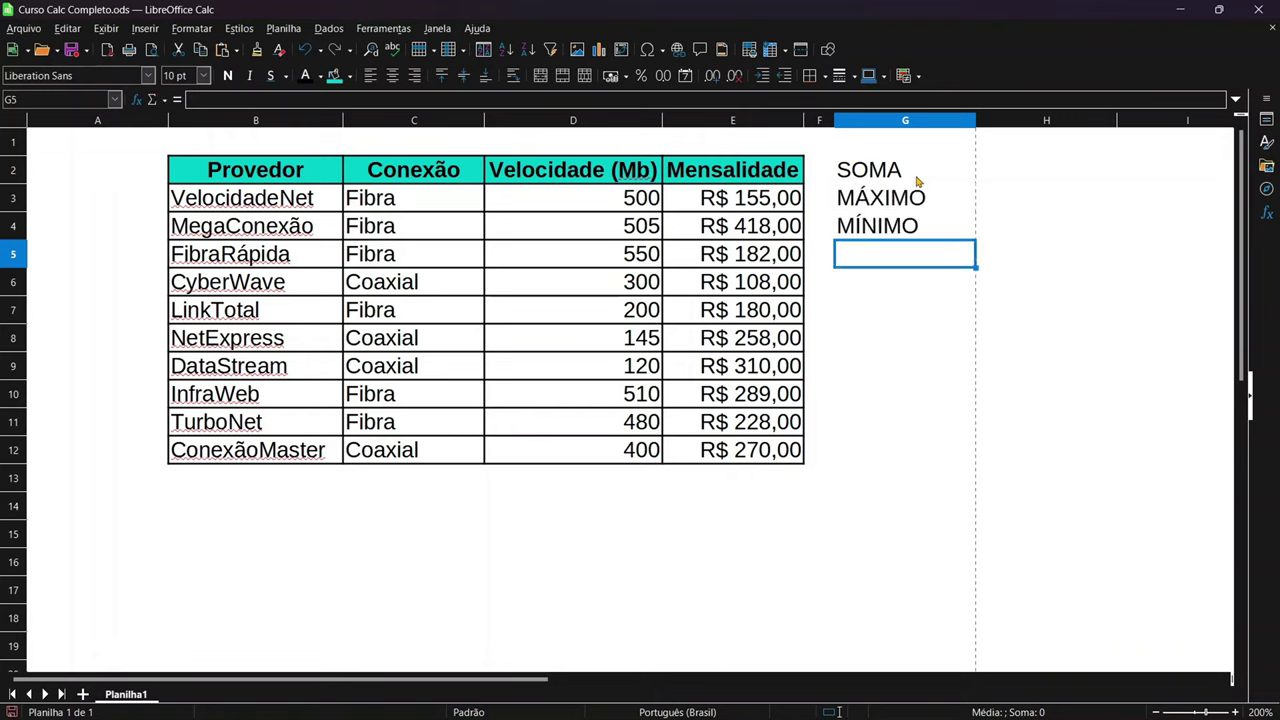
text(MAIOR)
key(Return)
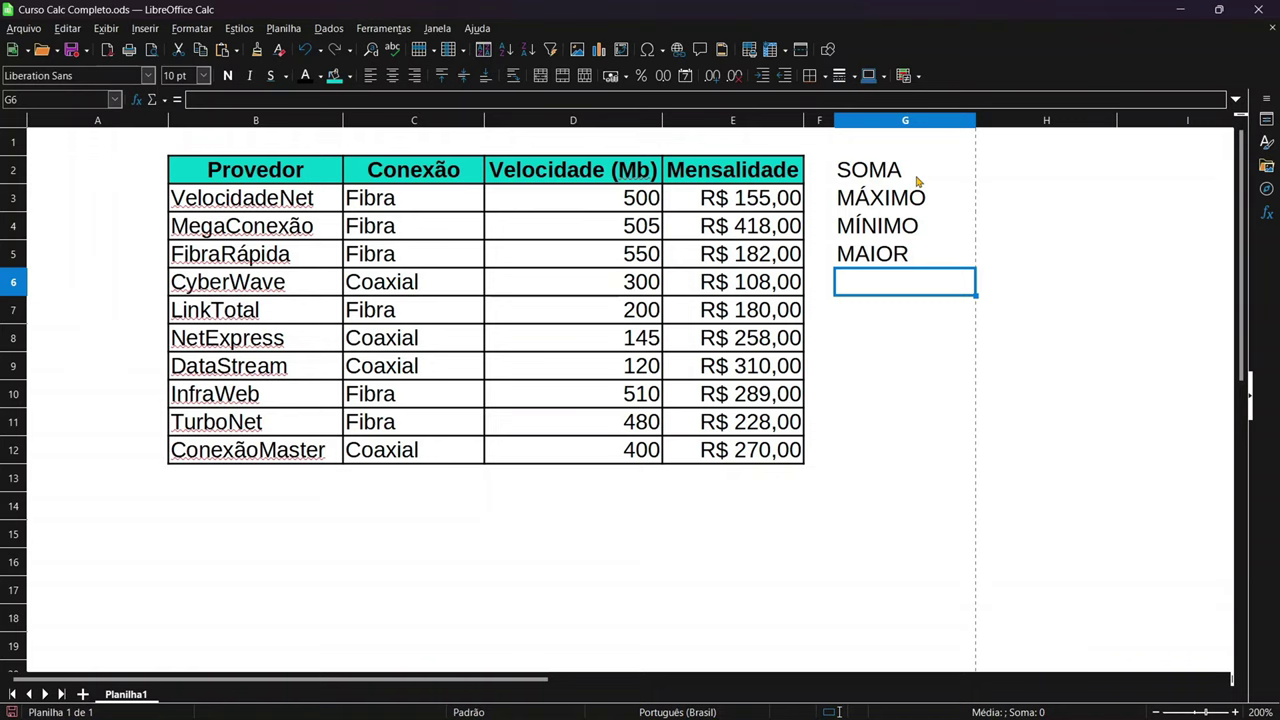
Give cell E13, below the monthly fees, a yellow background
click(906, 340)
click(908, 181)
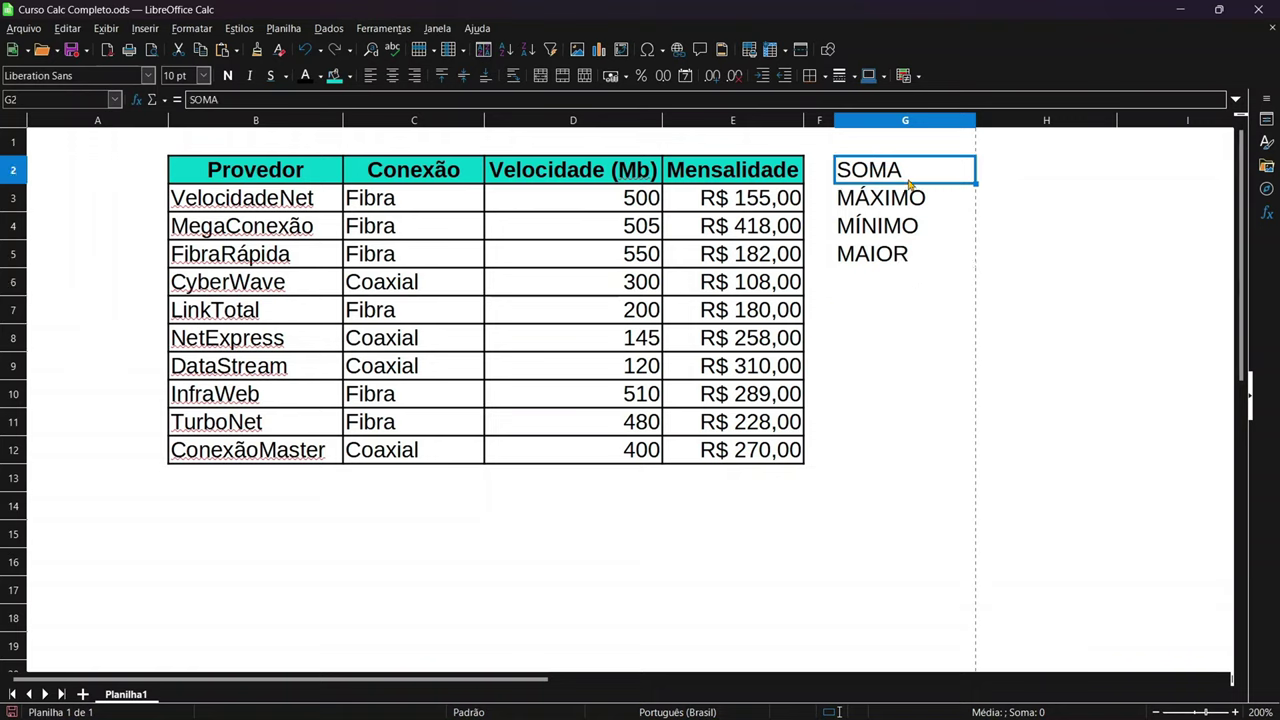
click(732, 478)
click(349, 76)
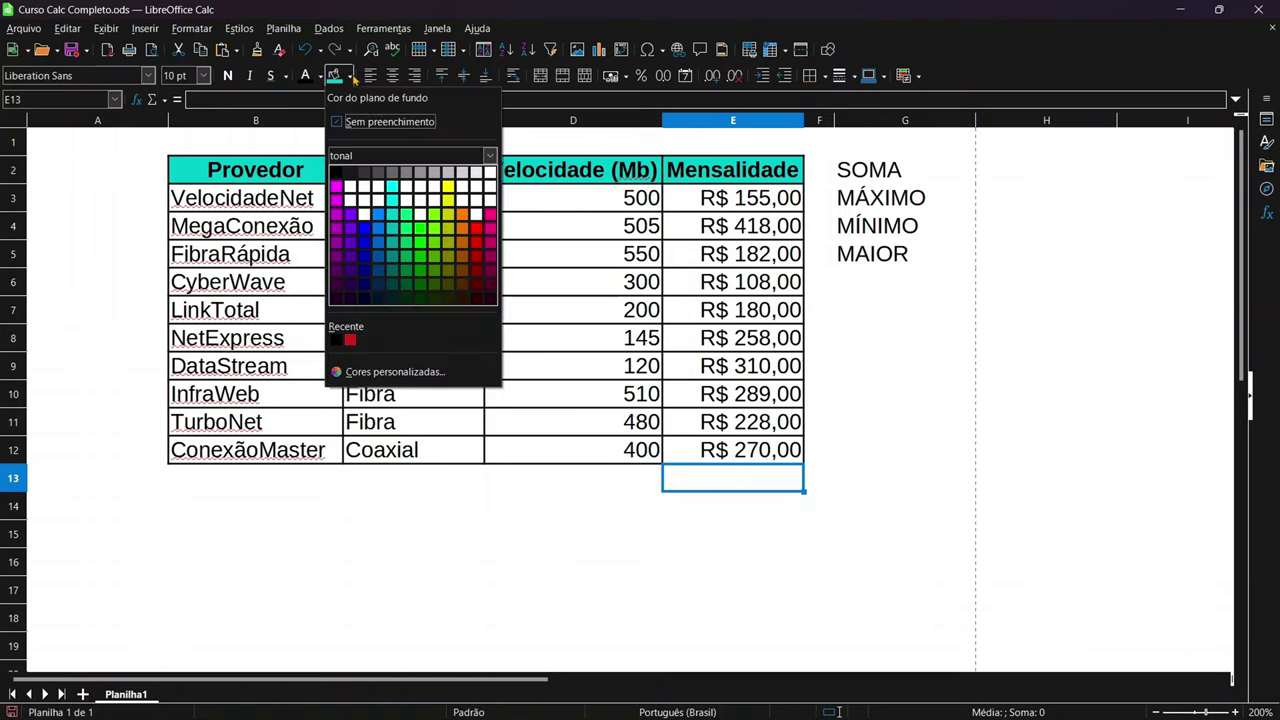
click(448, 187)
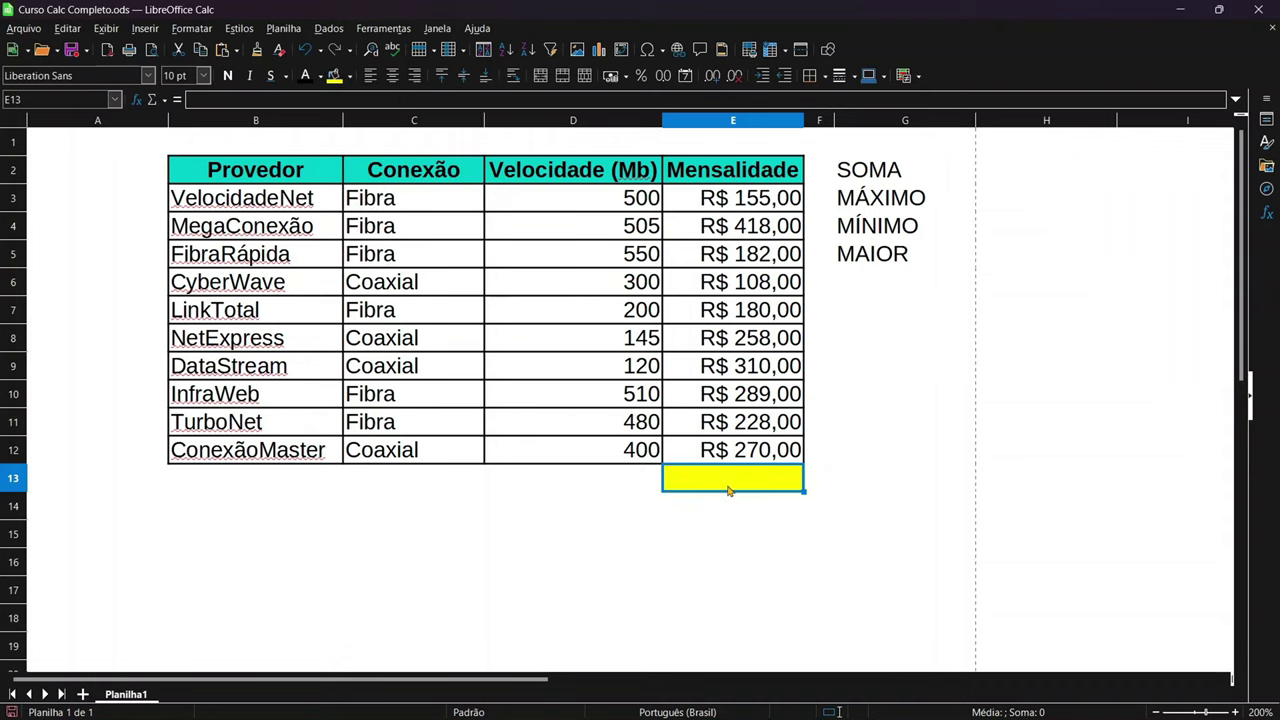
click(729, 545)
click(744, 468)
Type =SOMA( into cell E13 to start the sum formula
text(=)
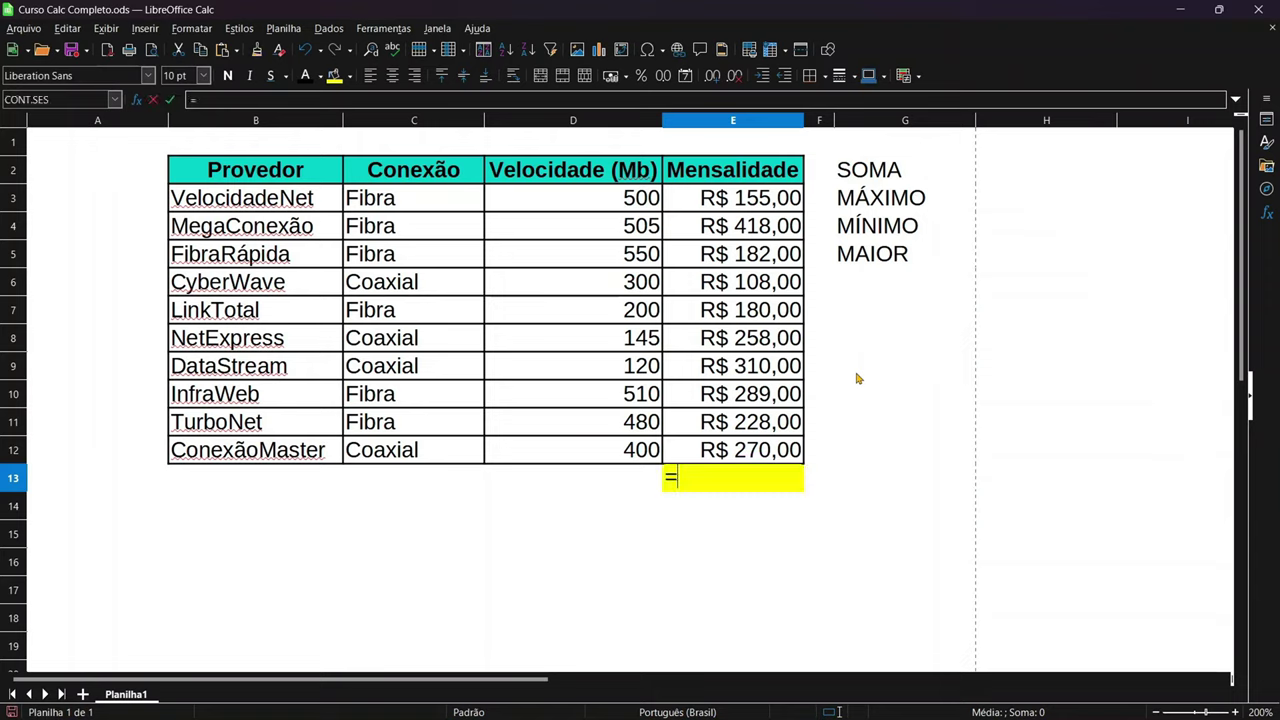
text(SOMA)
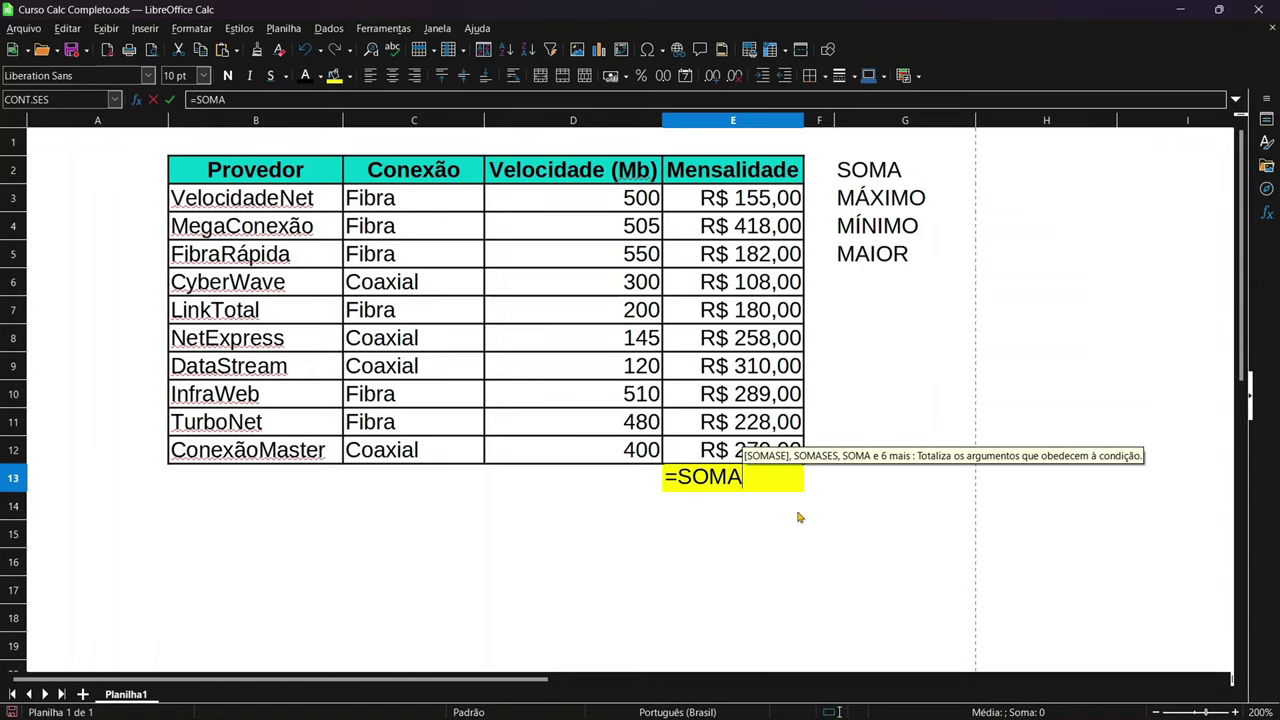
text(()
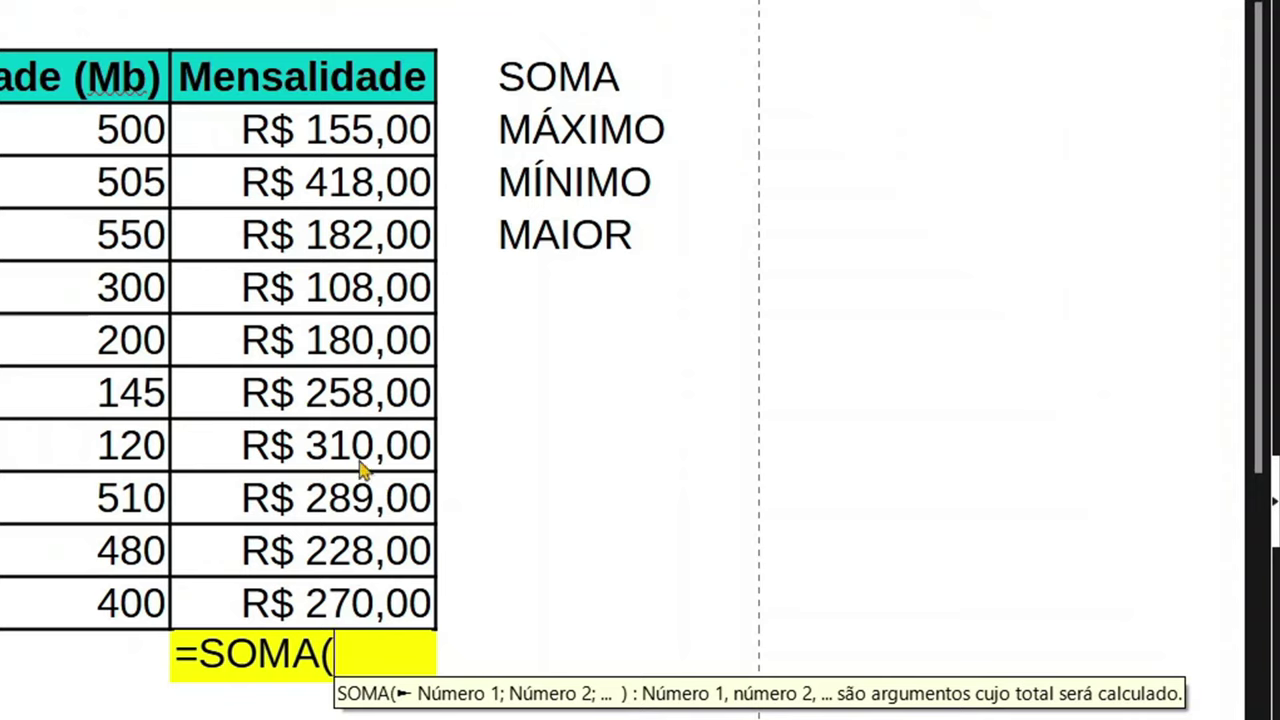
Replace the E3;E4 arguments with the range E3:E12, giving =SOMA(E3:E12
click(372, 153)
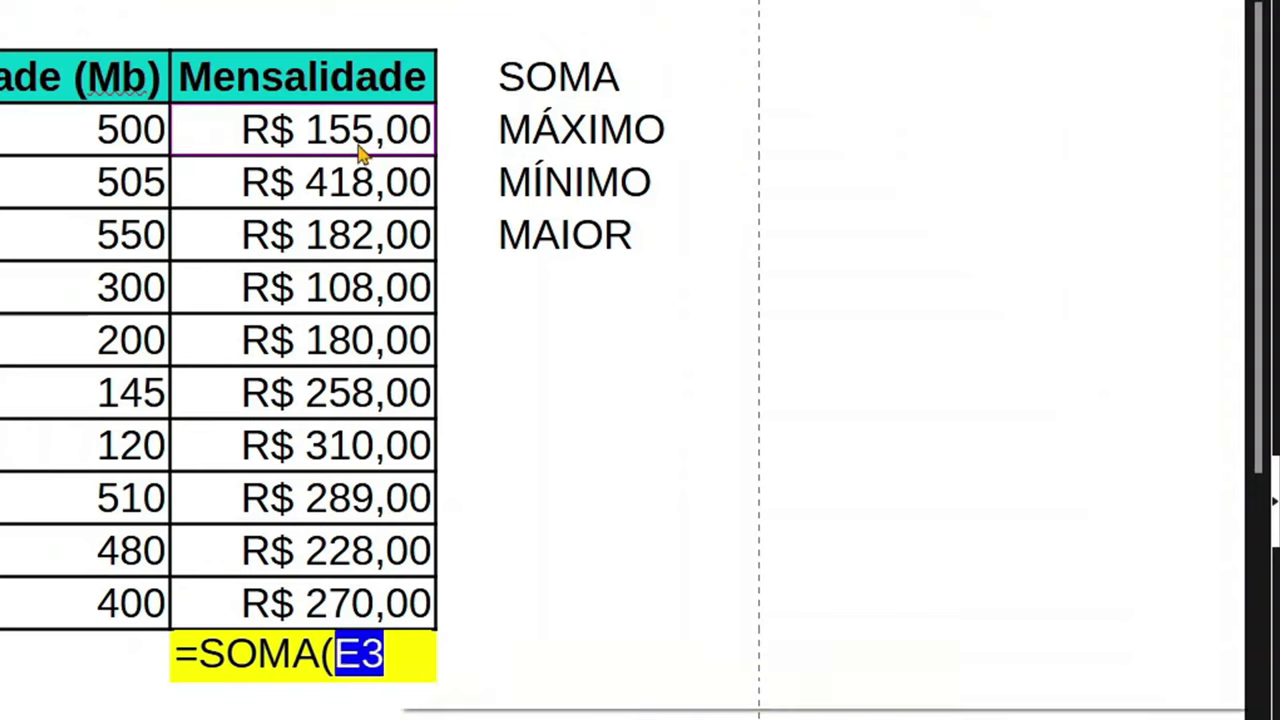
text(;)
click(380, 189)
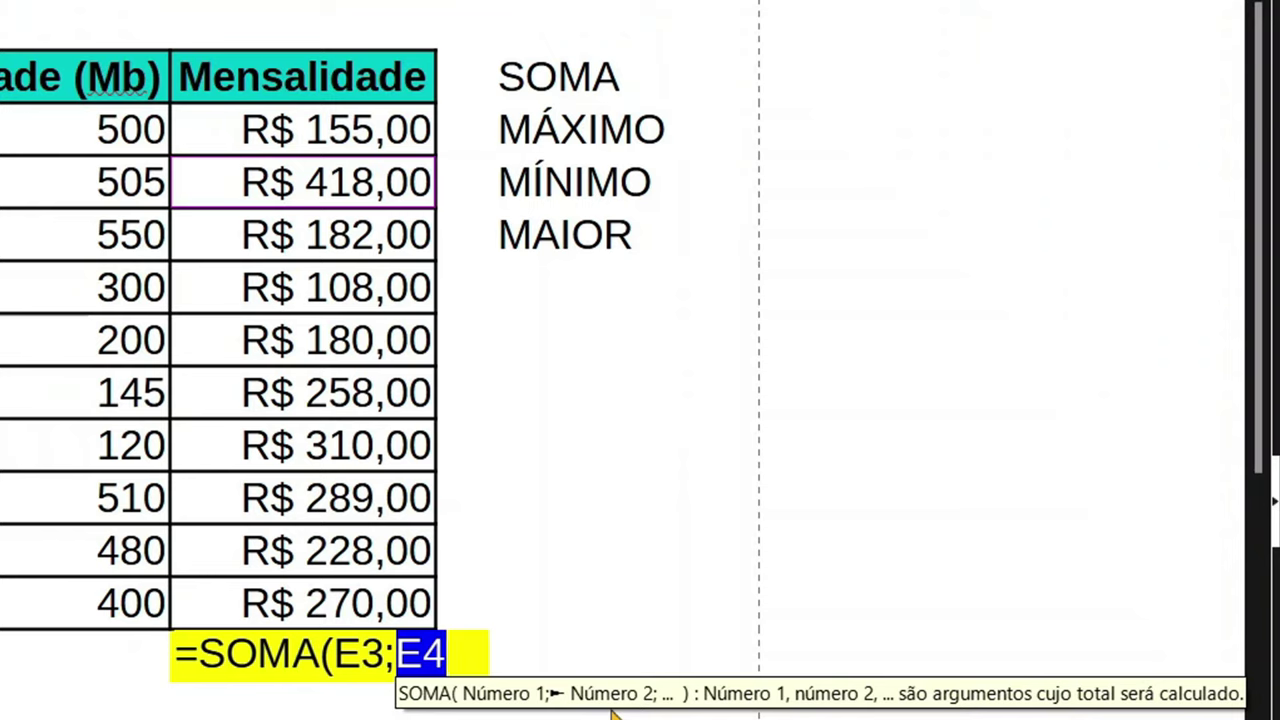
key(BackSpace)
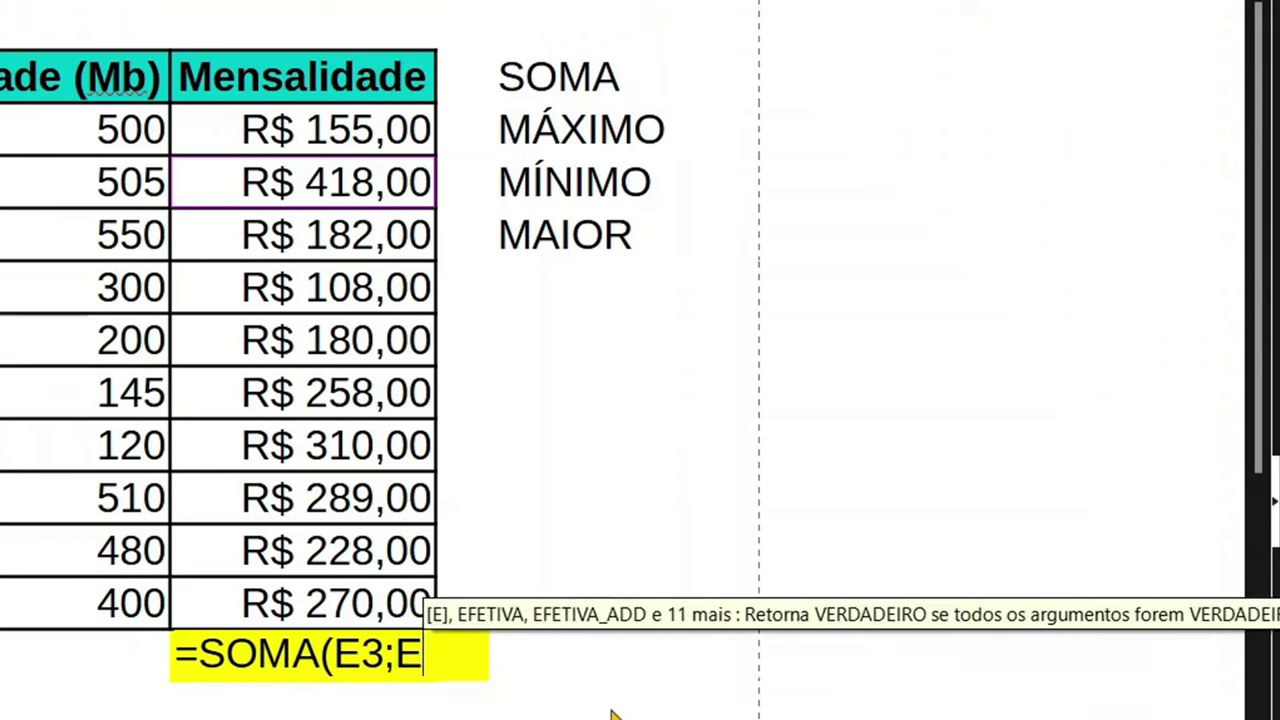
key(BackSpace)
key(BackSpace)
key(BackSpace)
key(BackSpace)
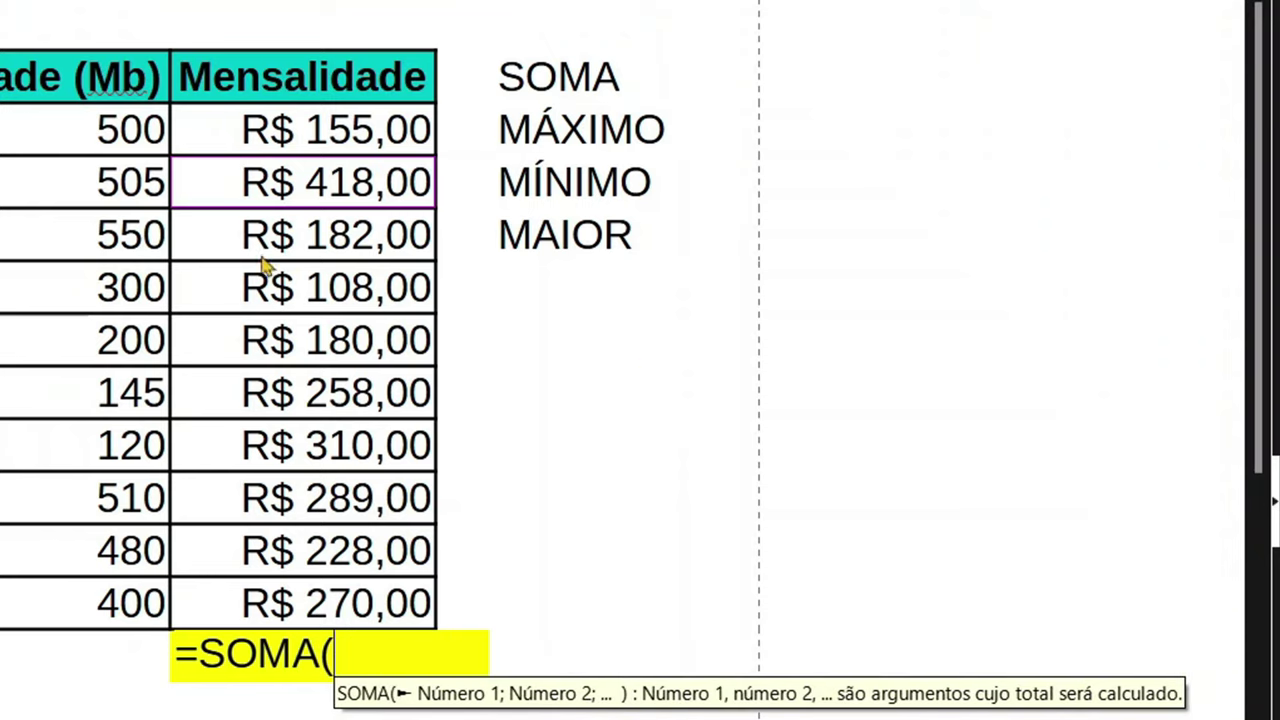
mouse_move(390, 150)
mouse_down()
mouse_move(330, 548)
mouse_move(306, 612)
mouse_up()
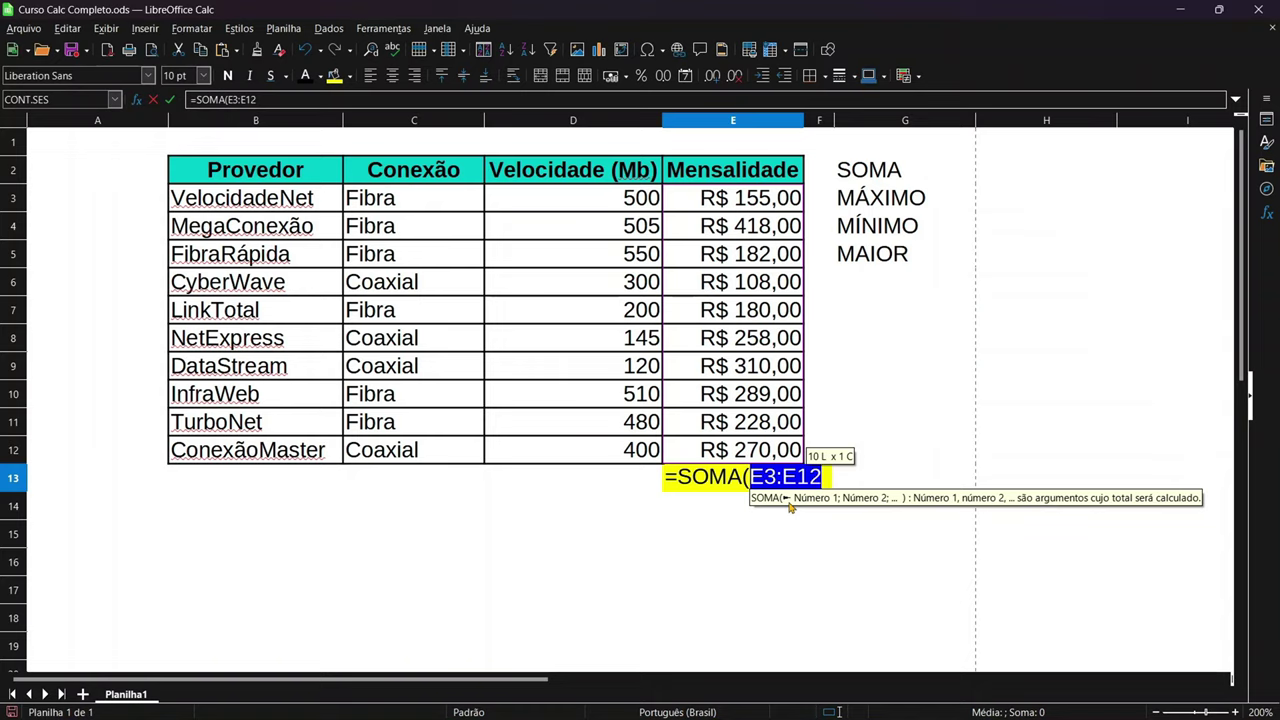
Commit =SOMA(E3:E12) in E13 and check that the total shows R$ 2.398,00
key(Return)
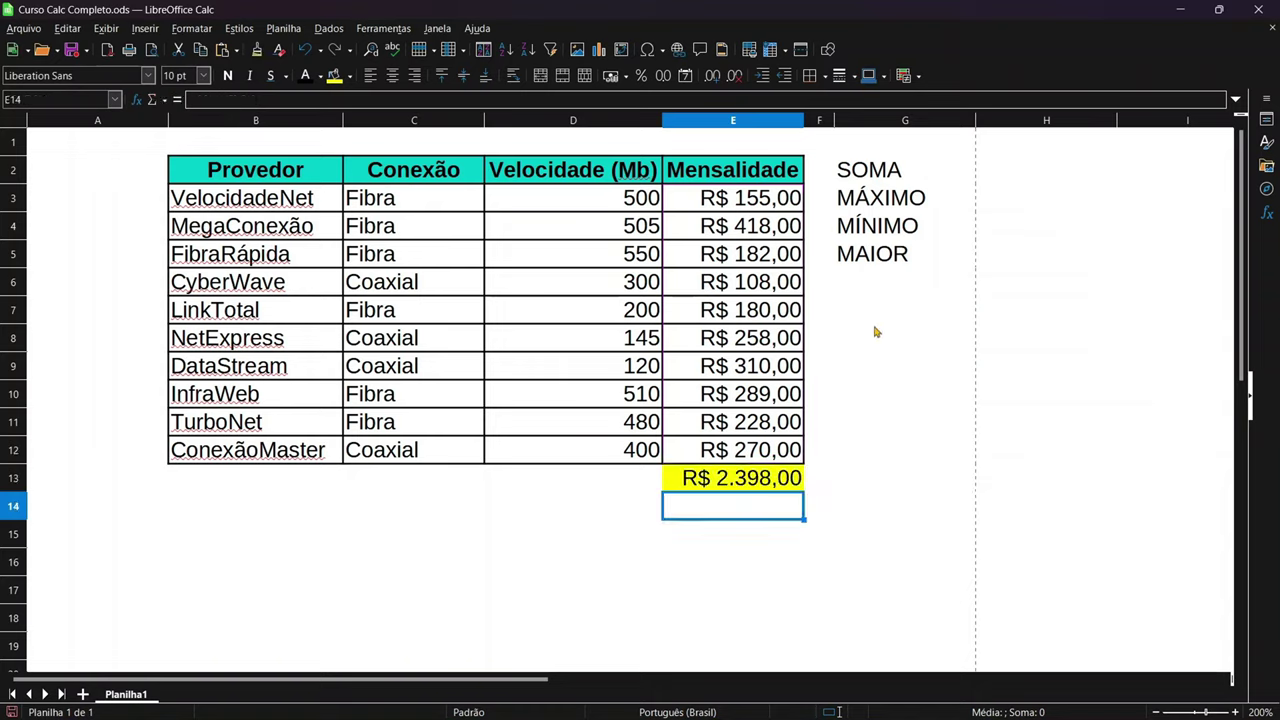
key(Up)
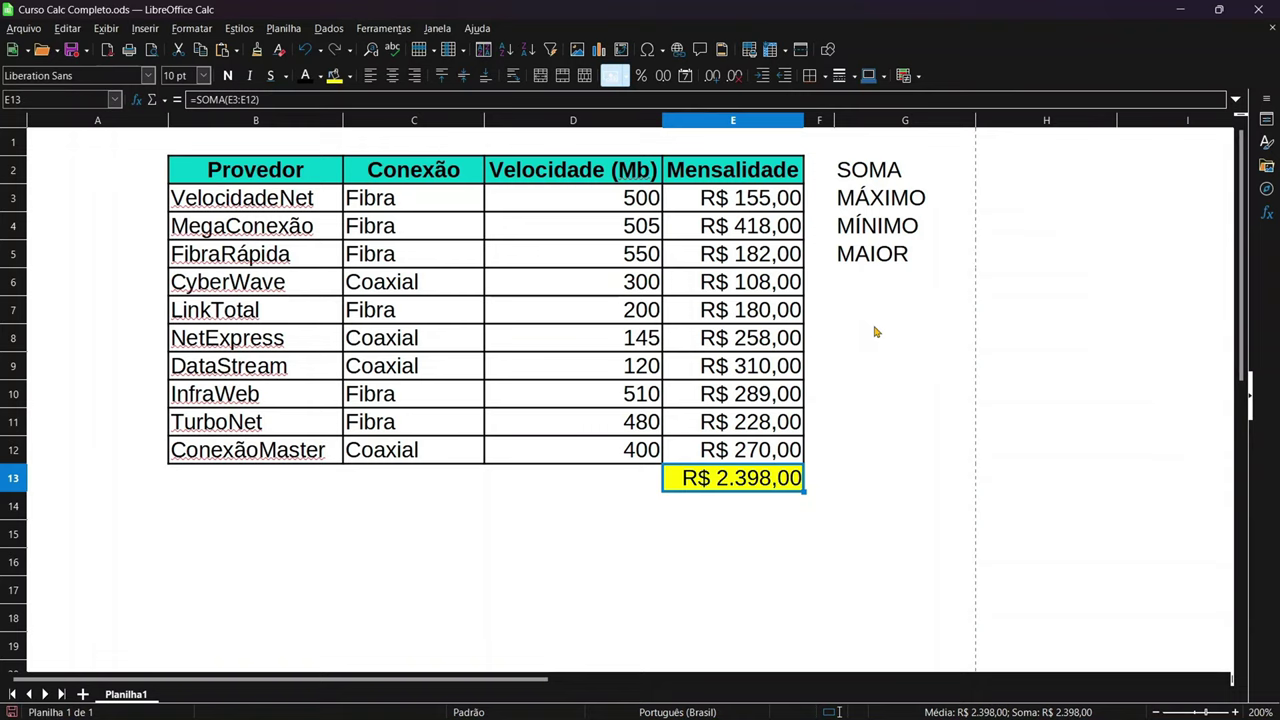
click(908, 205)
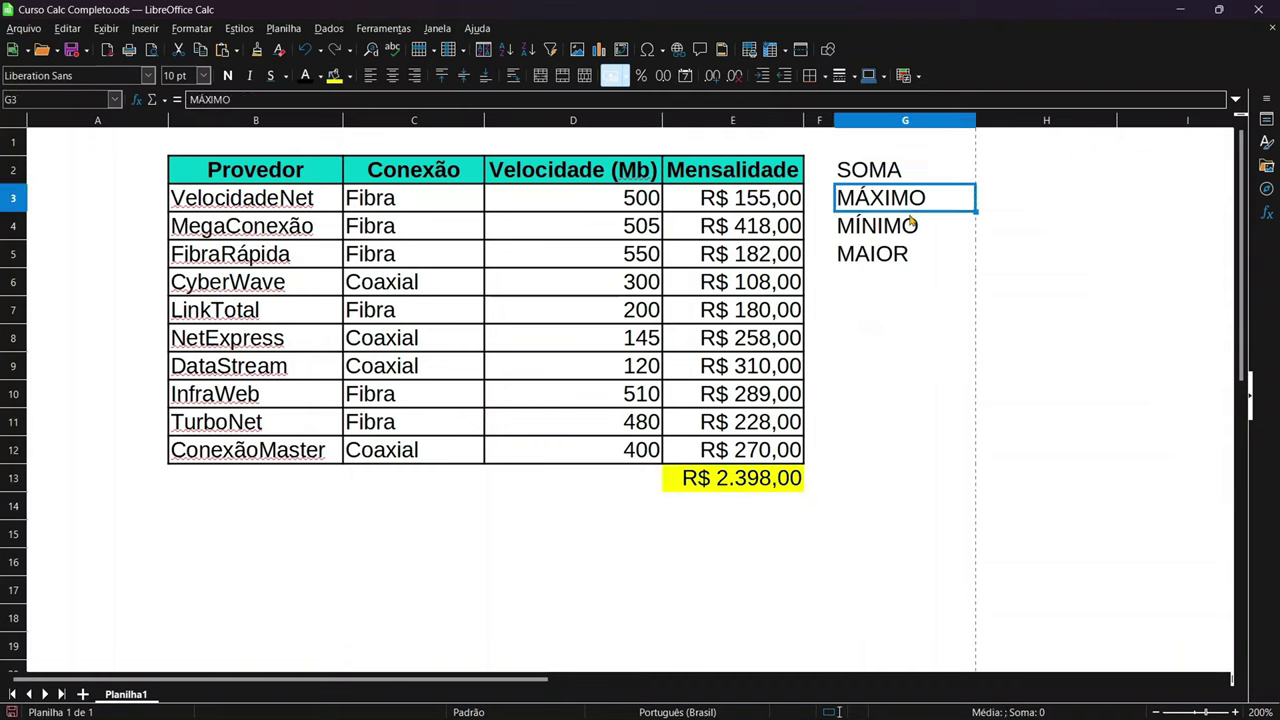
Enter =MÁXIMO(D3:D12) in H3 beside MÁXIMO, returning the top speed 550
click(1005, 211)
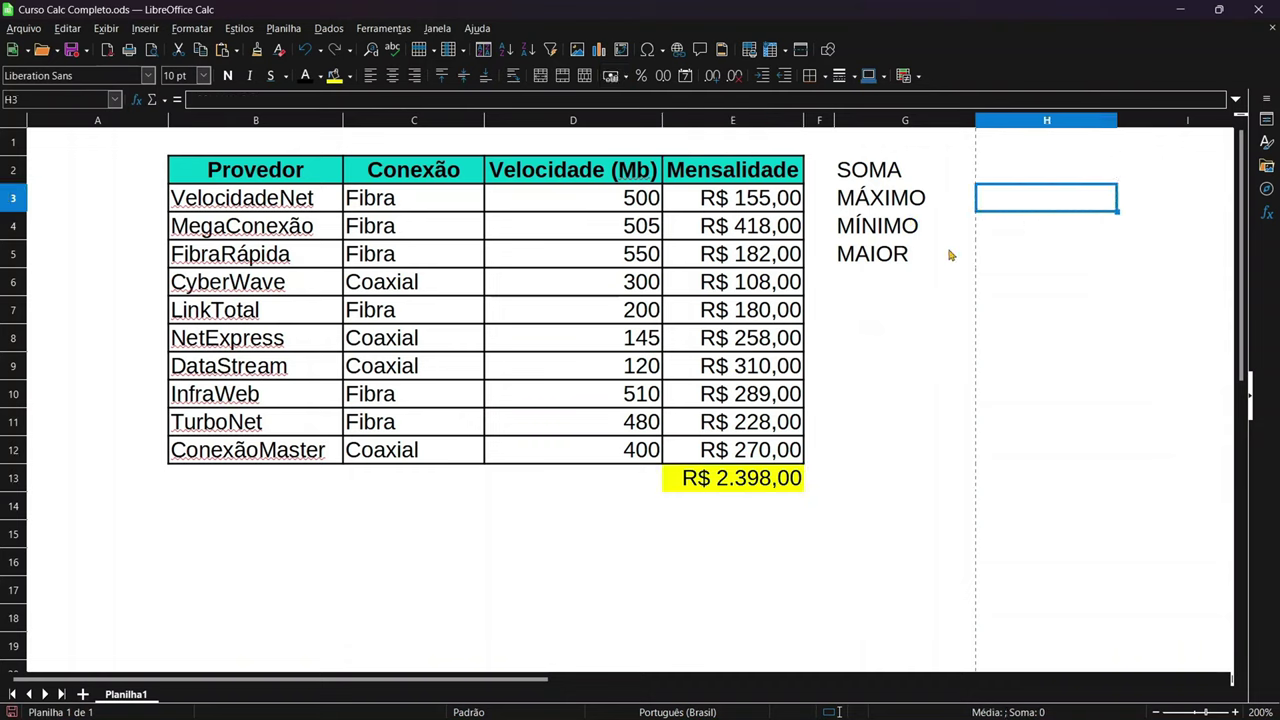
text(=M)
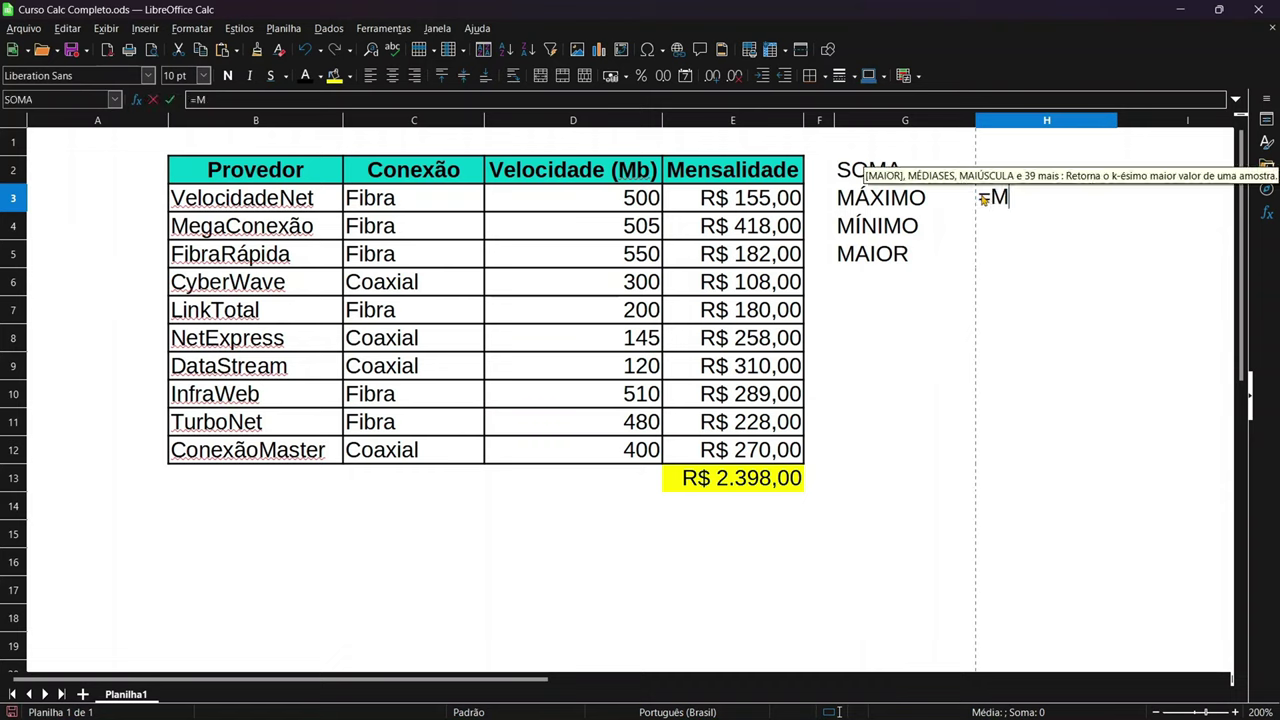
text(ÁXIMO)
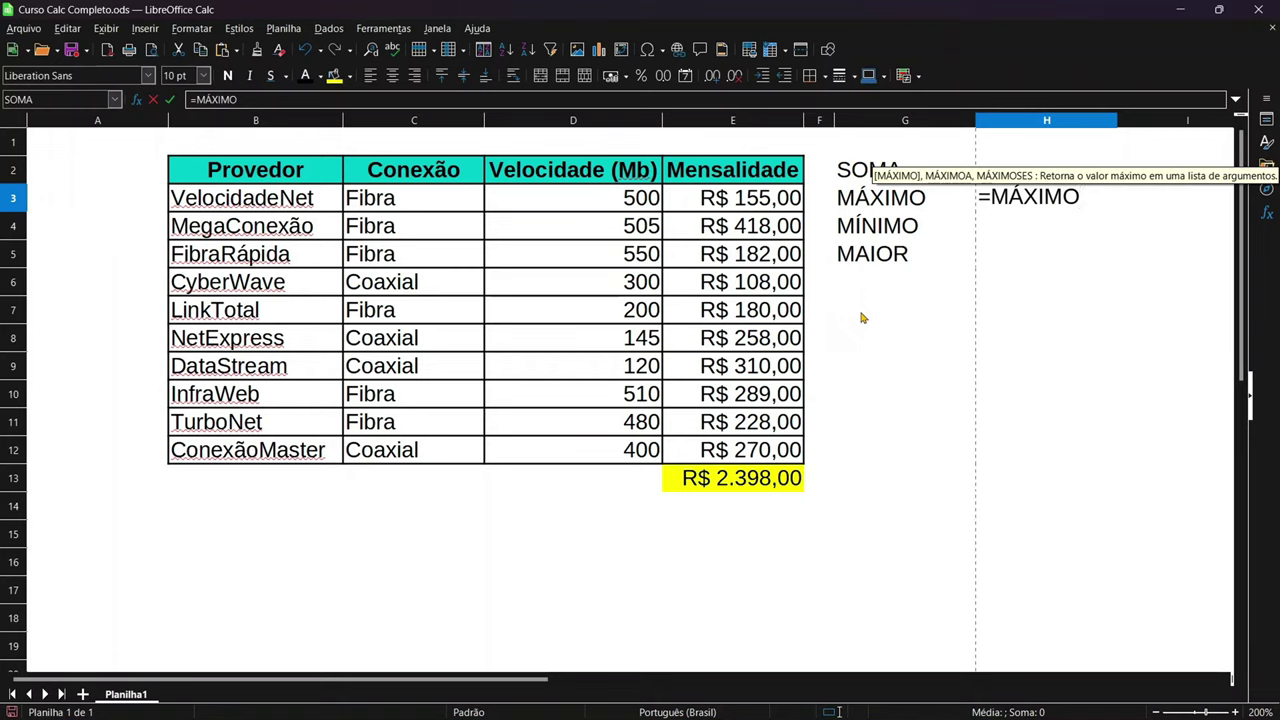
text(()
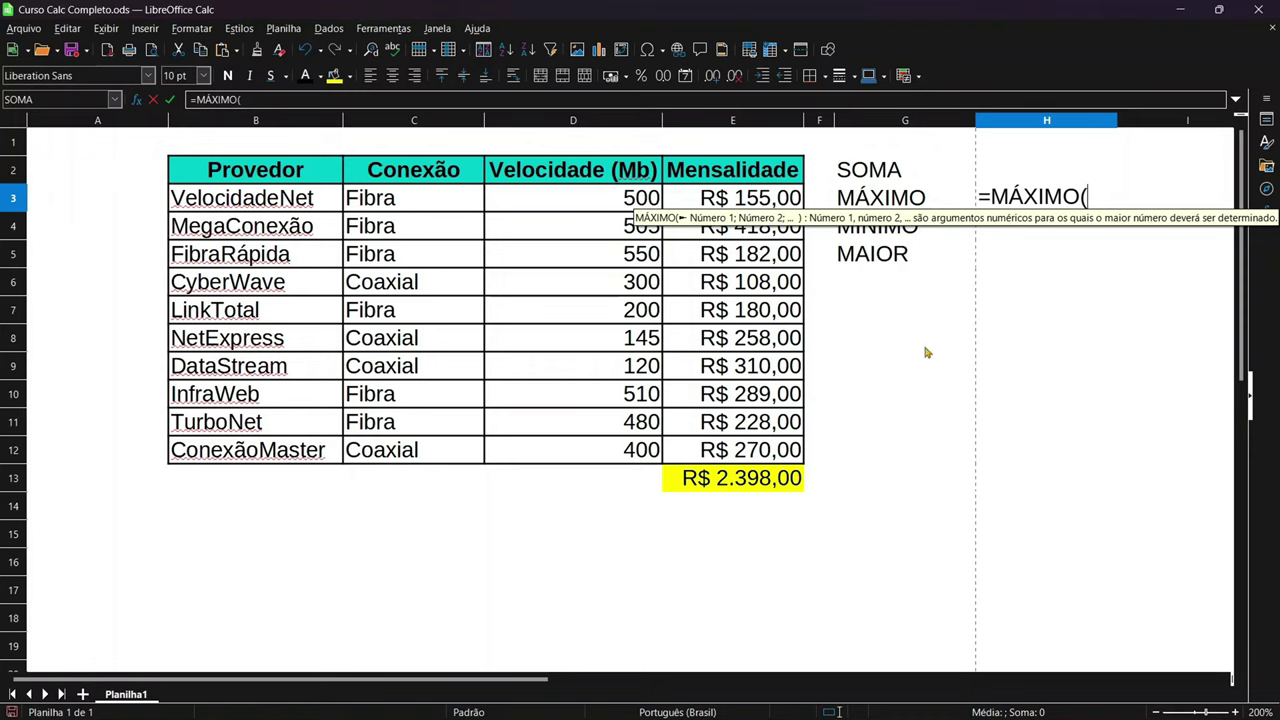
drag(563, 204, 546, 441)
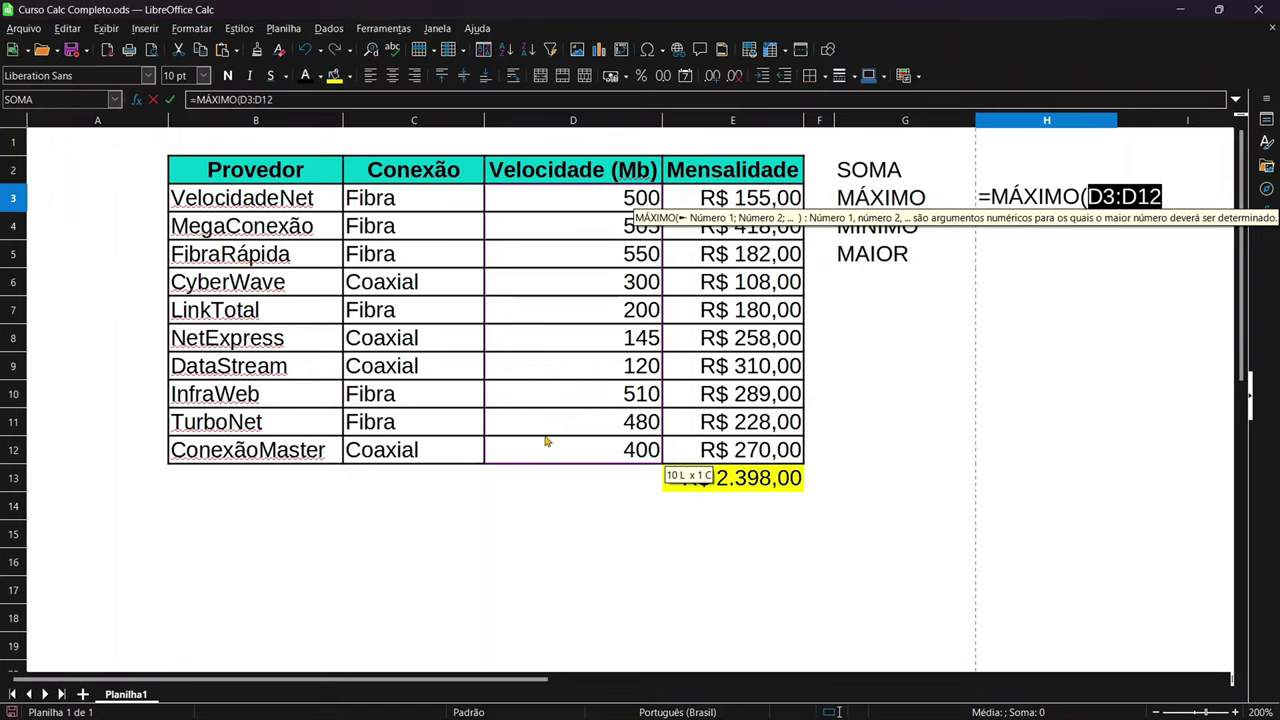
key(Return)
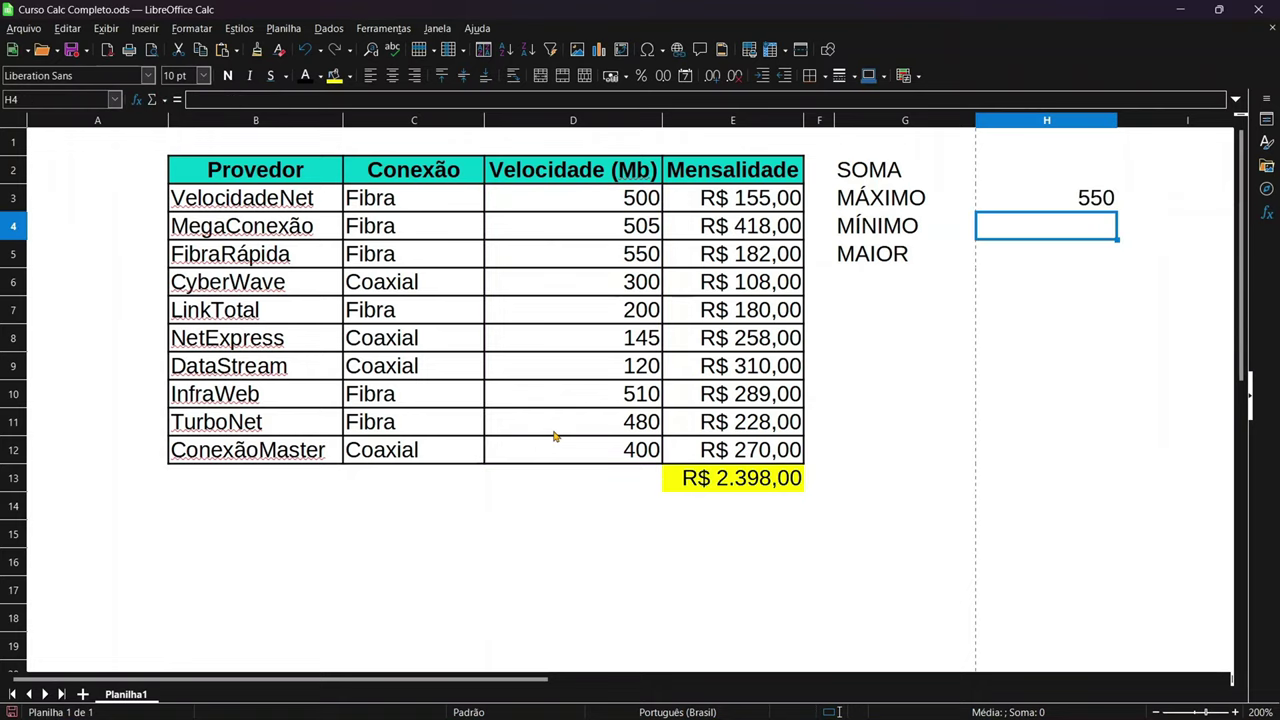
key(Up)
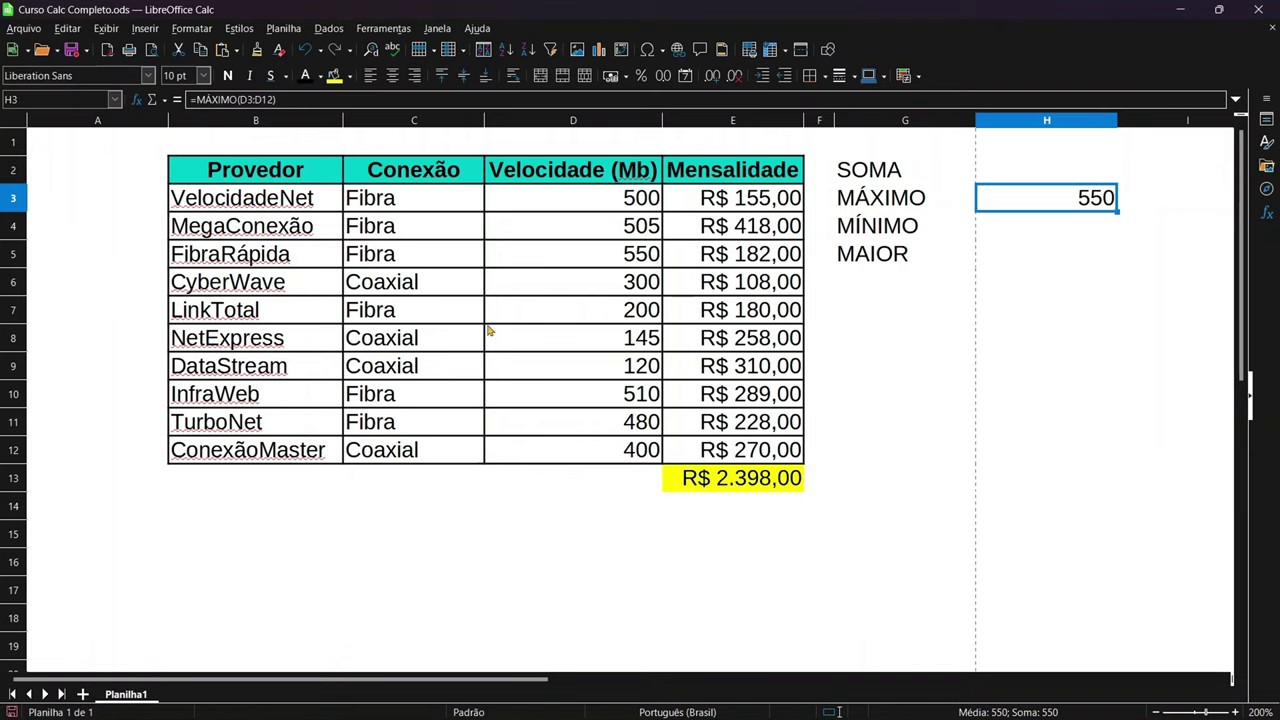
Point out FibraRápida's speed of 550 as the current maximum
click(268, 259)
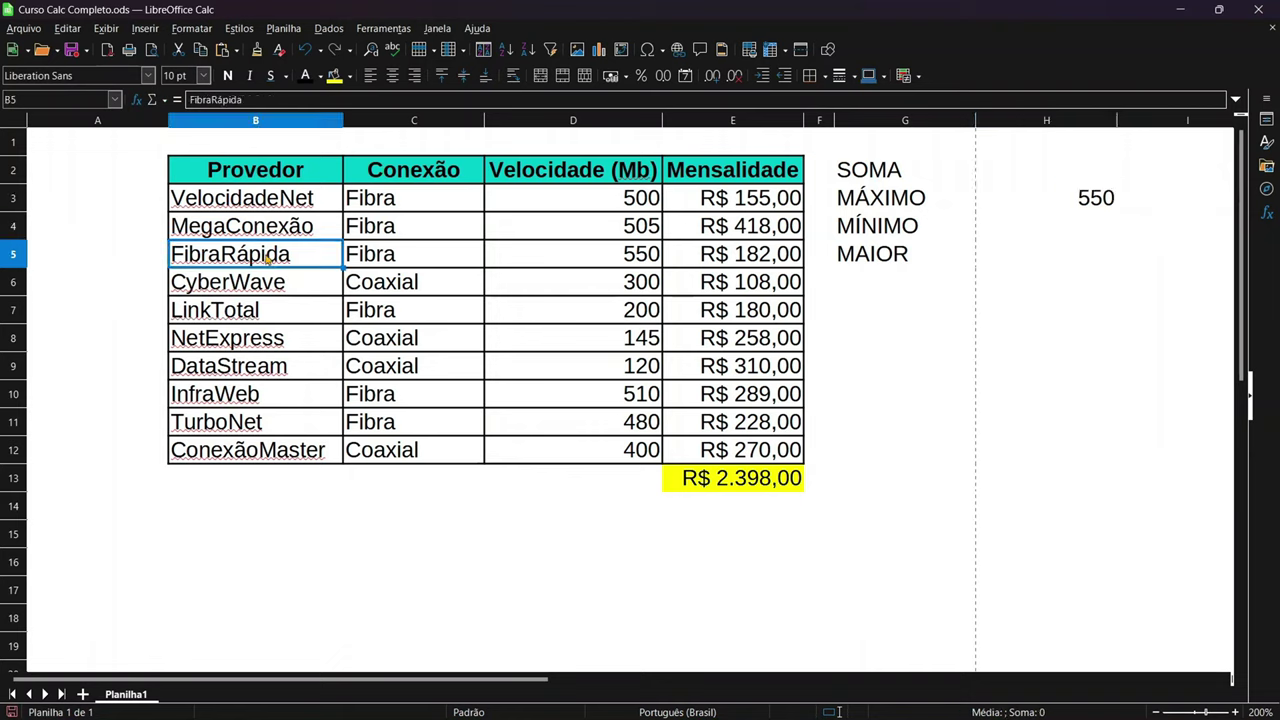
drag(268, 259, 537, 272)
click(537, 273)
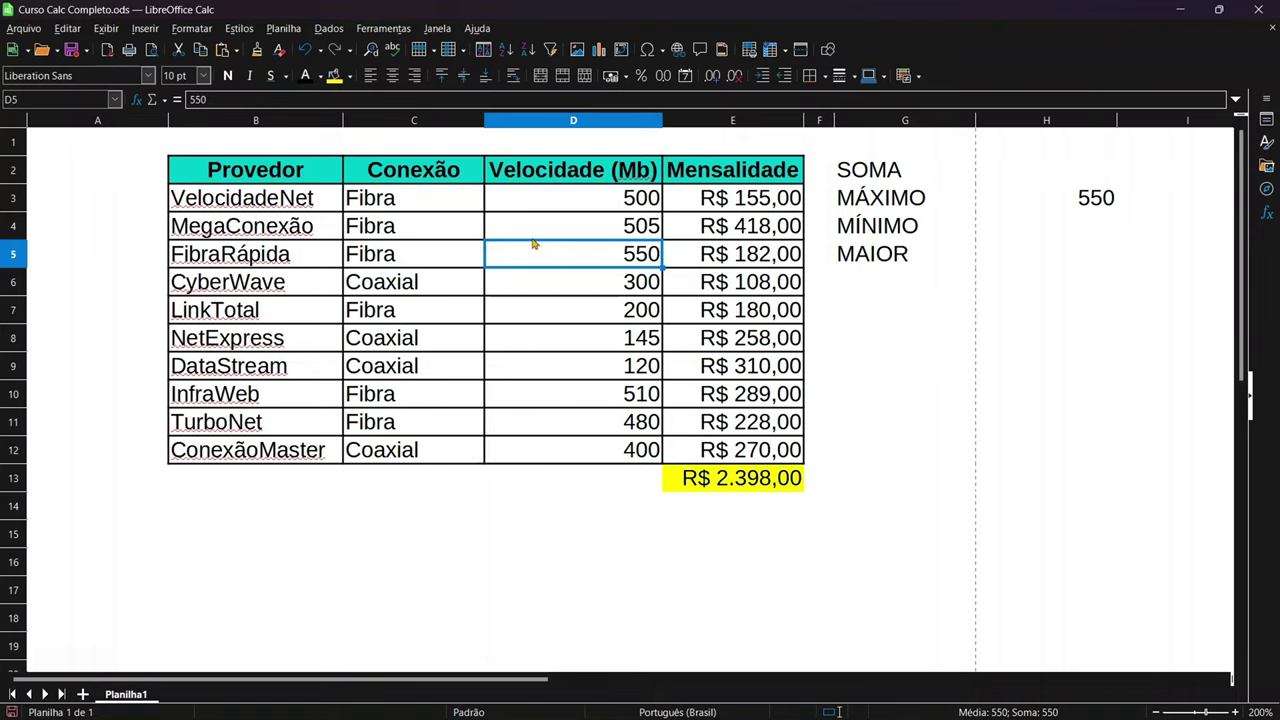
Change VelocidadeNet's speed in D3 to 600 and confirm MÁXIMO now returns 600
click(535, 238)
click(540, 211)
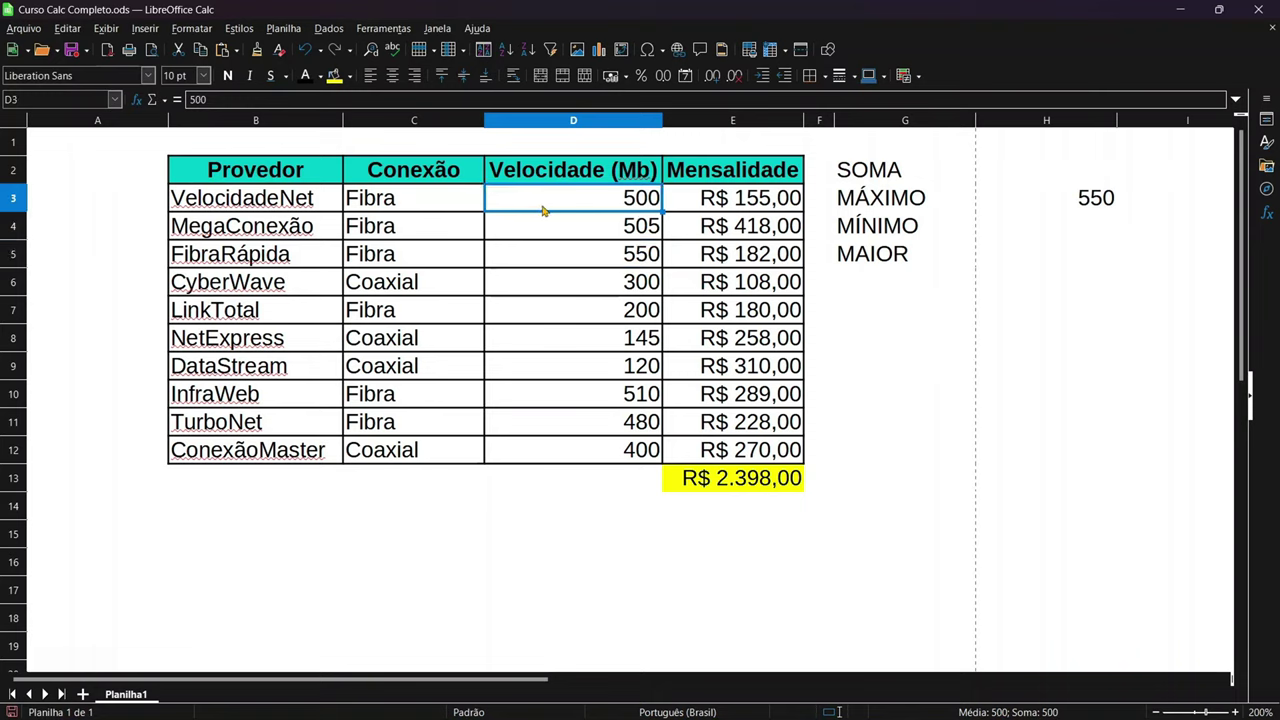
text(600)
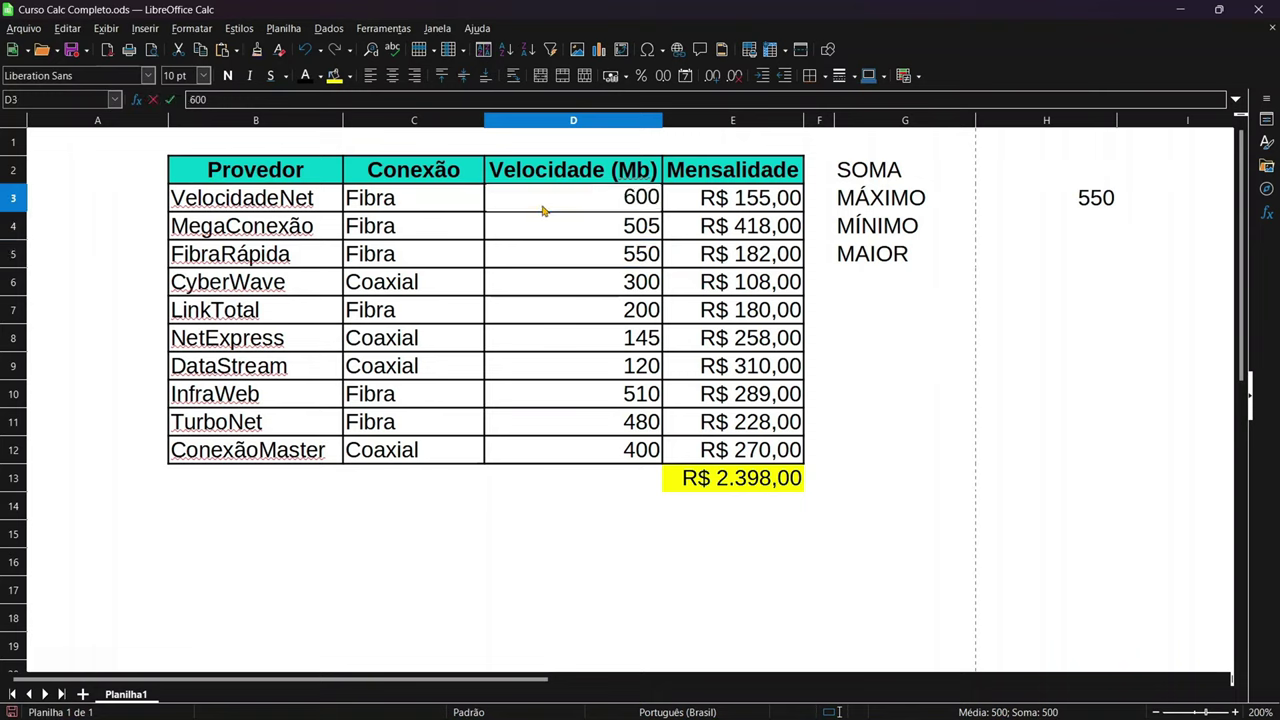
key(Return)
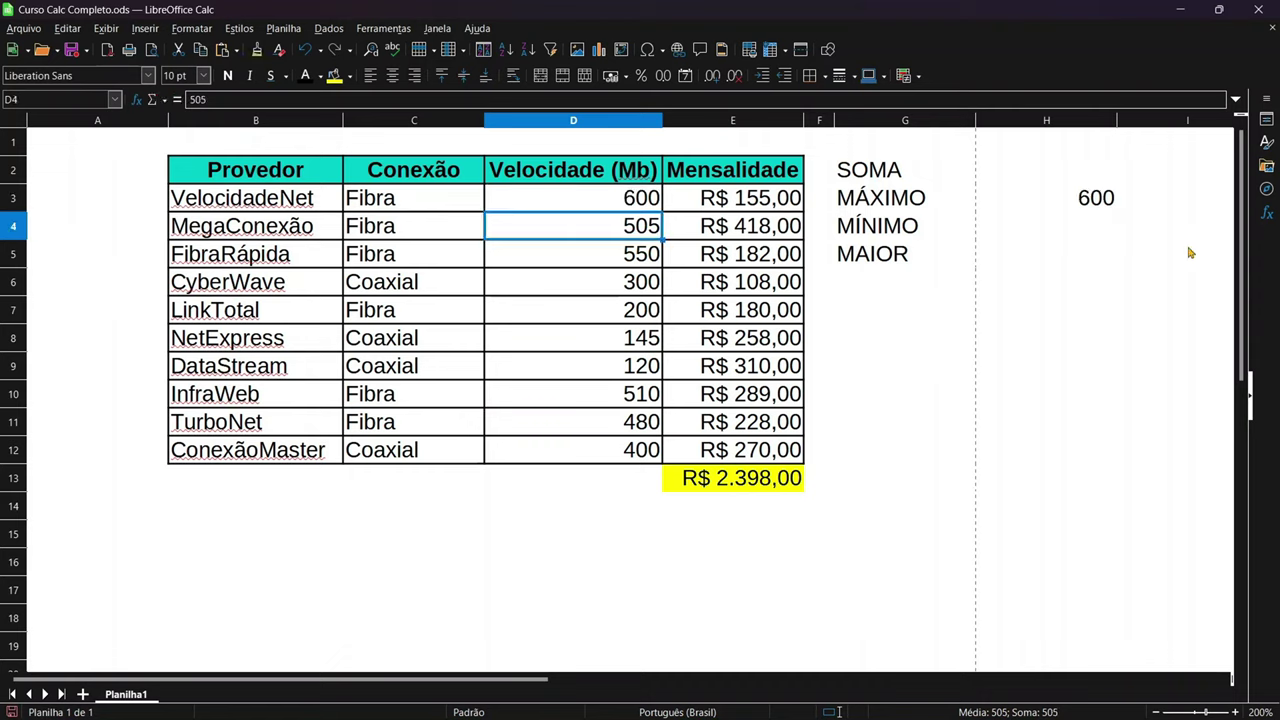
click(1070, 195)
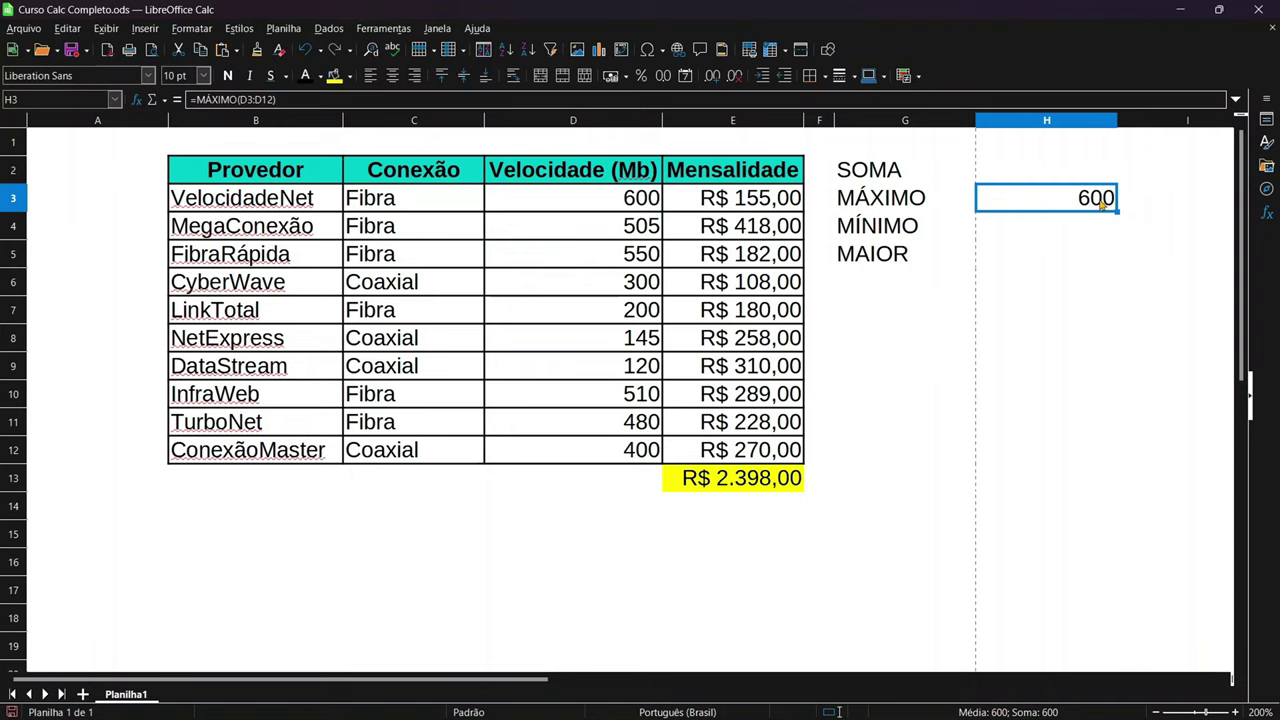
Enter =MÍNIMO(E3:E12) in H4, returning R$ 108,00, CyberWave's monthly fee
click(1060, 250)
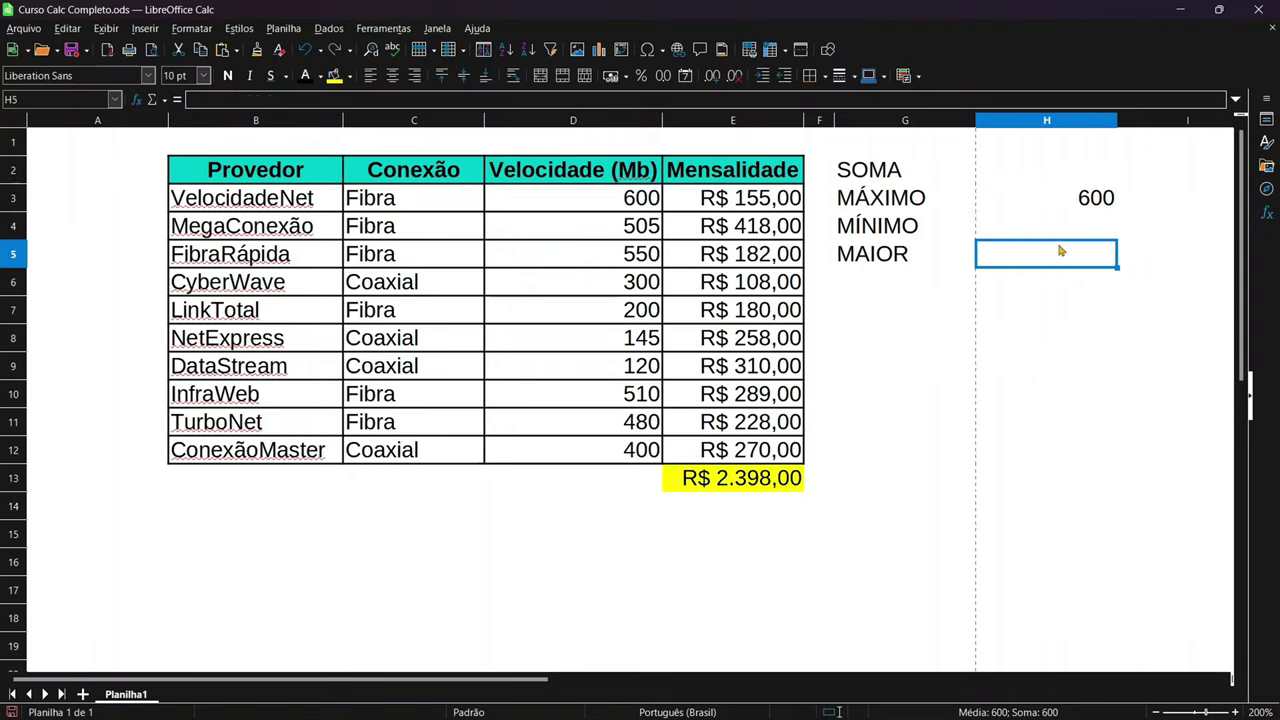
click(1054, 232)
text(=M)
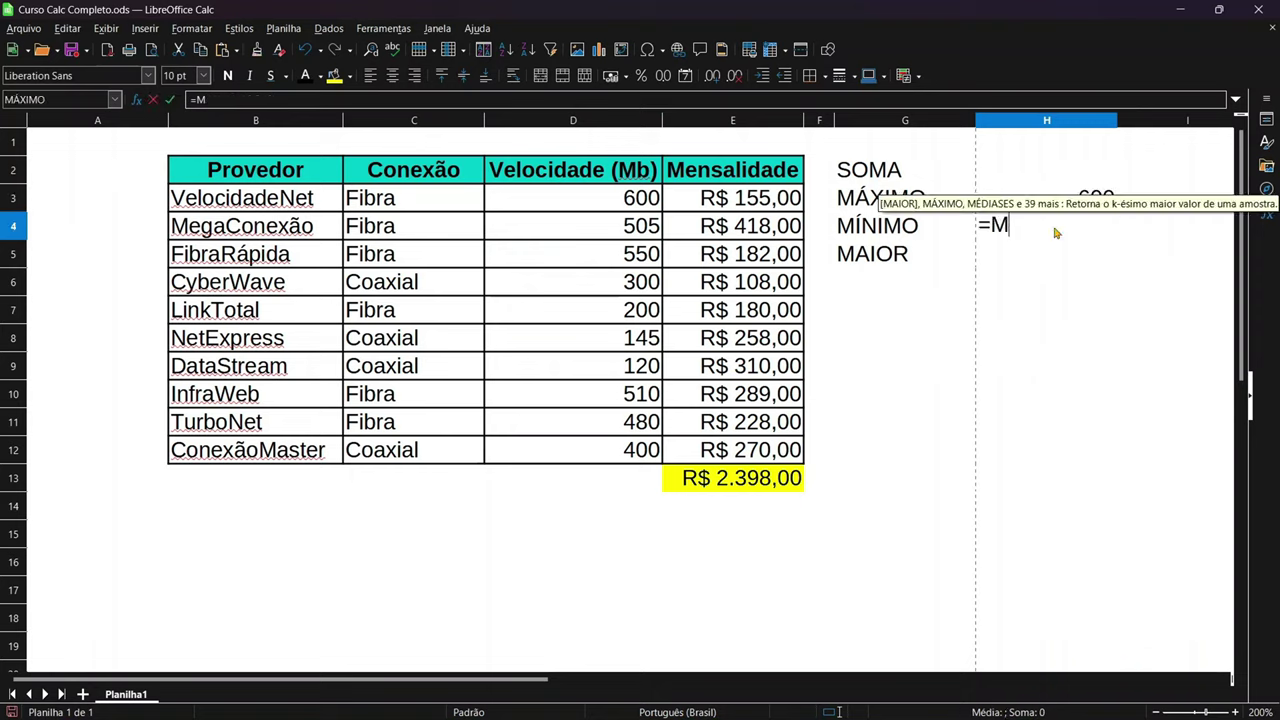
text(ÍNIMO)
key(Return)
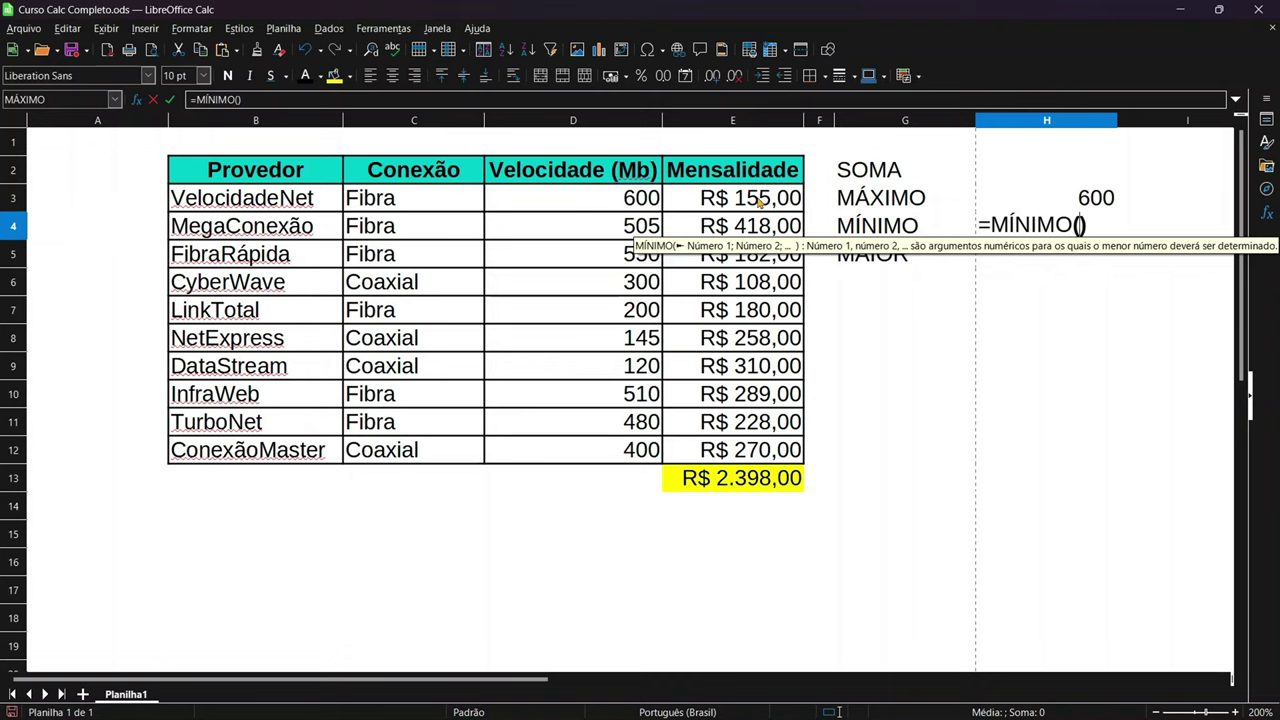
drag(759, 202, 745, 440)
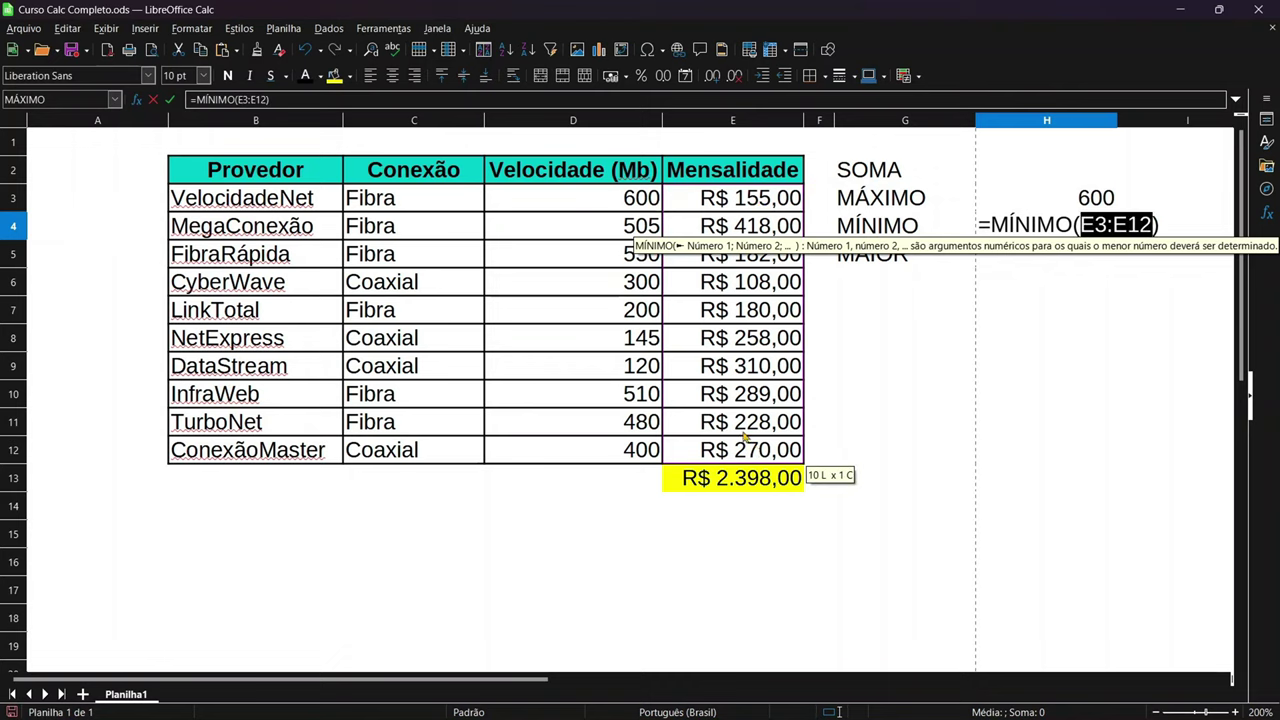
key(Return)
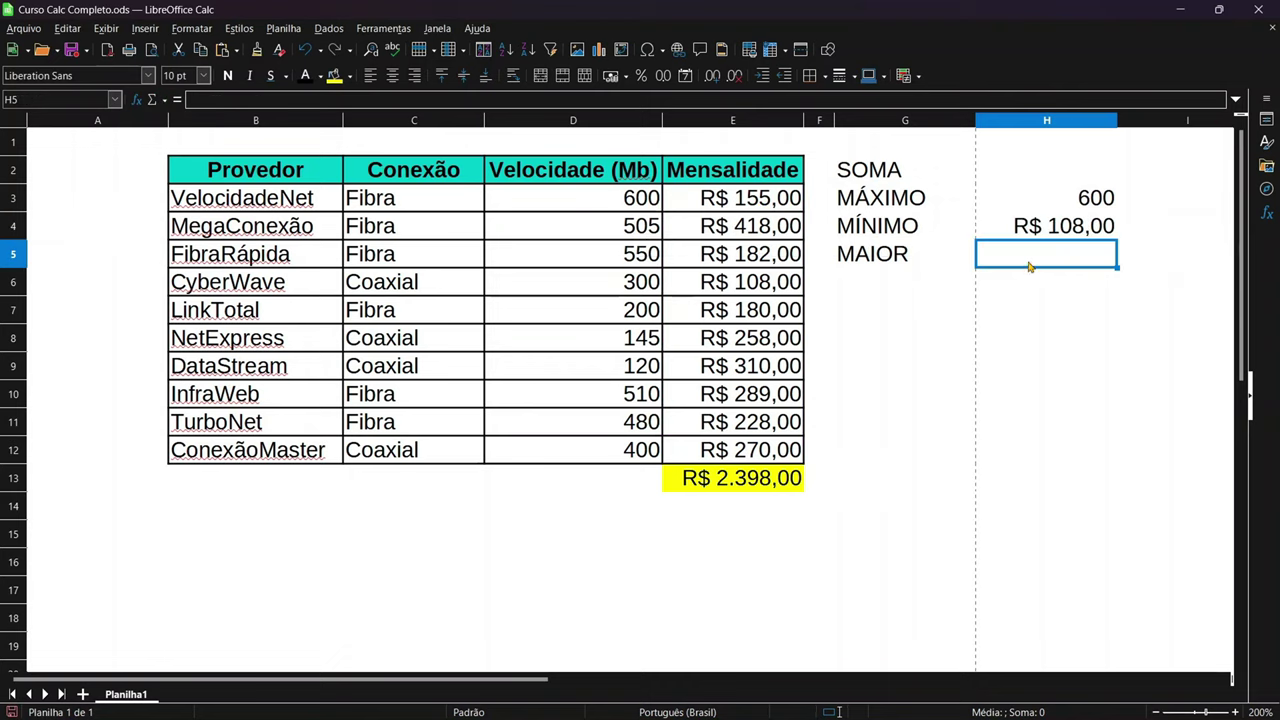
click(1038, 233)
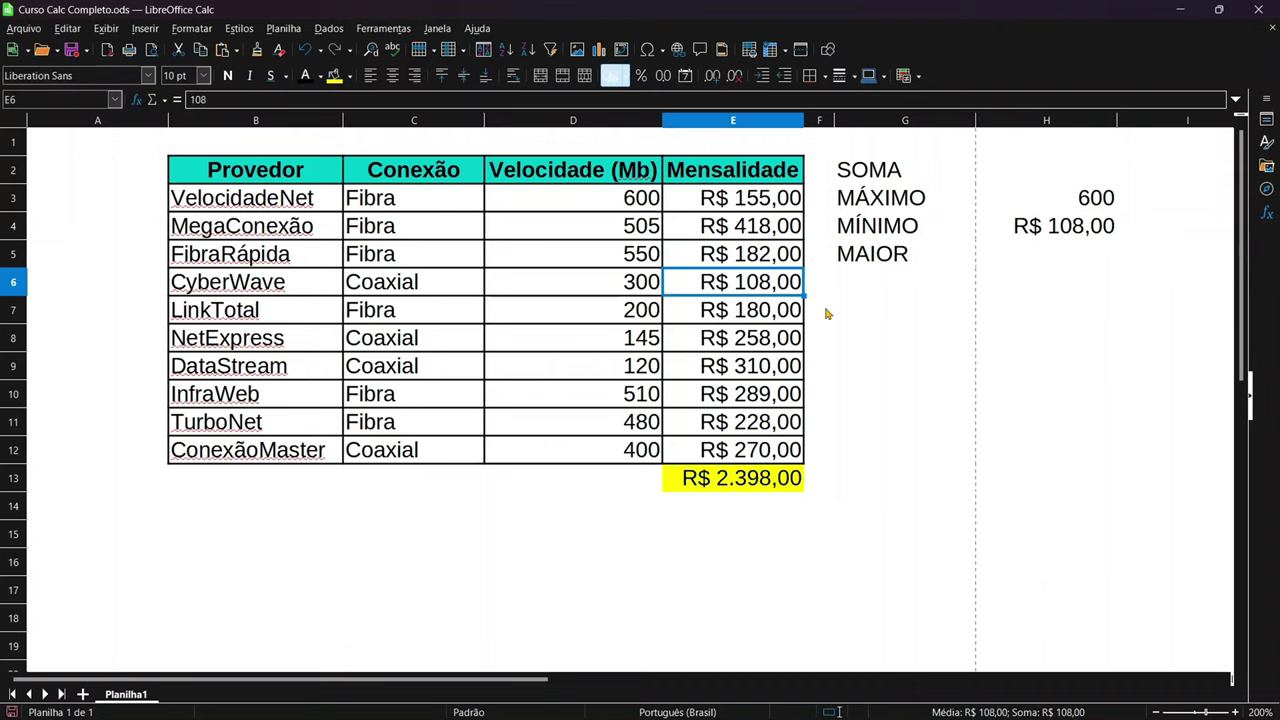
click(1067, 266)
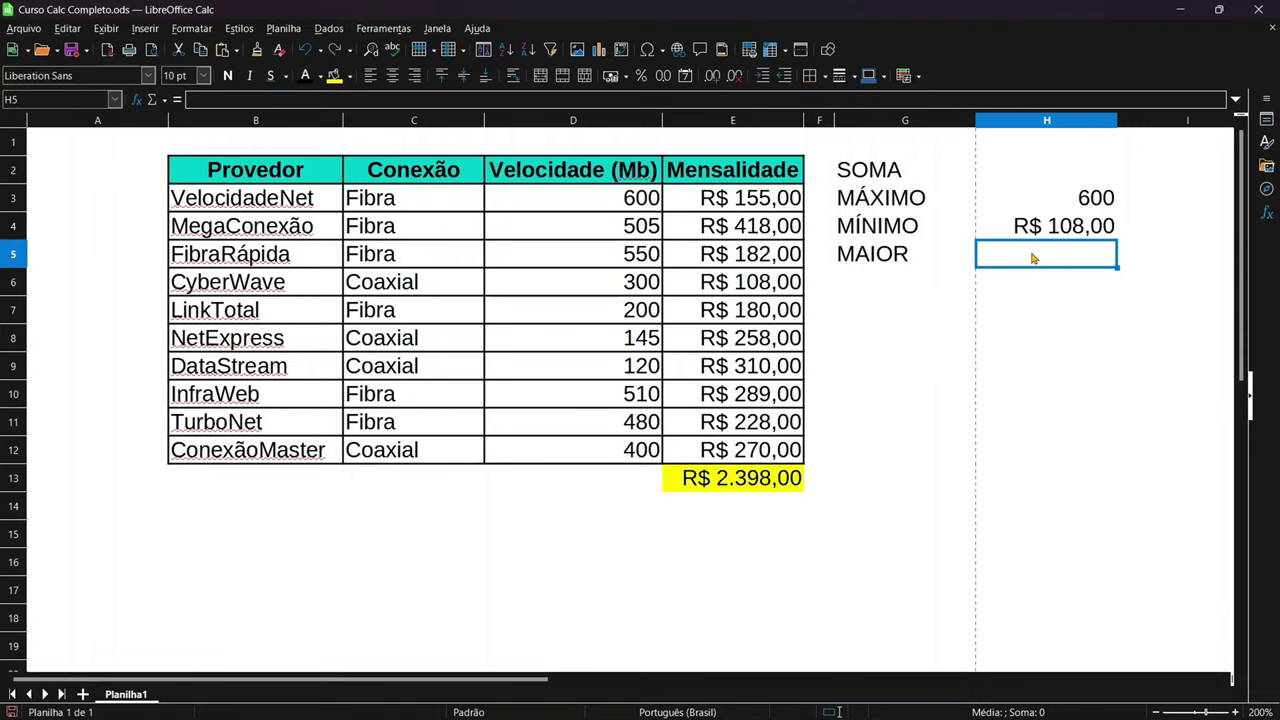
Enter =MAIOR(D3:D12;2) in H5 to get the second-largest speed, 550
text(=MAIOR)
key(Return)
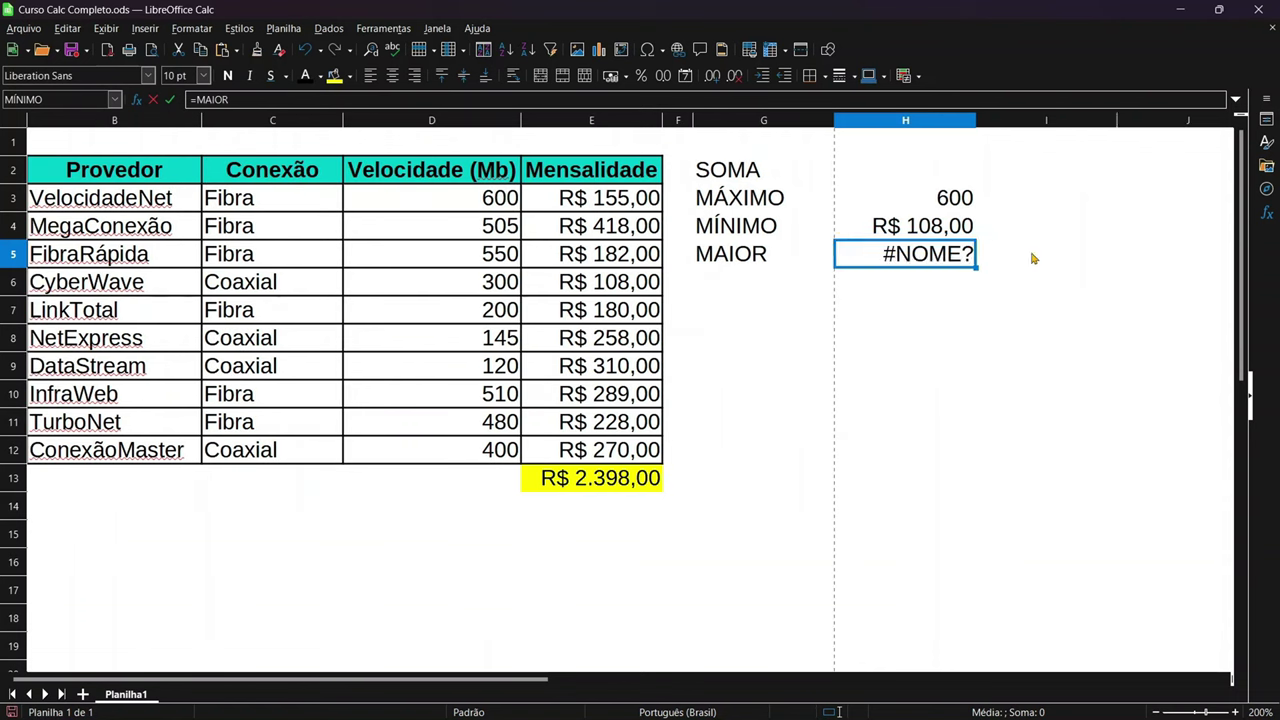
click(1033, 258)
key(Left)
text(=maior()
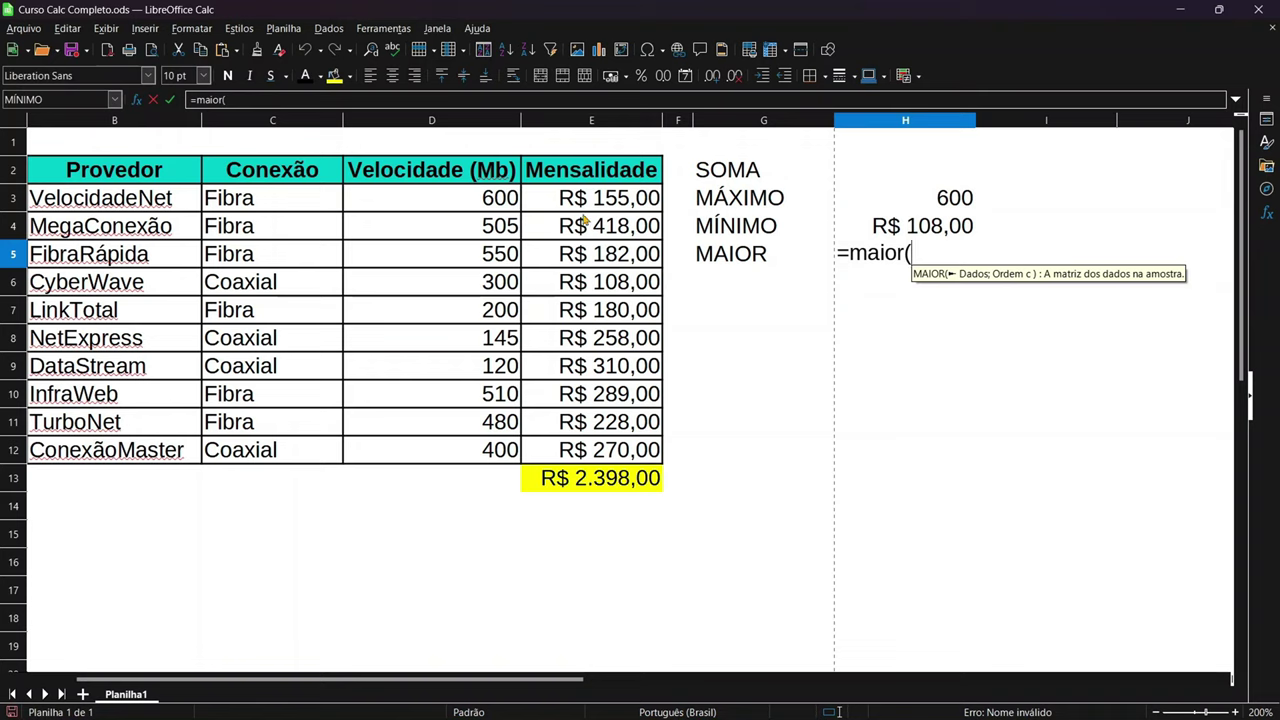
drag(445, 205, 415, 441)
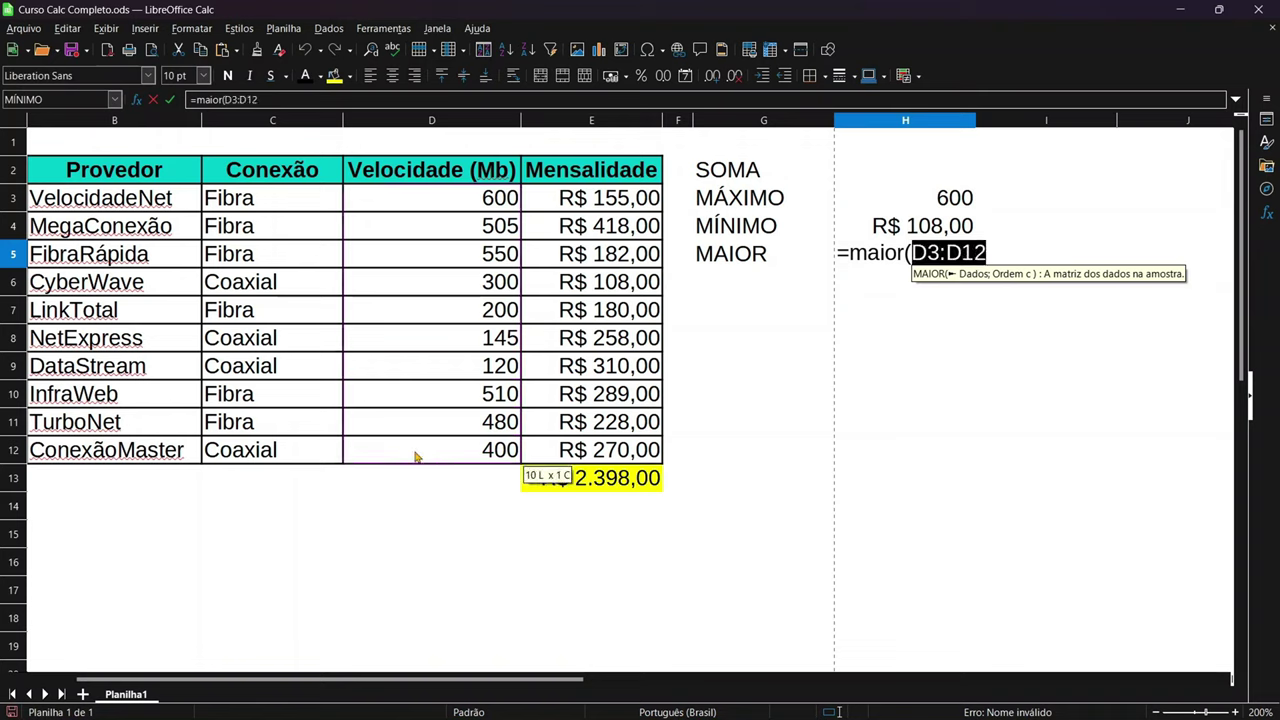
text(;)
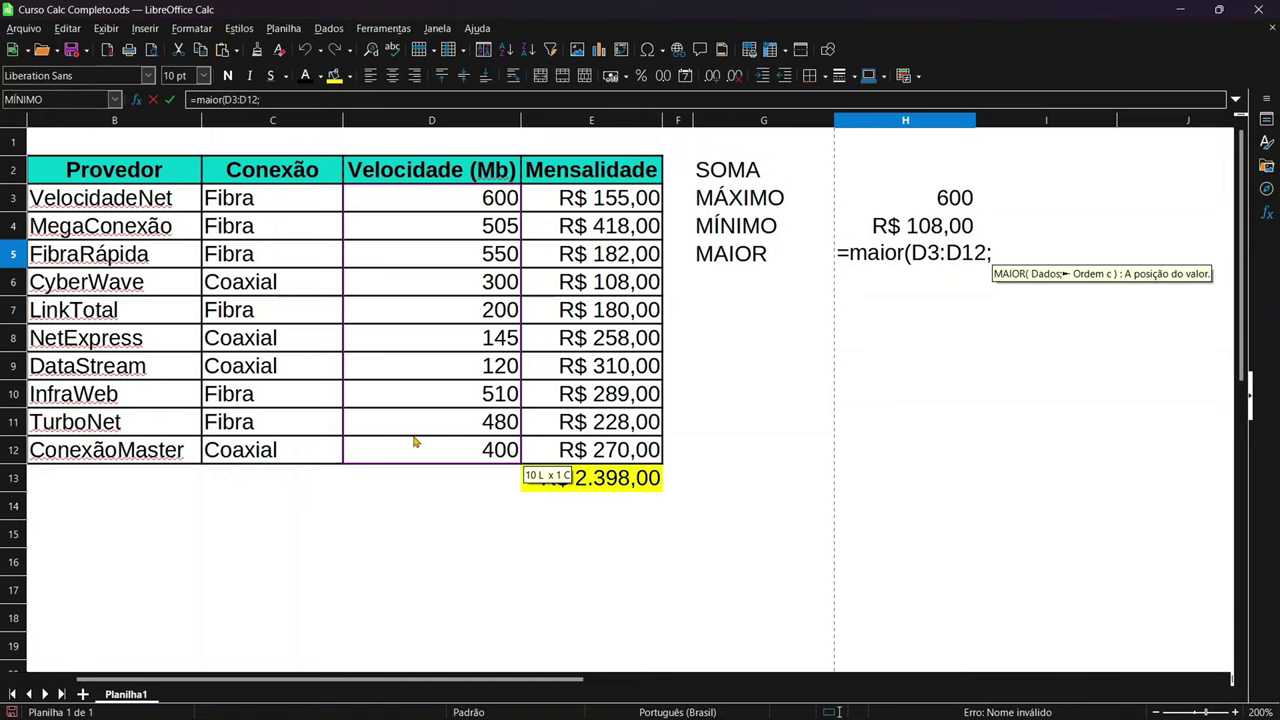
text(2)
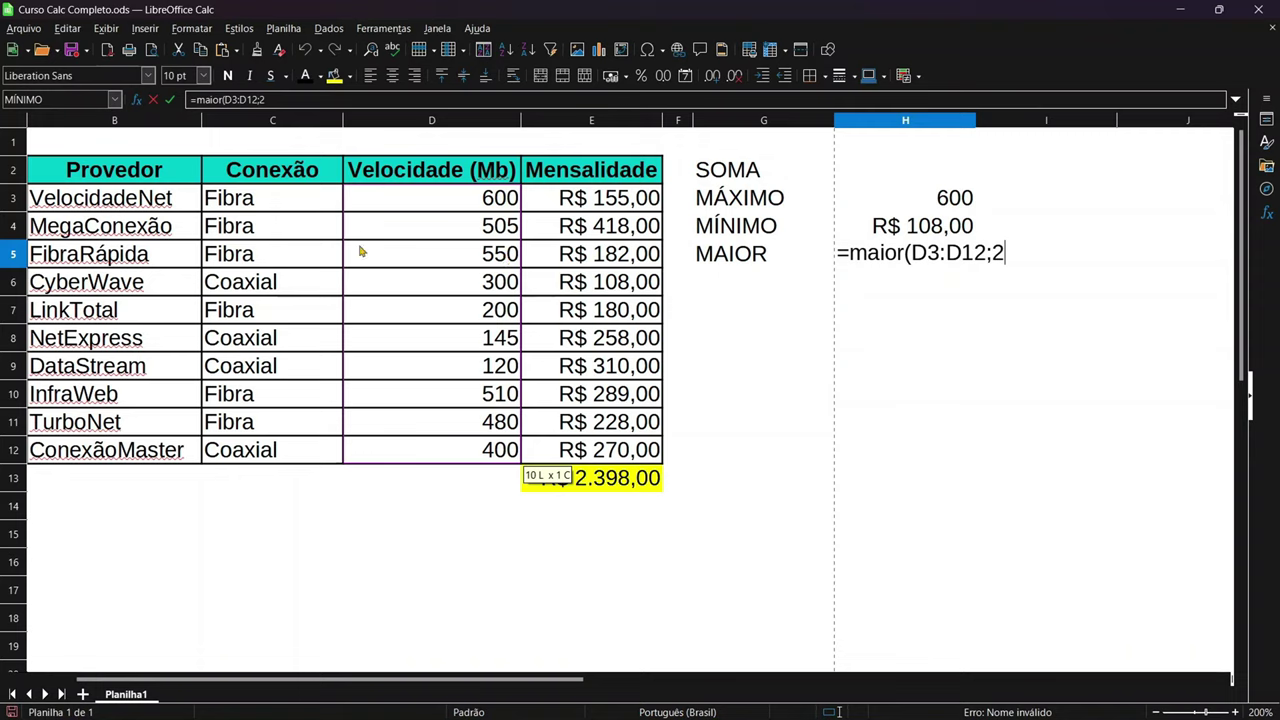
key(Return)
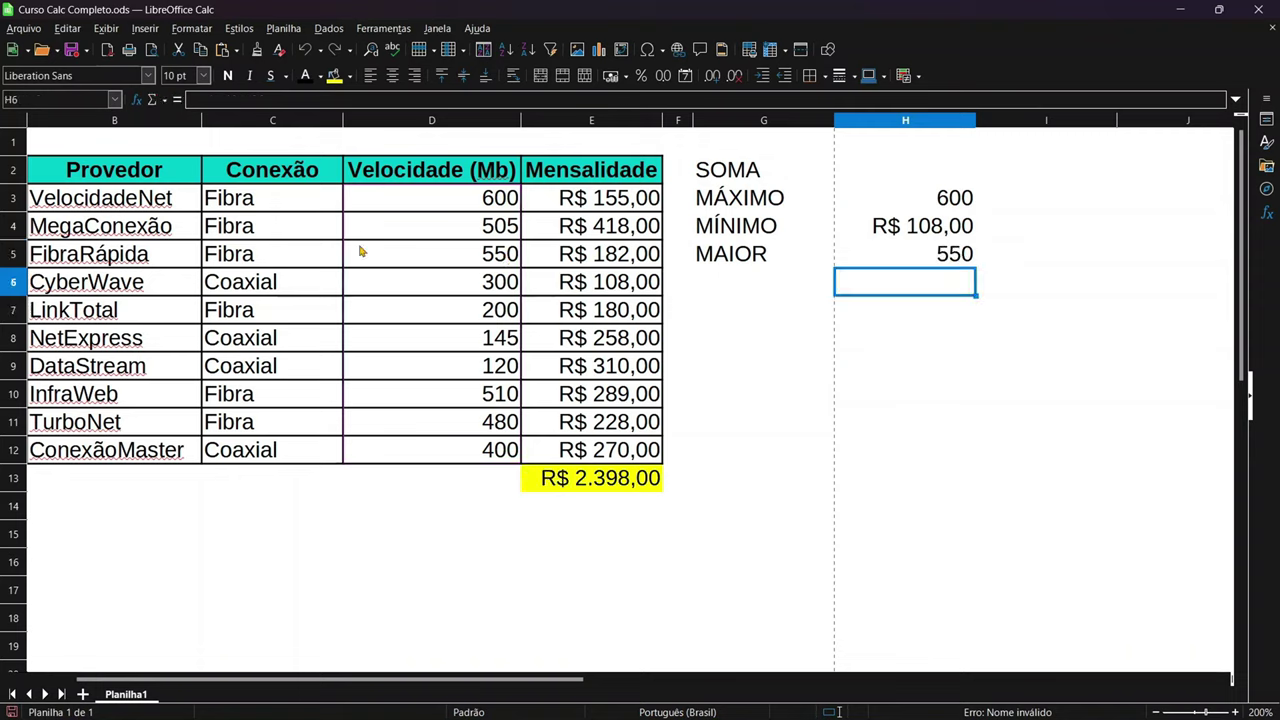
Enter the rank value 2 in cell I5 beside the MAIOR result
key(Up)
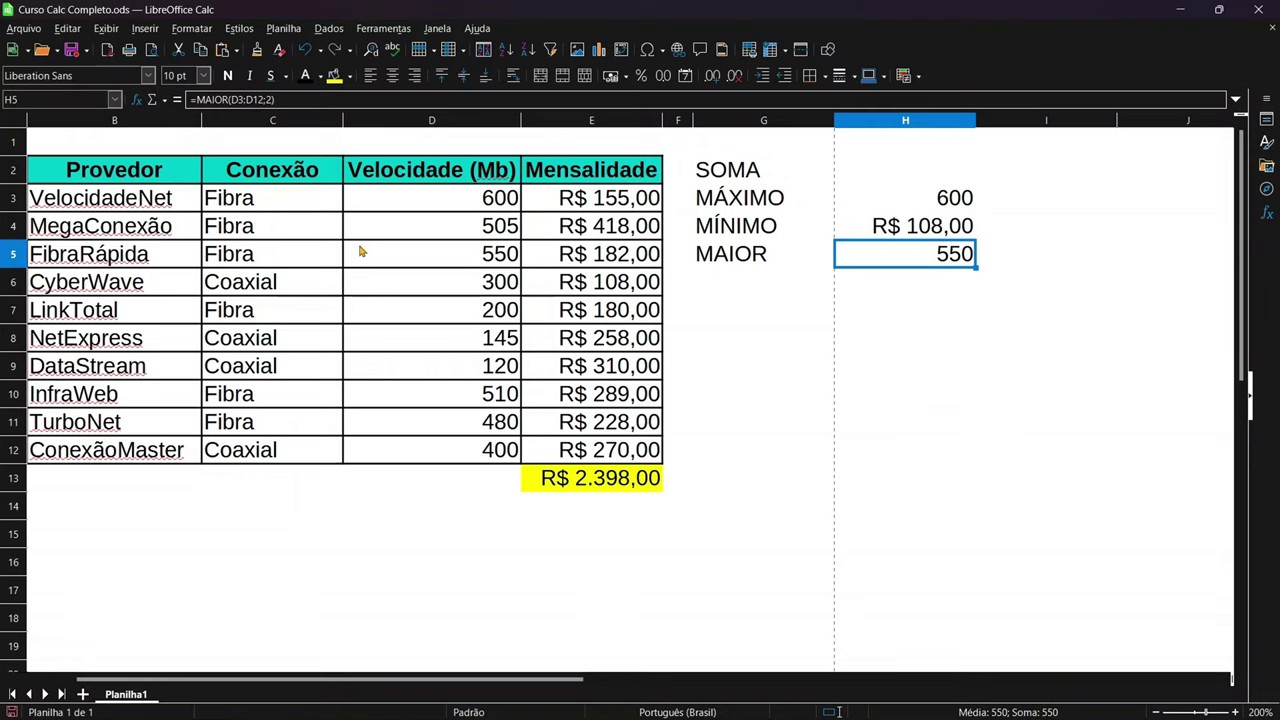
click(757, 265)
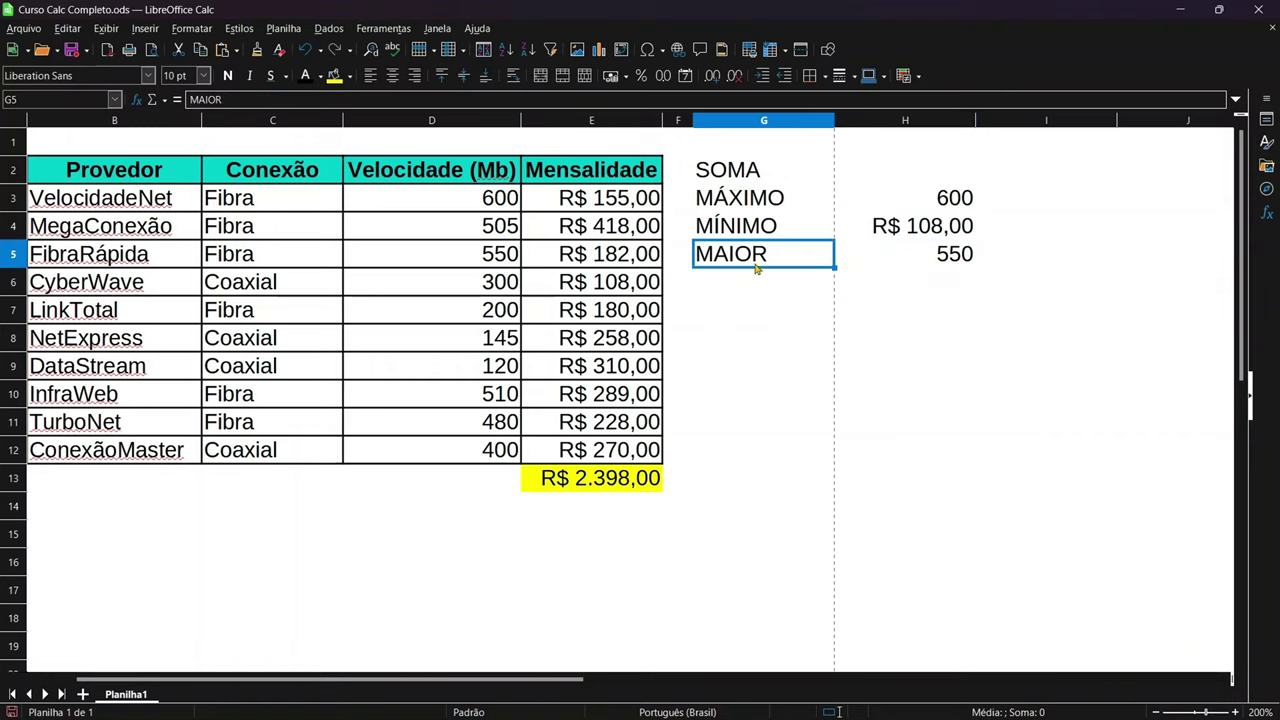
click(1024, 263)
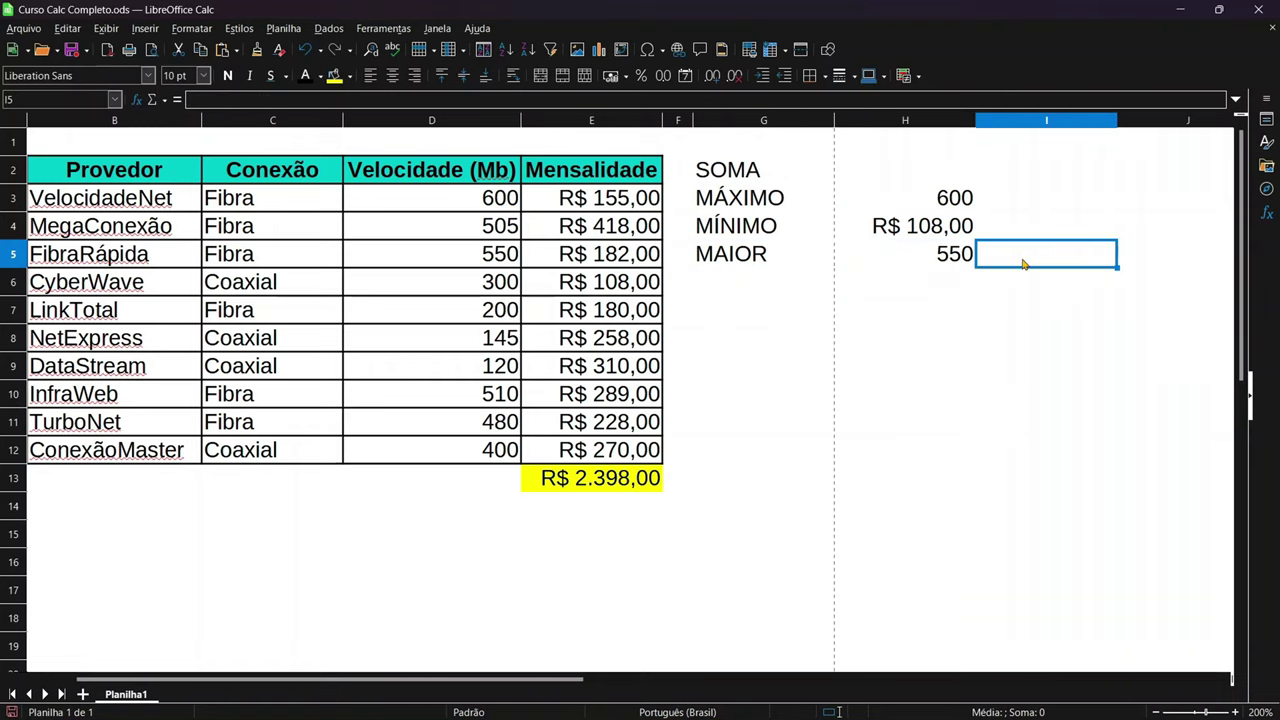
text(2)
key(Return)
key(Up)
key(Left)
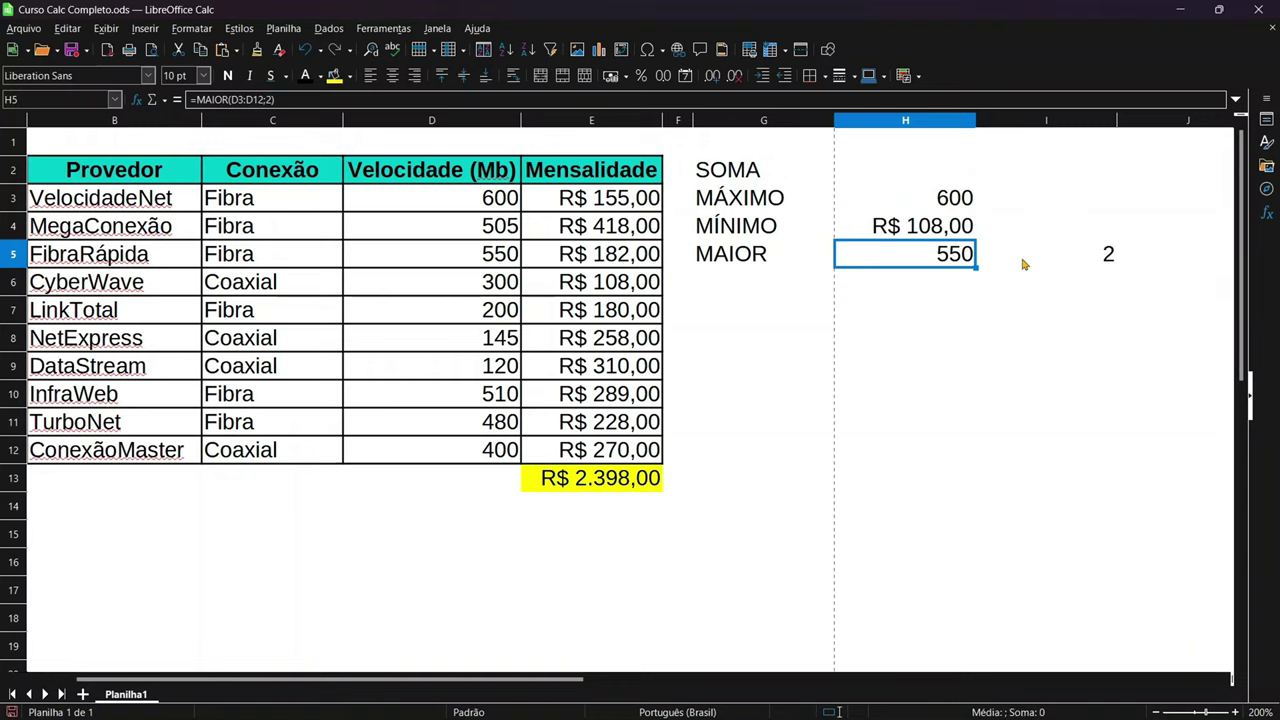
Edit H5's formula to =MAIOR(D3:D12;I5) so the rank comes from I5
key(F2)
key(BackSpace)
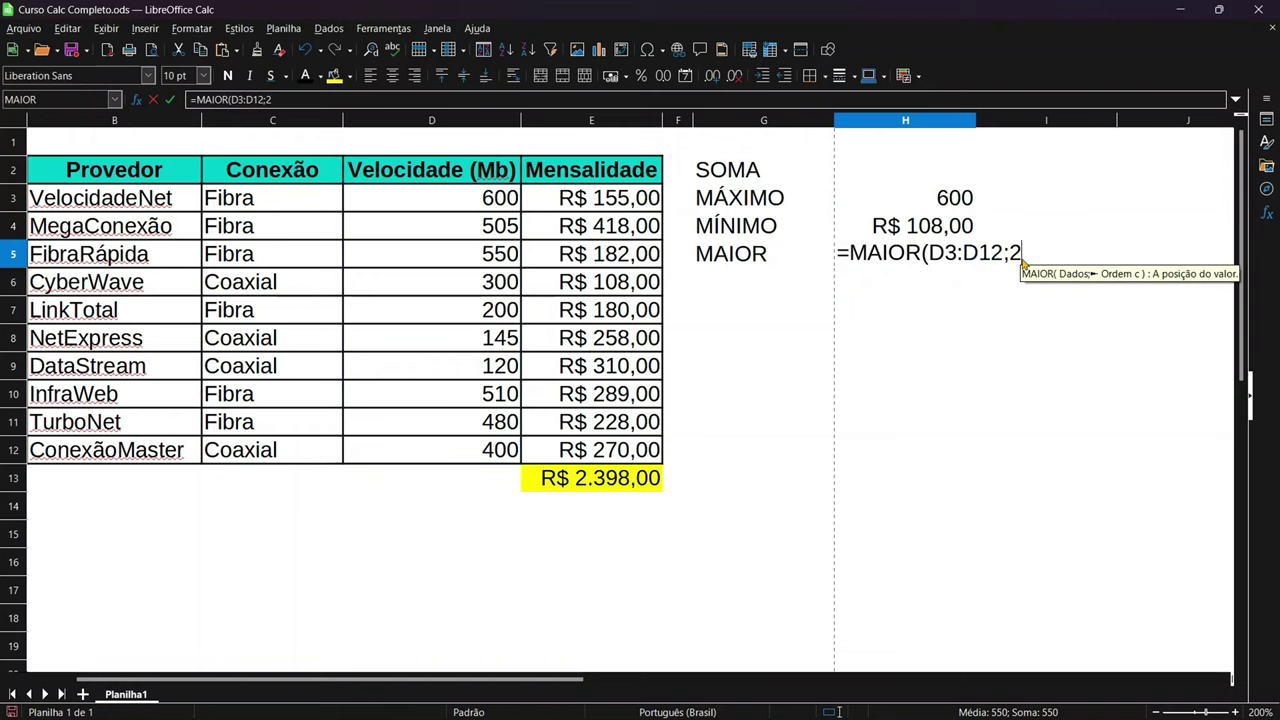
key(BackSpace)
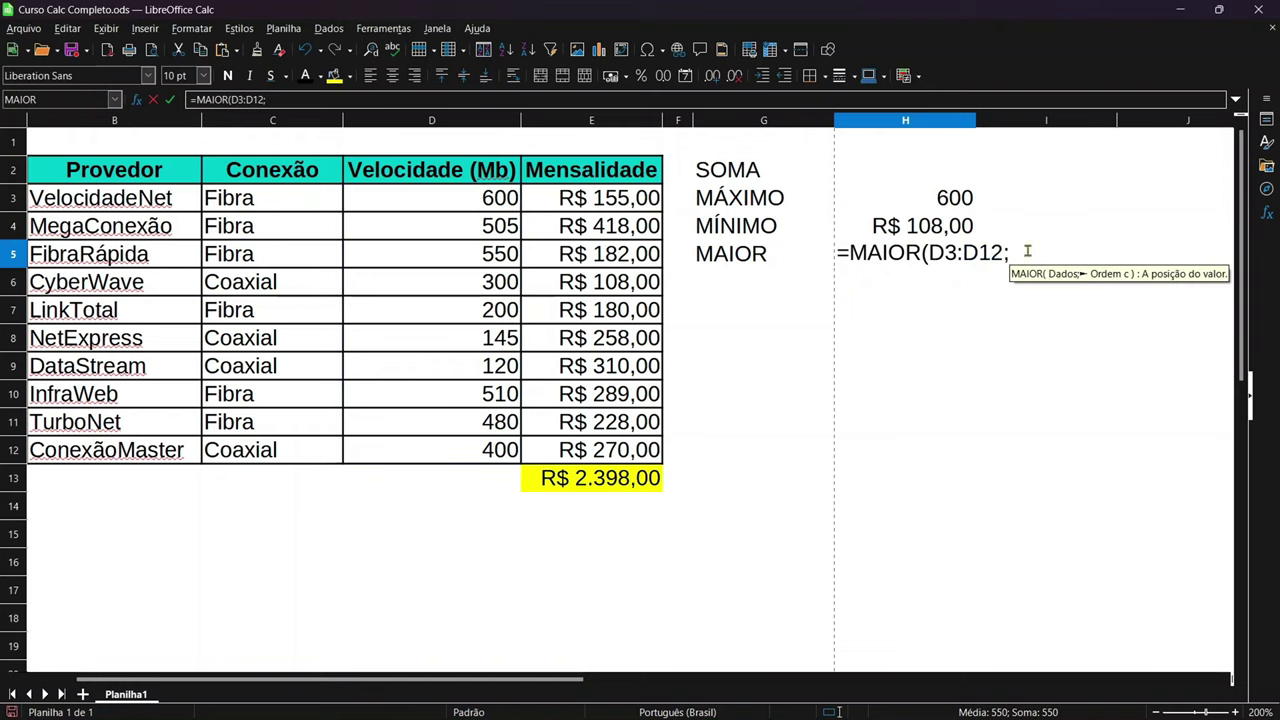
text(2)
key(Return)
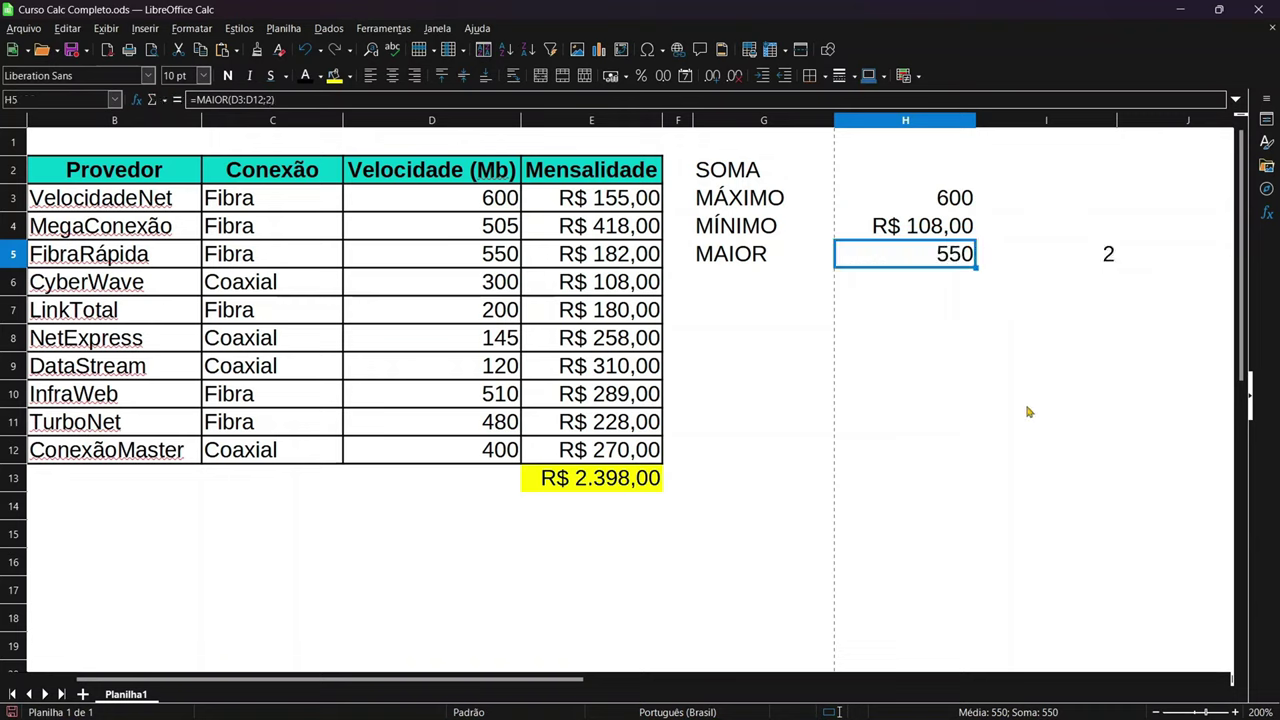
click(1068, 272)
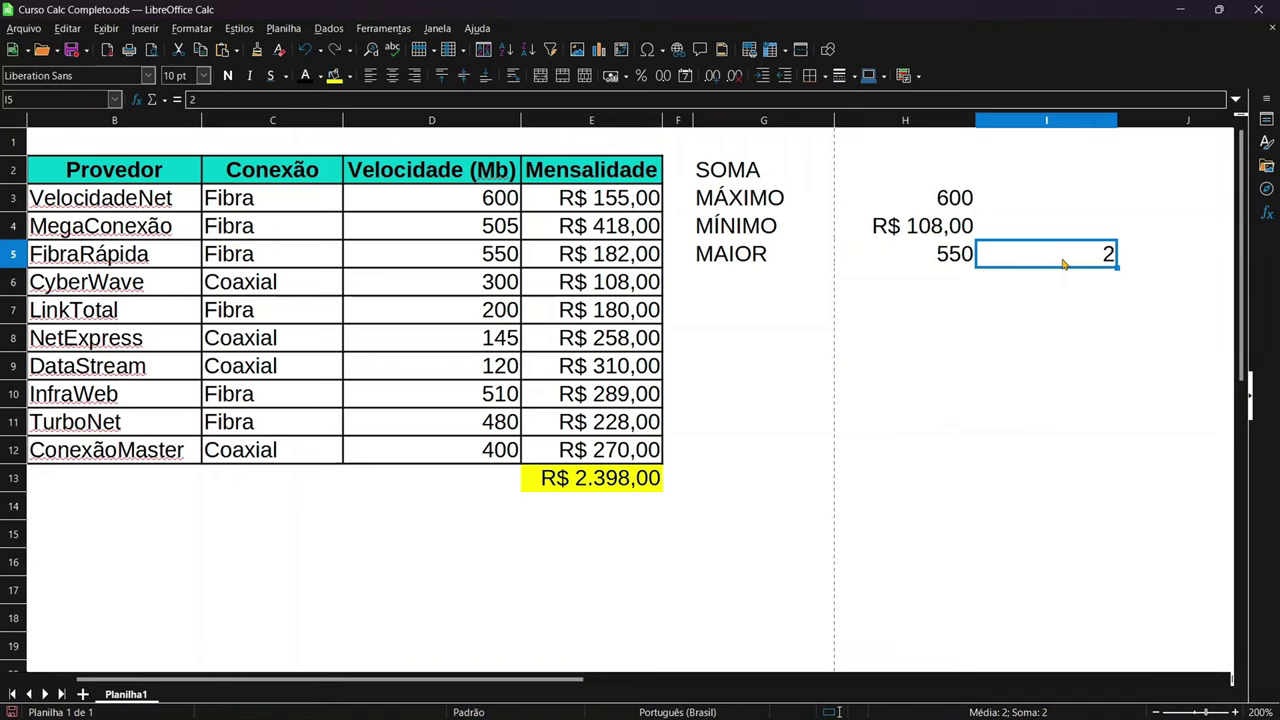
click(920, 260)
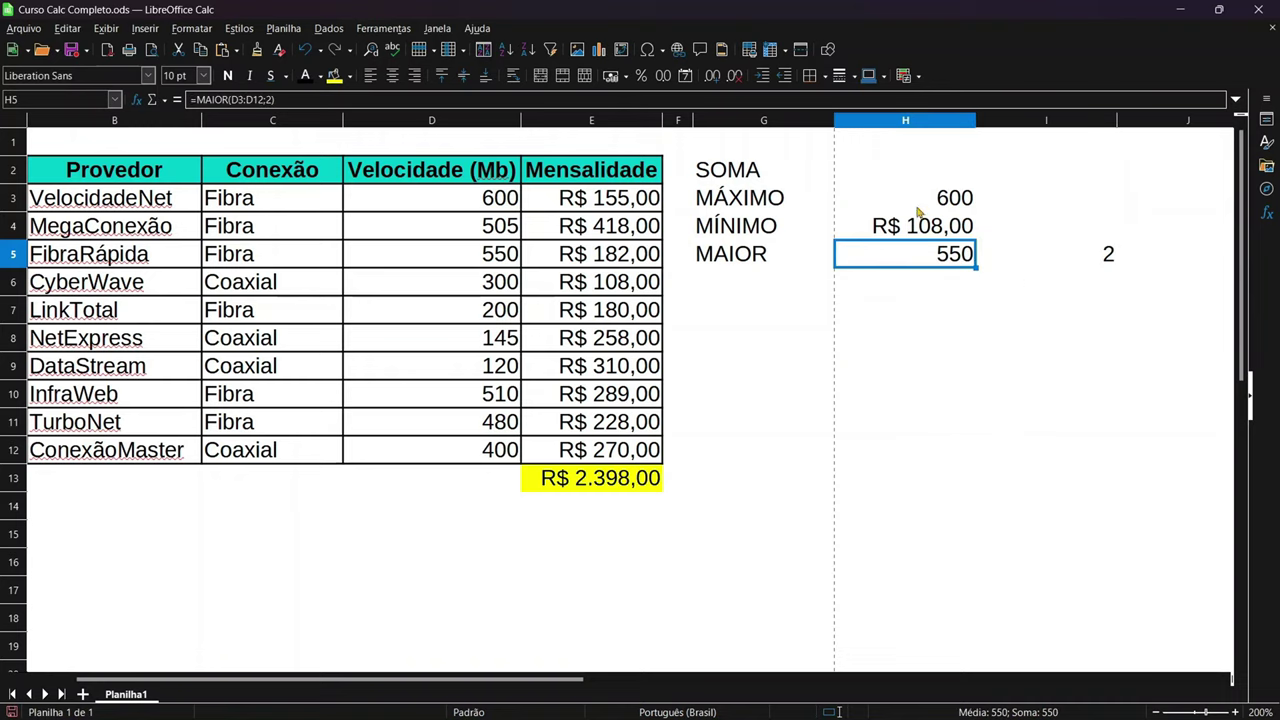
key(F2)
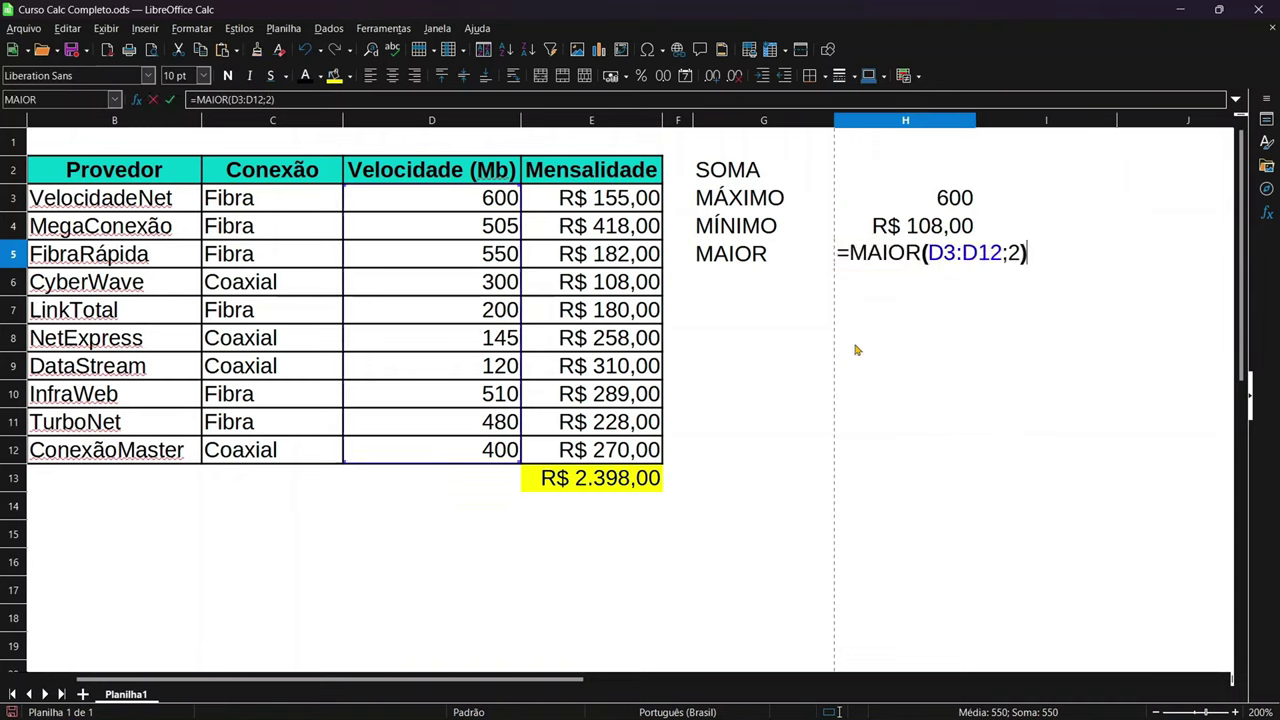
key(Left)
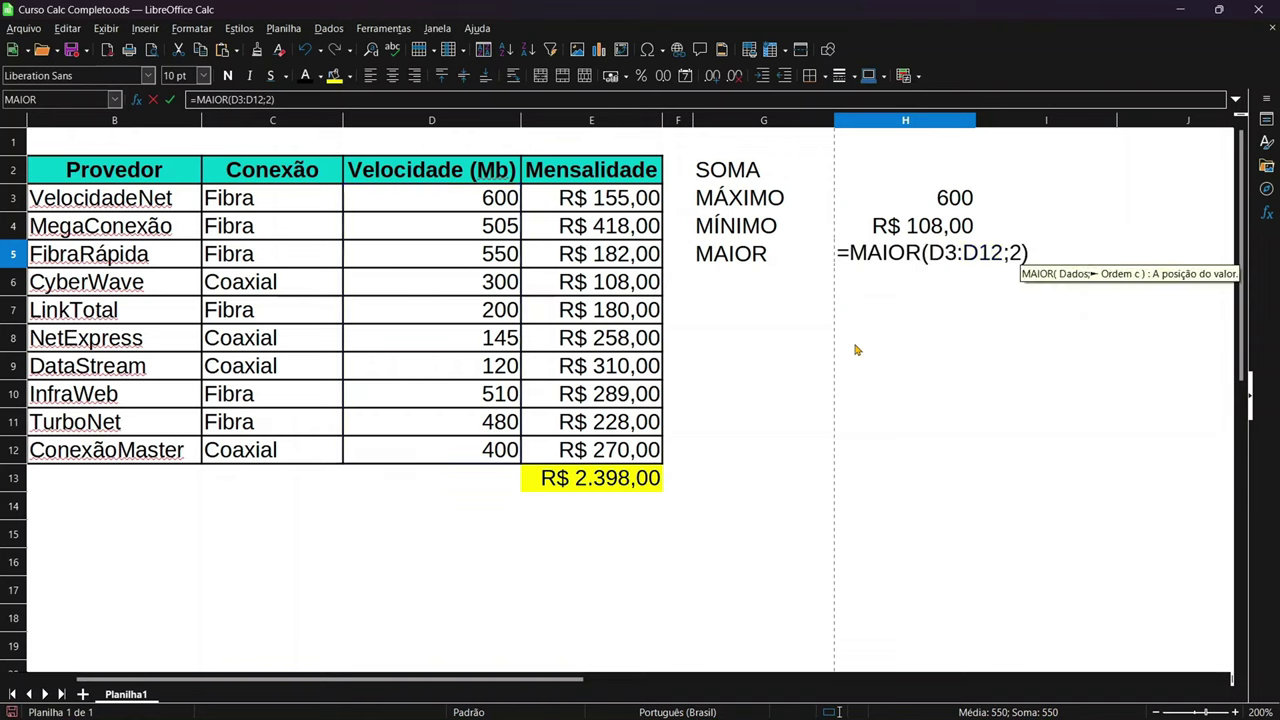
key(BackSpace)
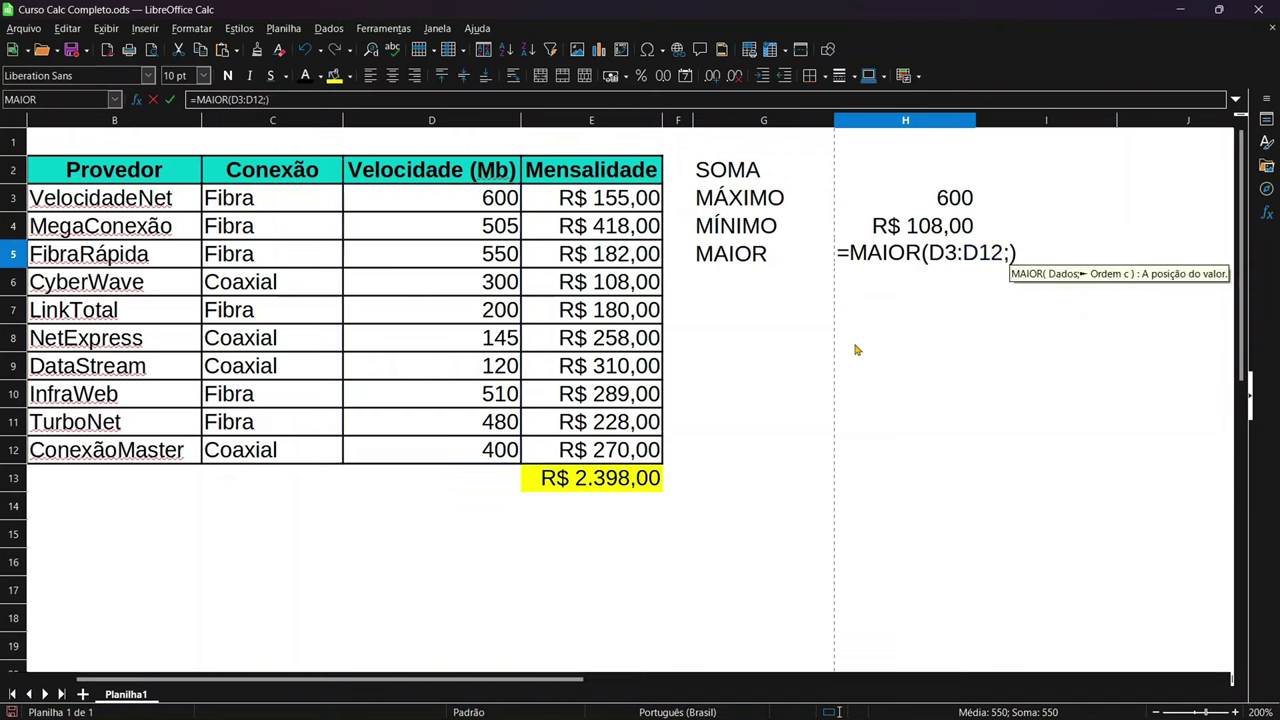
text(i5)
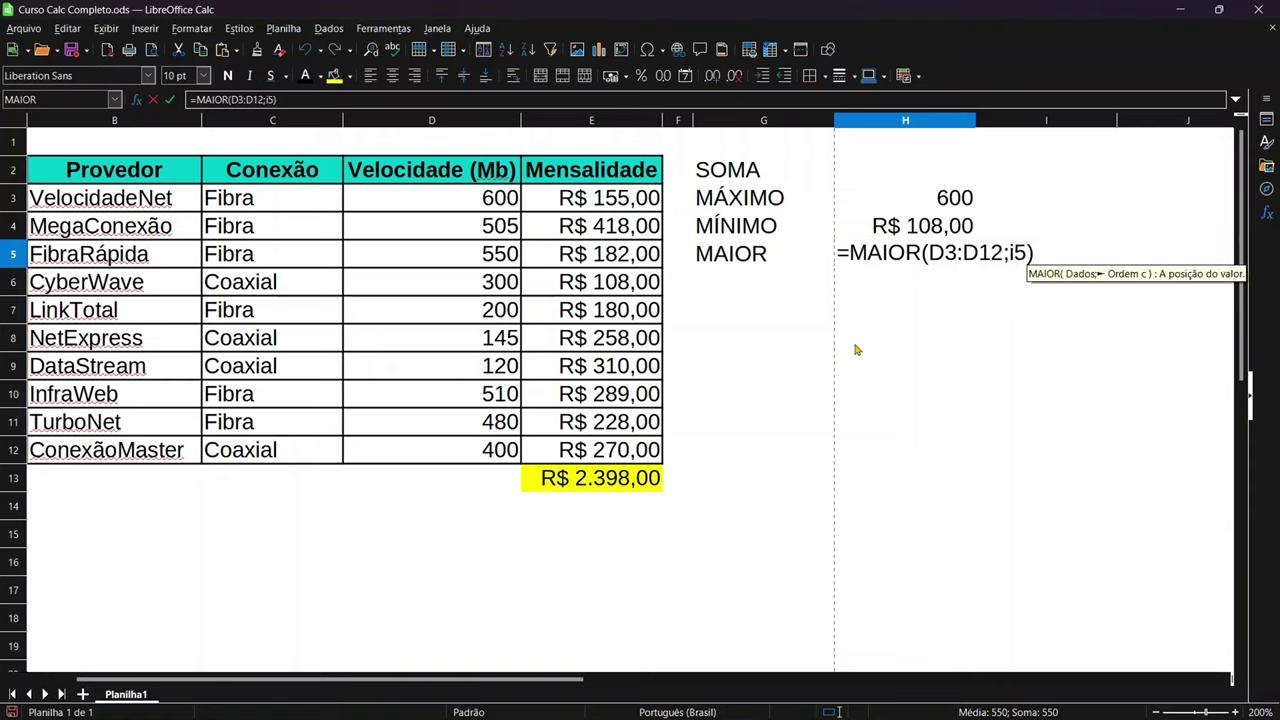
key(Return)
Test the rank in I5 with 1, 5 and 10, ending on 120, the smallest speed
key(Up)
key(Right)
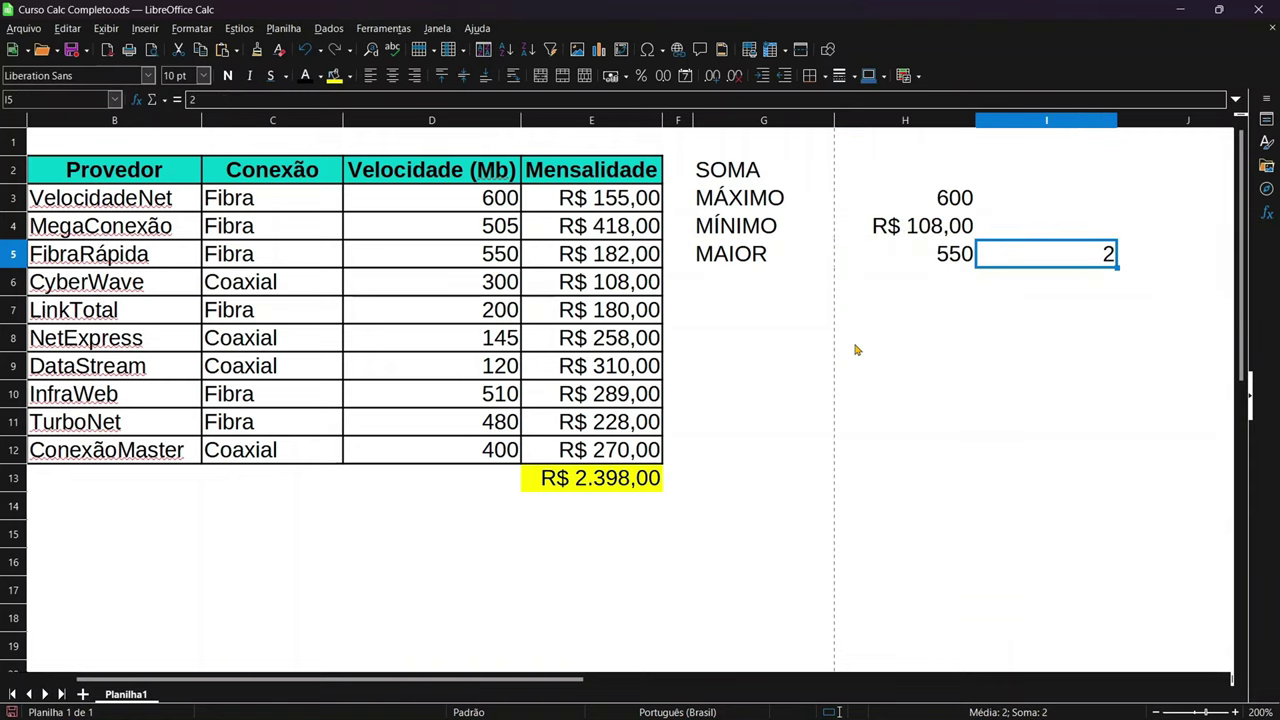
text(1)
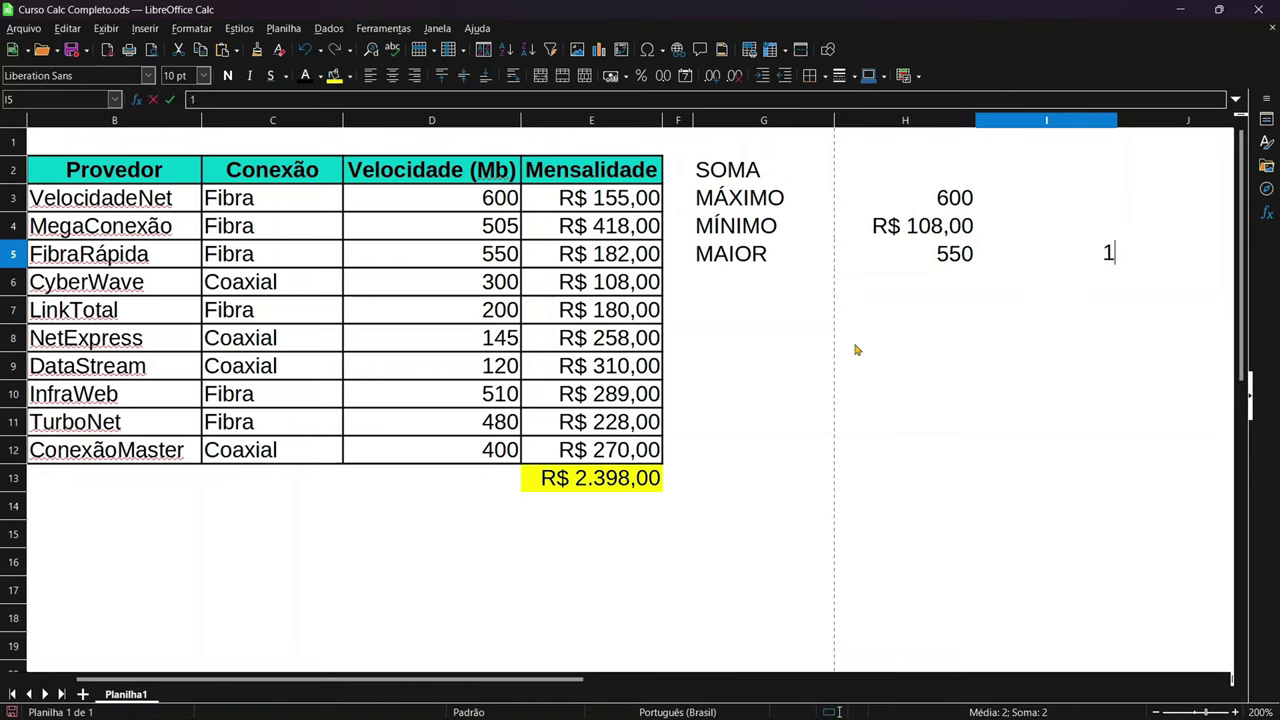
key(Return)
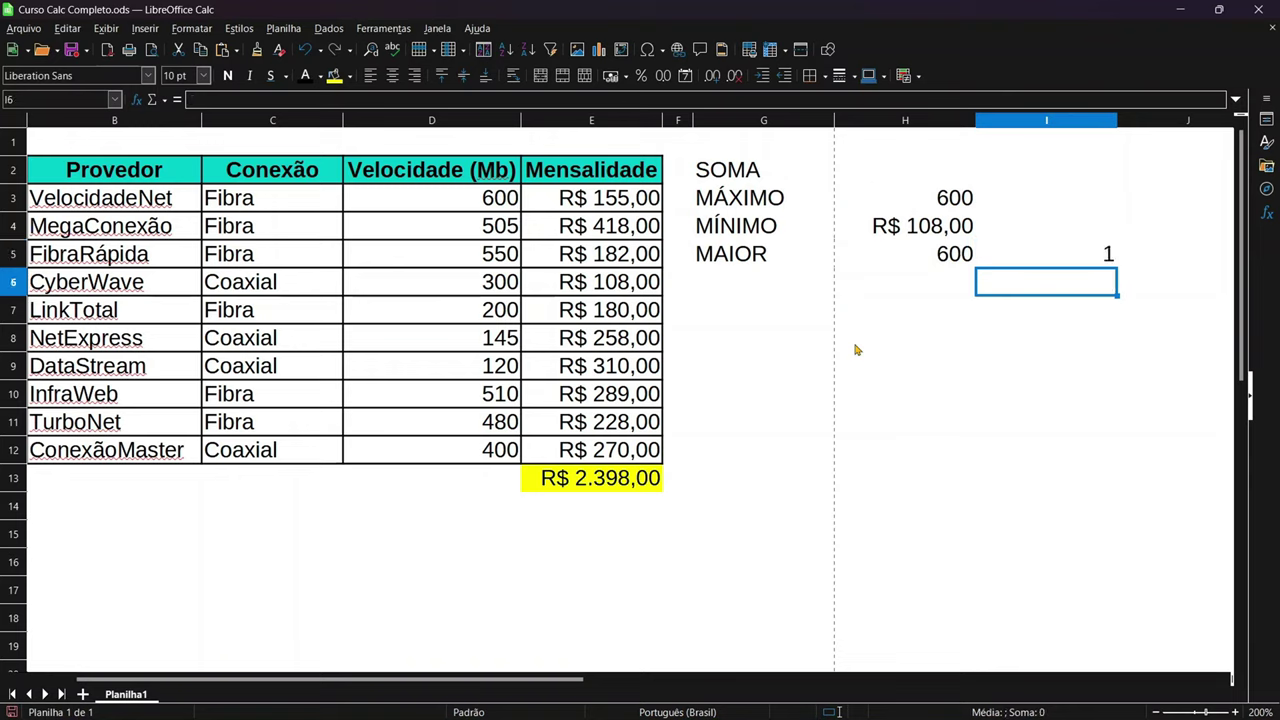
key(Up)
key(Left)
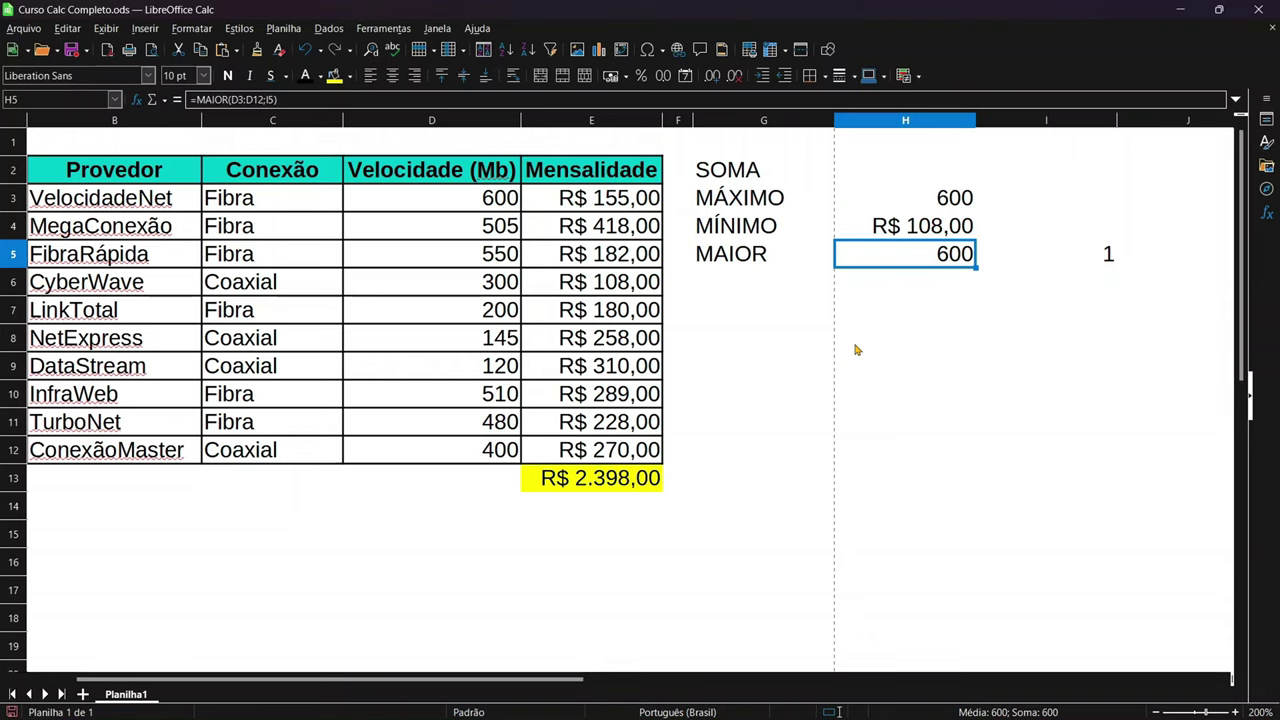
key(Right)
text(5)
key(Return)
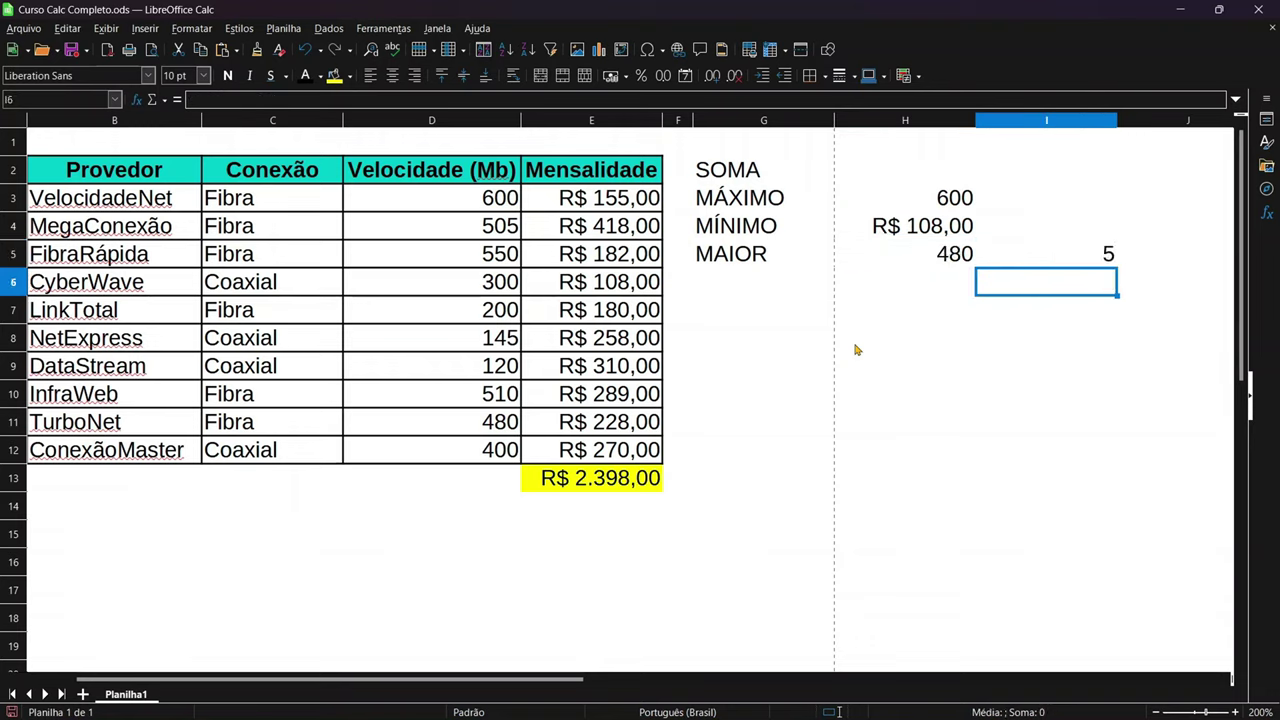
key(Up)
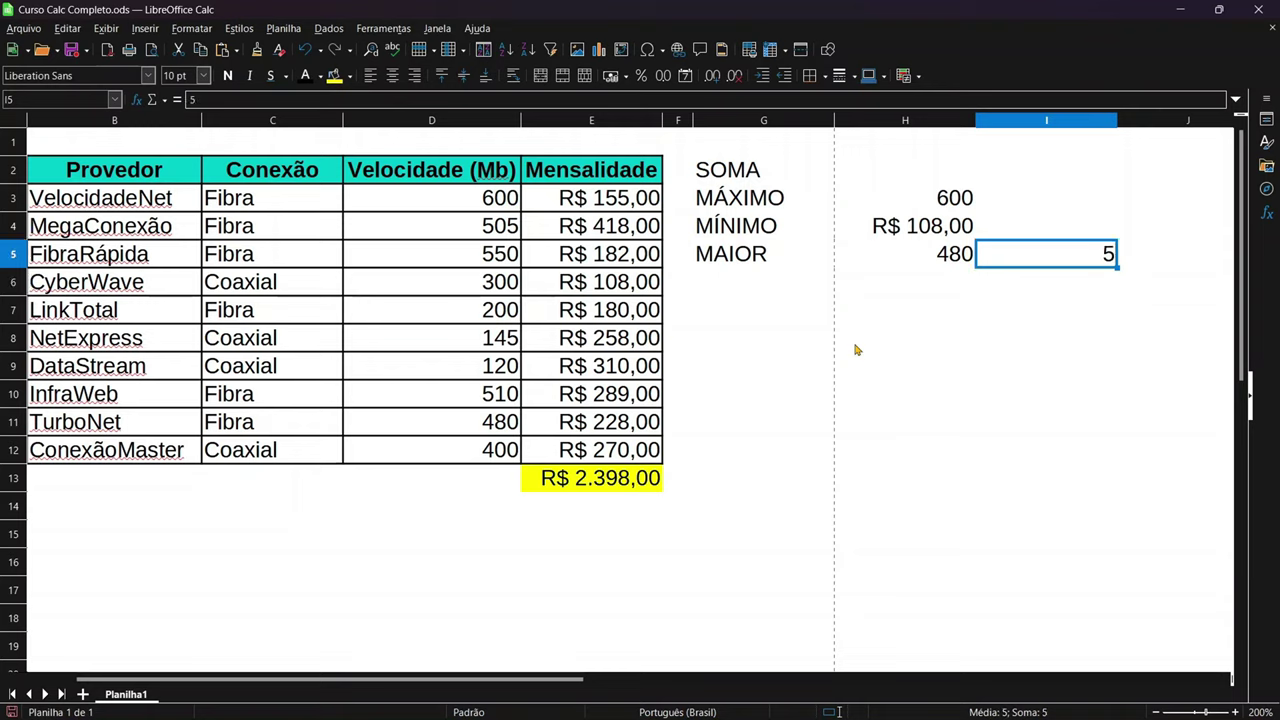
text(10)
key(Return)
key(Up)
key(Left)
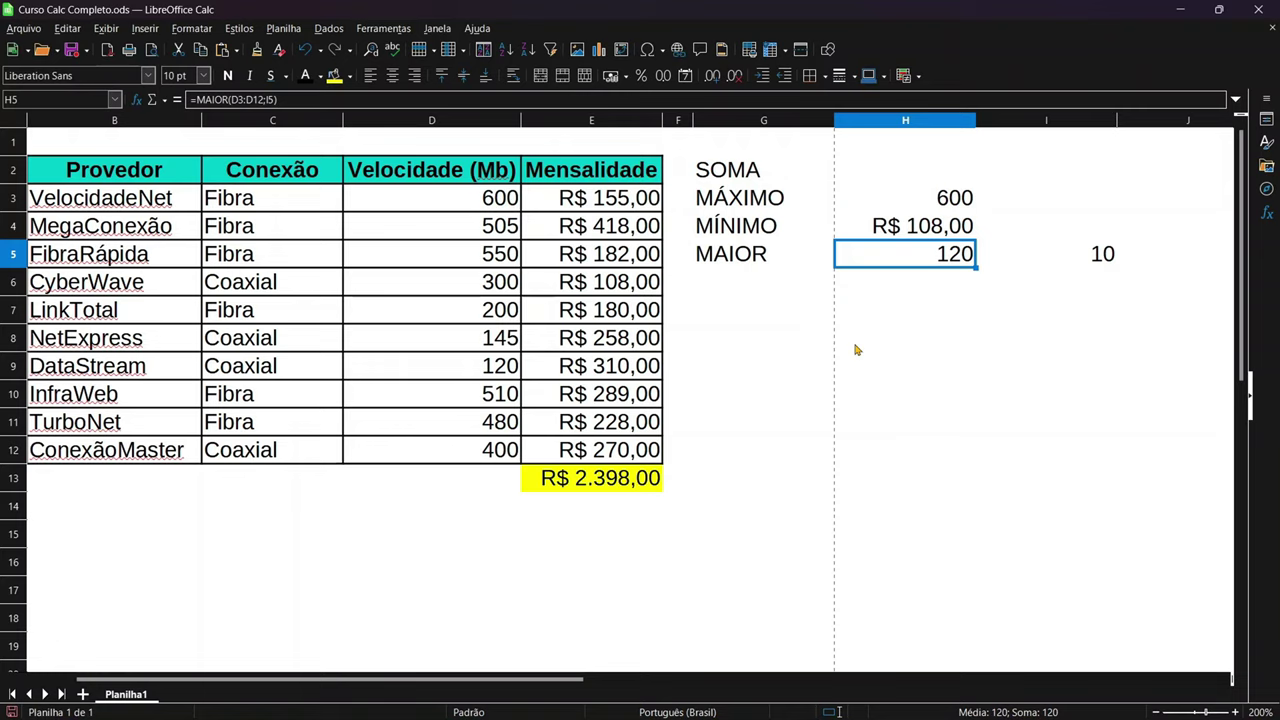
key(Left)
key(Down)
key(Down)
key(Down)
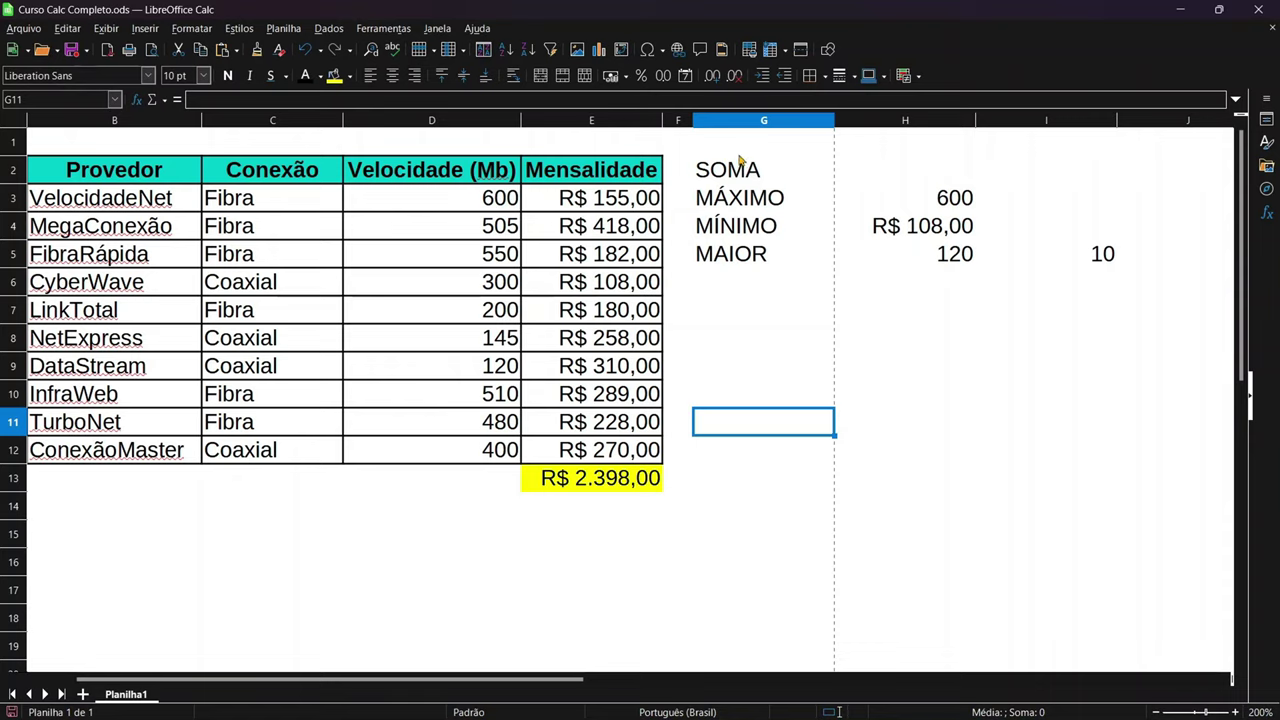
Clear the SOMA, MÁXIMO, MÍNIMO and MAIOR helper block G1:I7 and the E13 total
drag(740, 145, 1037, 314)
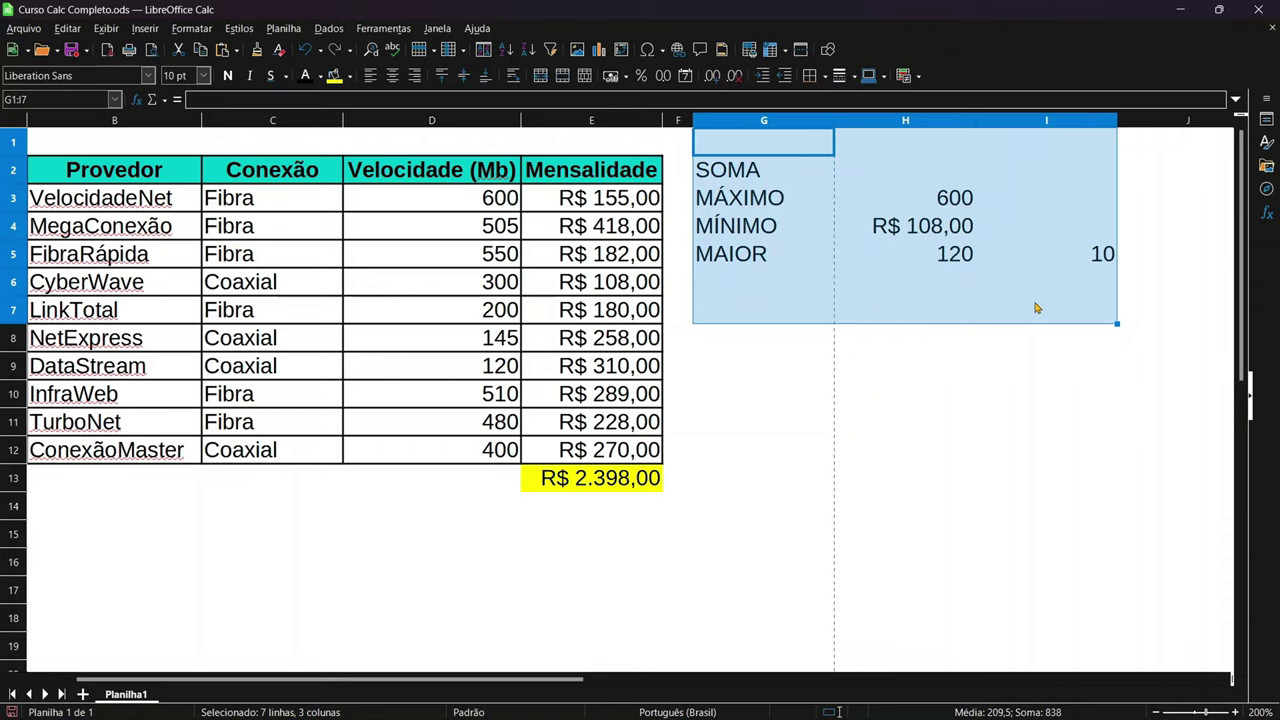
key(Delete)
click(968, 505)
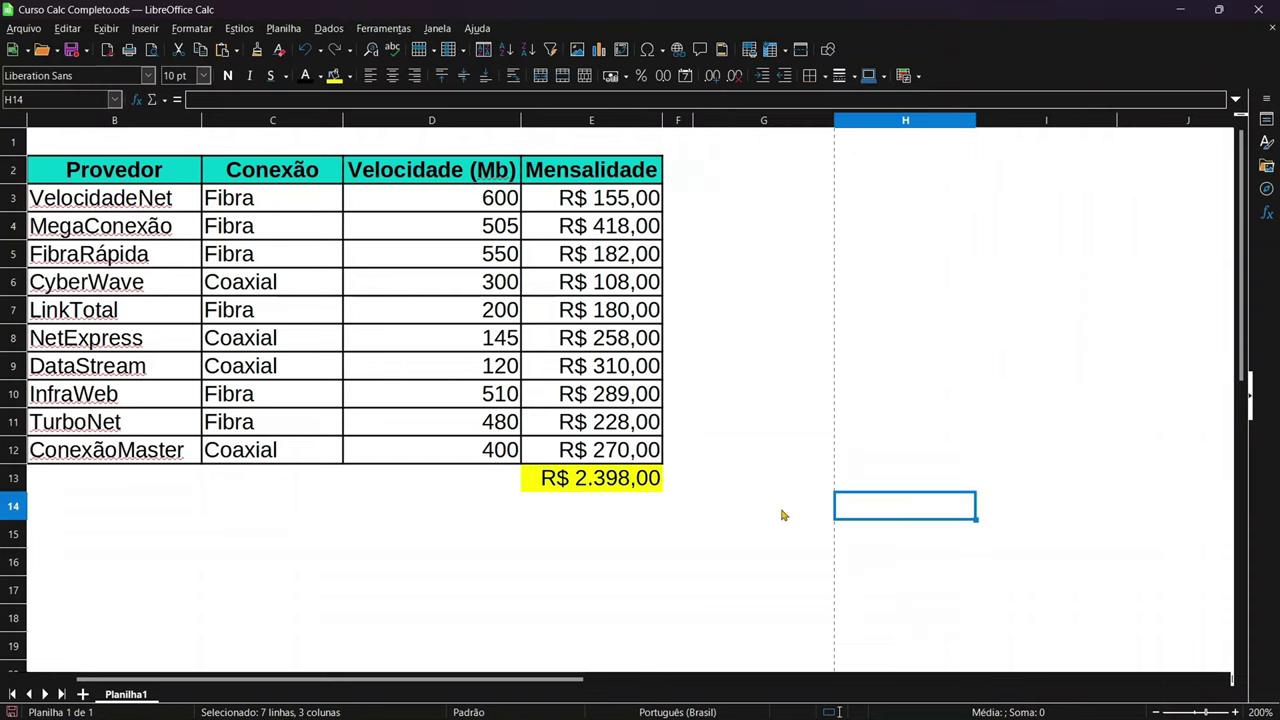
click(601, 483)
key(Delete)
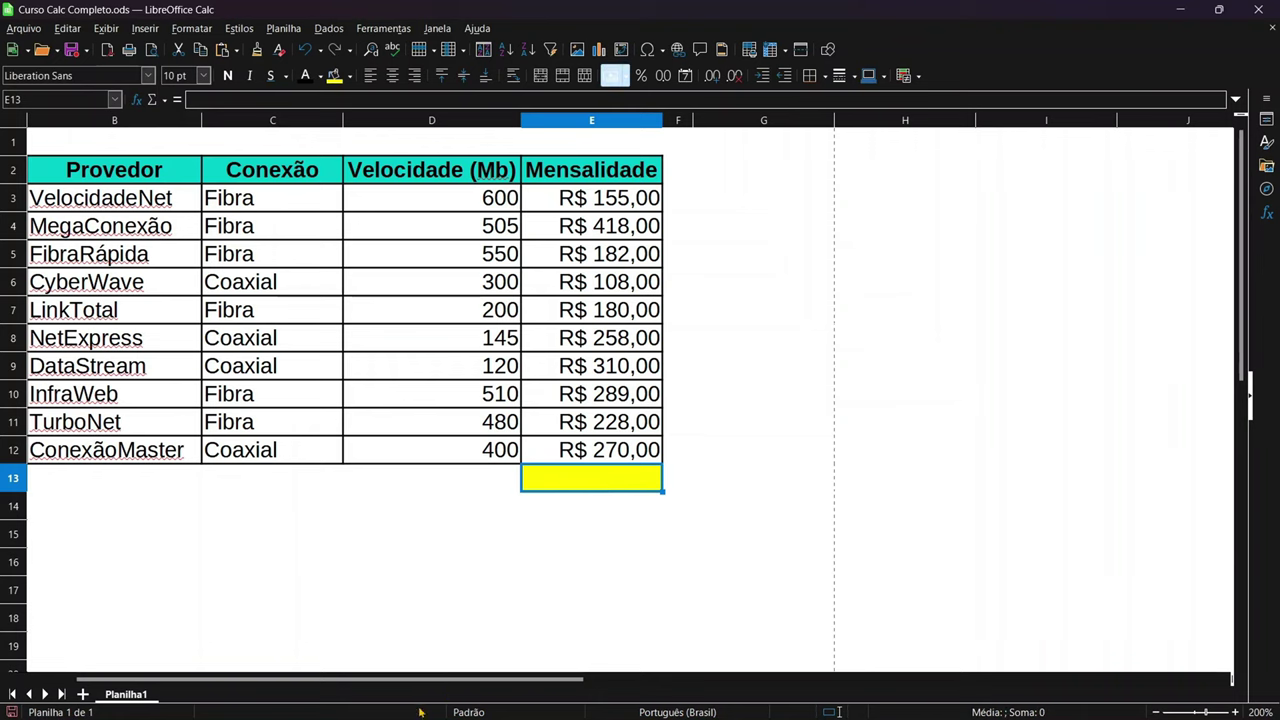
Delete row 13 to remove the leftover yellow cell
drag(412, 680, 348, 680)
click(353, 567)
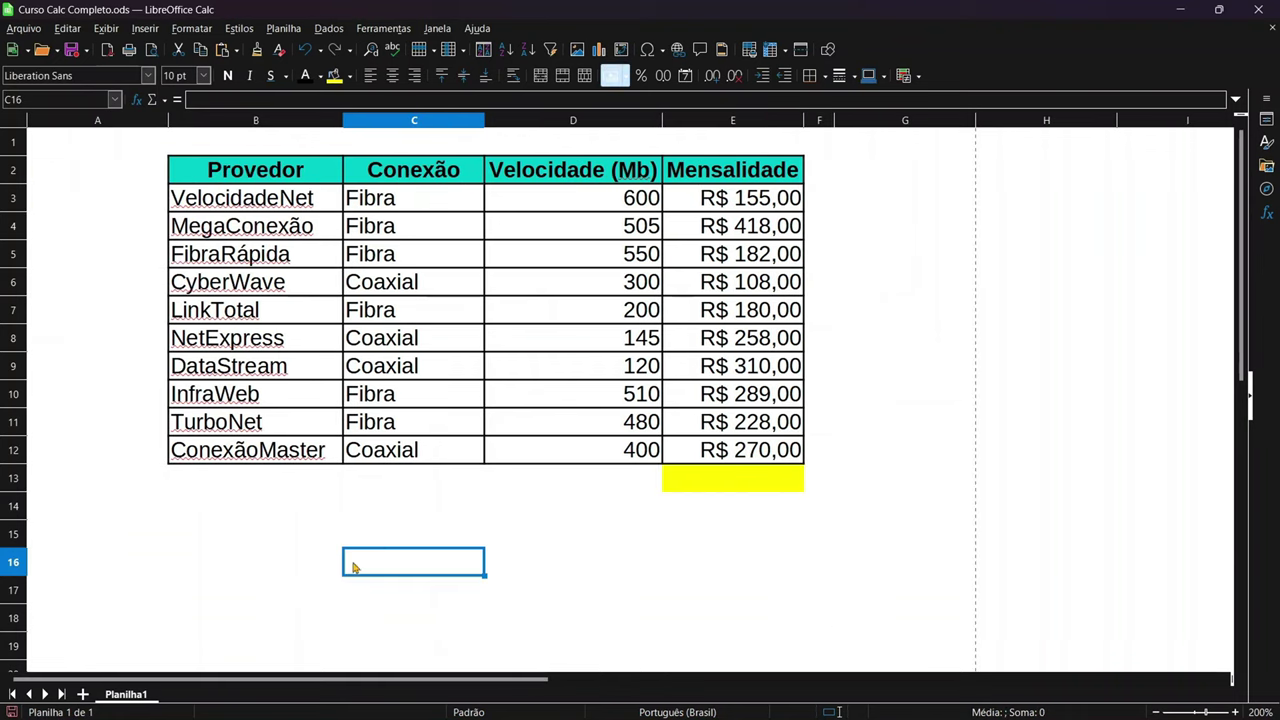
right_click(12, 480)
click(95, 346)
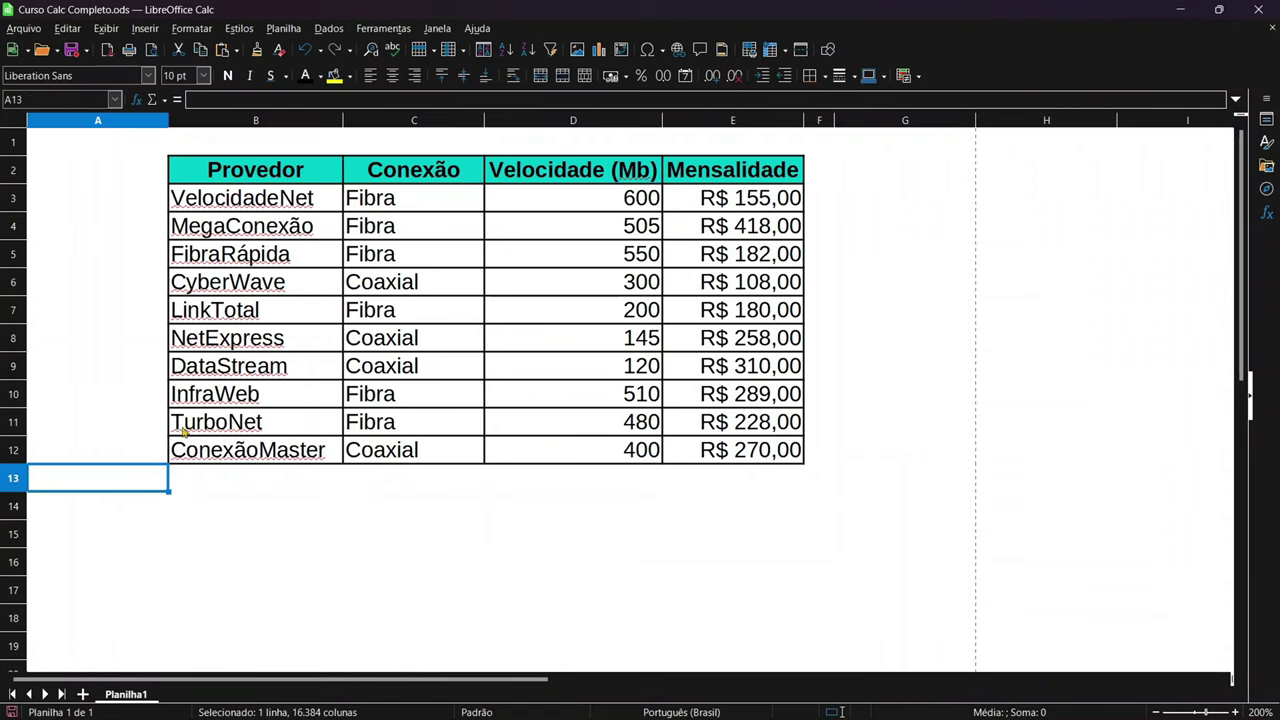
click(376, 540)
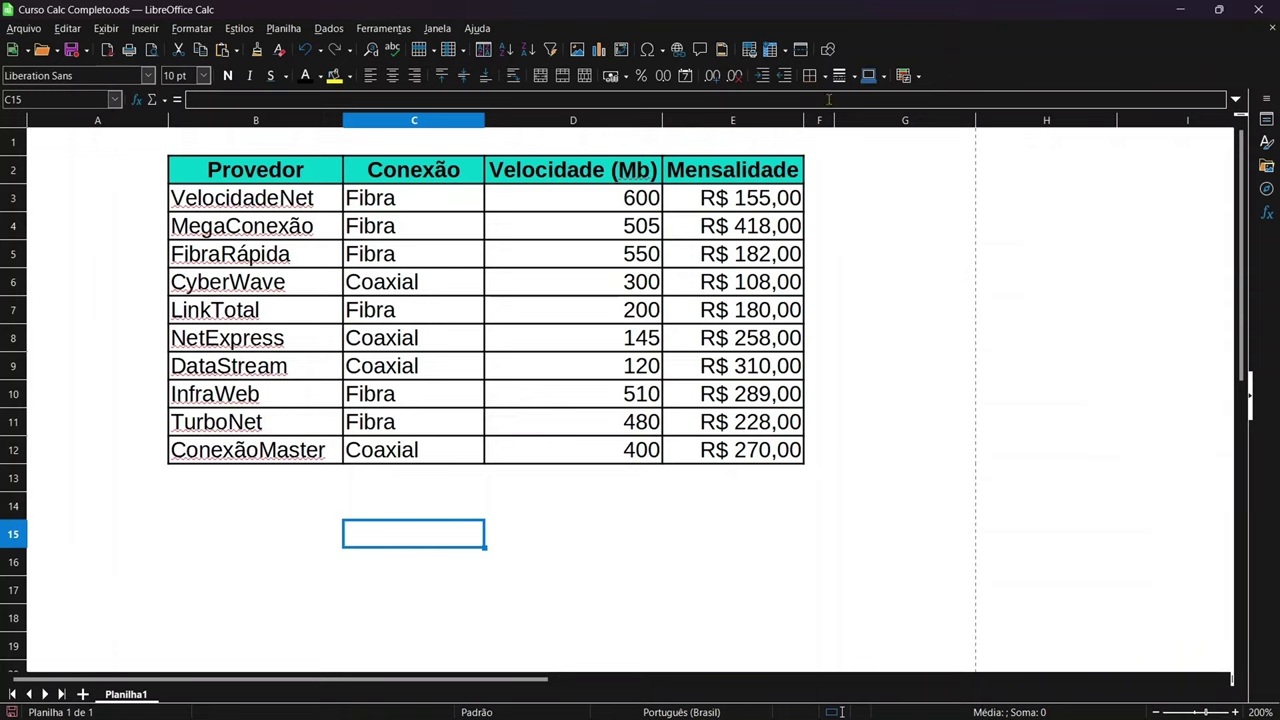
Insert a new column F after Mensalidade with the header Meta (350Mb)
click(819, 122)
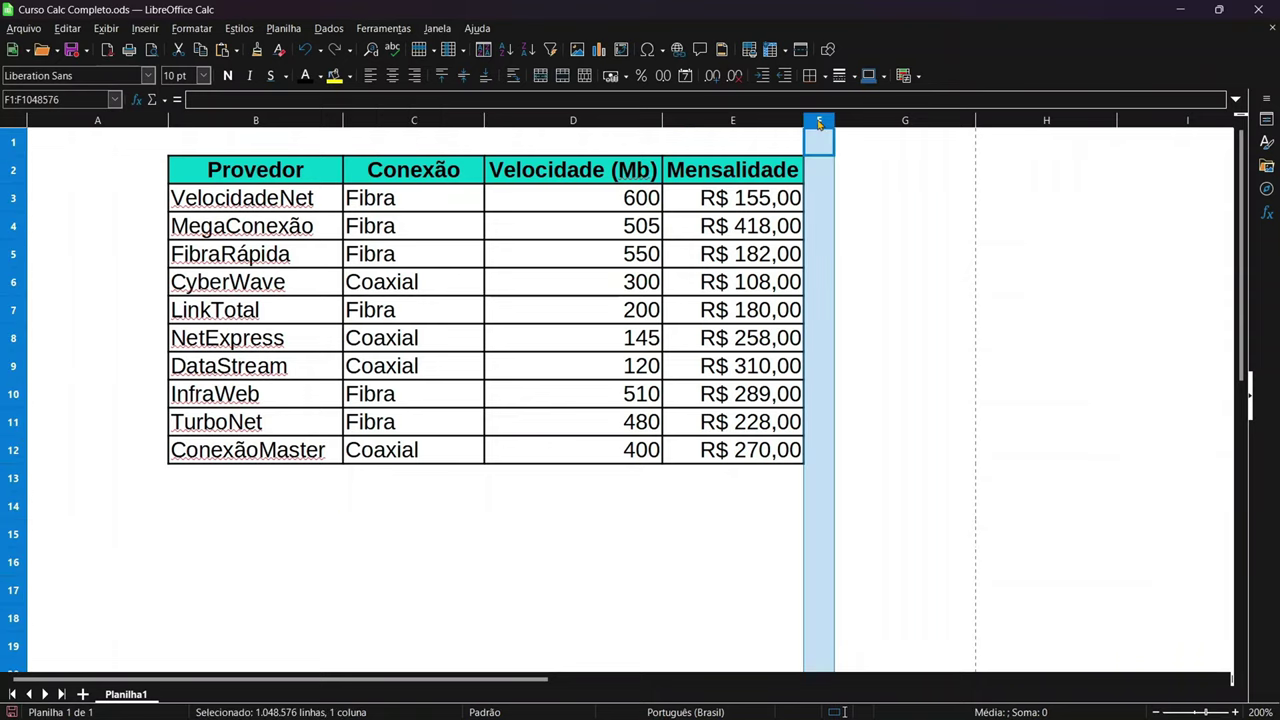
right_click(819, 123)
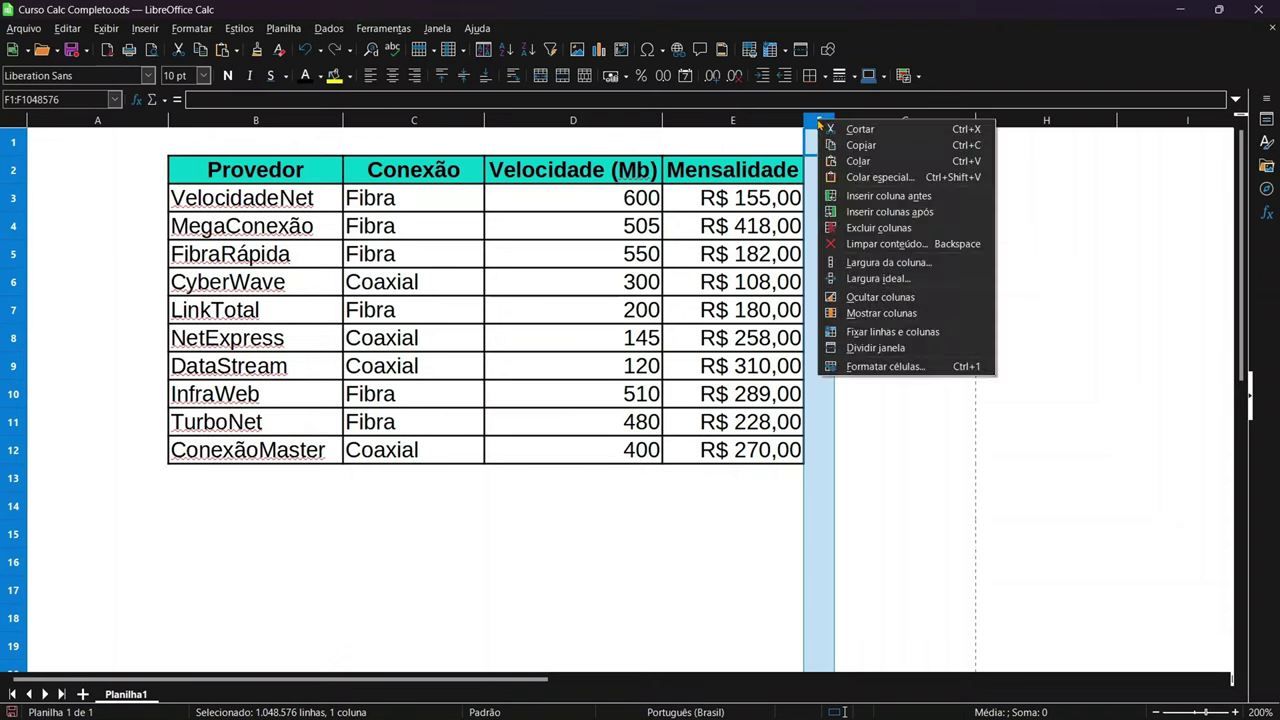
click(908, 196)
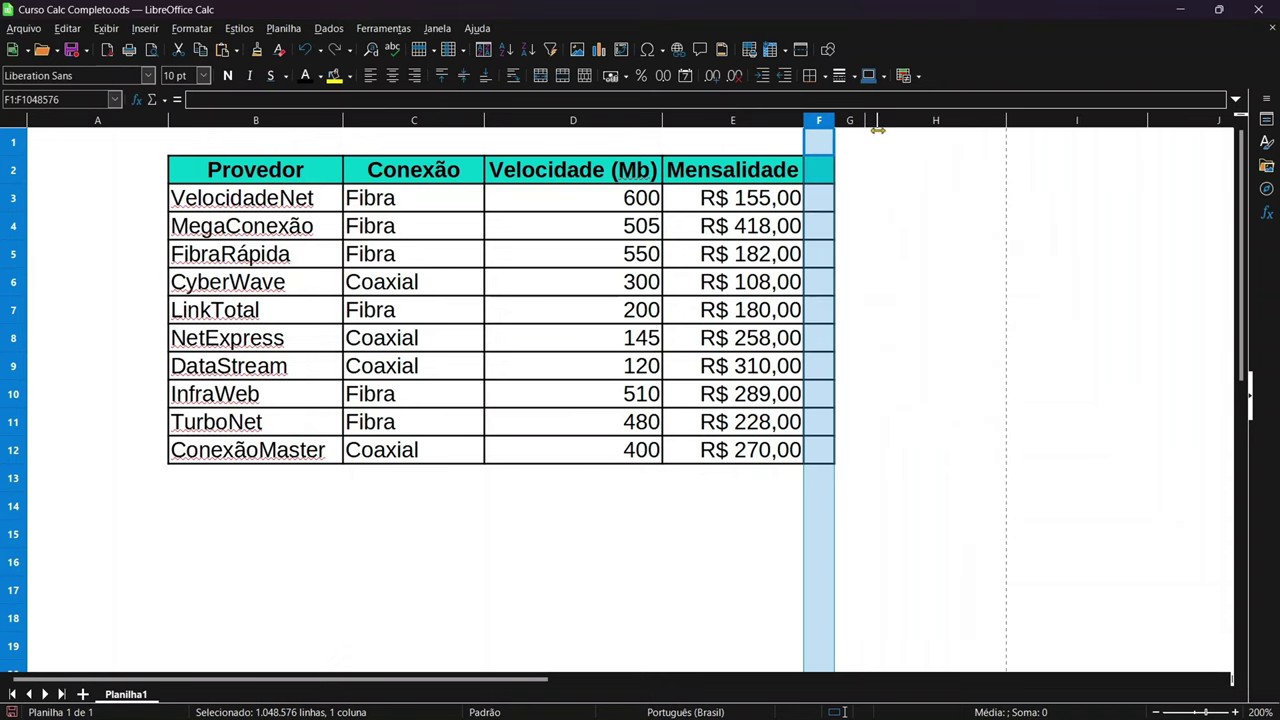
drag(865, 130, 946, 131)
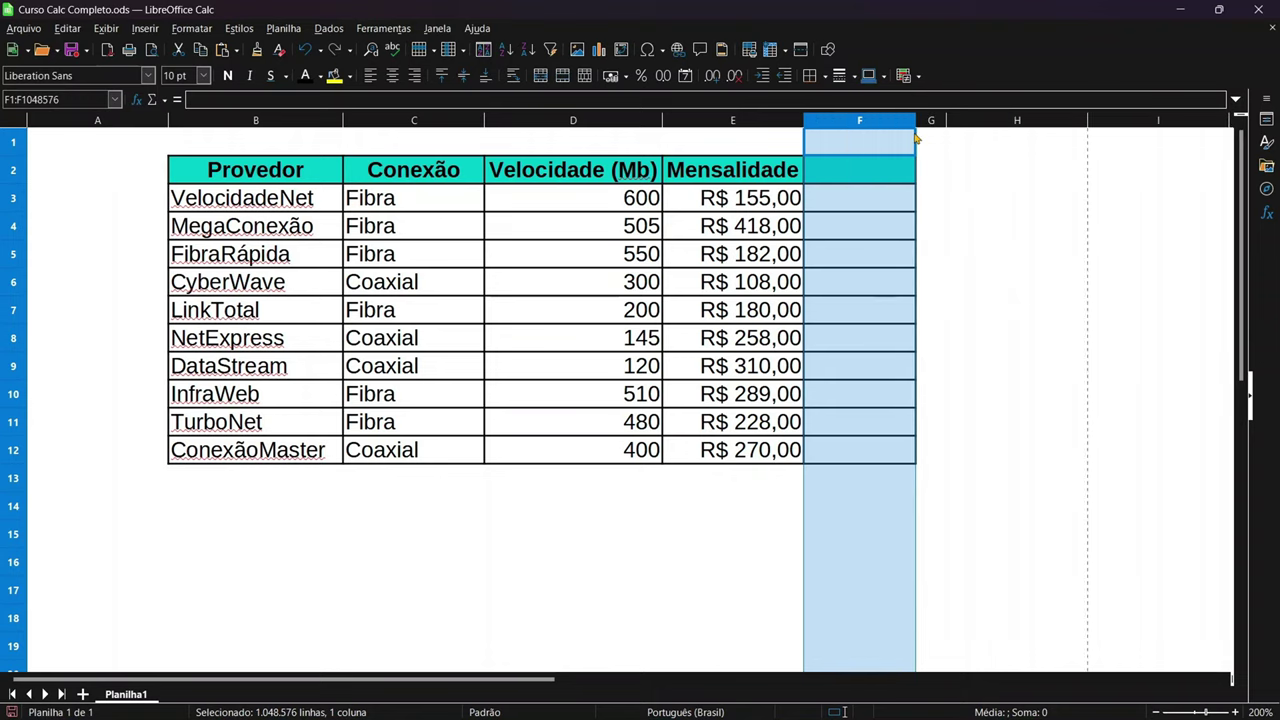
click(874, 172)
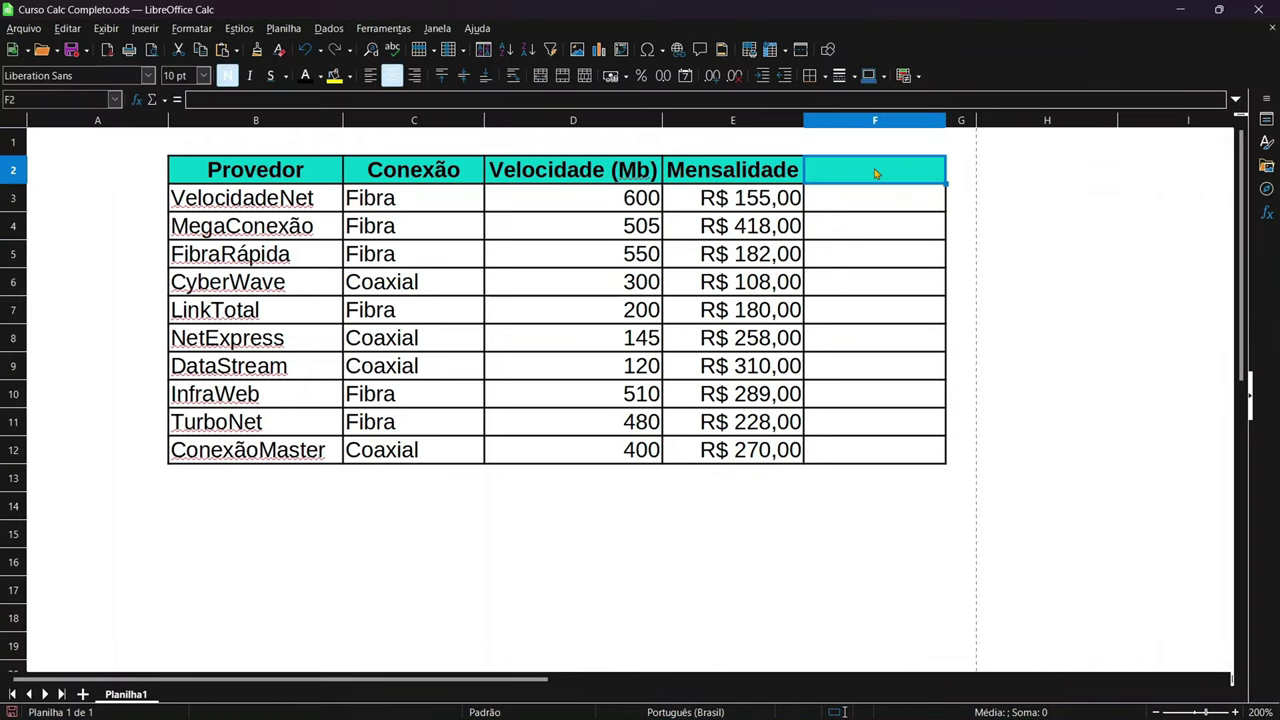
text(mETA)
key(BackSpace)
key(BackSpace)
key(BackSpace)
key(BackSpace)
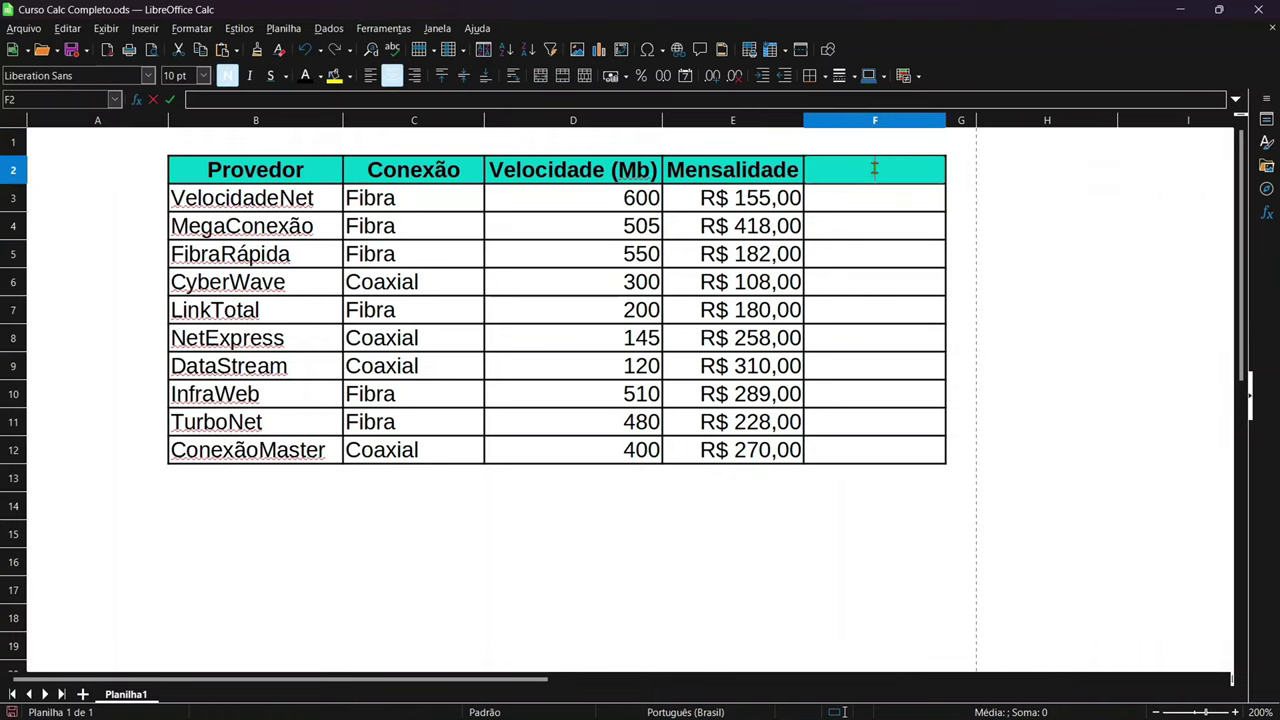
text(Meta ()
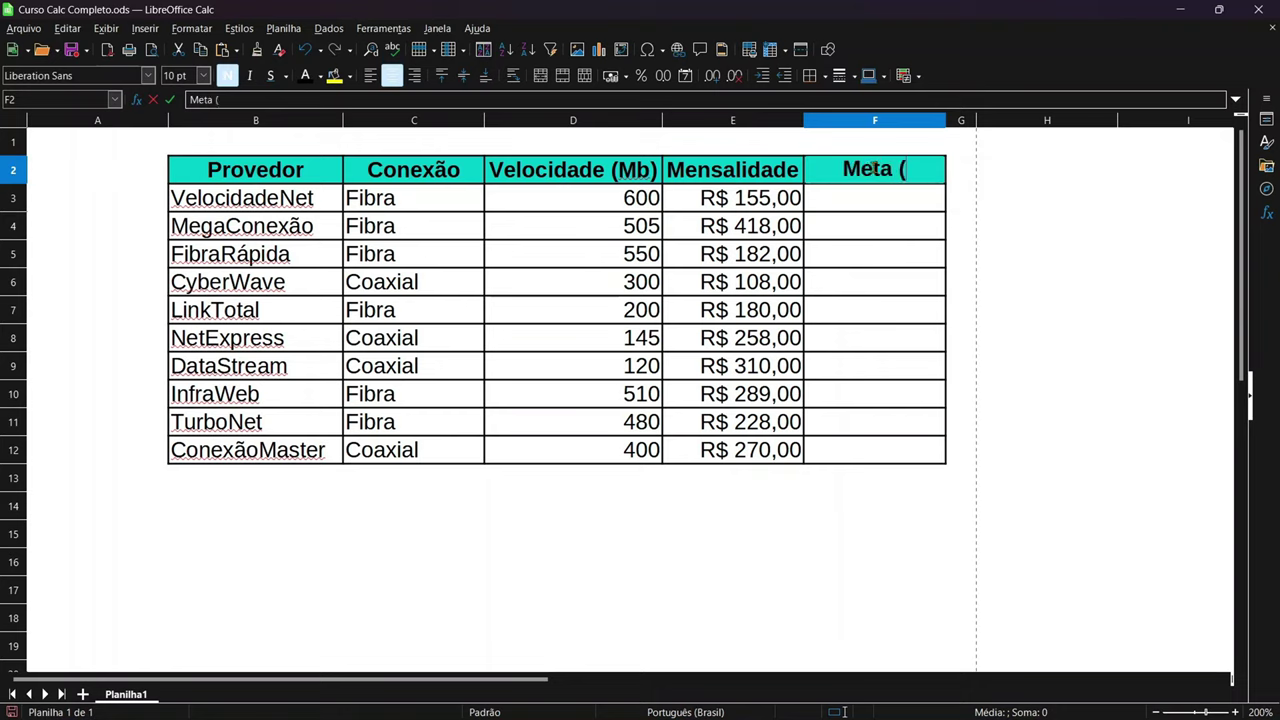
text(3)
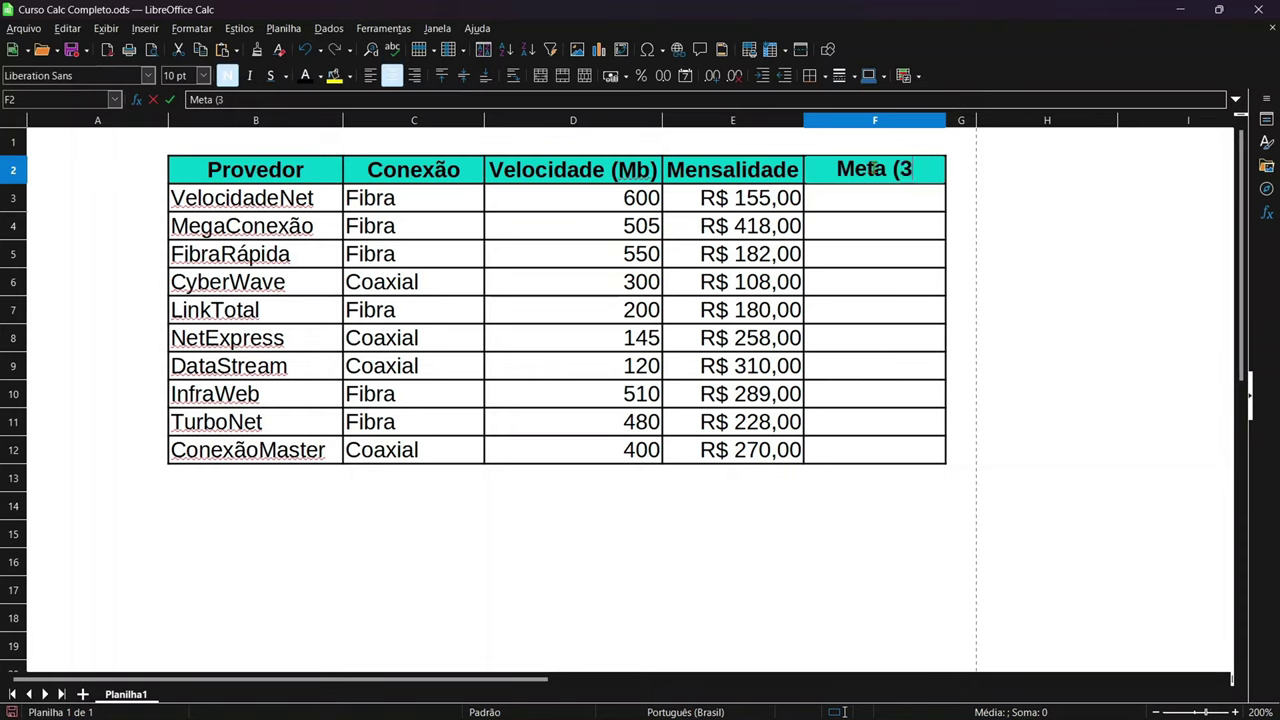
text(50M)
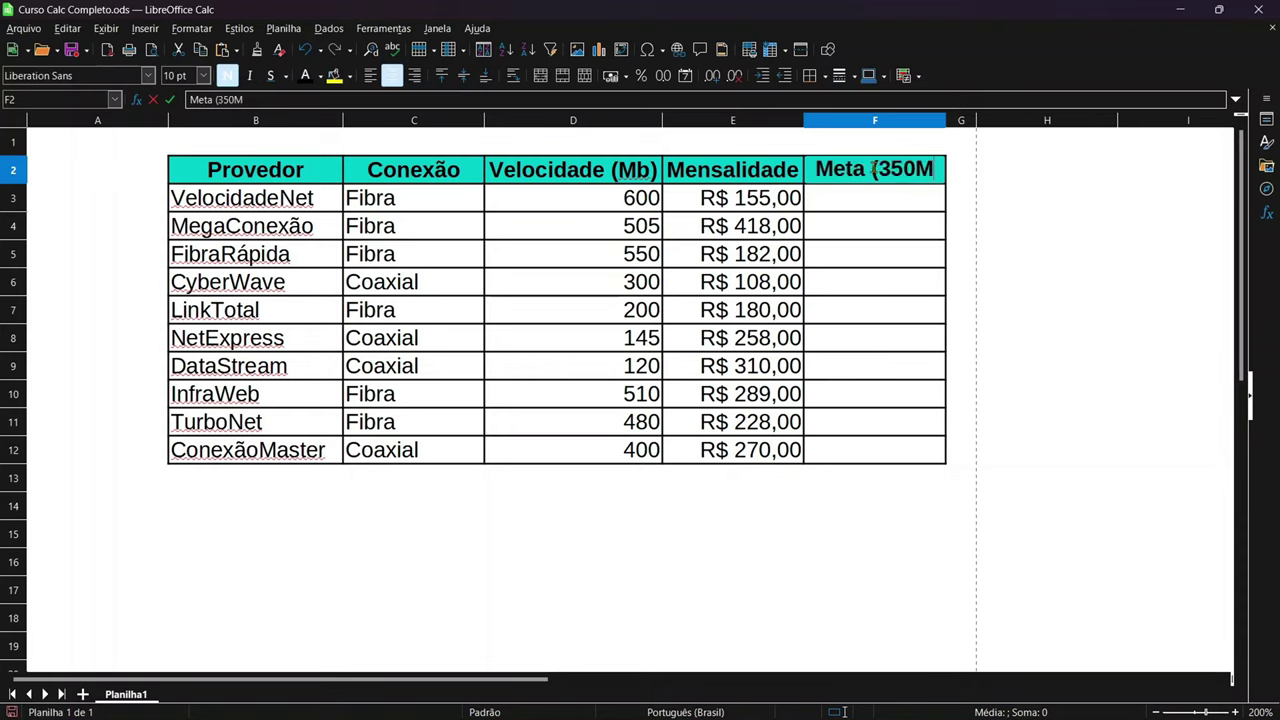
text(b))
key(Return)
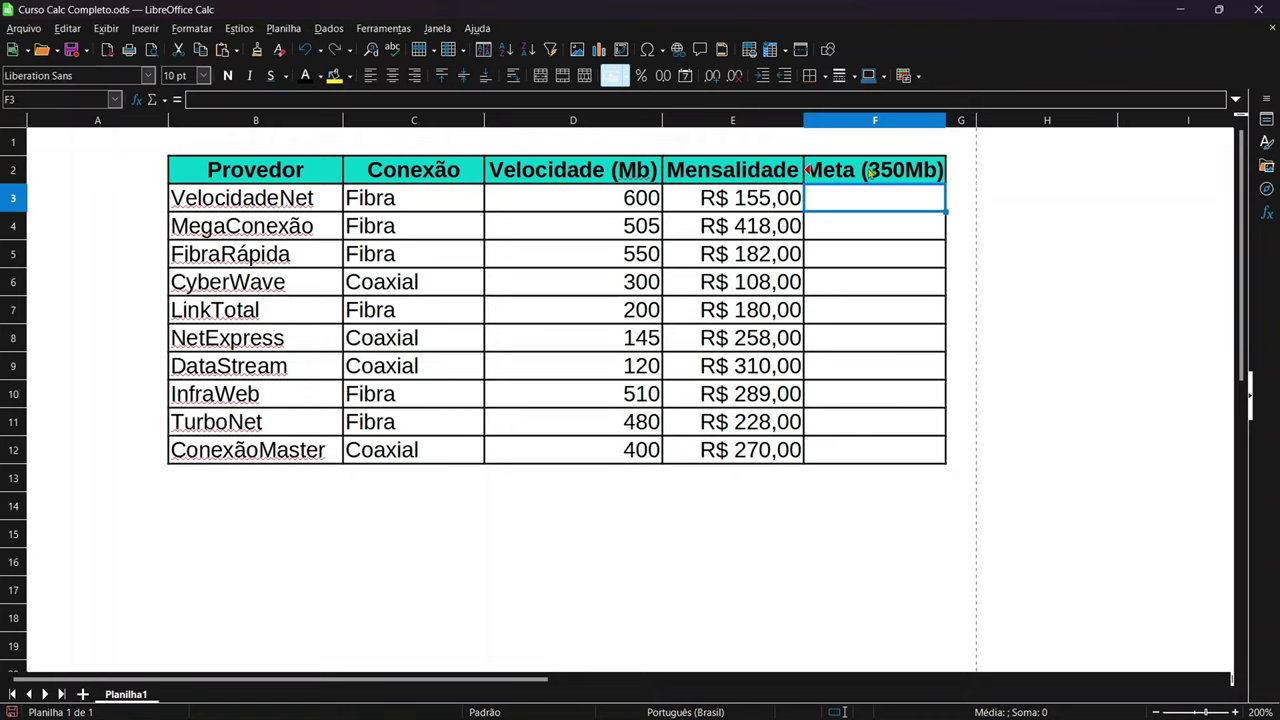
Autofit column F and all sheet columns to their contents
double_click(947, 121)
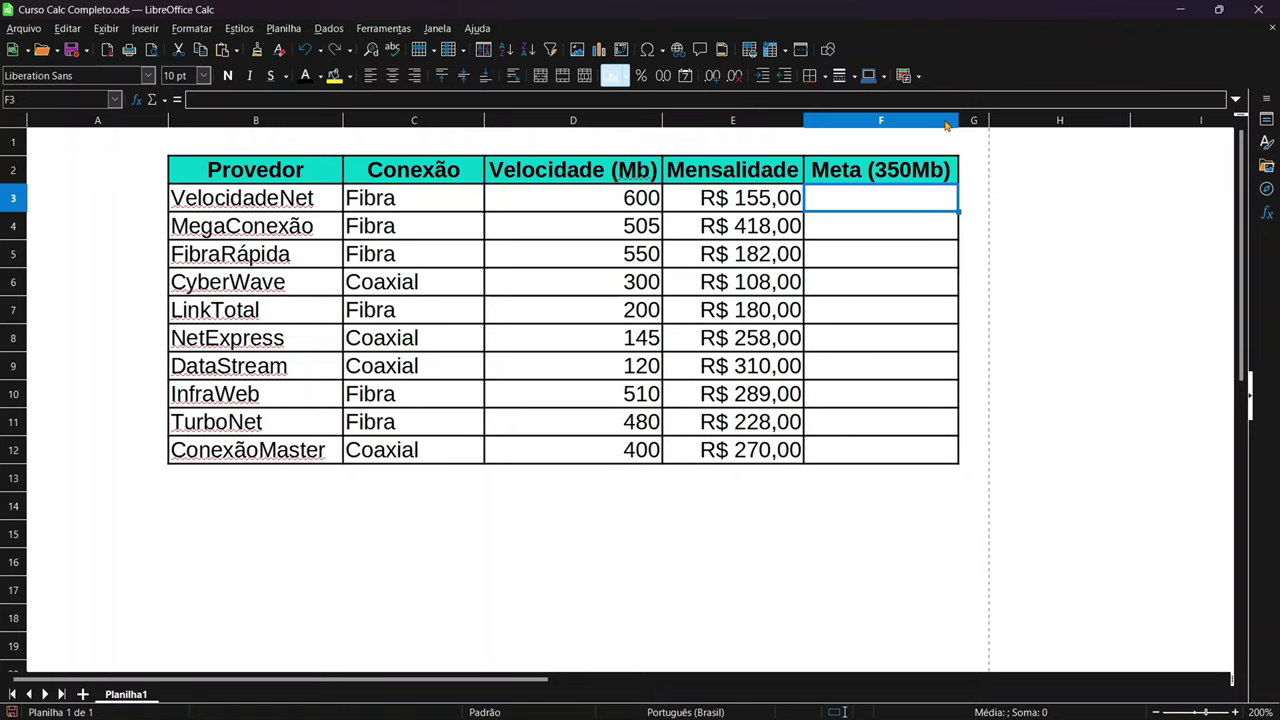
click(24, 125)
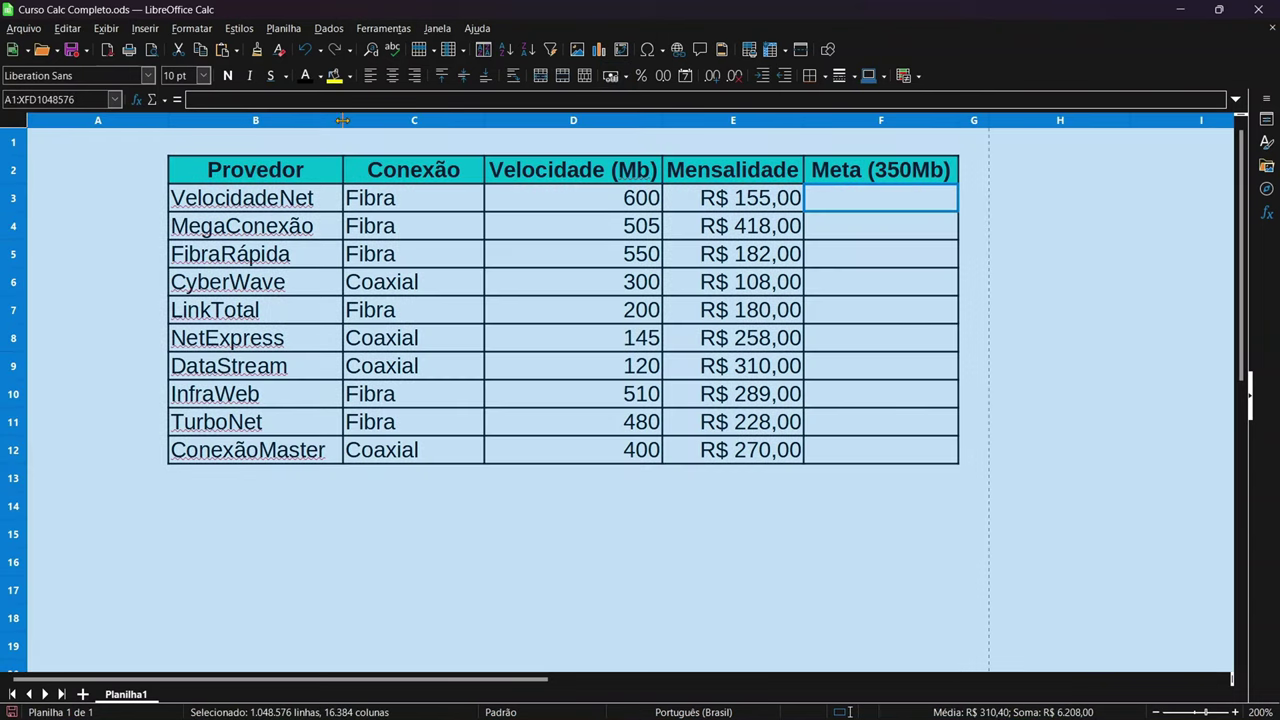
double_click(341, 121)
click(393, 501)
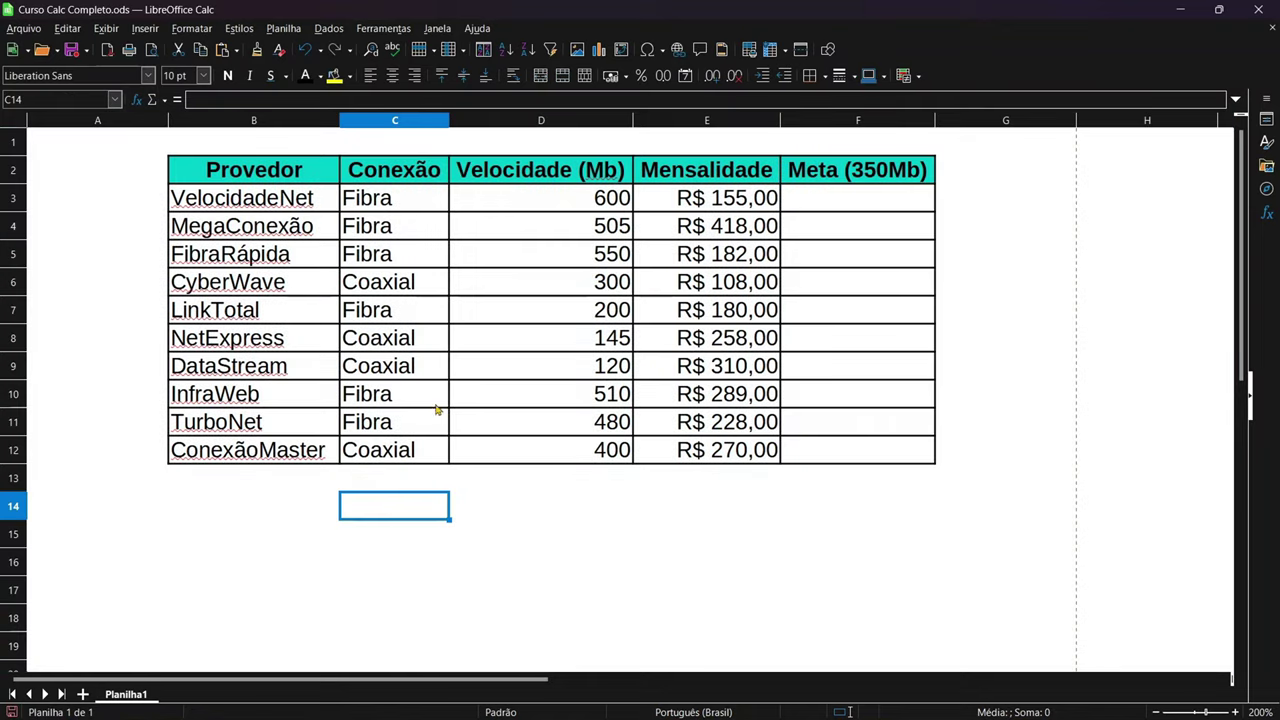
click(866, 236)
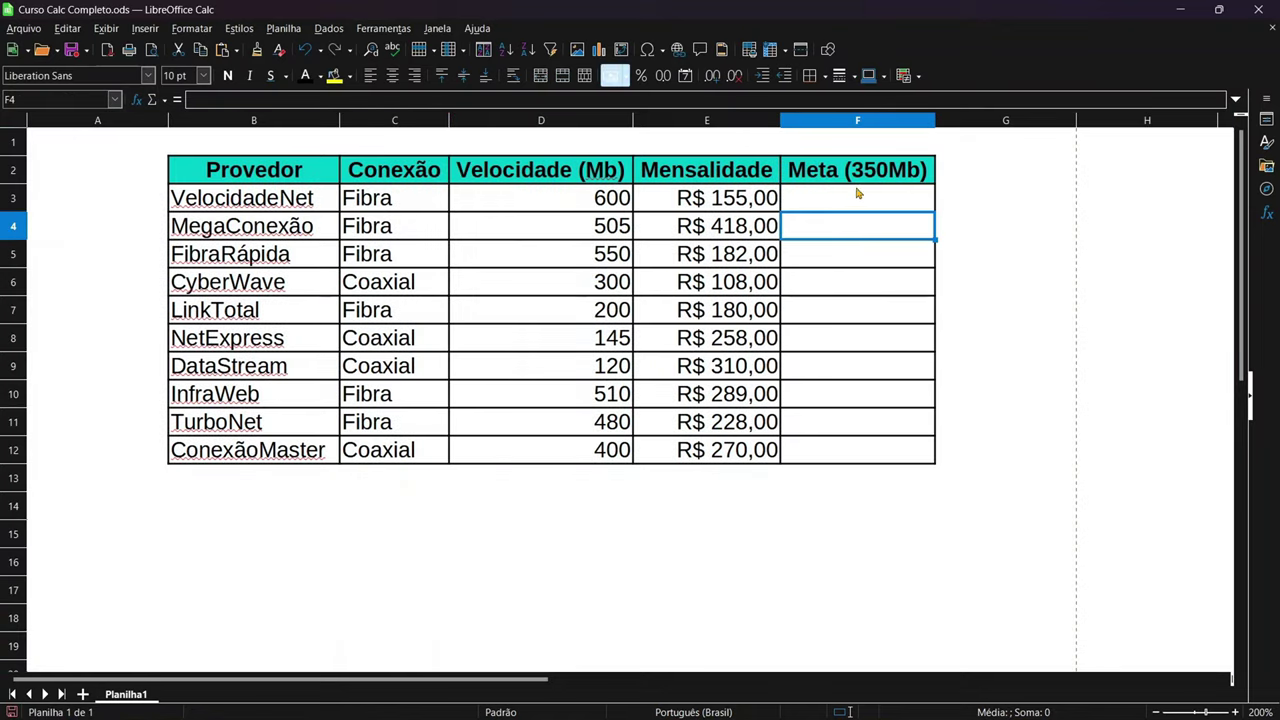
click(857, 193)
drag(857, 193, 831, 449)
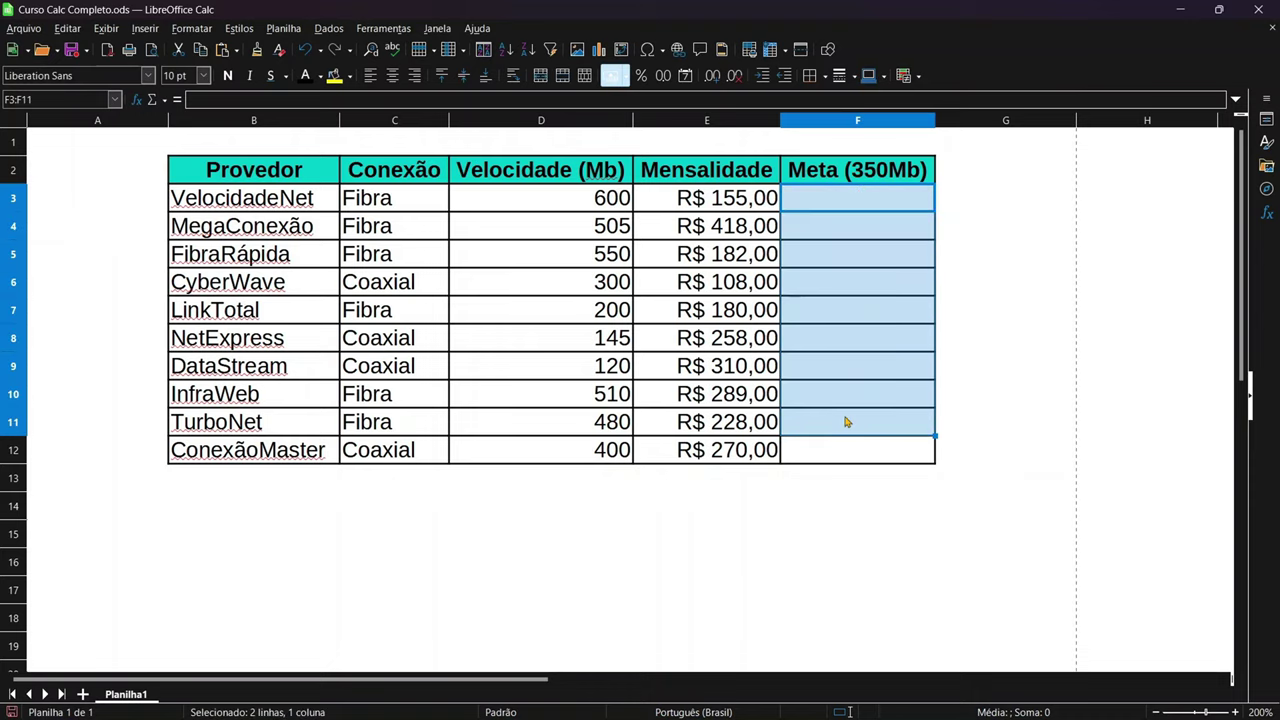
click(799, 539)
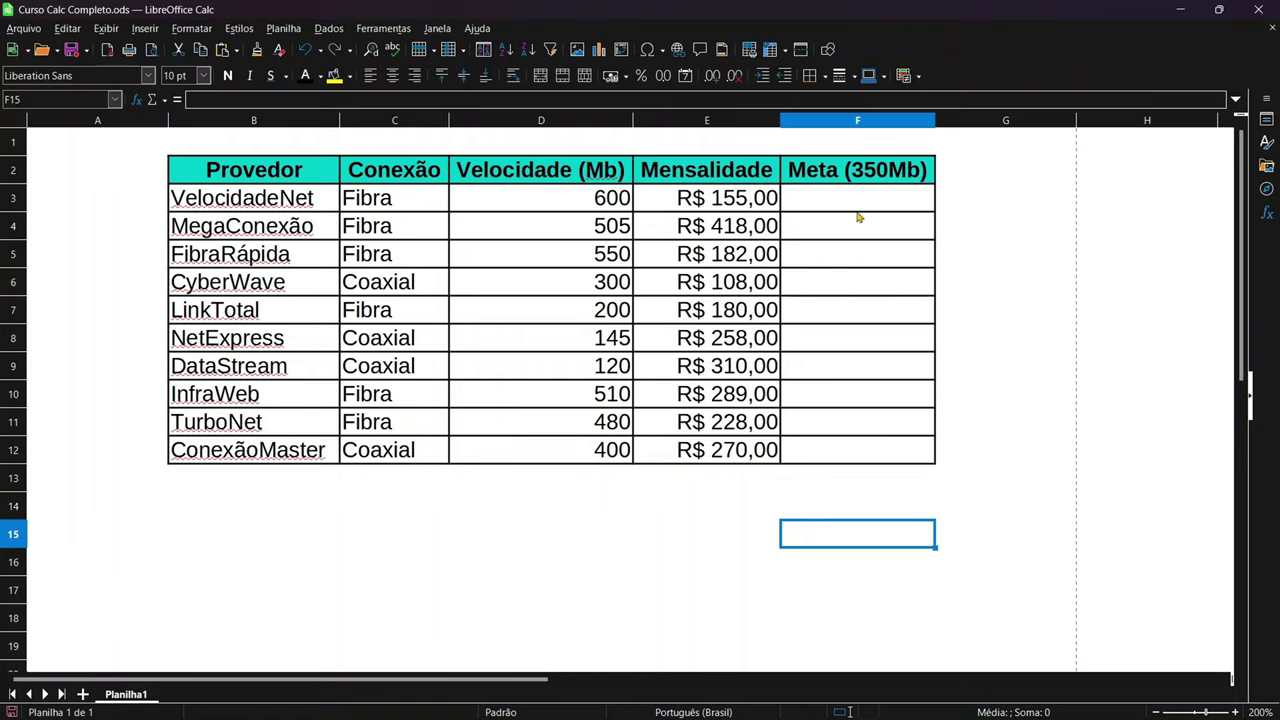
drag(857, 216, 855, 451)
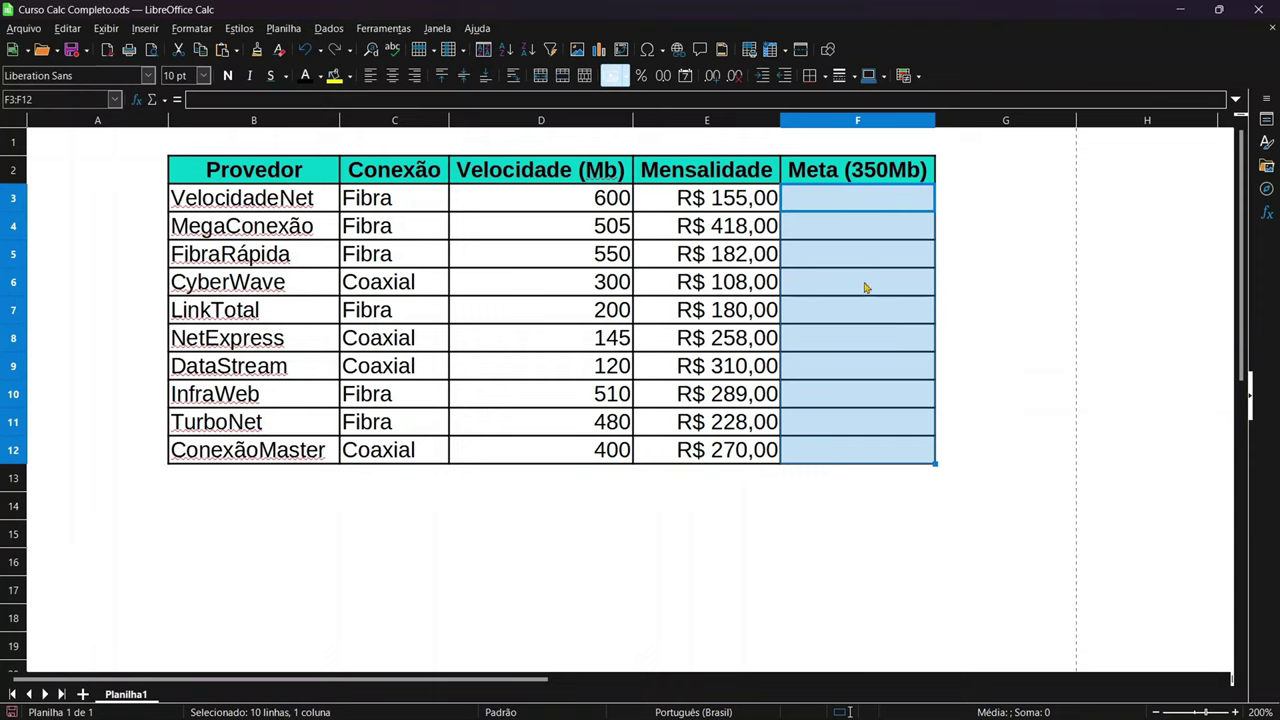
click(858, 226)
click(840, 197)
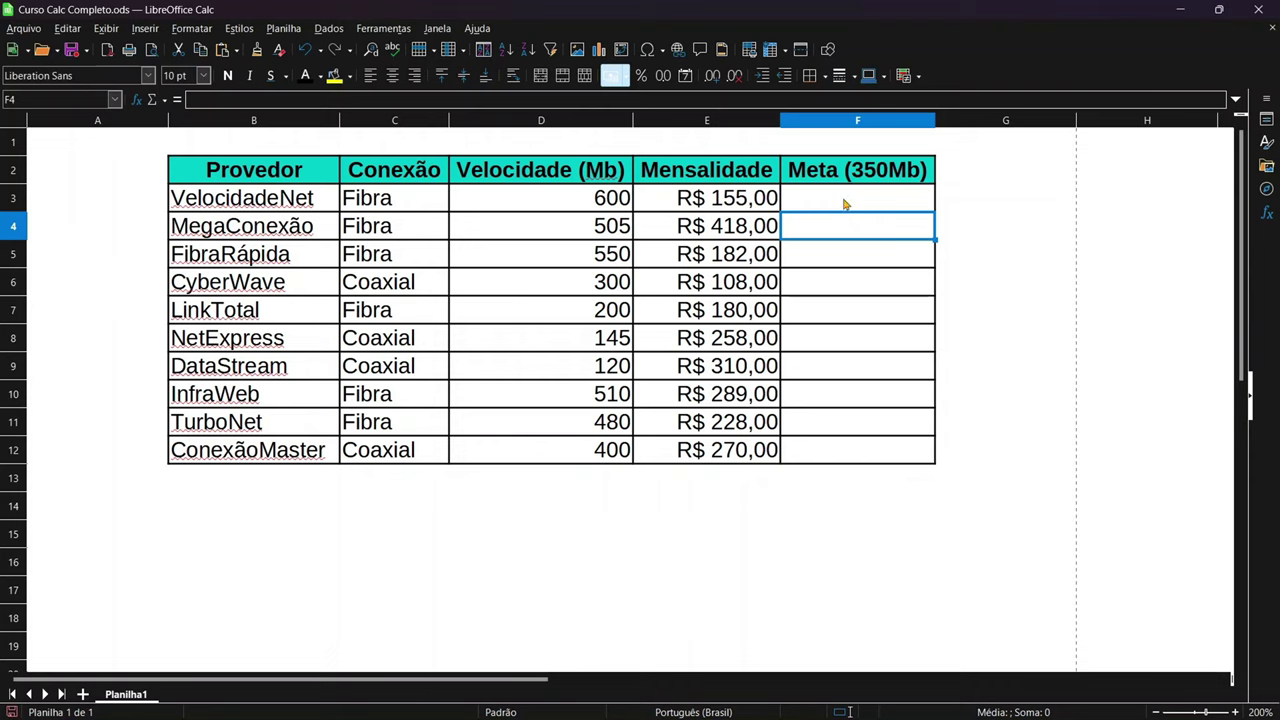
Start =SE(D3 in F3, testing VelocidadeNet's speed
text(=se)
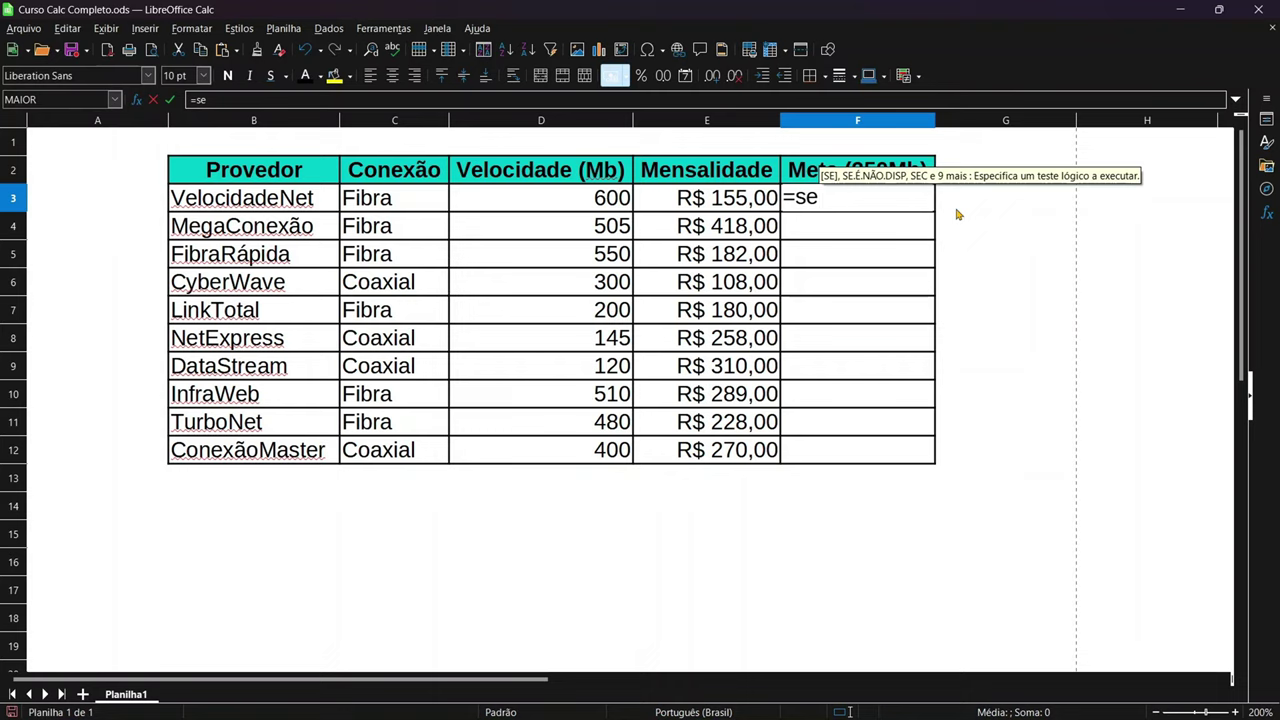
key(Return)
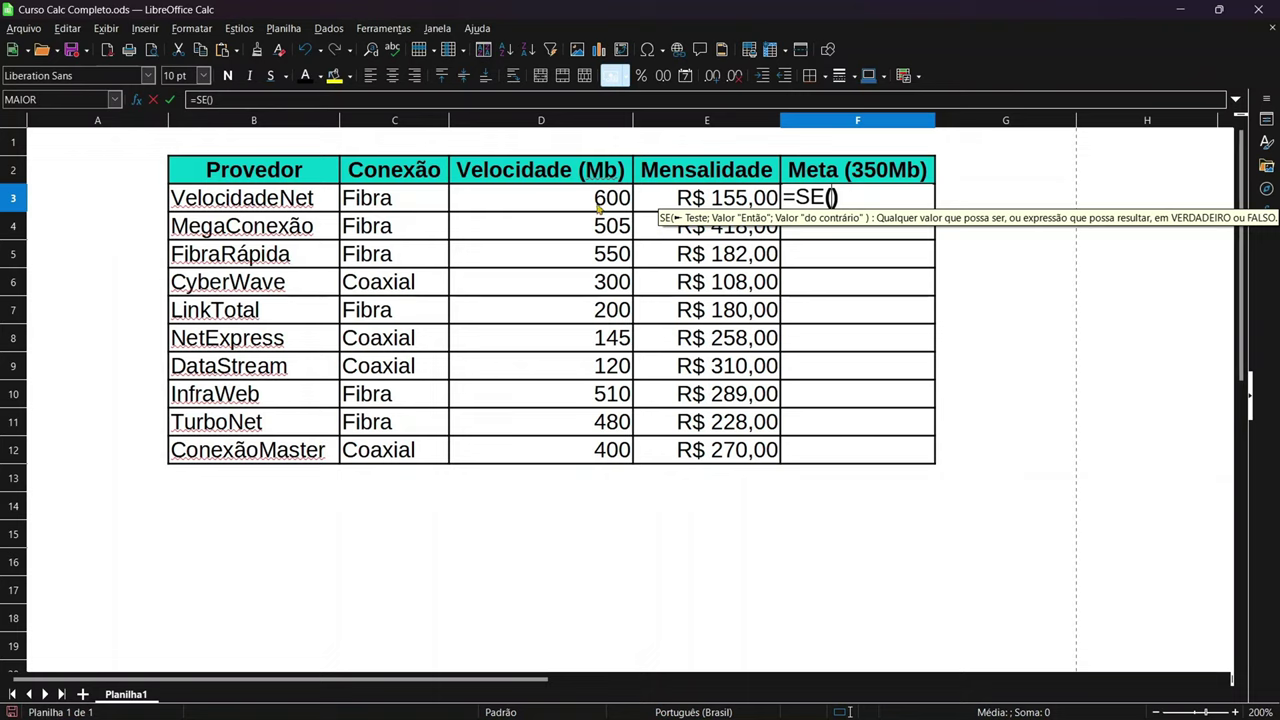
click(598, 206)
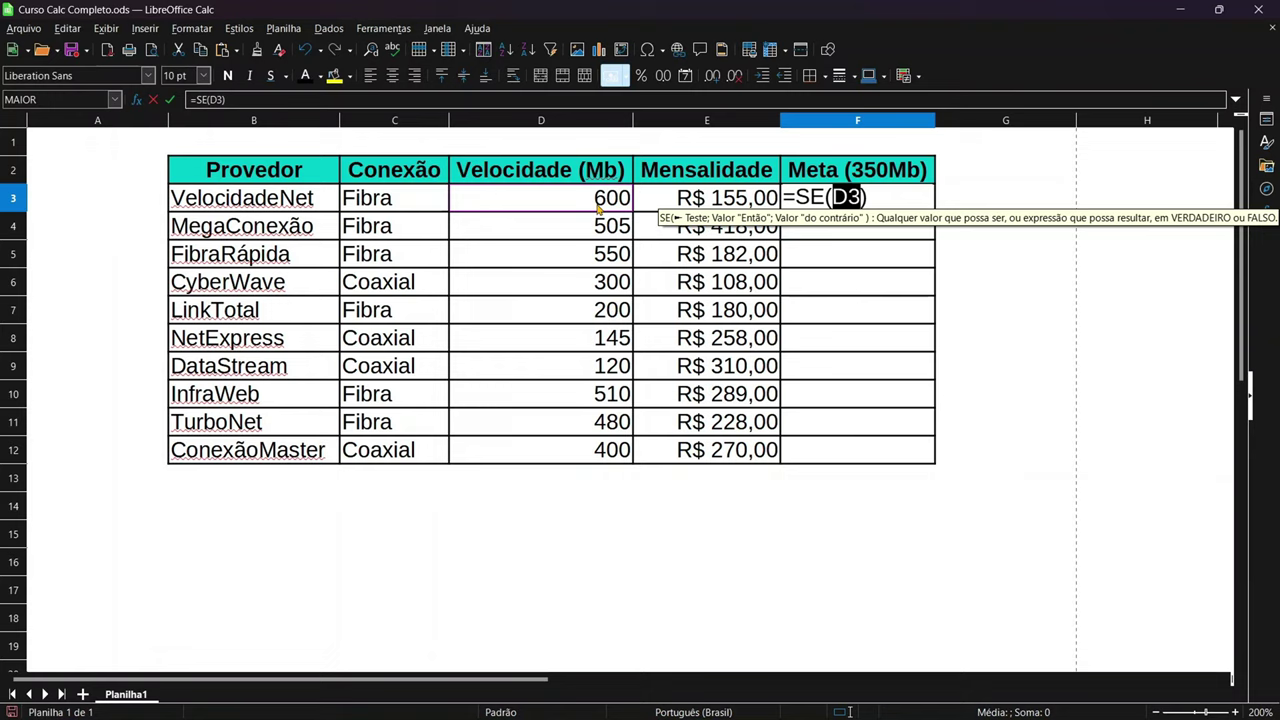
Complete F3 as =SE(D3>350;"Viável";"Inviável"), which returns Viável
text(>)
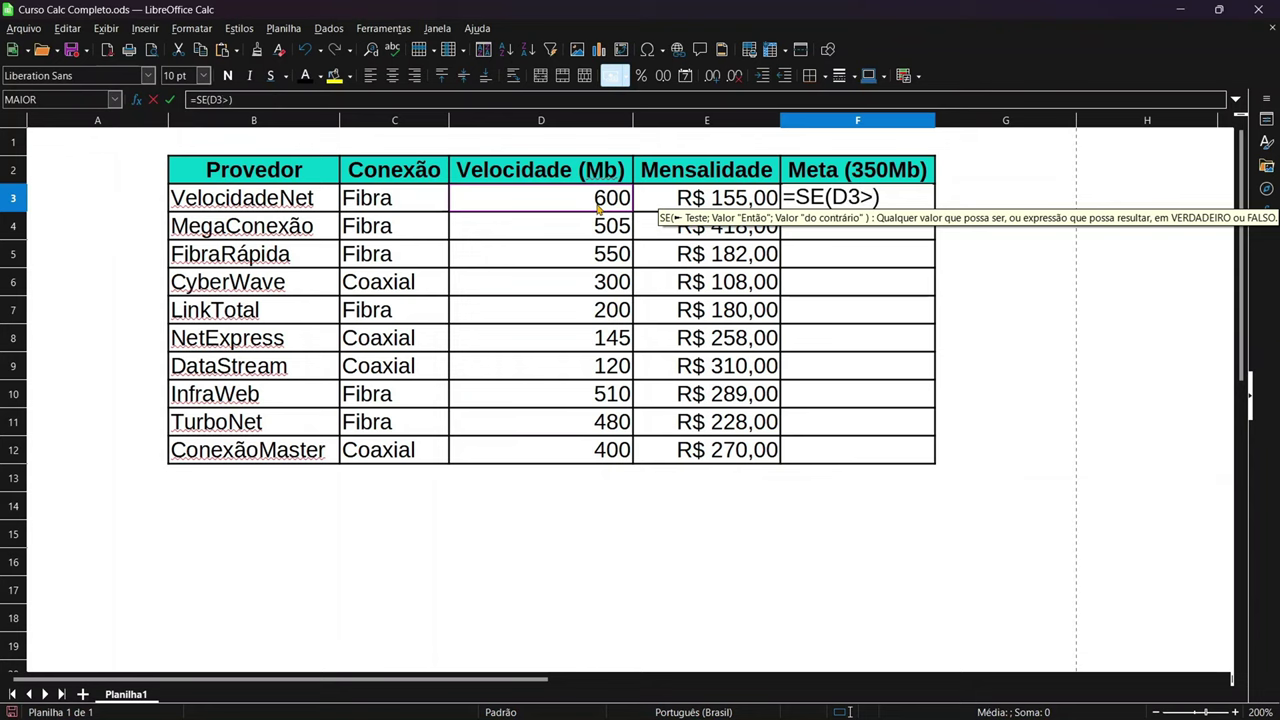
text(350)
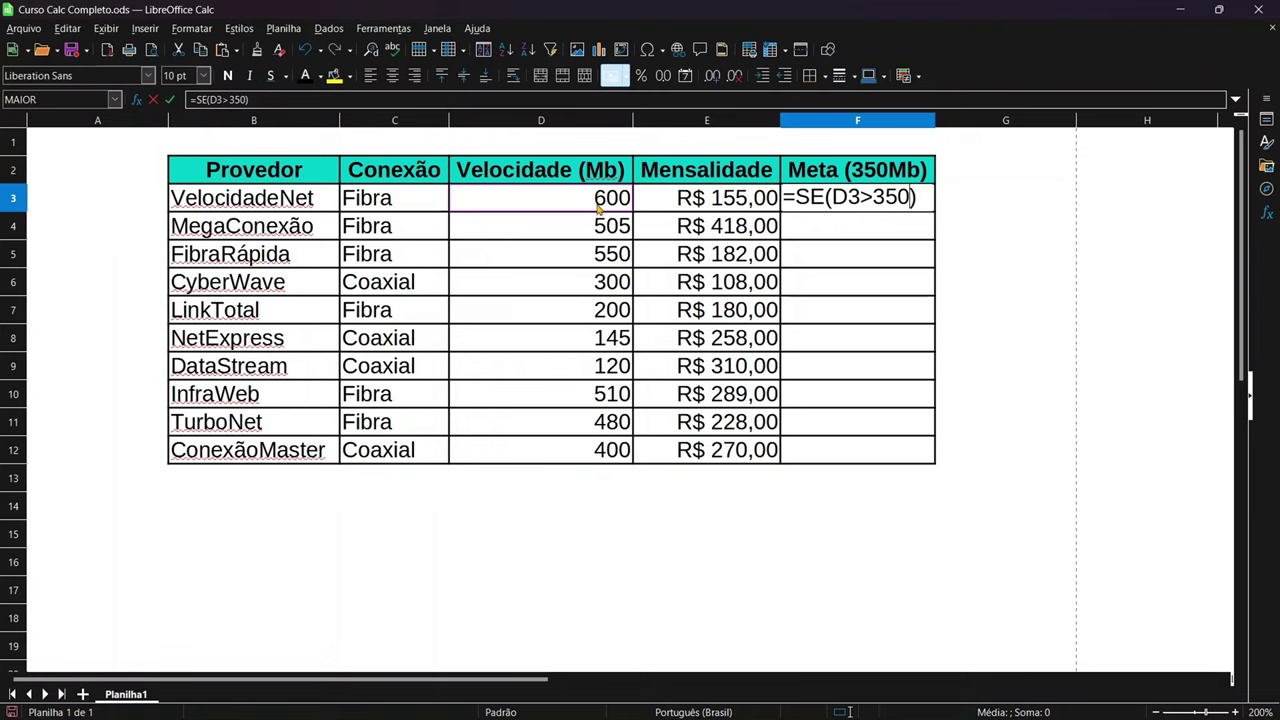
text(;)
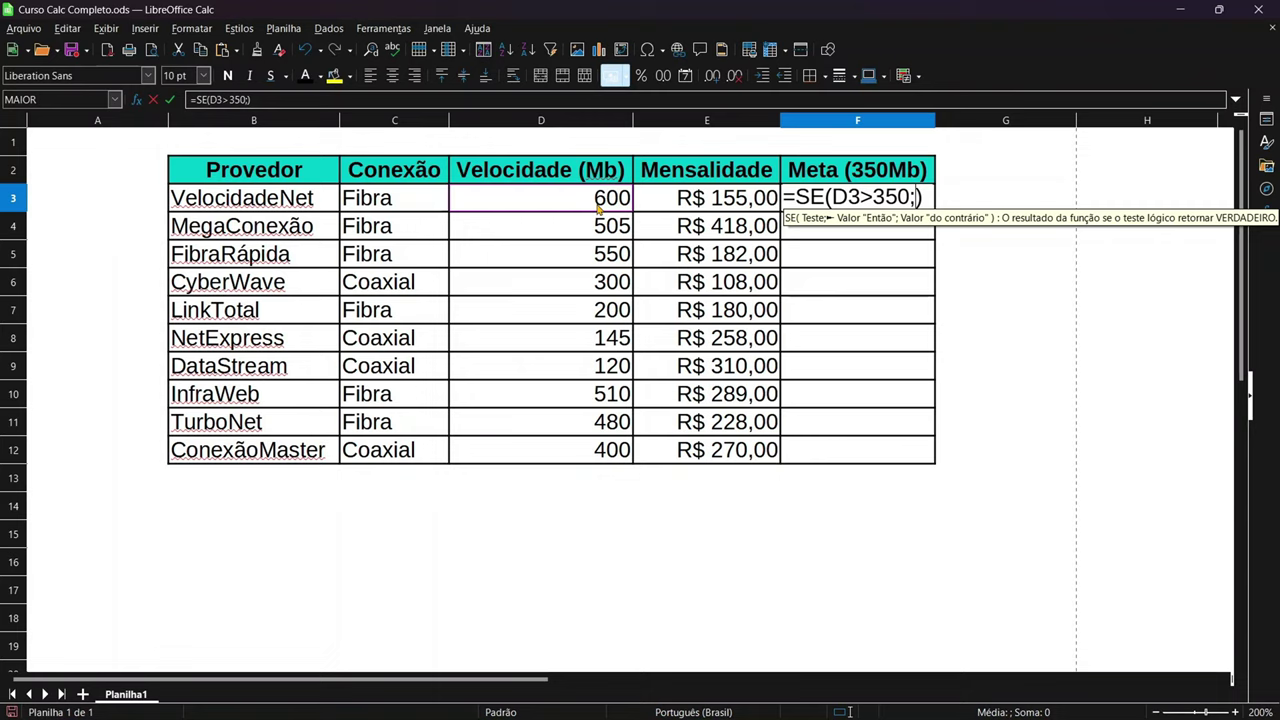
text(")
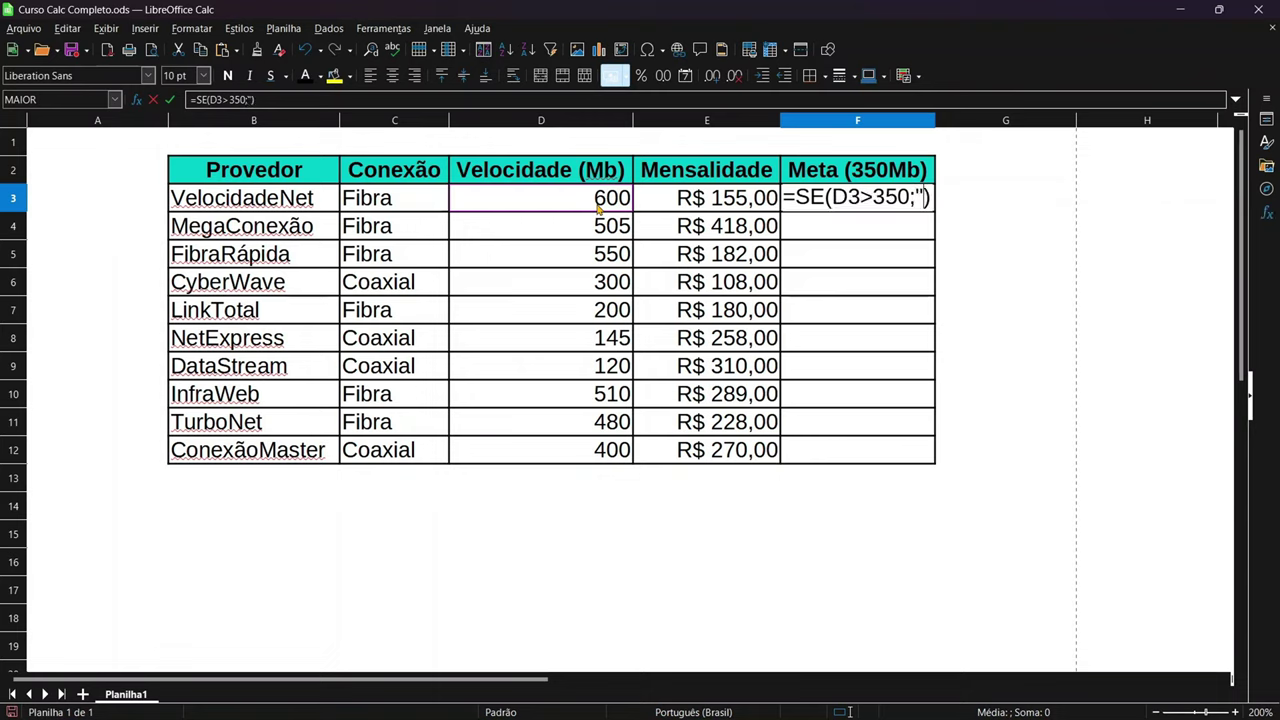
text(")
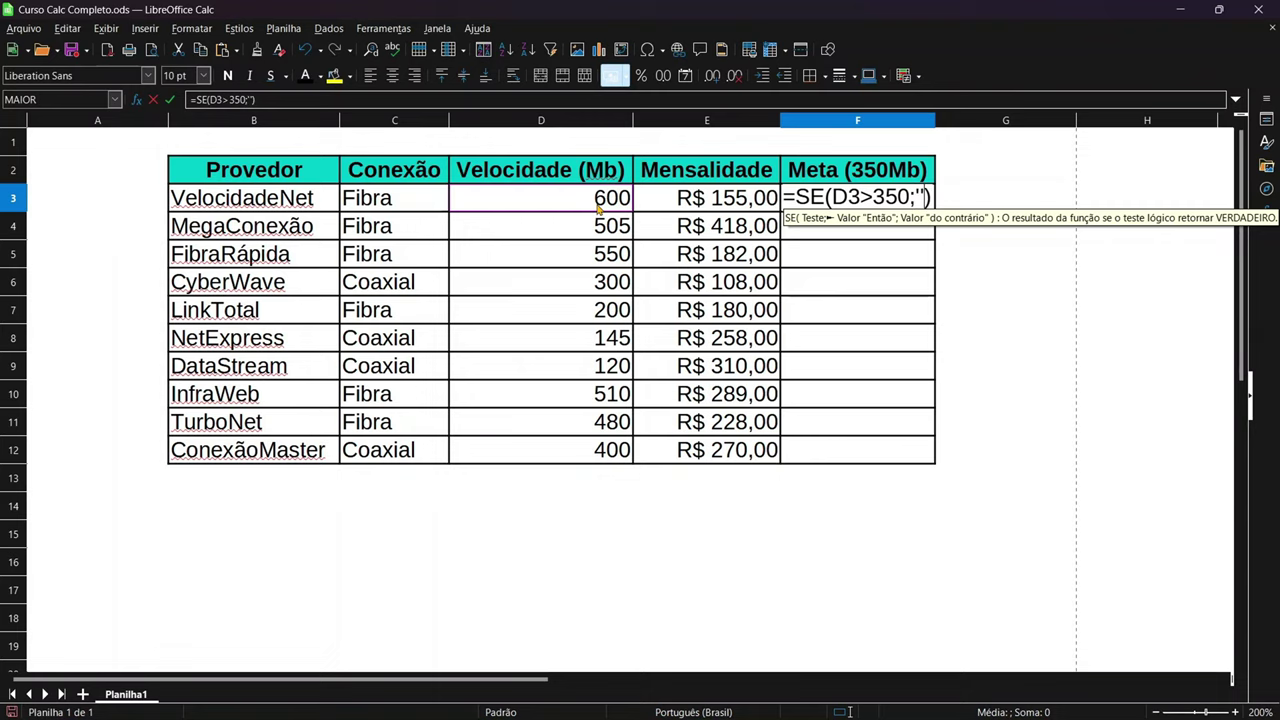
key(BackSpace)
key(BackSpace)
text(")
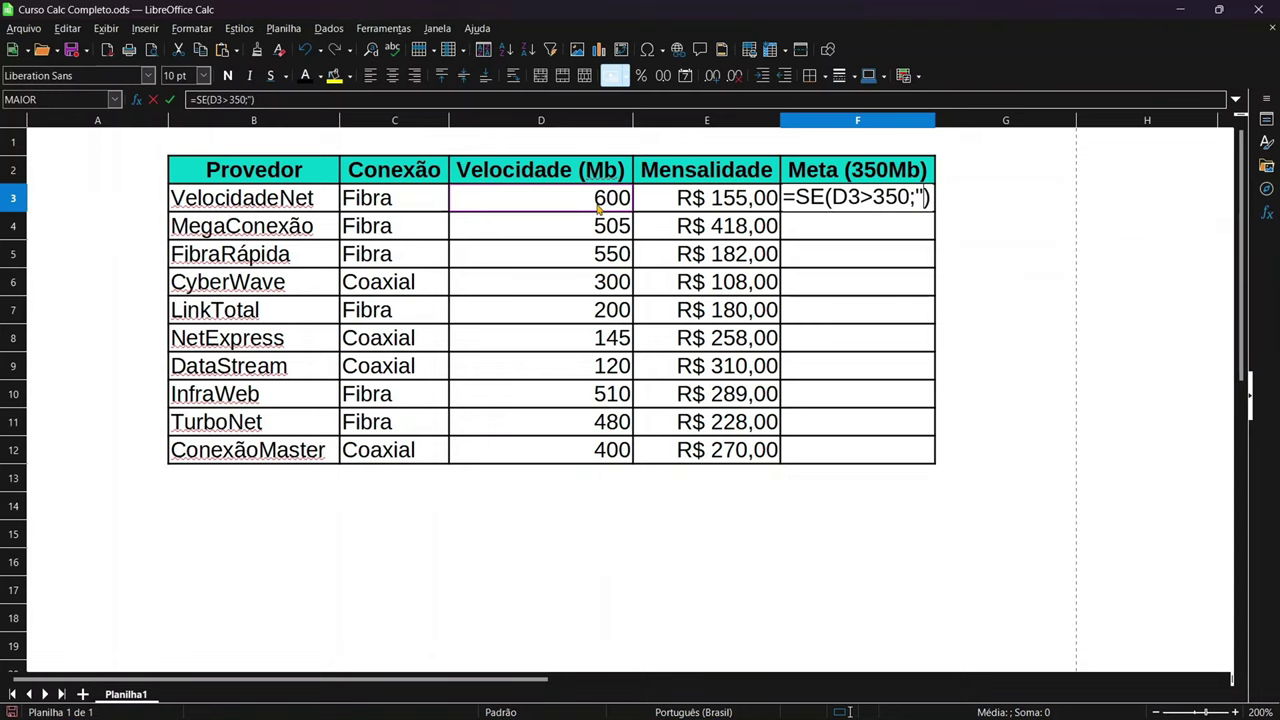
text(Viável)
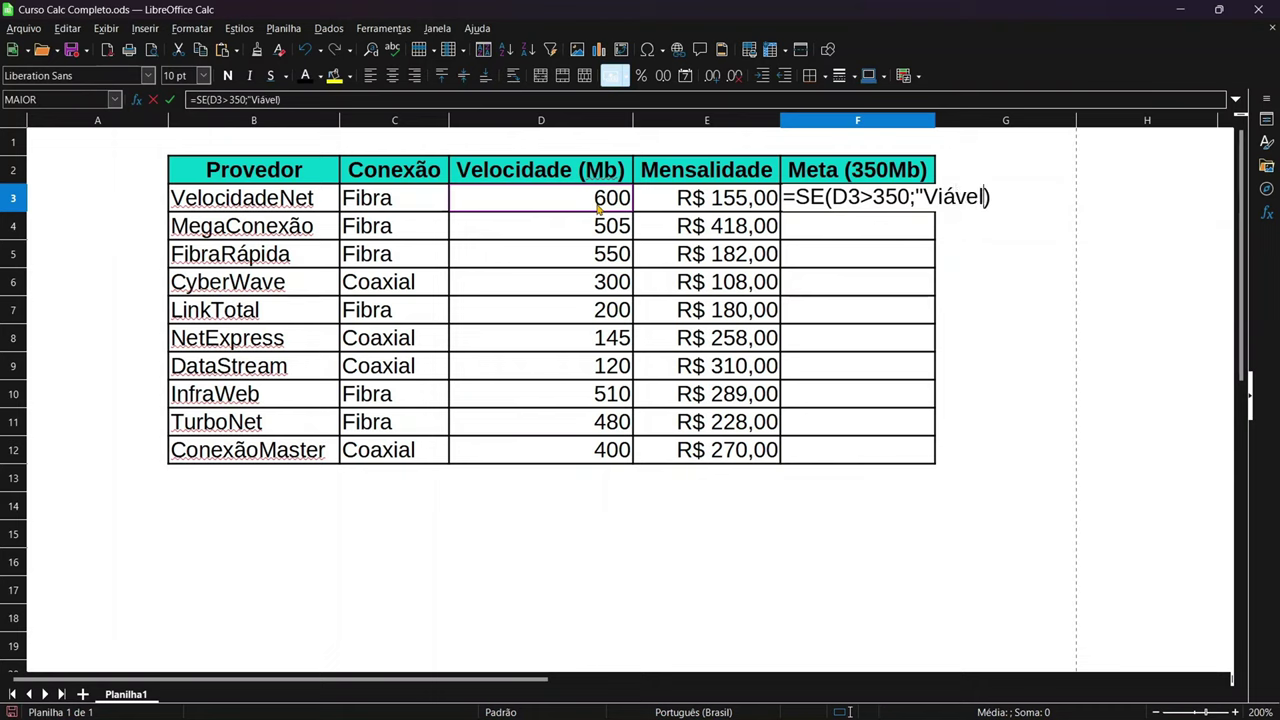
text(")
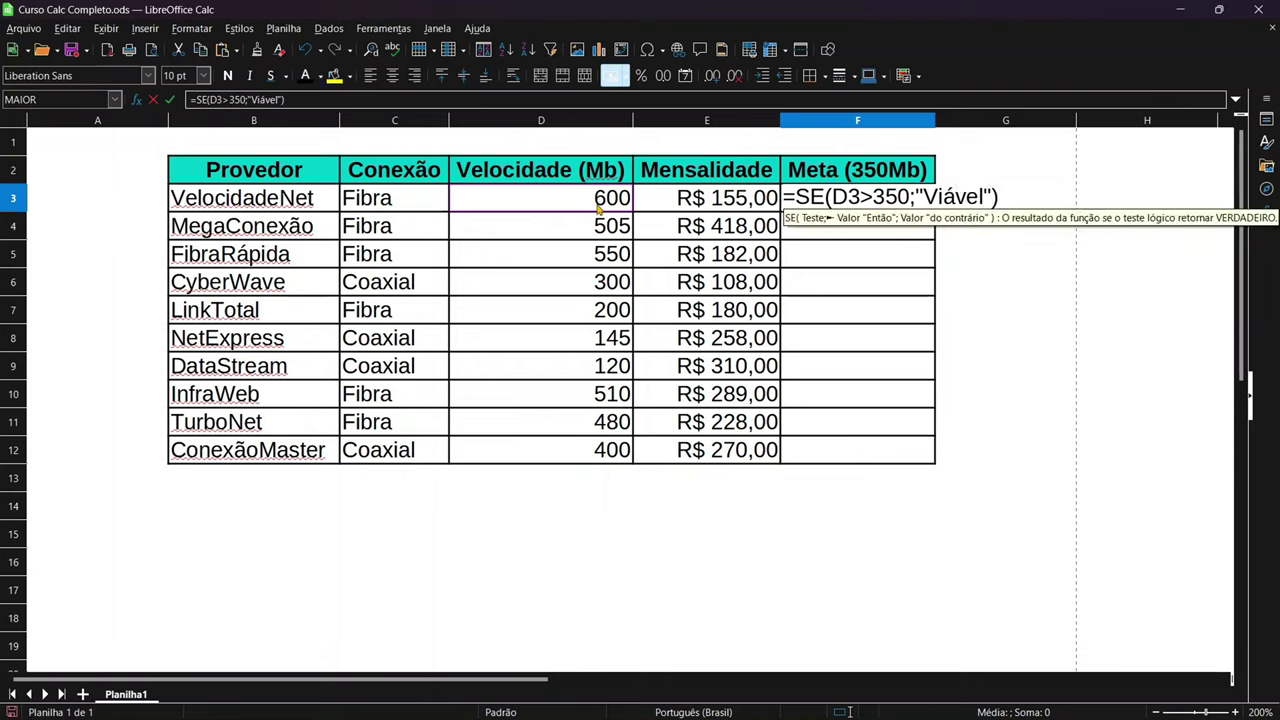
text(;)
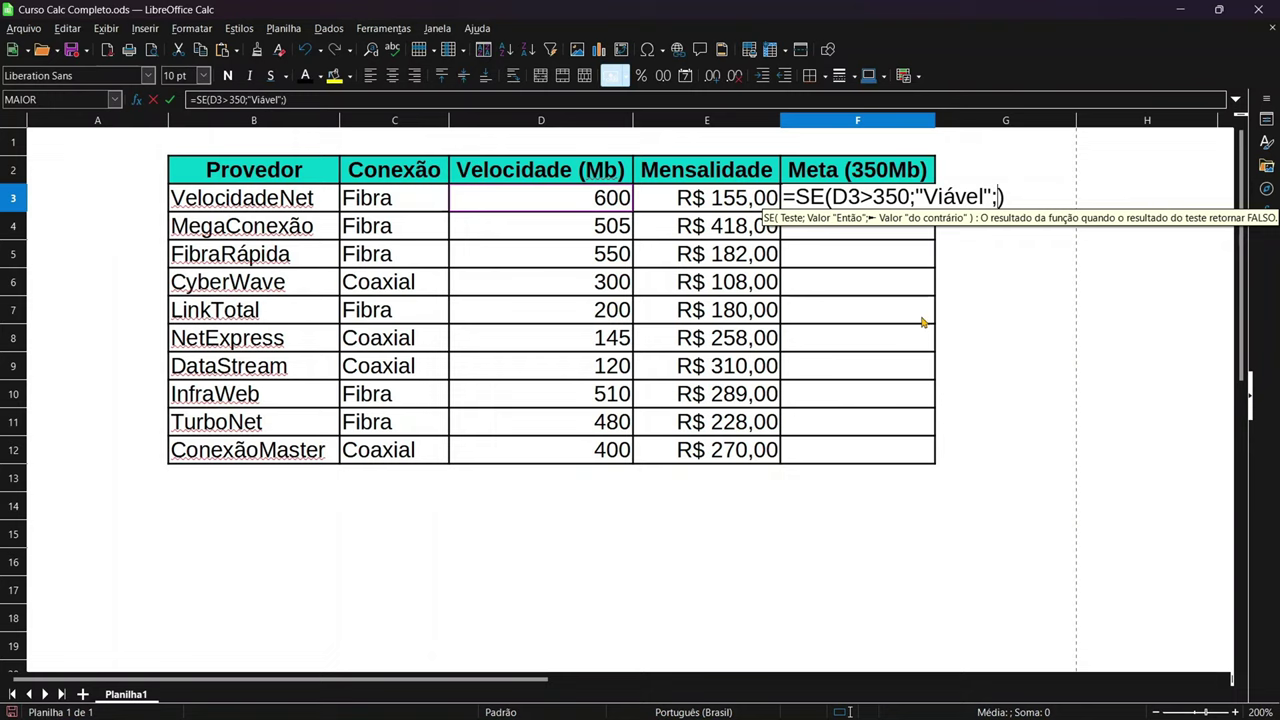
text("In)
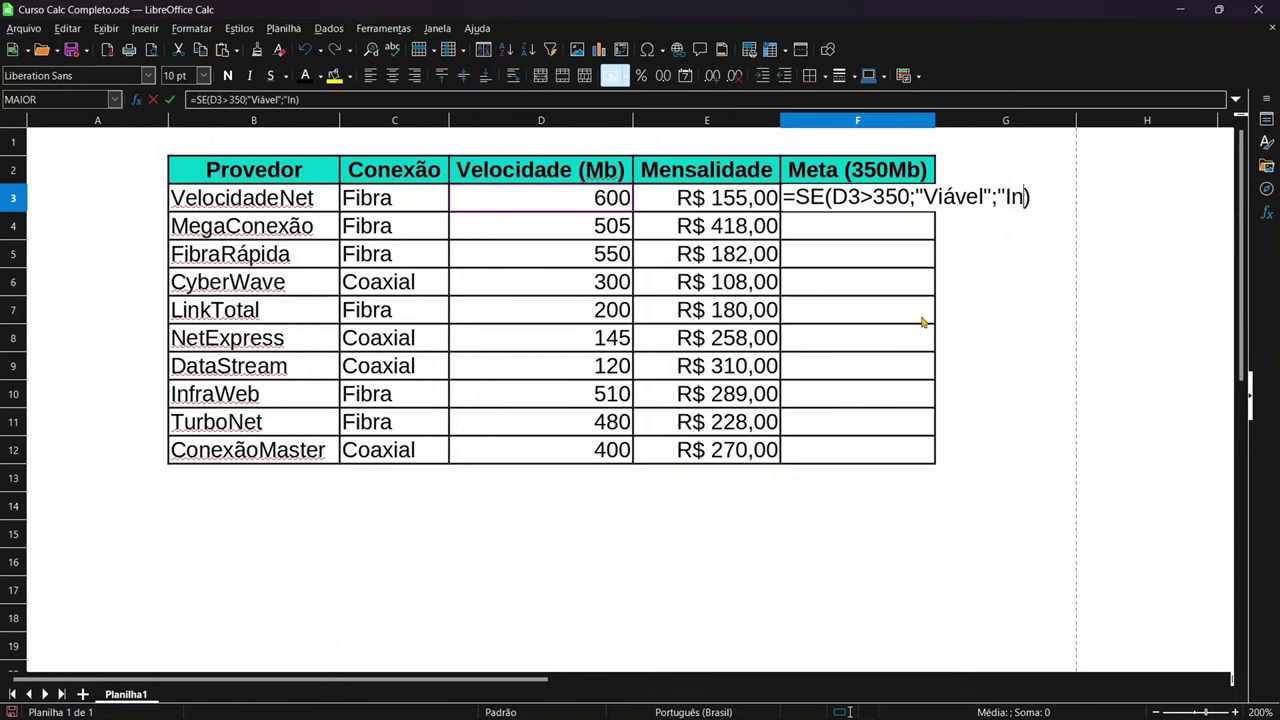
text(viável")
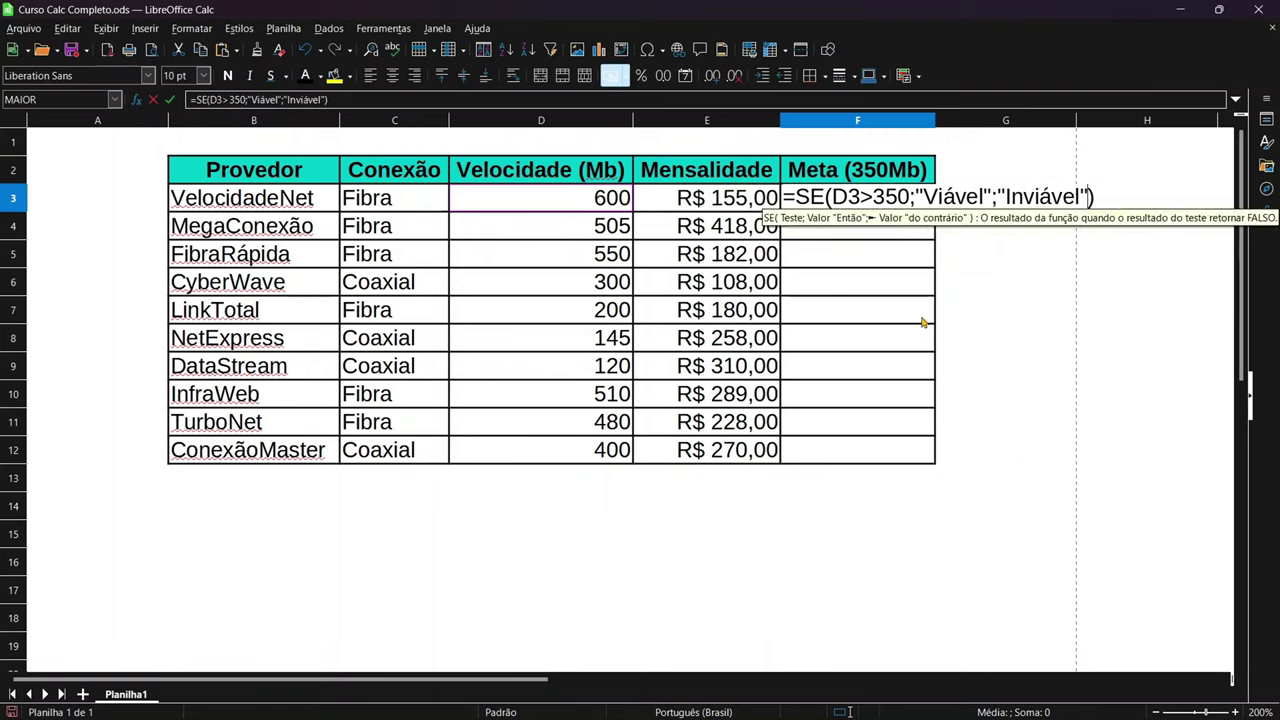
key(Return)
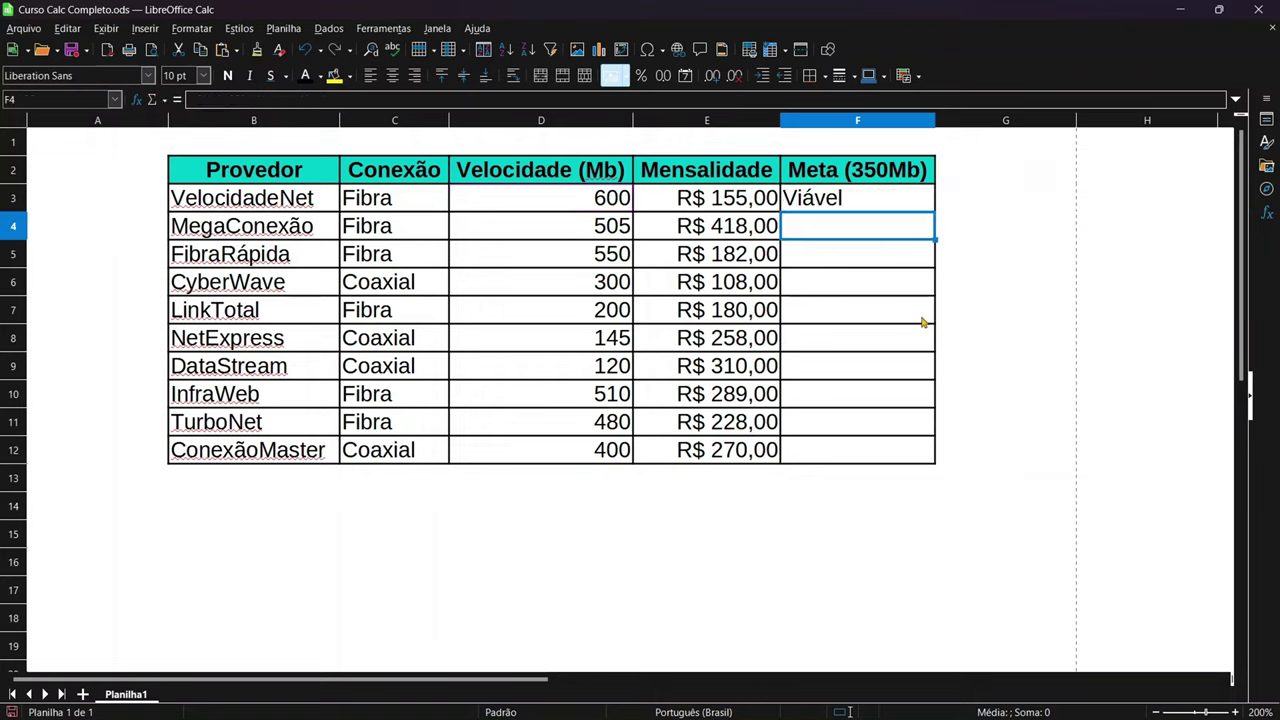
Return to F3 and step down through the Meta cells to row 12
key(Up)
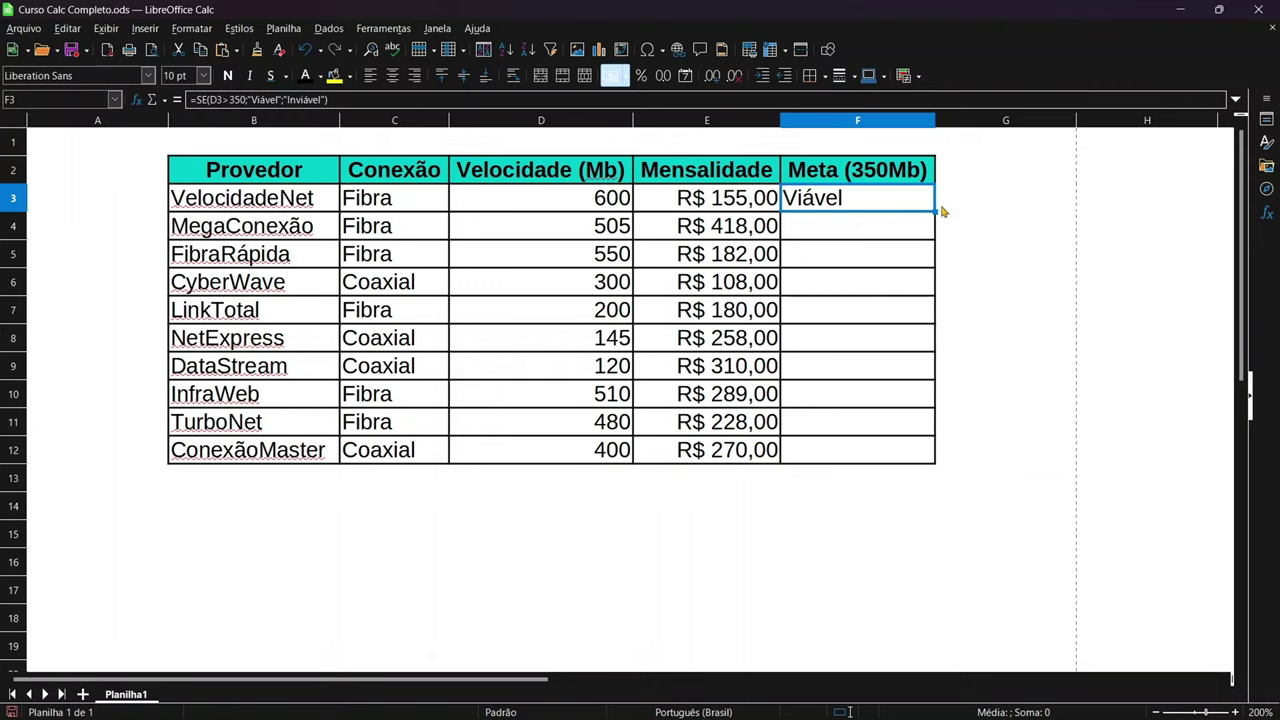
click(876, 230)
click(871, 276)
click(862, 262)
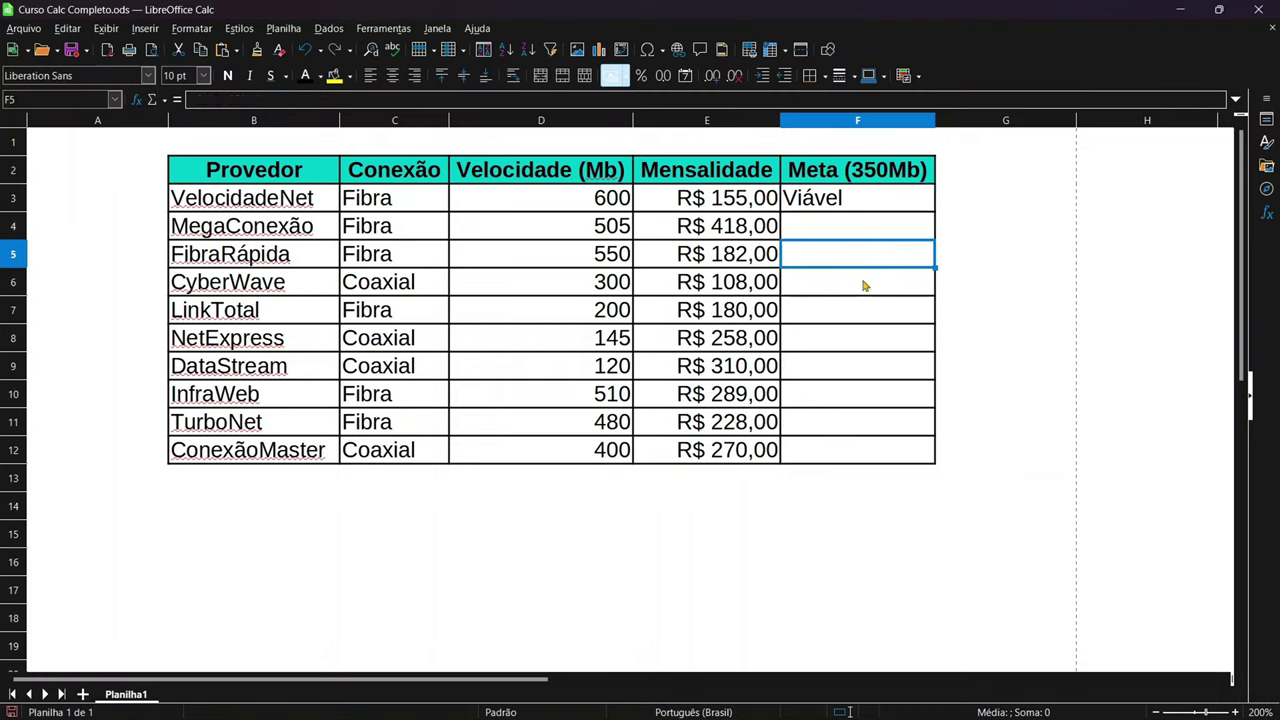
click(864, 283)
click(849, 310)
click(849, 340)
click(853, 368)
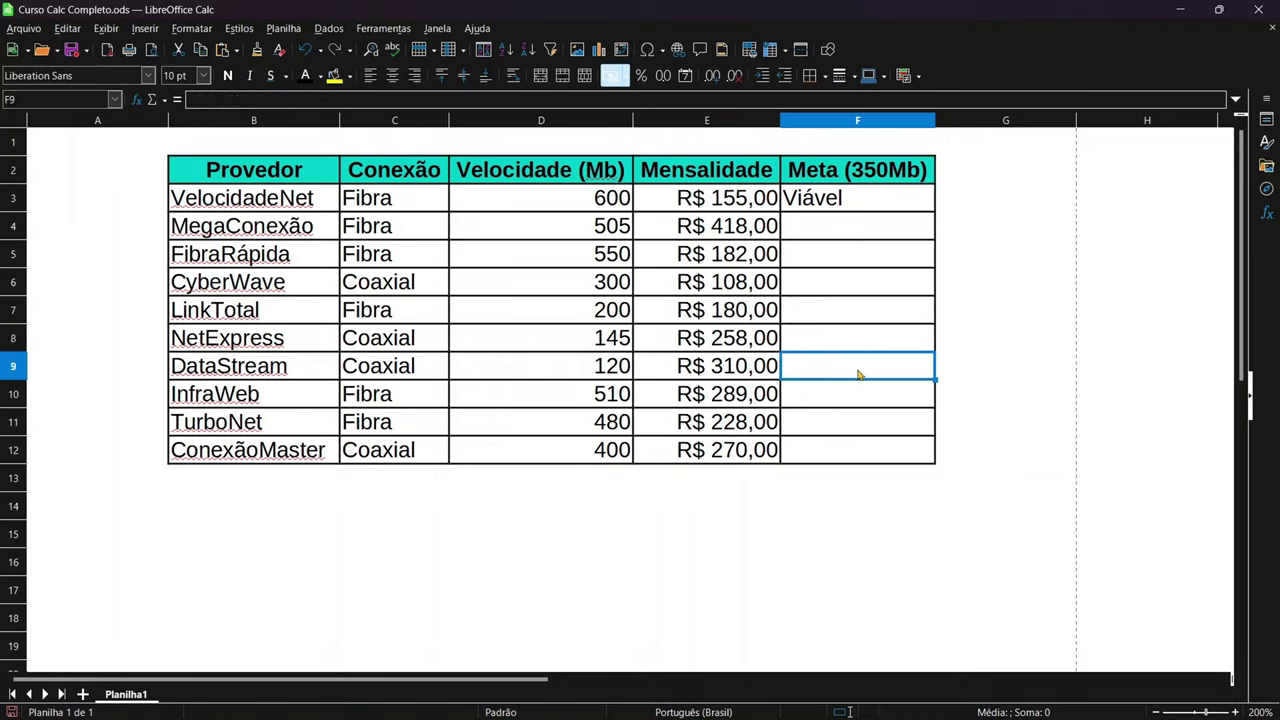
click(851, 397)
click(848, 416)
click(836, 447)
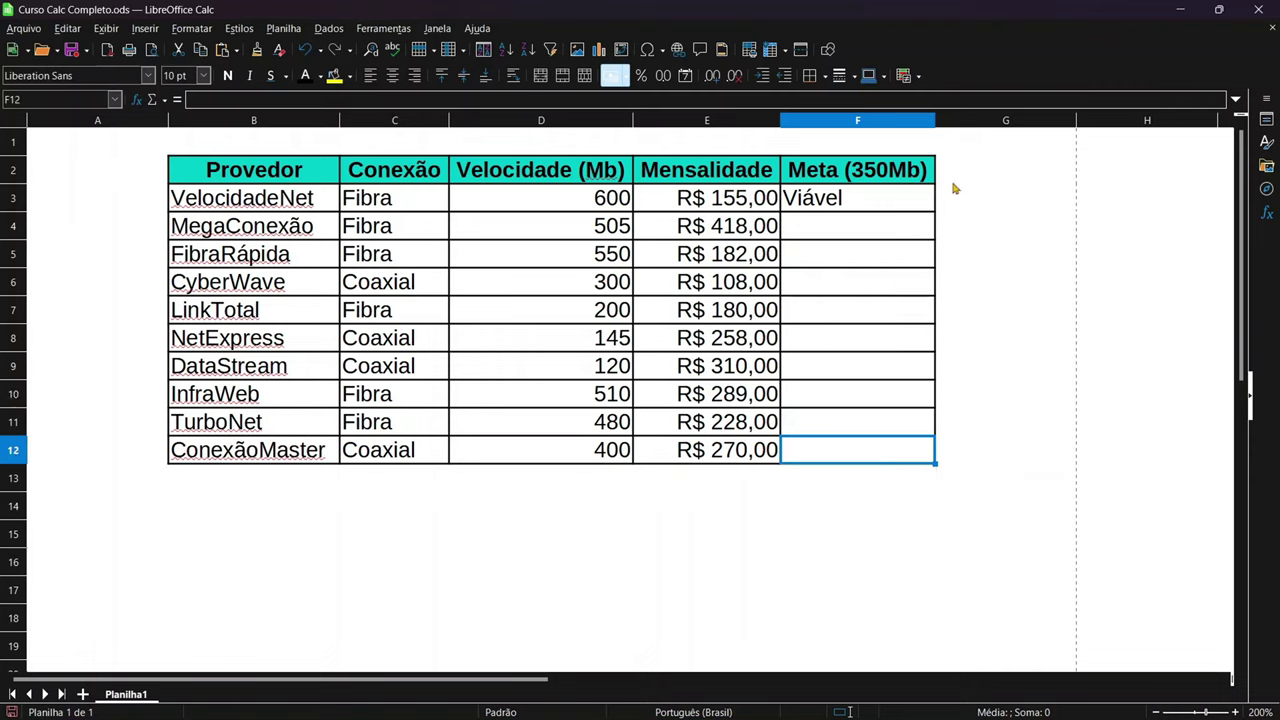
Copy the F3 SE formula down through F12 with the fill handle
click(872, 200)
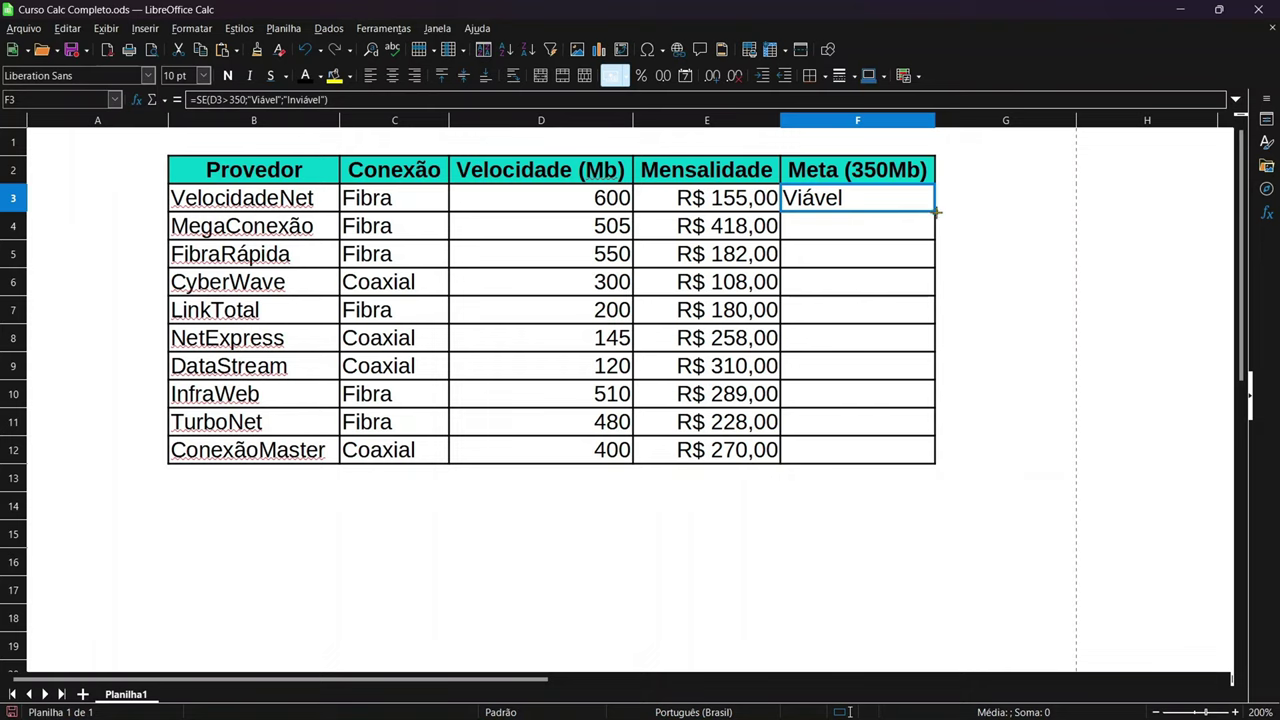
drag(937, 212, 878, 457)
click(882, 540)
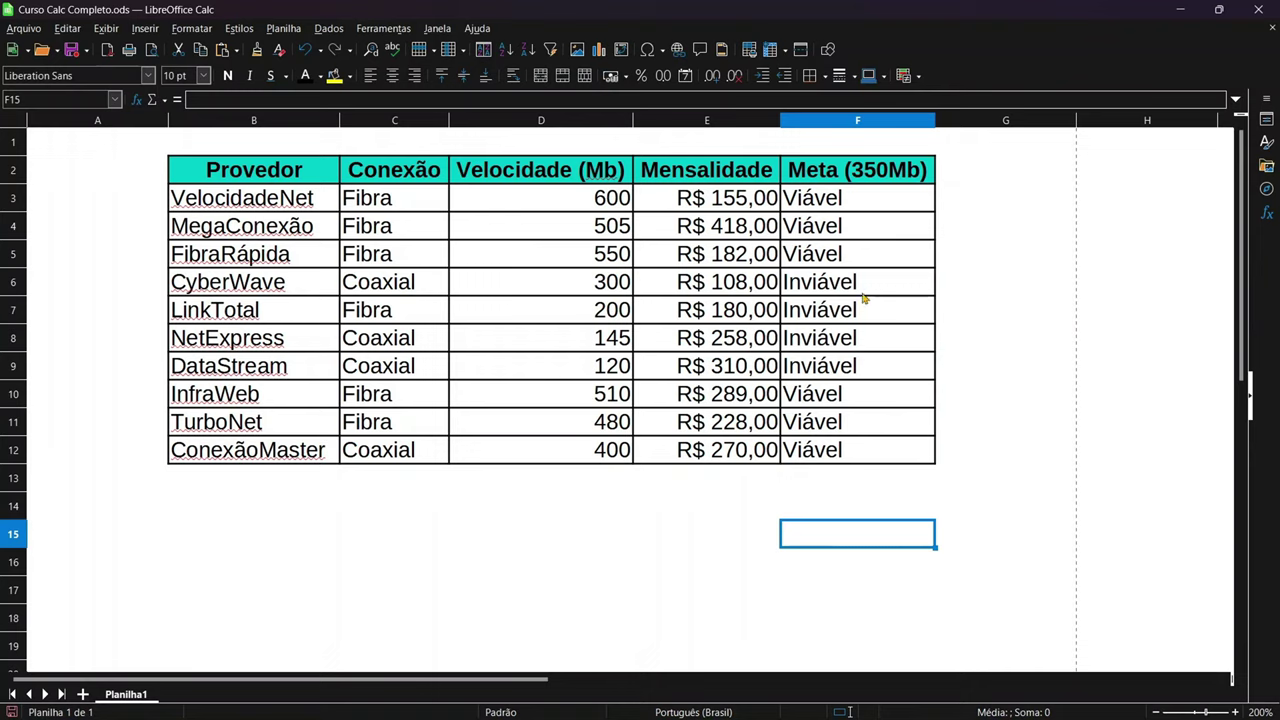
drag(850, 285, 845, 375)
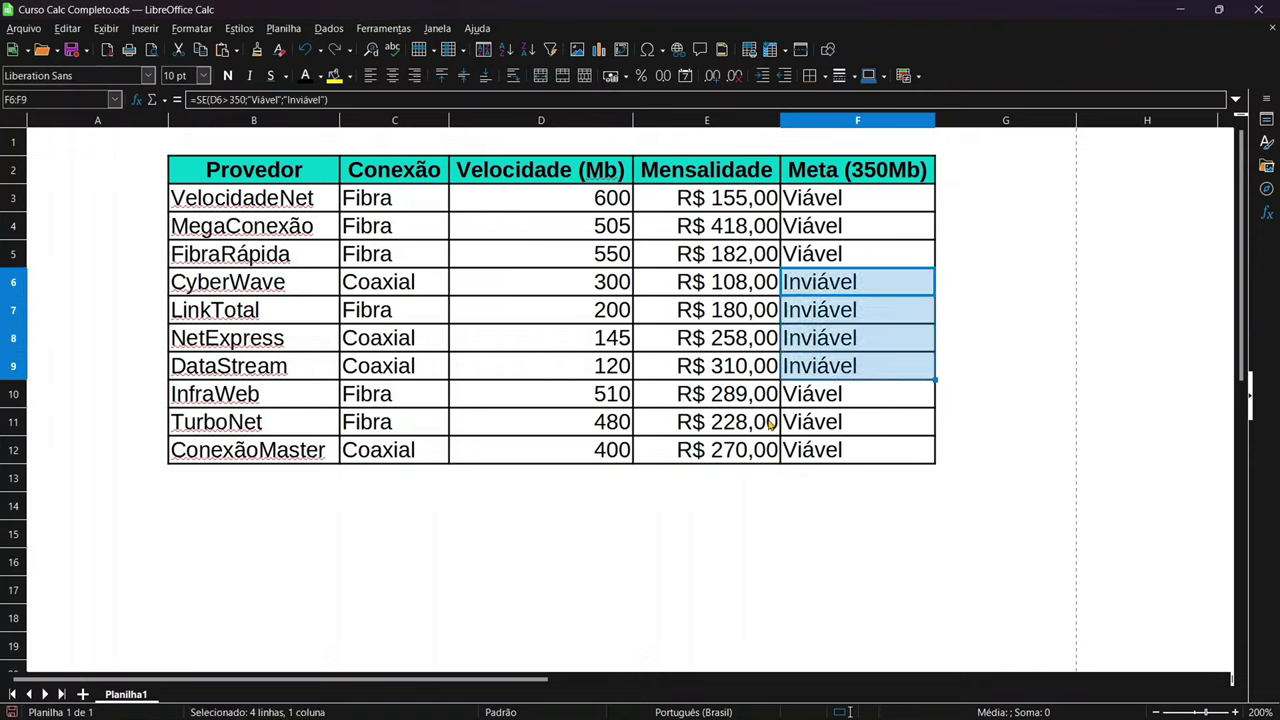
click(585, 449)
click(598, 421)
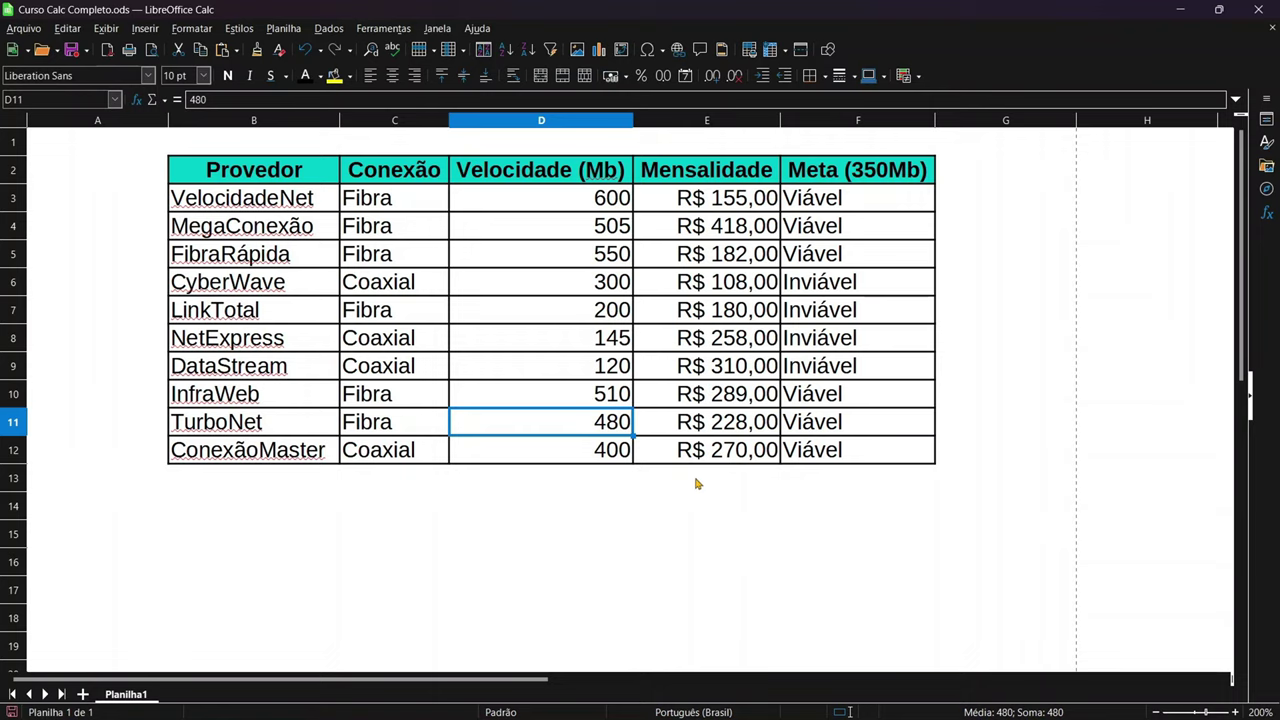
click(620, 400)
click(618, 458)
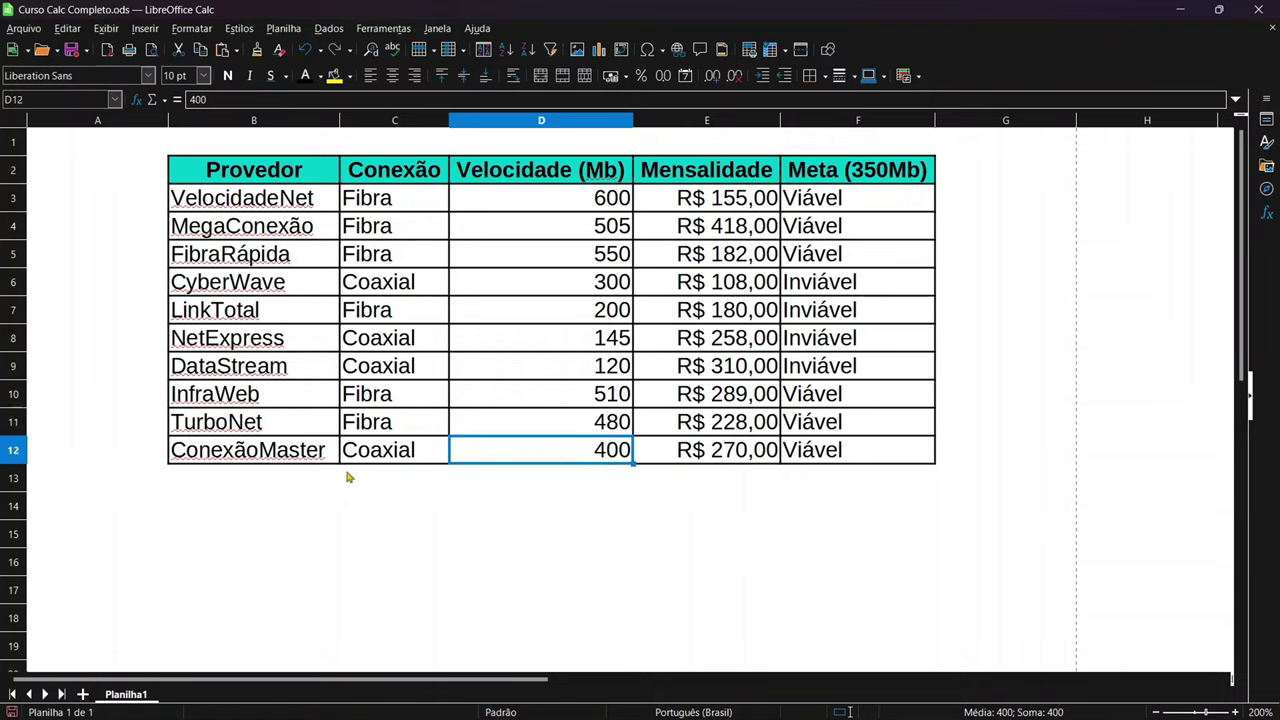
text(299)
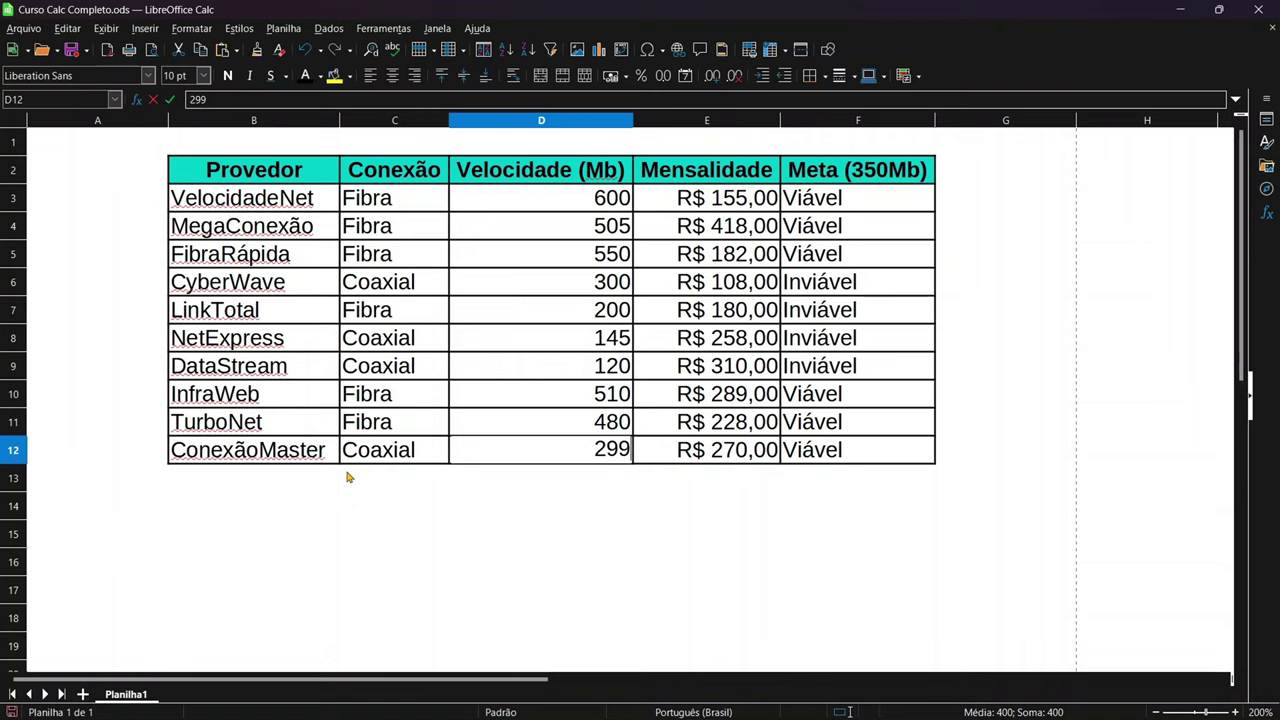
key(Return)
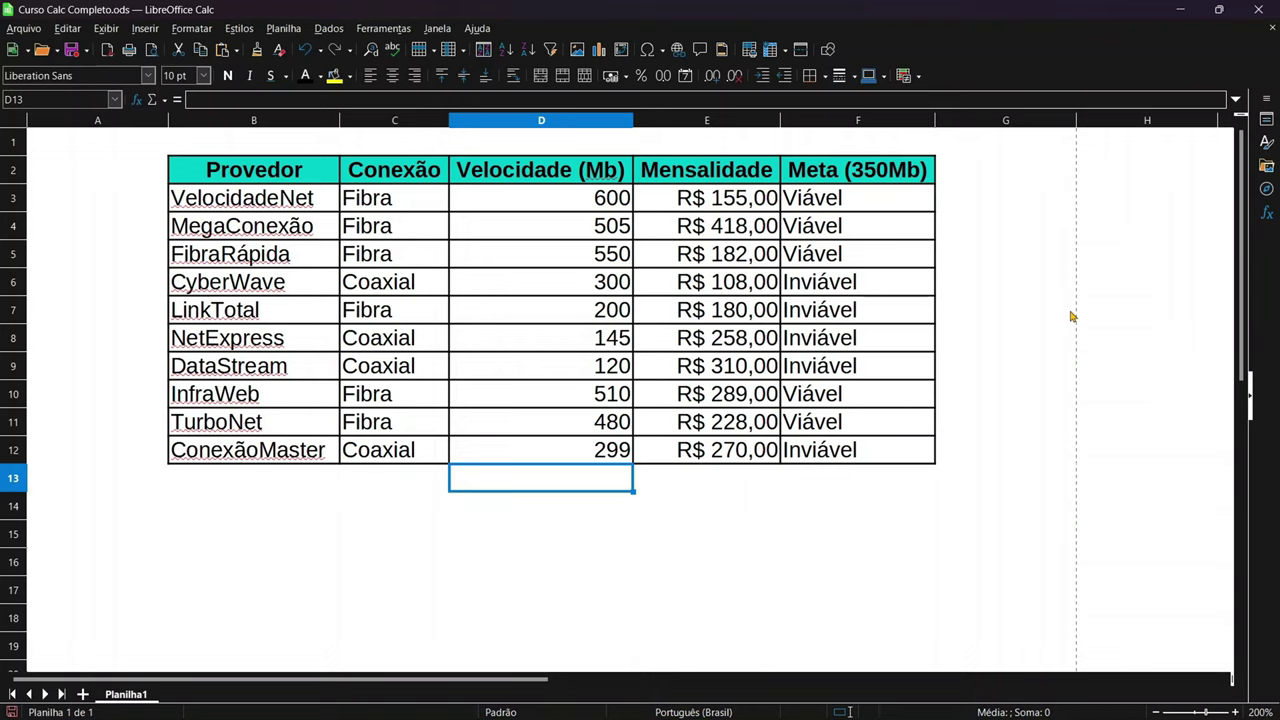
key(ctrl+y)
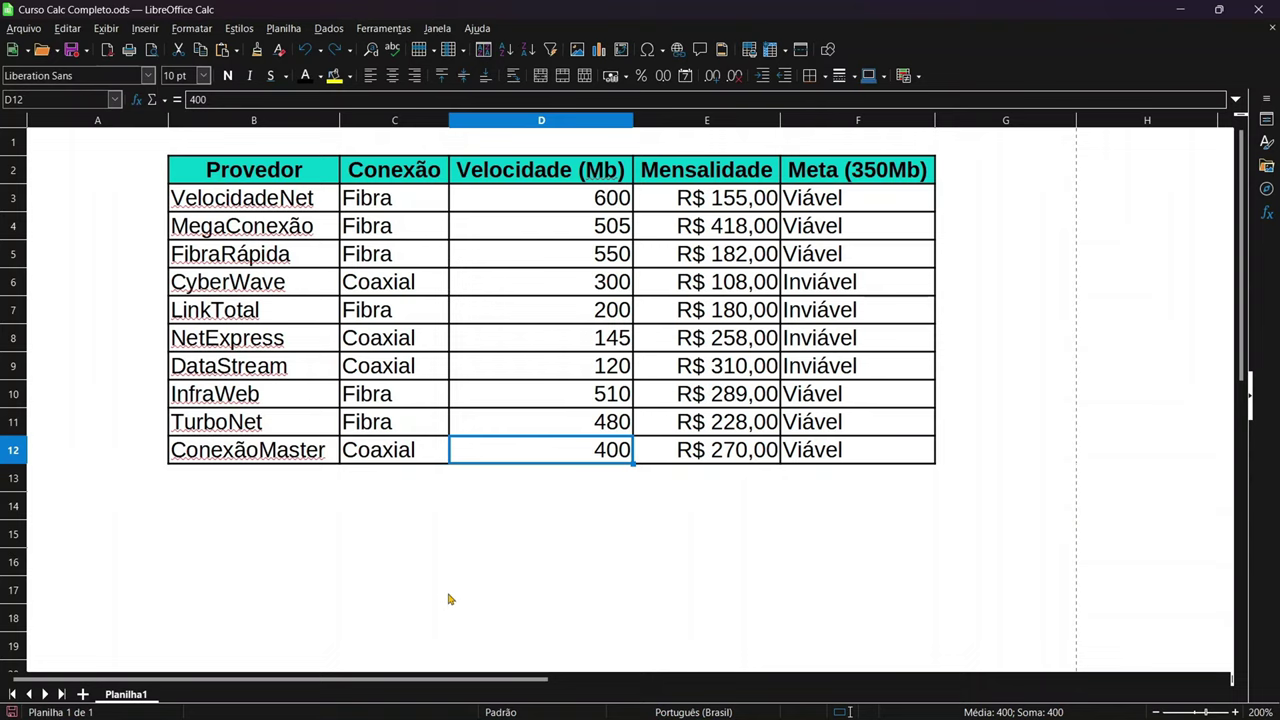
Enter the label SOMASE in D14, below the Velocidade column, then select D15
click(455, 540)
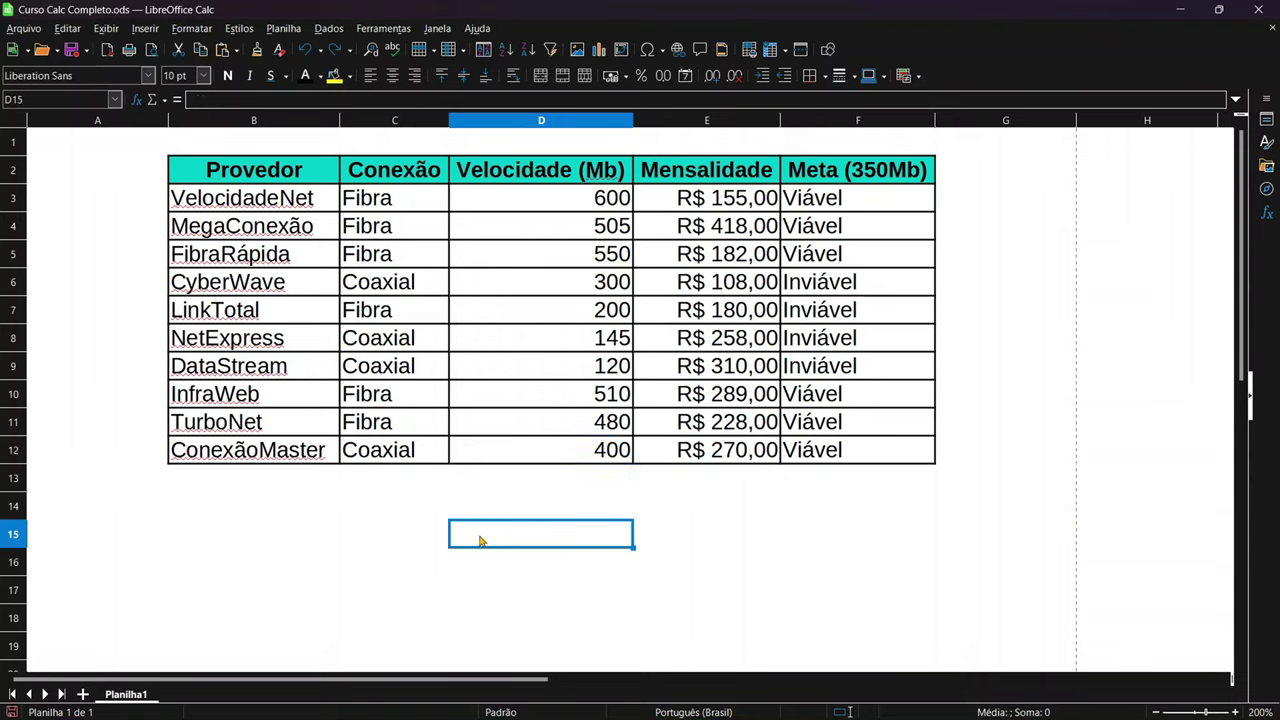
click(544, 518)
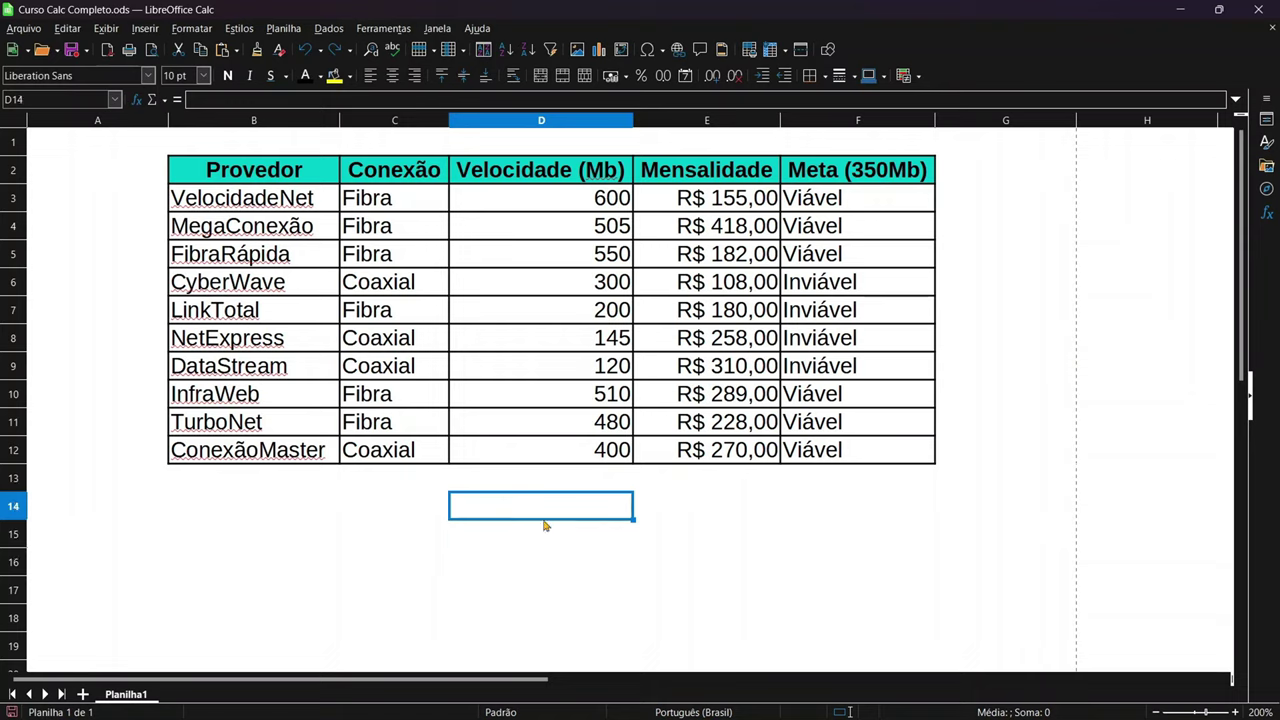
text(SOMASE)
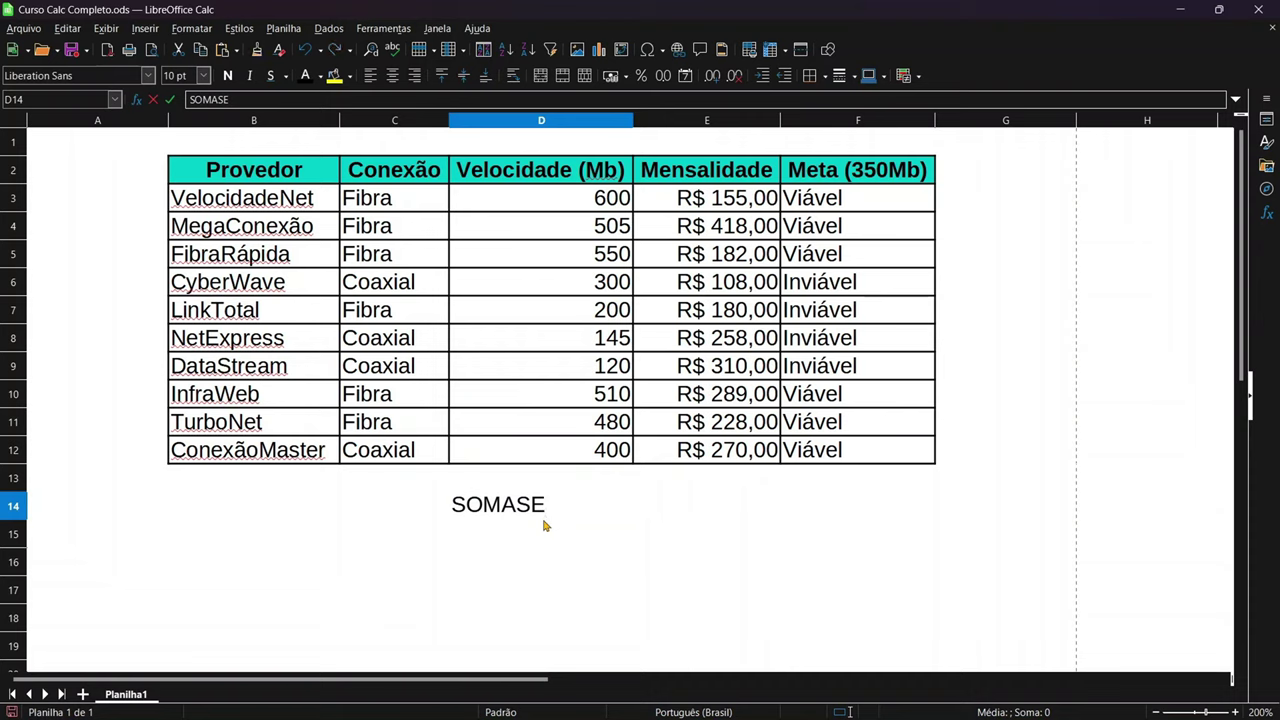
key(Tab)
click(544, 518)
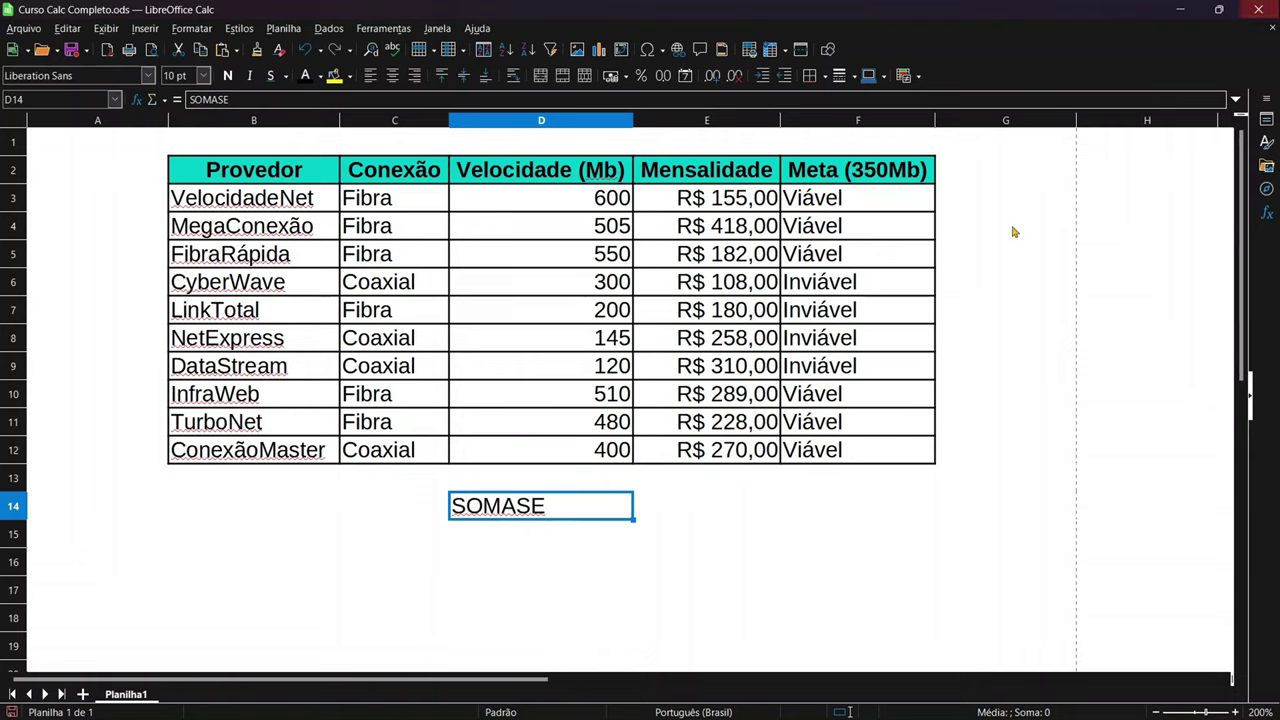
mouse_move(758, 226)
mouse_down()
mouse_move(736, 340)
mouse_move(745, 393)
mouse_up()
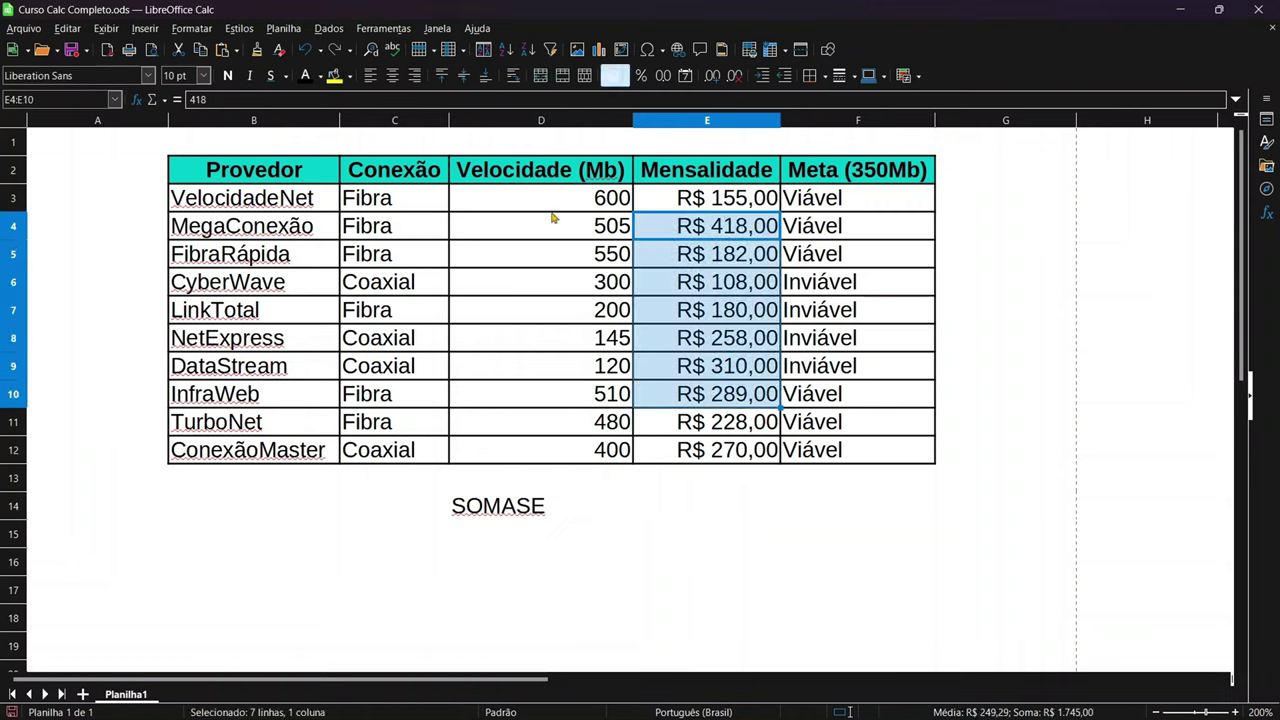
click(530, 540)
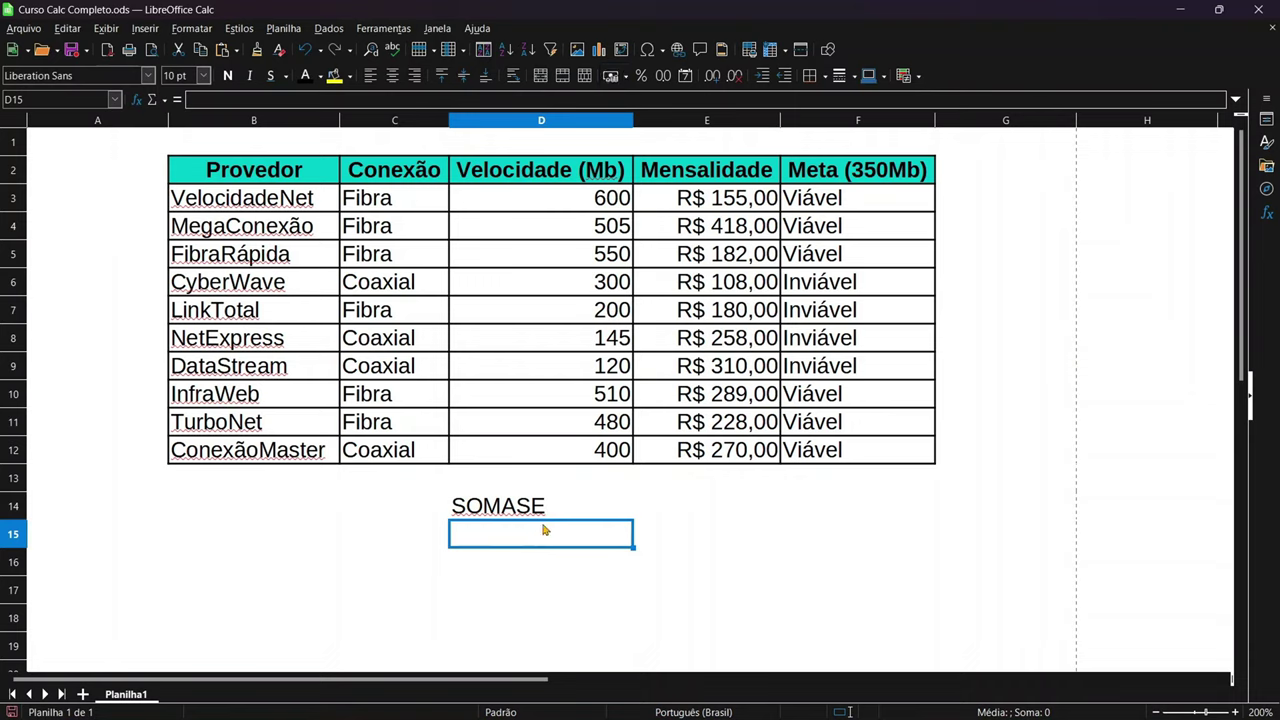
Enter the criterion Viável in D15, correcting the mistyped casing
text(vIÁVEL)
key(BackSpace)
key(BackSpace)
key(BackSpace)
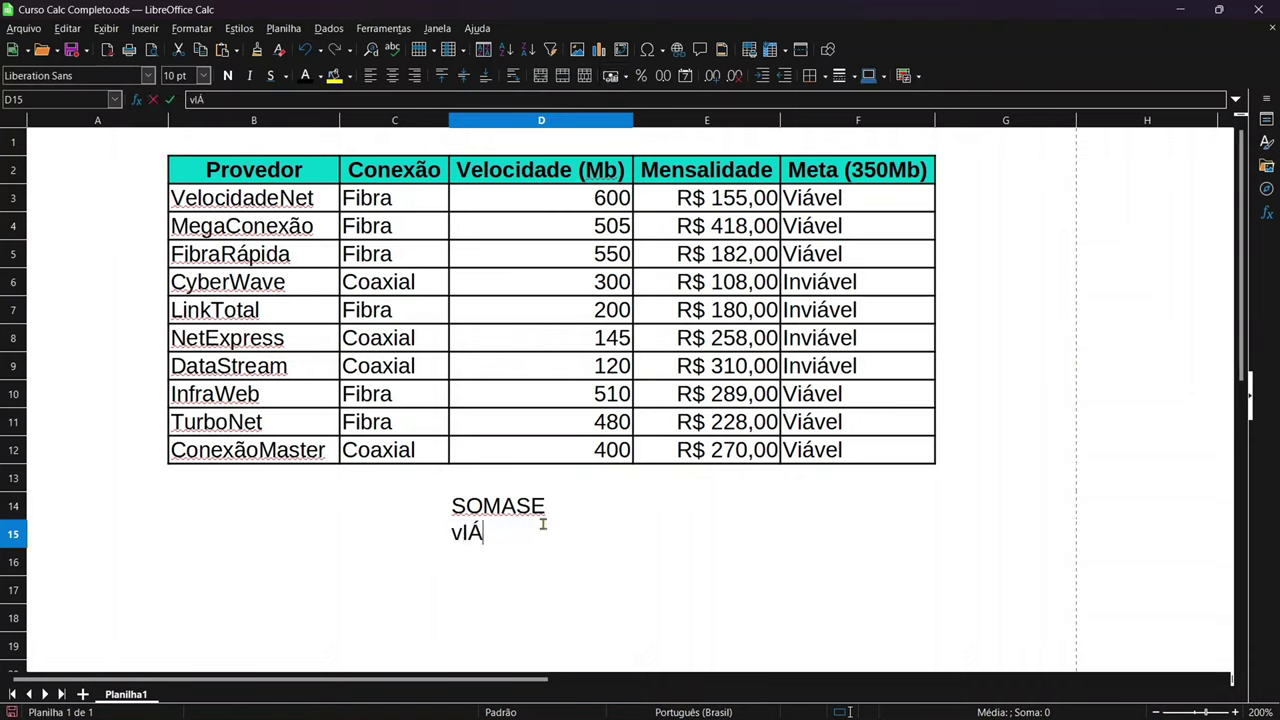
key(BackSpace)
key(BackSpace)
key(BackSpace)
text(Viável)
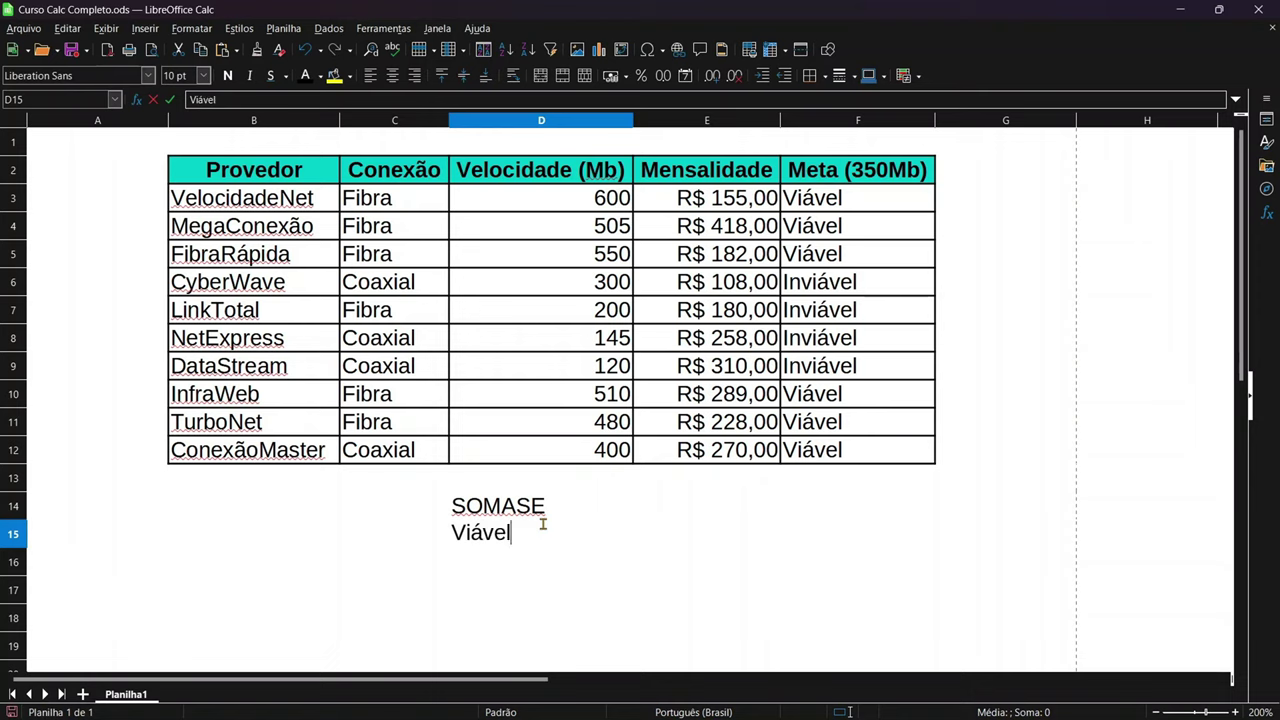
key(Tab)
Enter =SOMASE(F3:F12;D15;E3:E12) in E15, returning 1542
text(=soma)
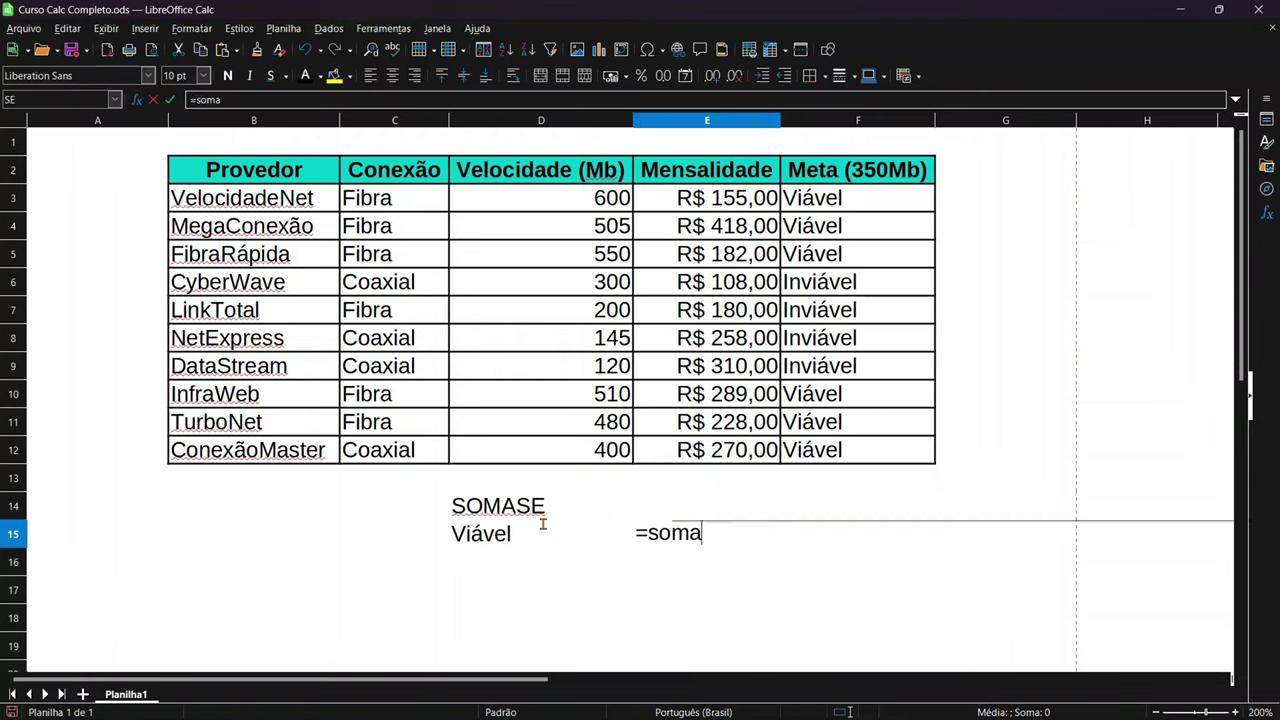
text(se)
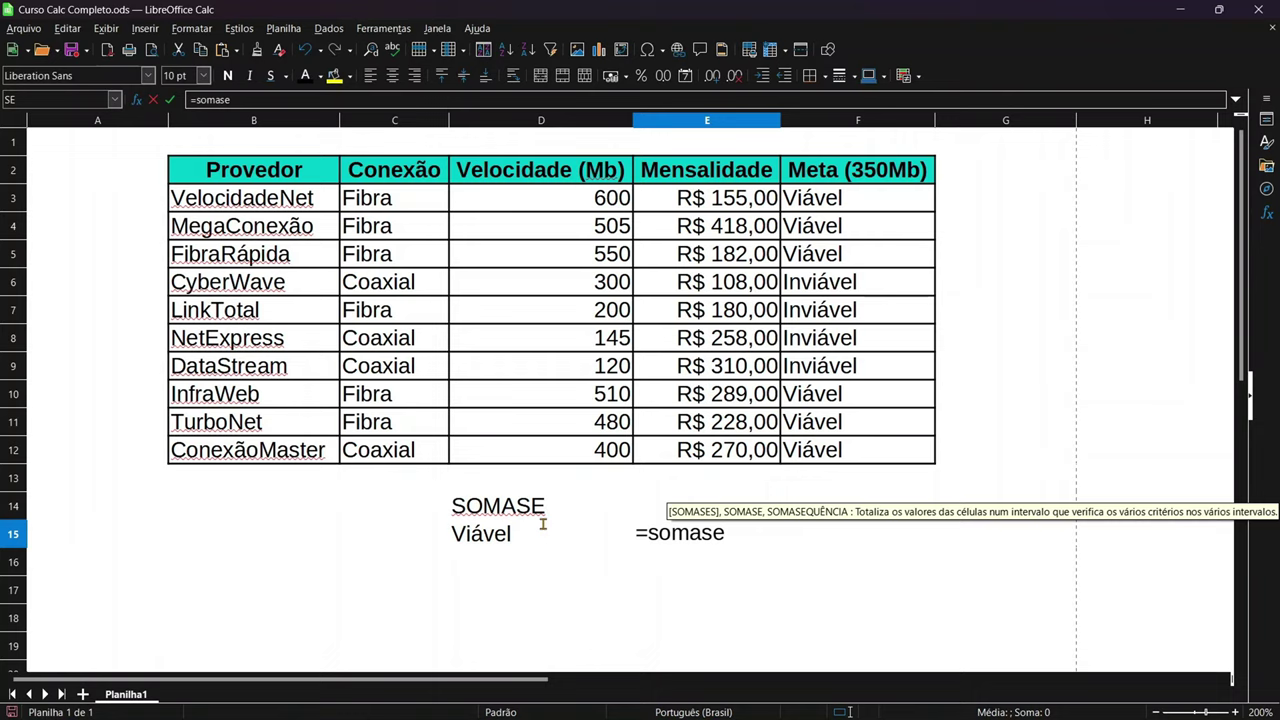
text(()
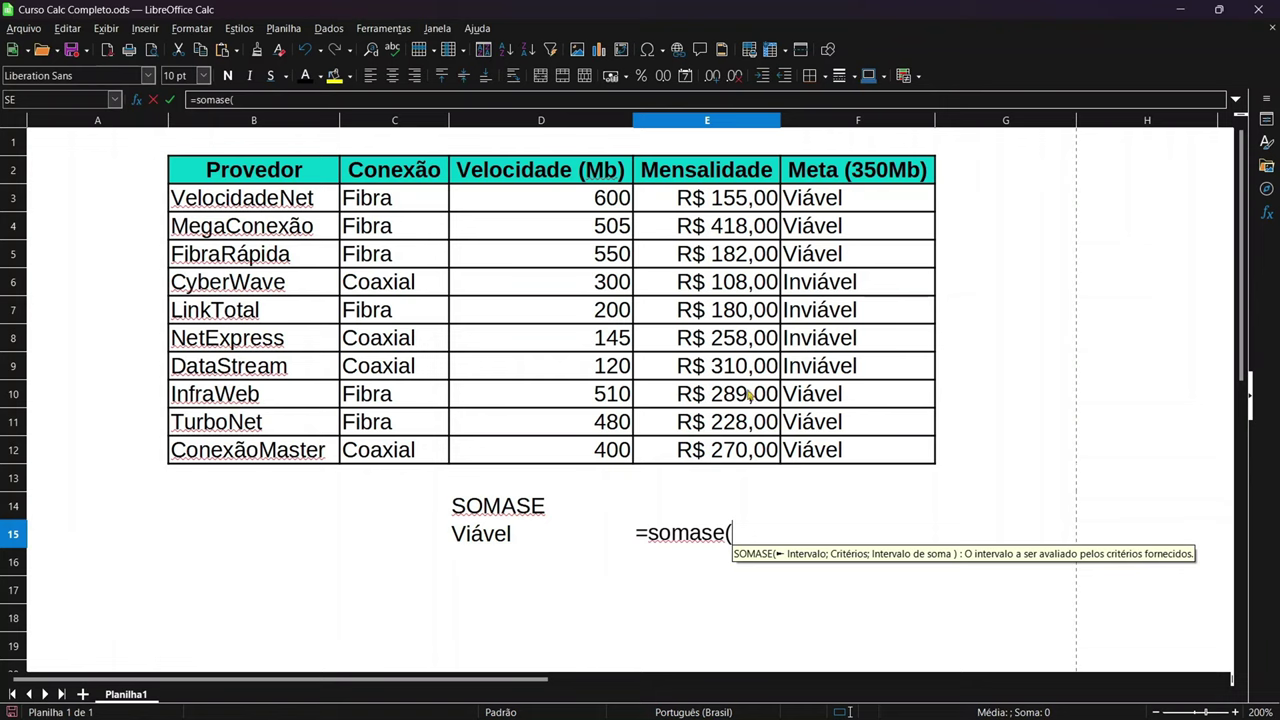
drag(835, 208, 828, 458)
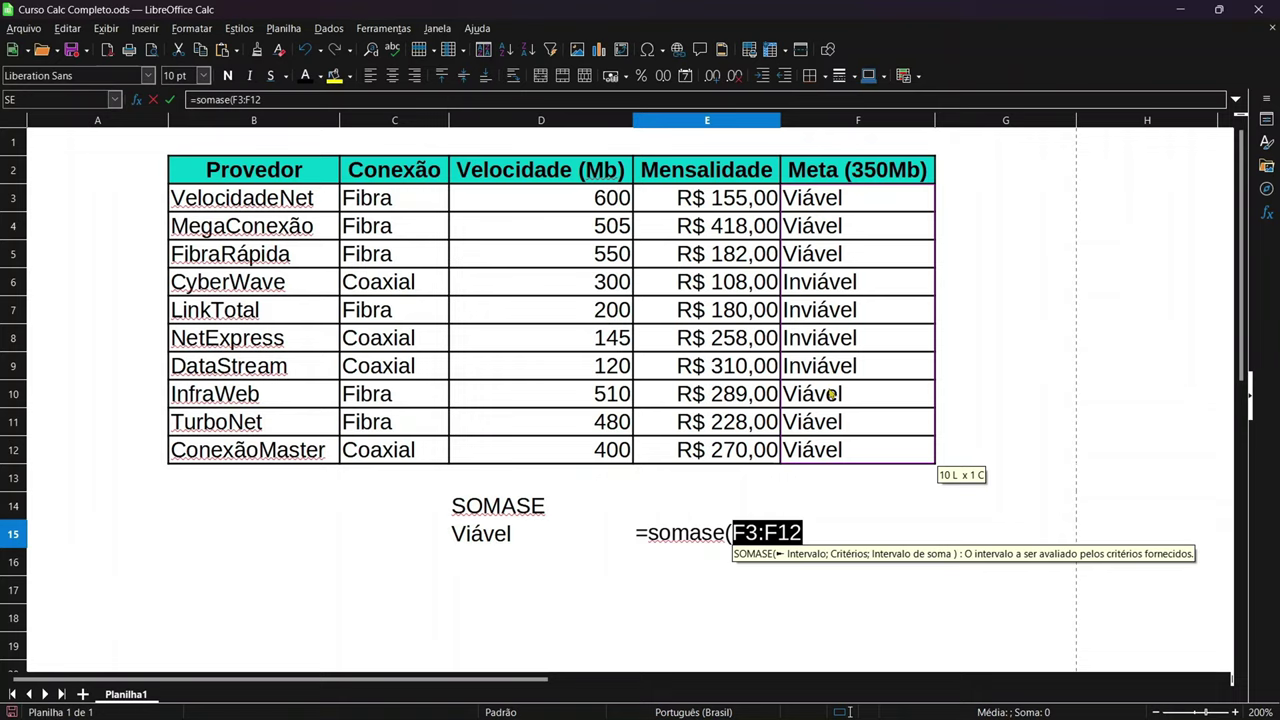
text(;)
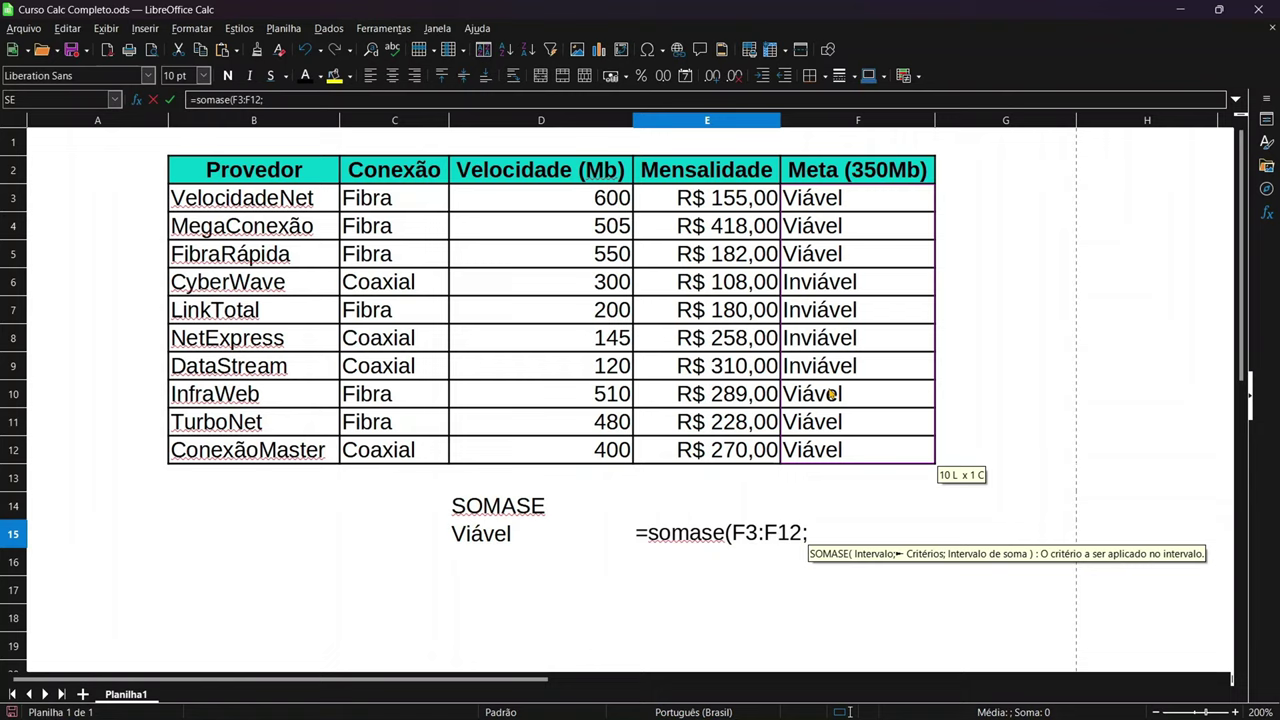
text(")
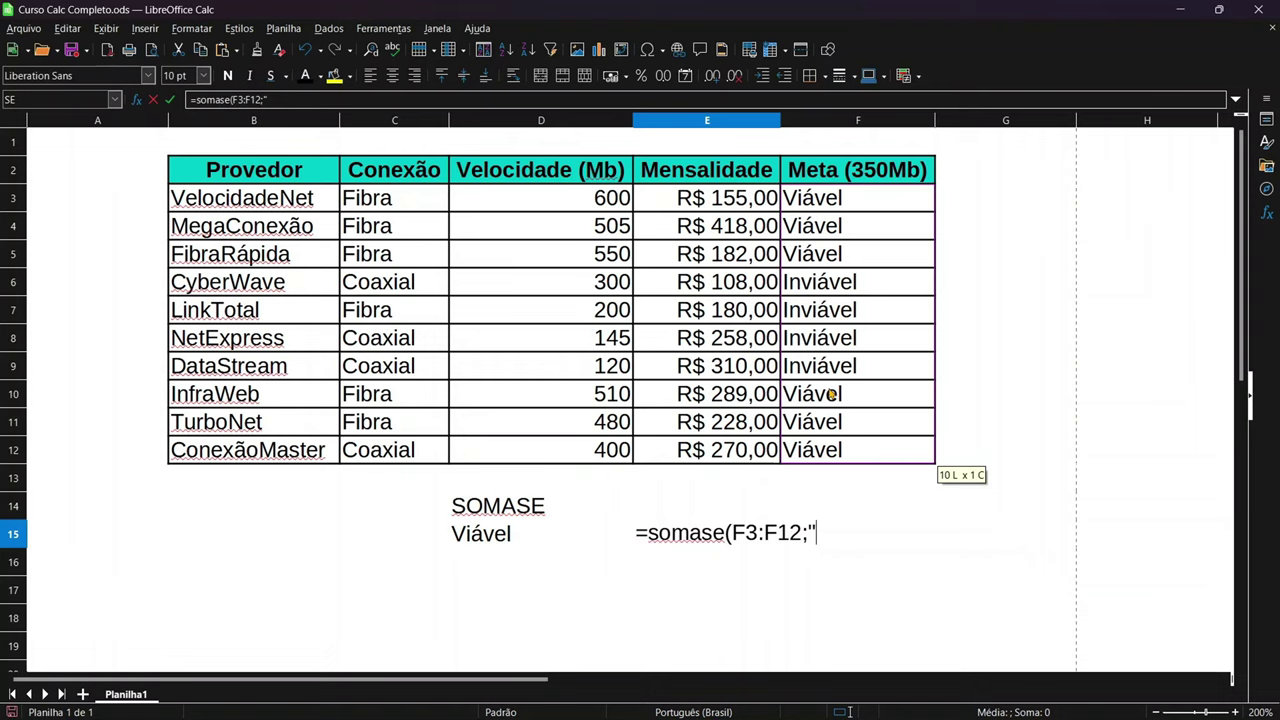
key(BackSpace)
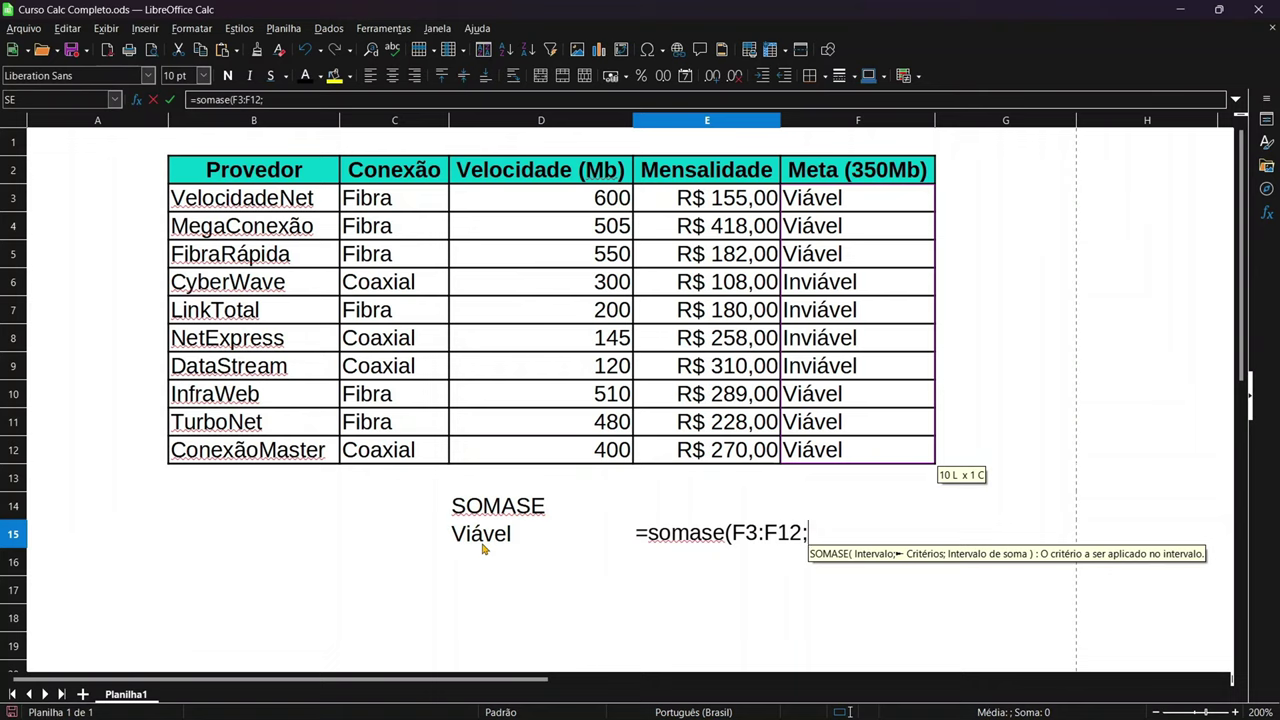
click(483, 548)
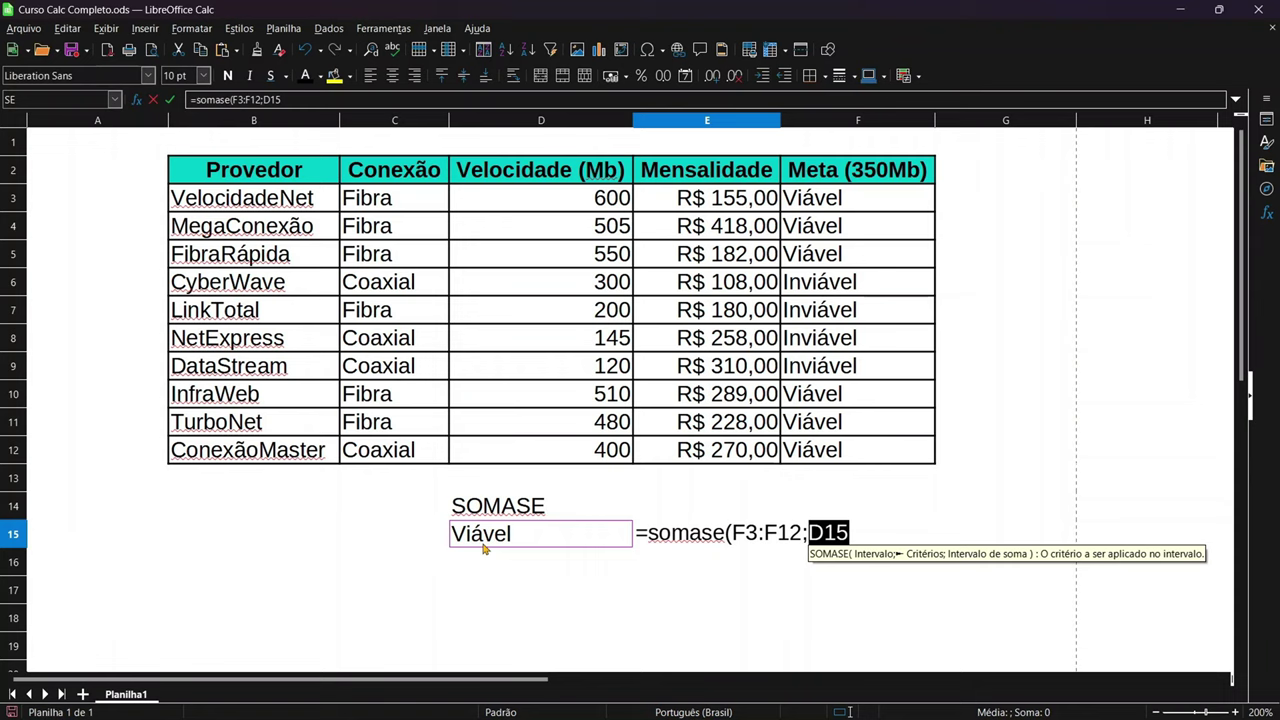
text(;)
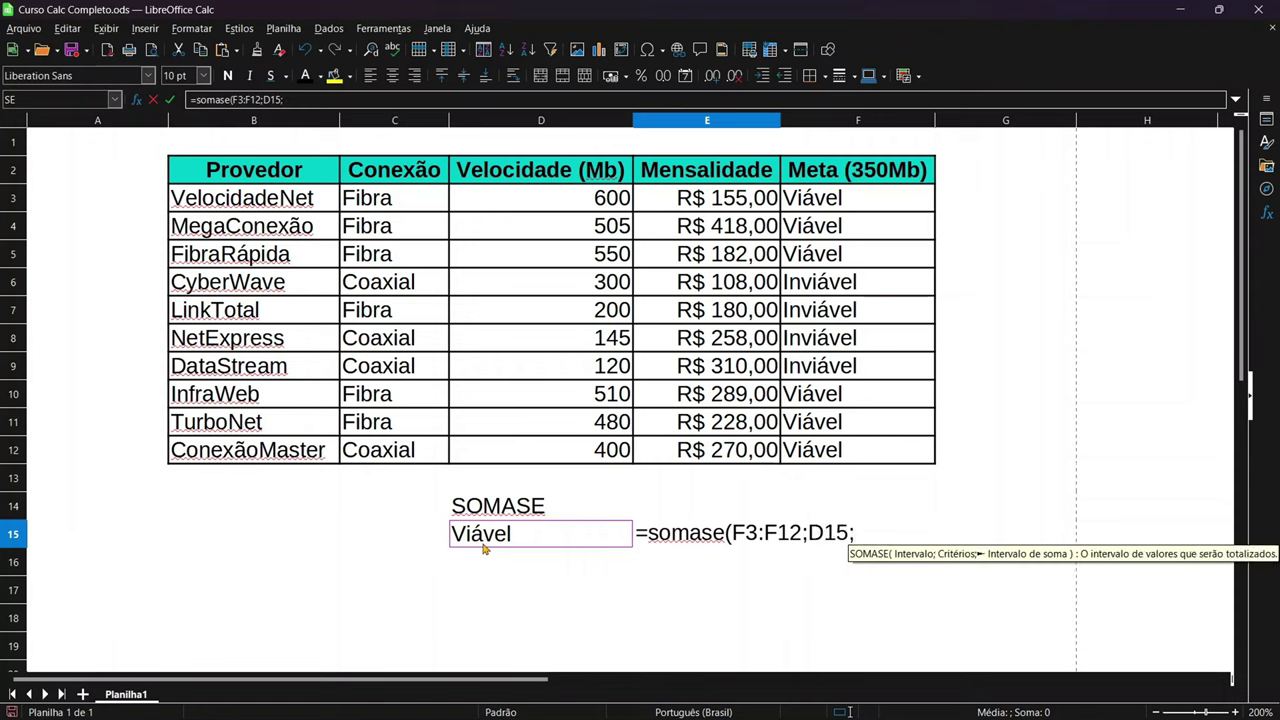
mouse_move(720, 200)
mouse_down()
mouse_move(722, 432)
mouse_move(703, 449)
mouse_up()
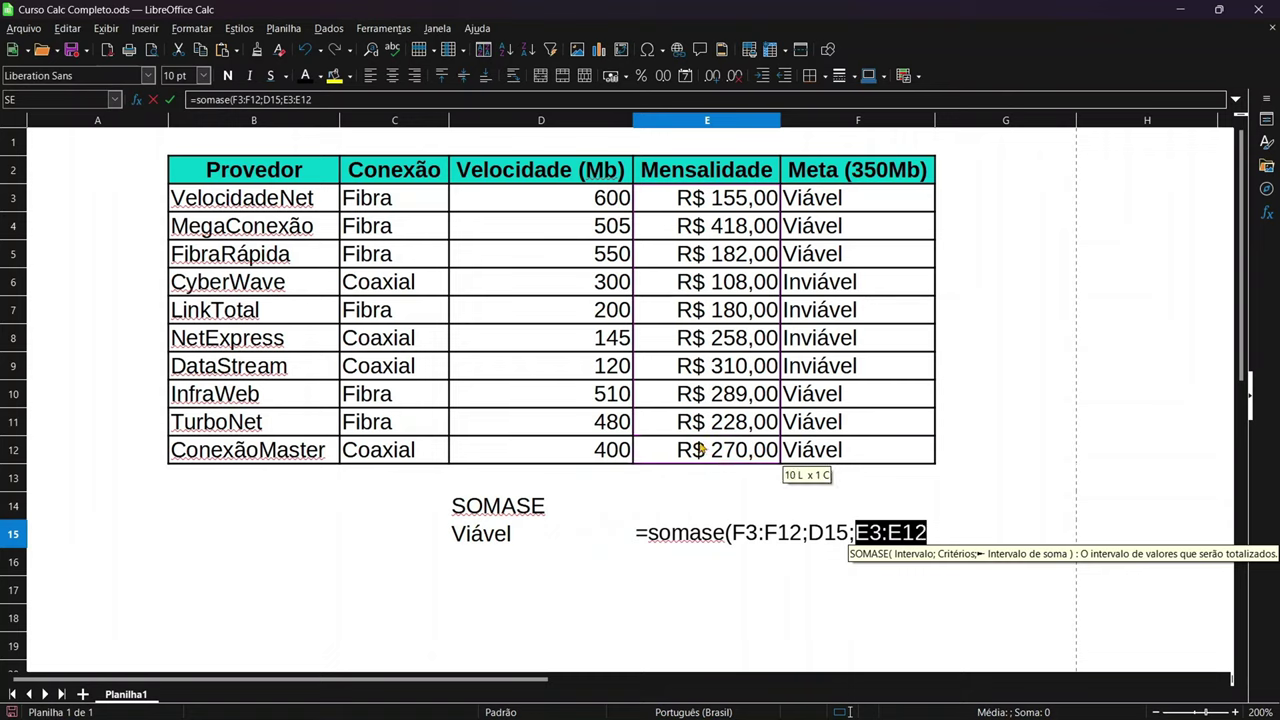
key(Return)
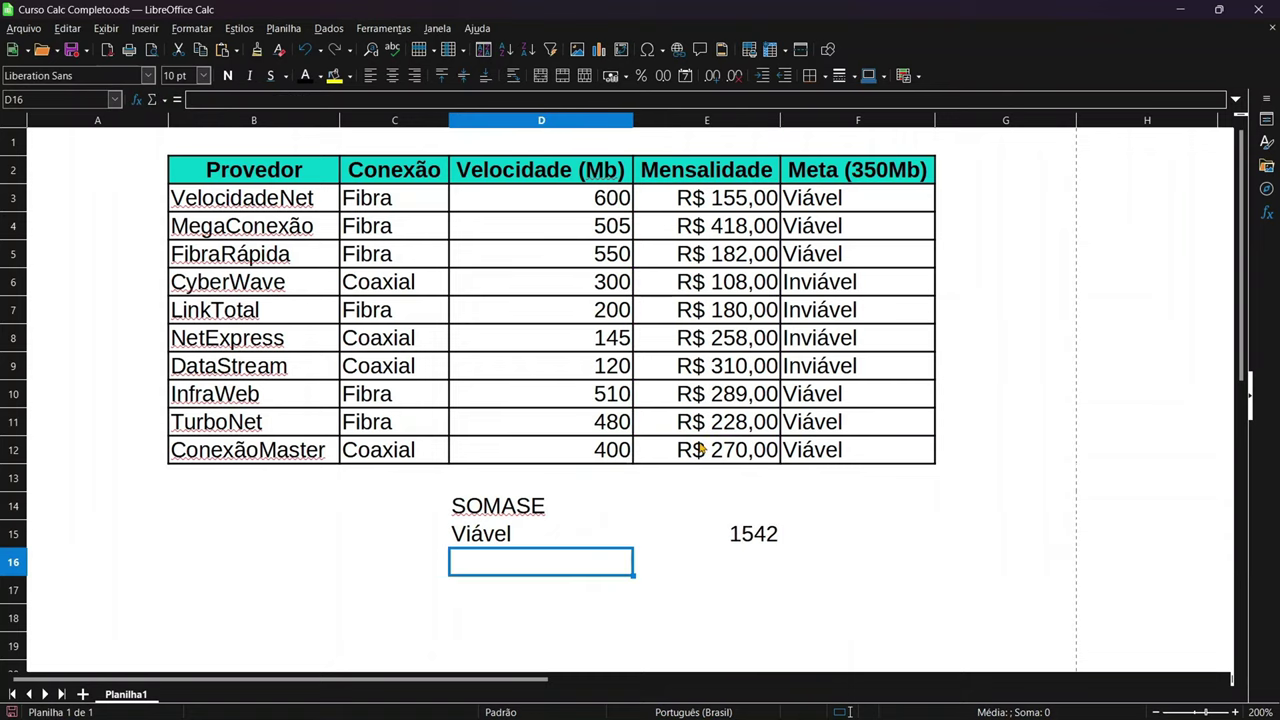
key(Up)
key(Right)
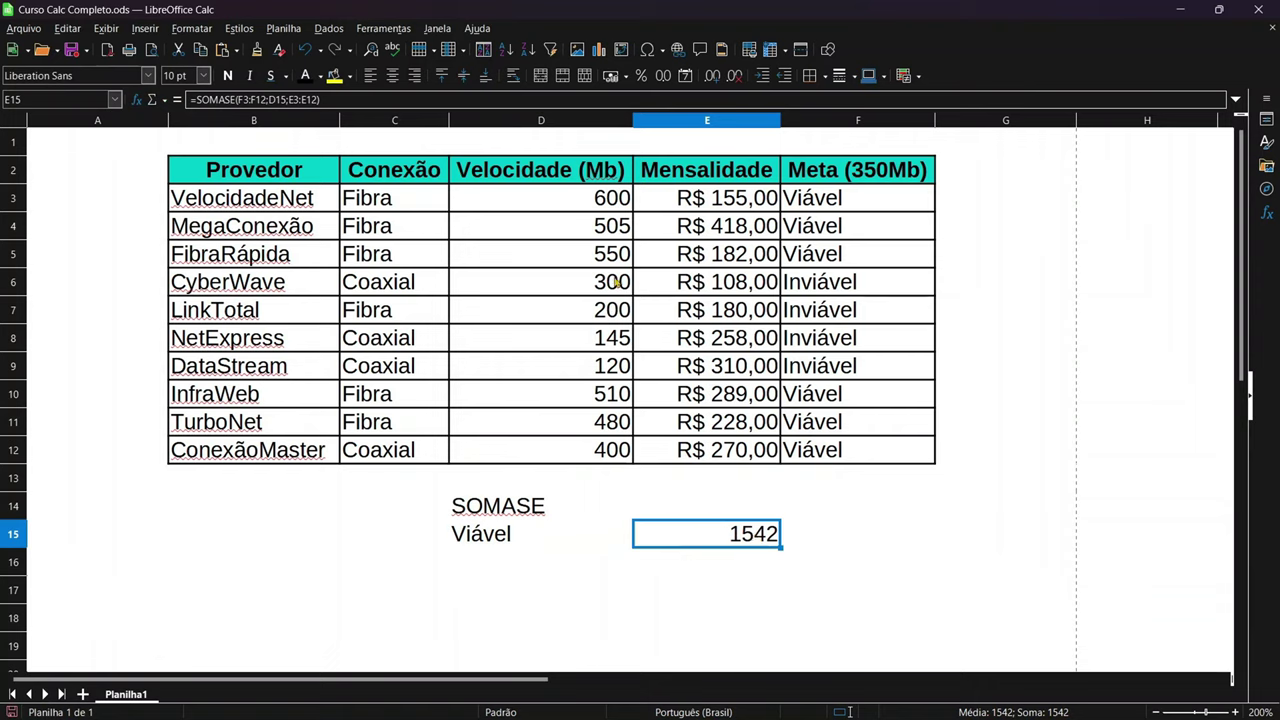
Format the E15 total as currency so it shows R$ 1.542,00
click(615, 75)
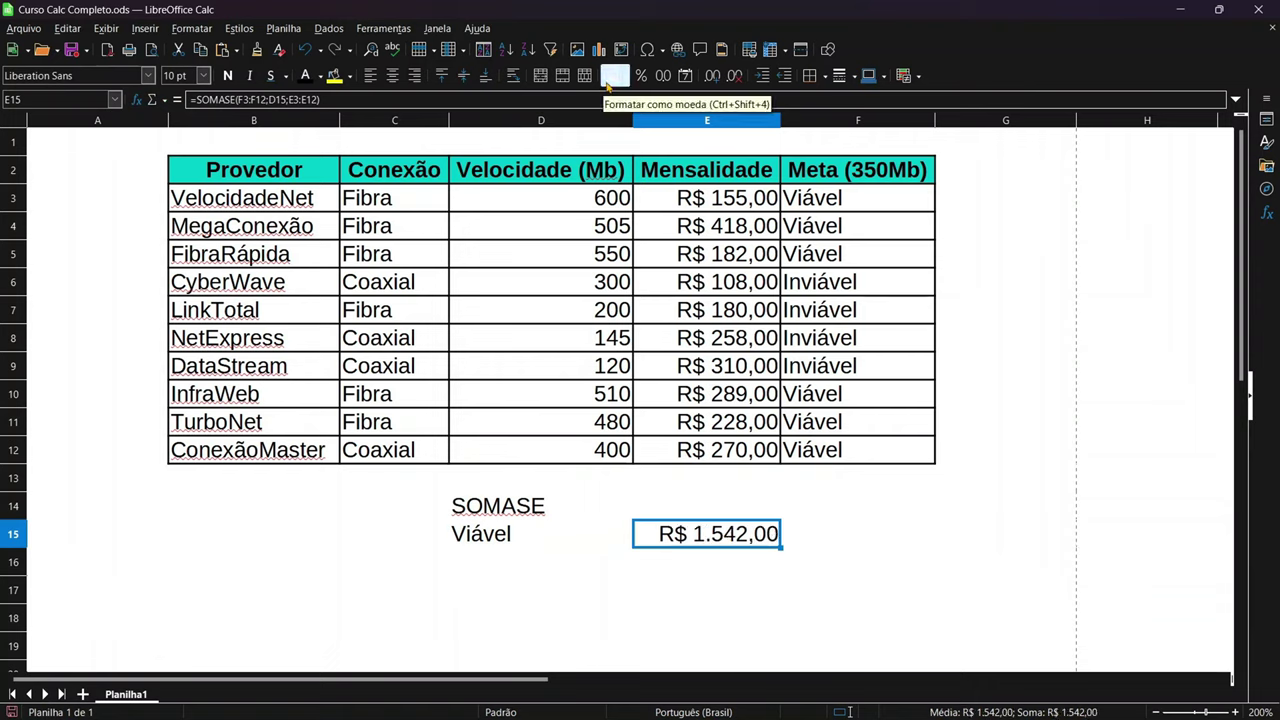
click(736, 602)
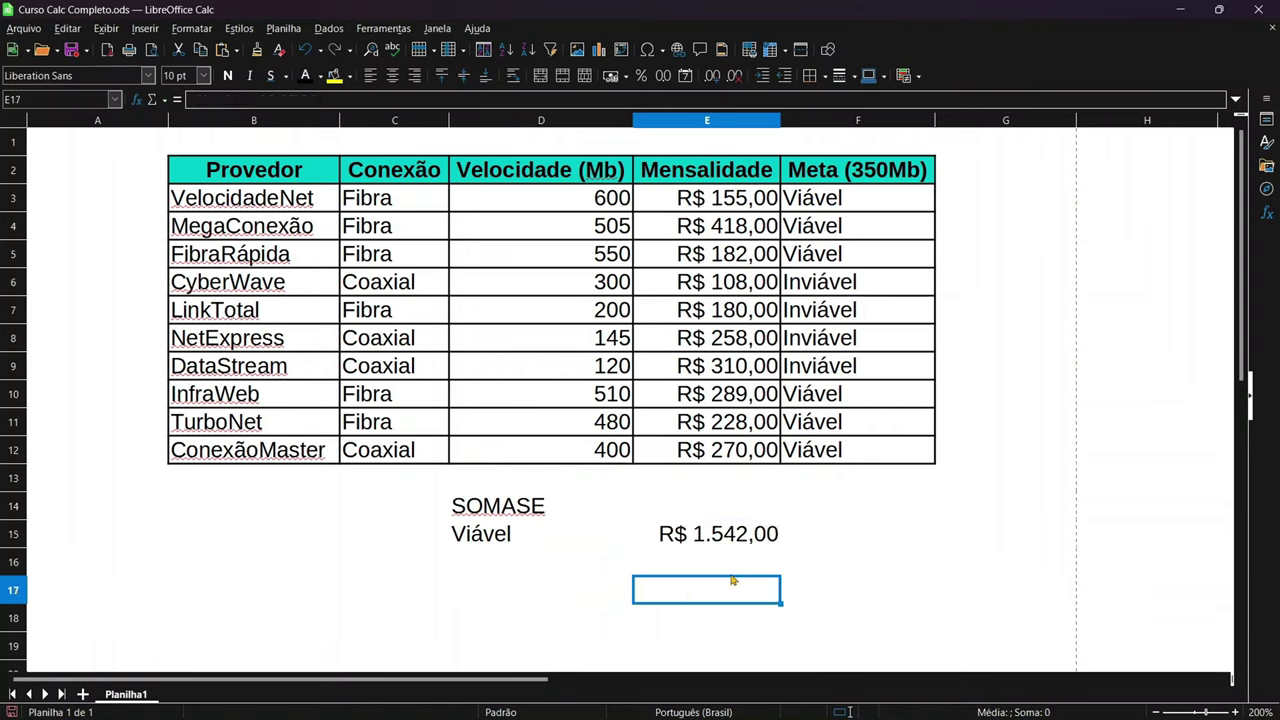
click(728, 542)
click(547, 538)
click(731, 535)
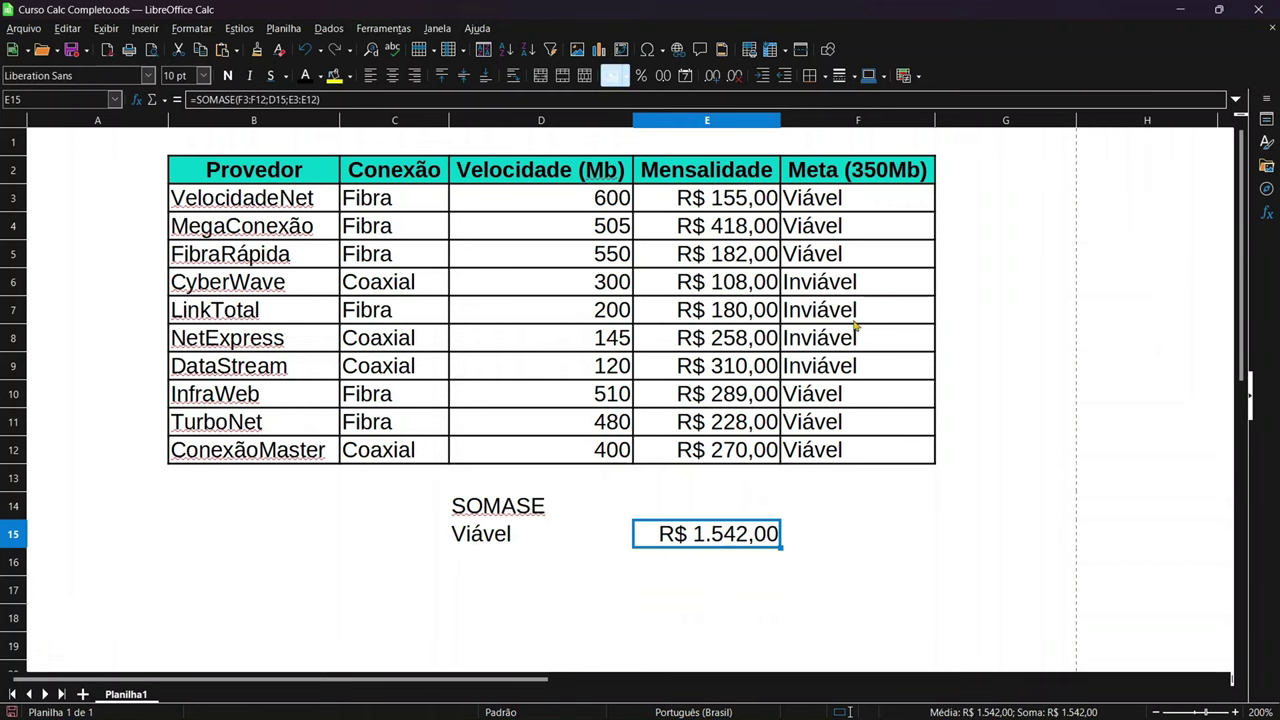
drag(848, 200, 850, 422)
click(750, 527)
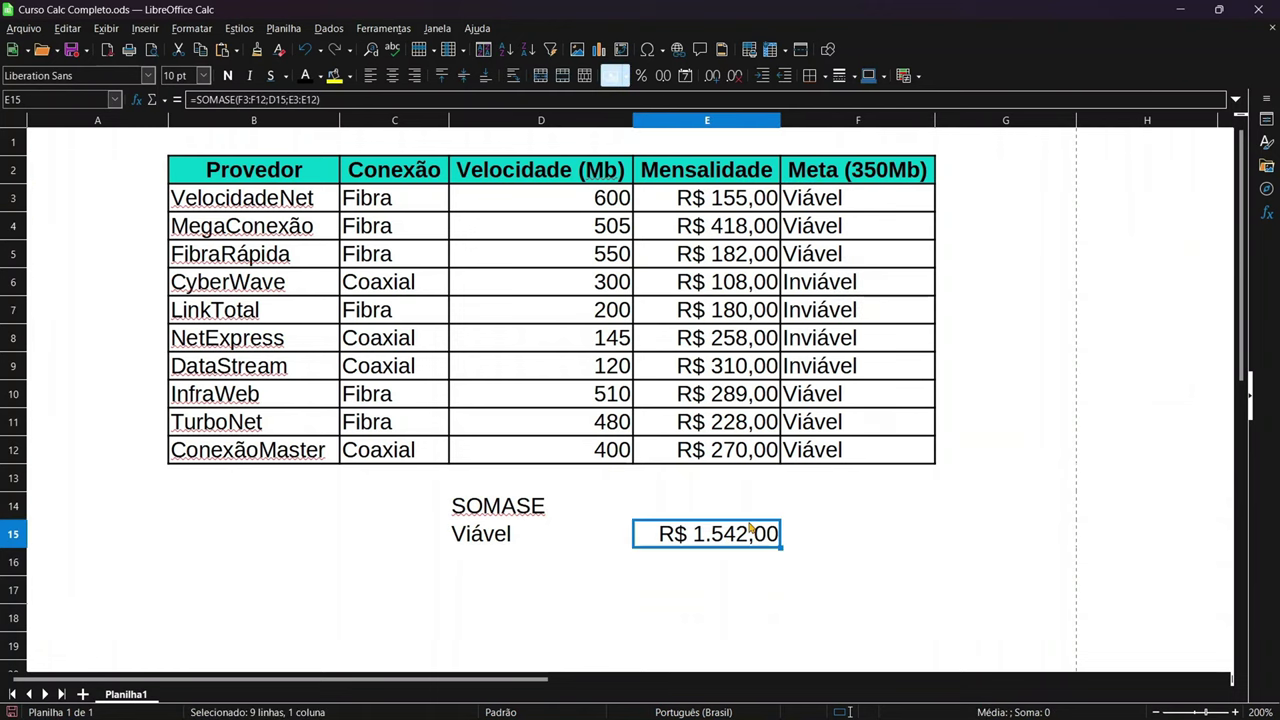
Select the Viável fees E3:E5 and E10:E12 to compare their sum with E15
click(760, 504)
click(745, 478)
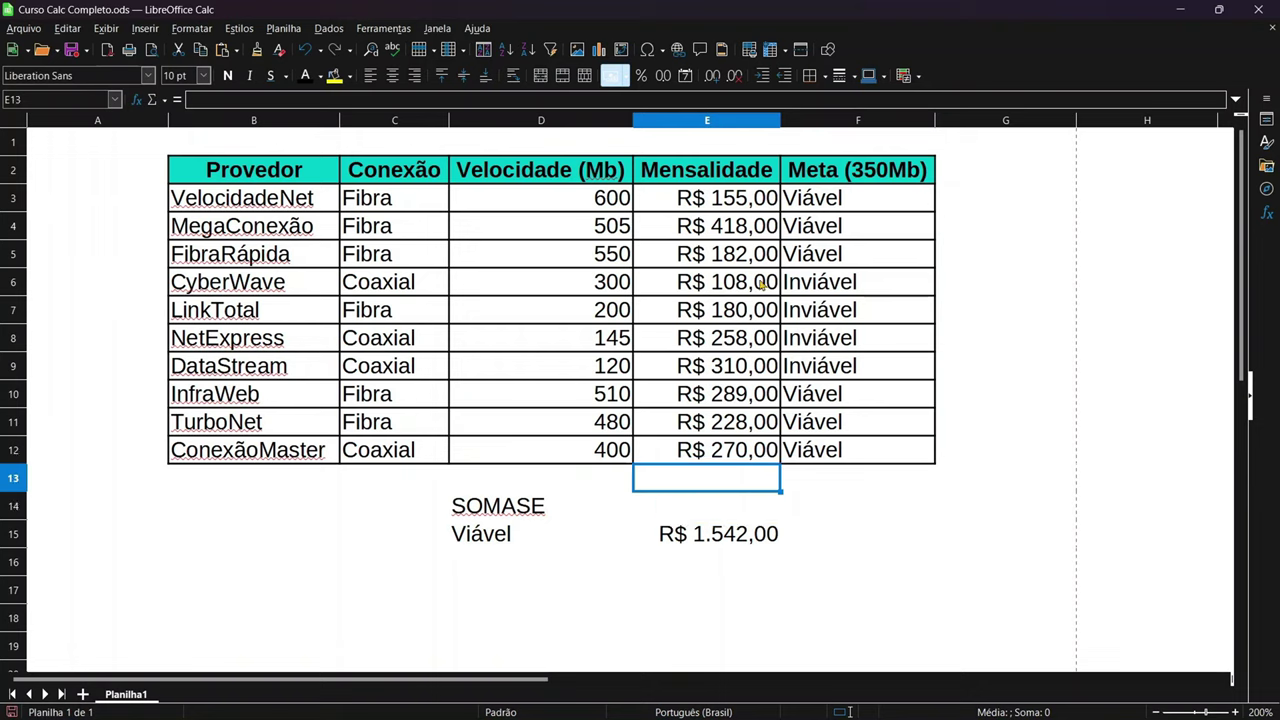
click(756, 206)
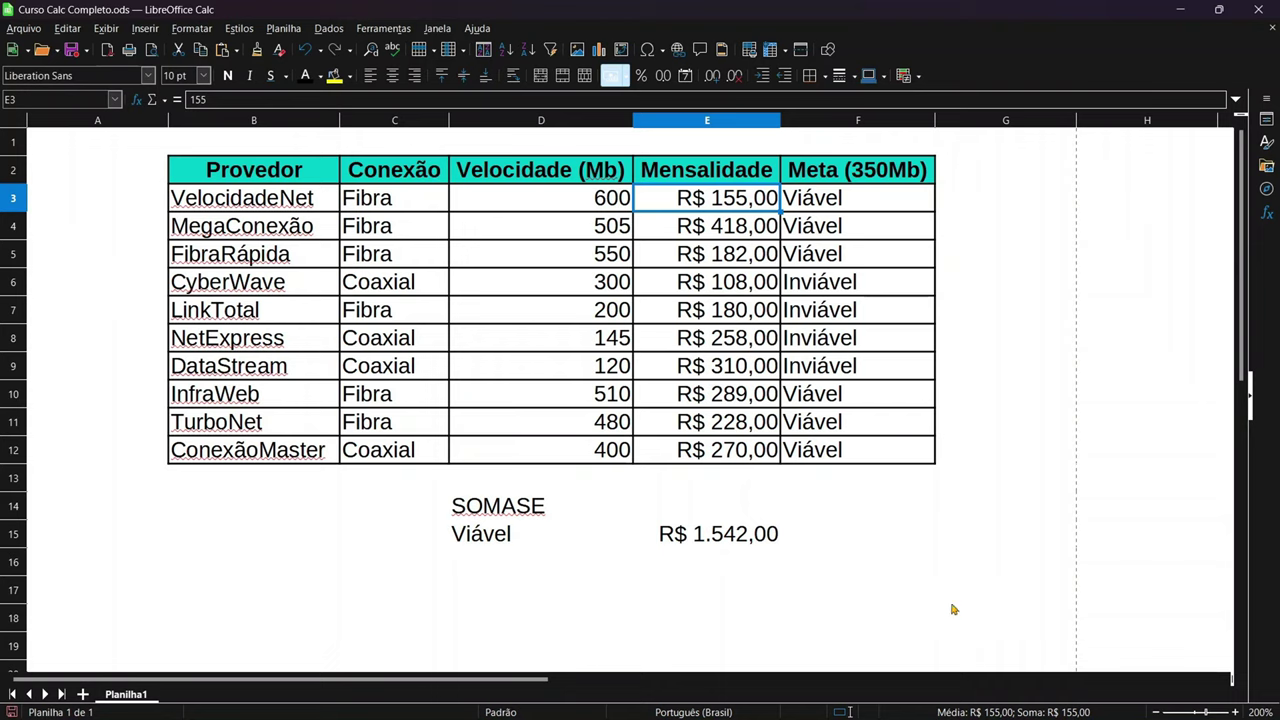
shift+click(748, 234)
shift+click(746, 260)
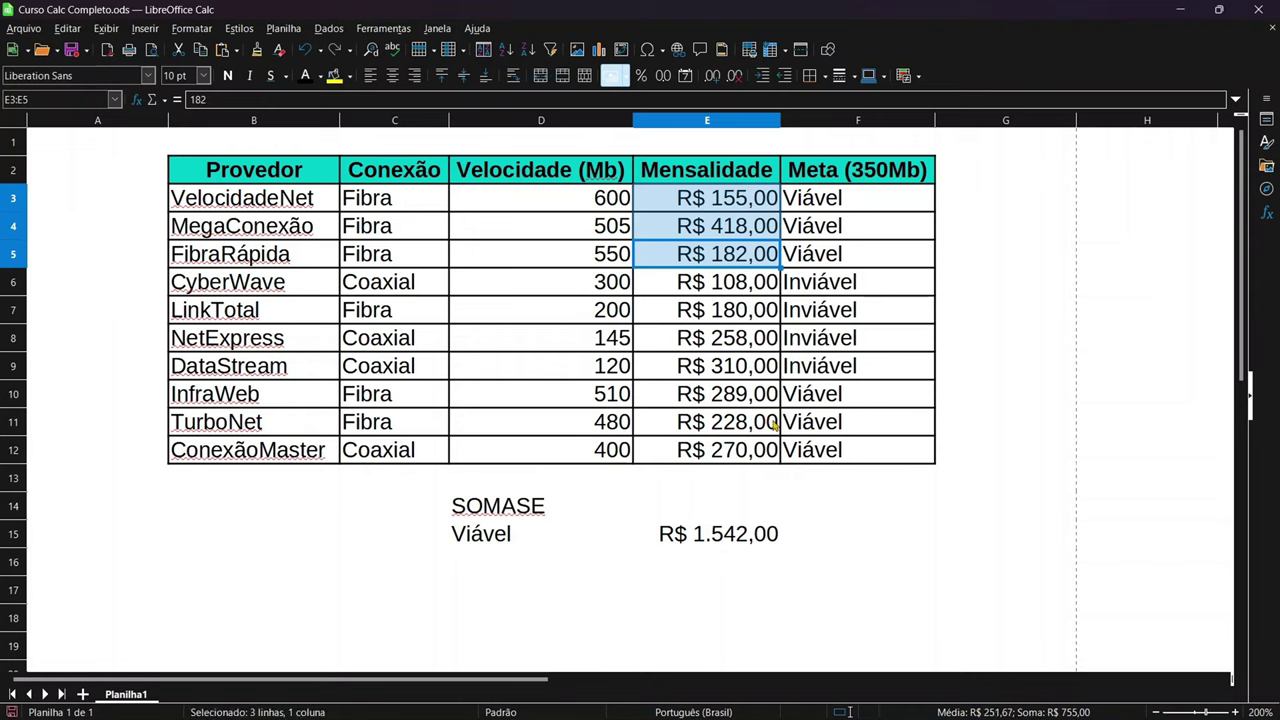
drag(762, 398, 744, 458)
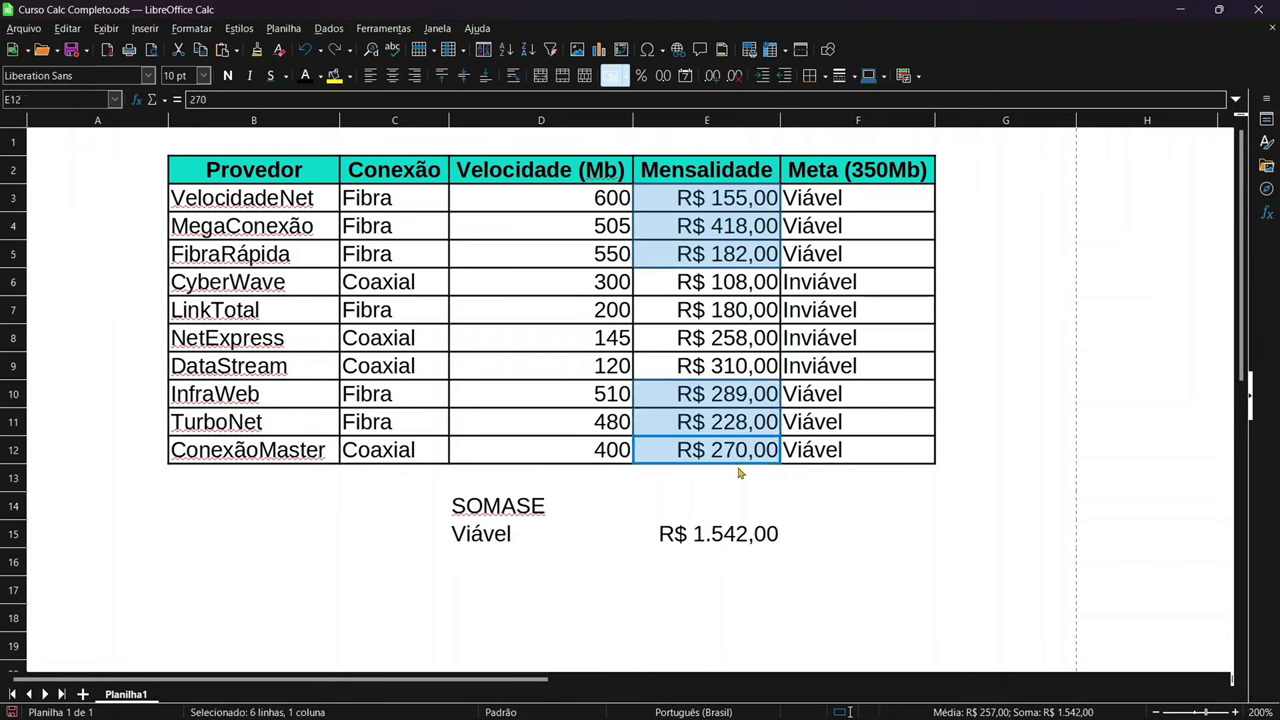
click(722, 540)
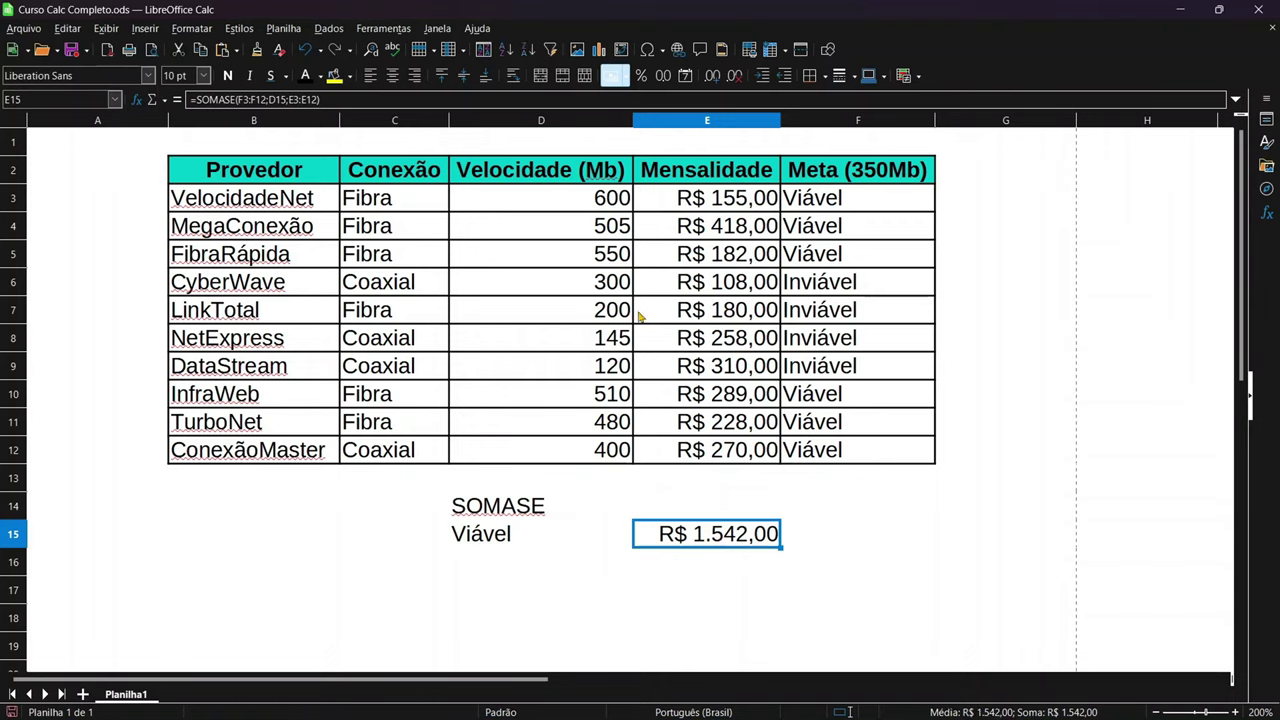
click(589, 210)
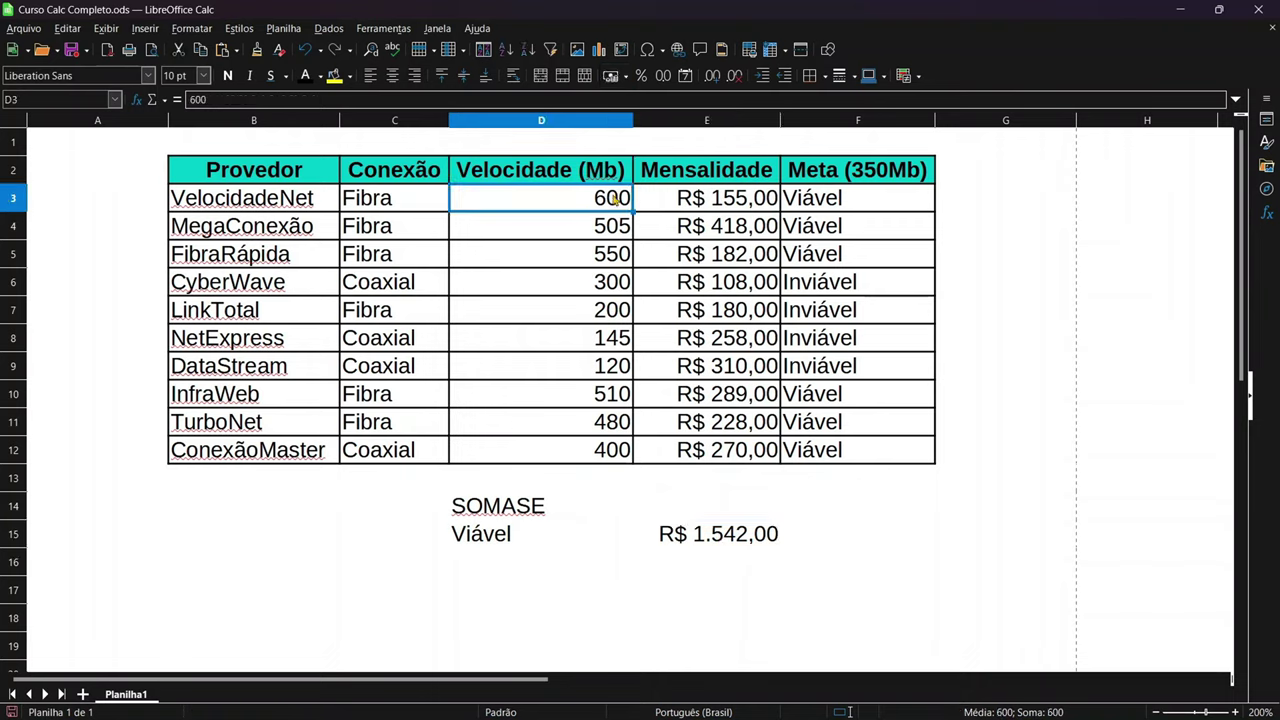
Temporarily set VelocidadeNet's speed in D3 to 80 and check the E15 total
text(80)
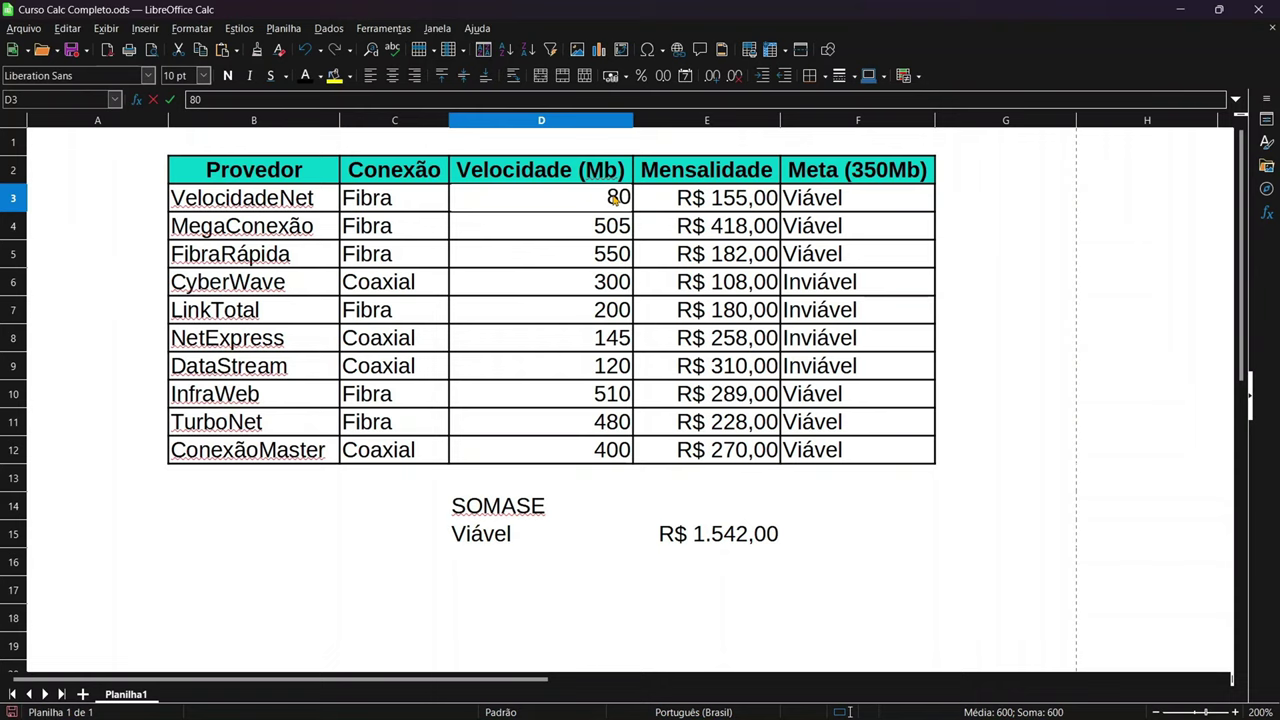
key(Return)
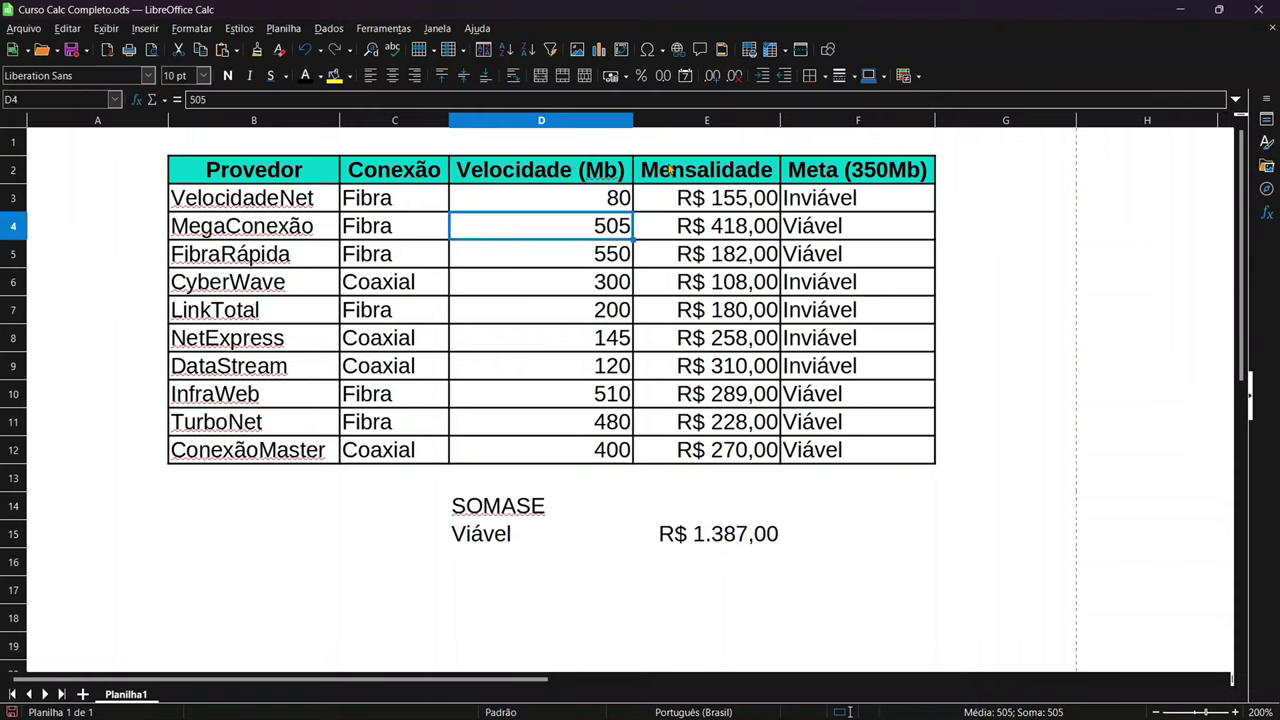
click(742, 546)
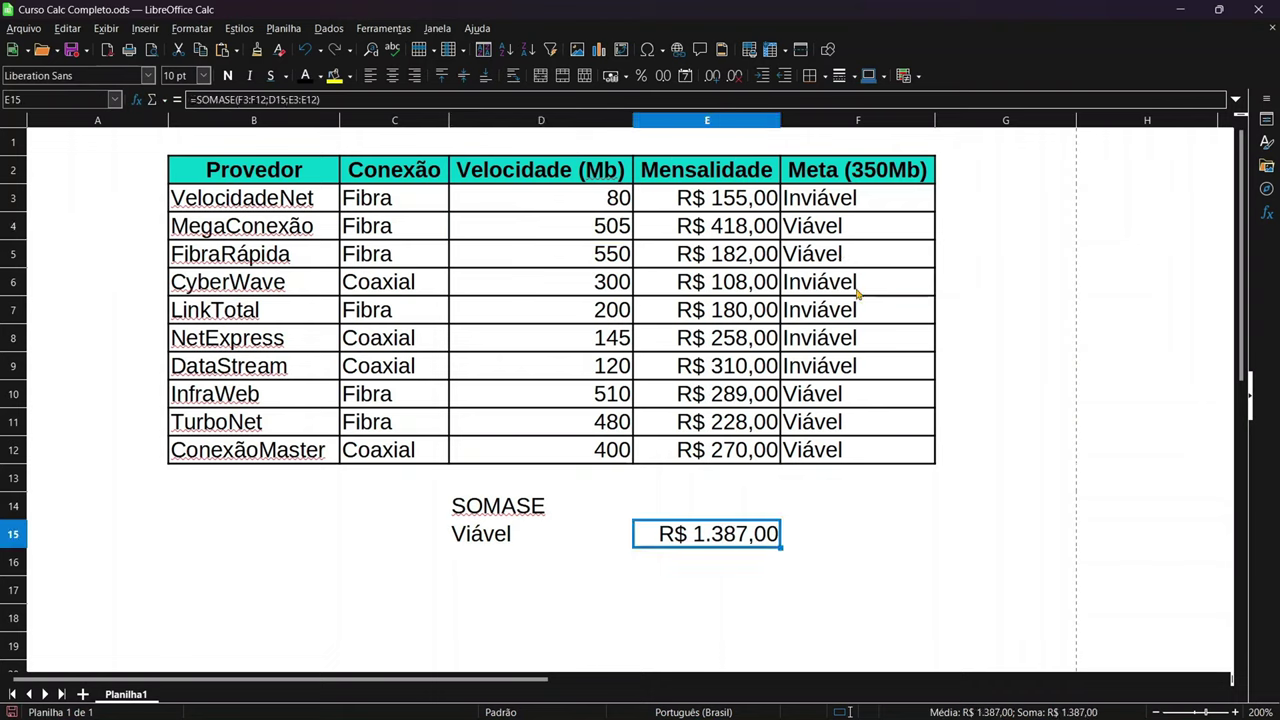
click(851, 208)
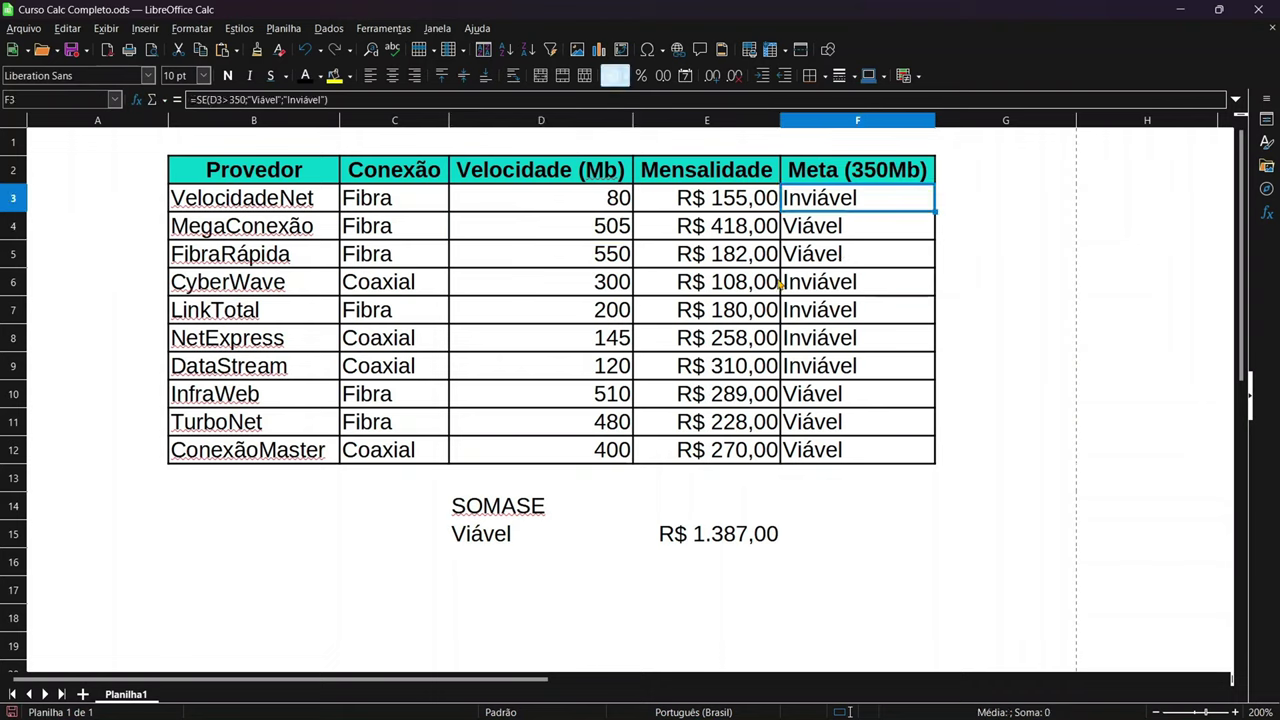
Change the D15 criterion to Inviável, giving R$ 856,00, and restore D3 to 600
click(506, 540)
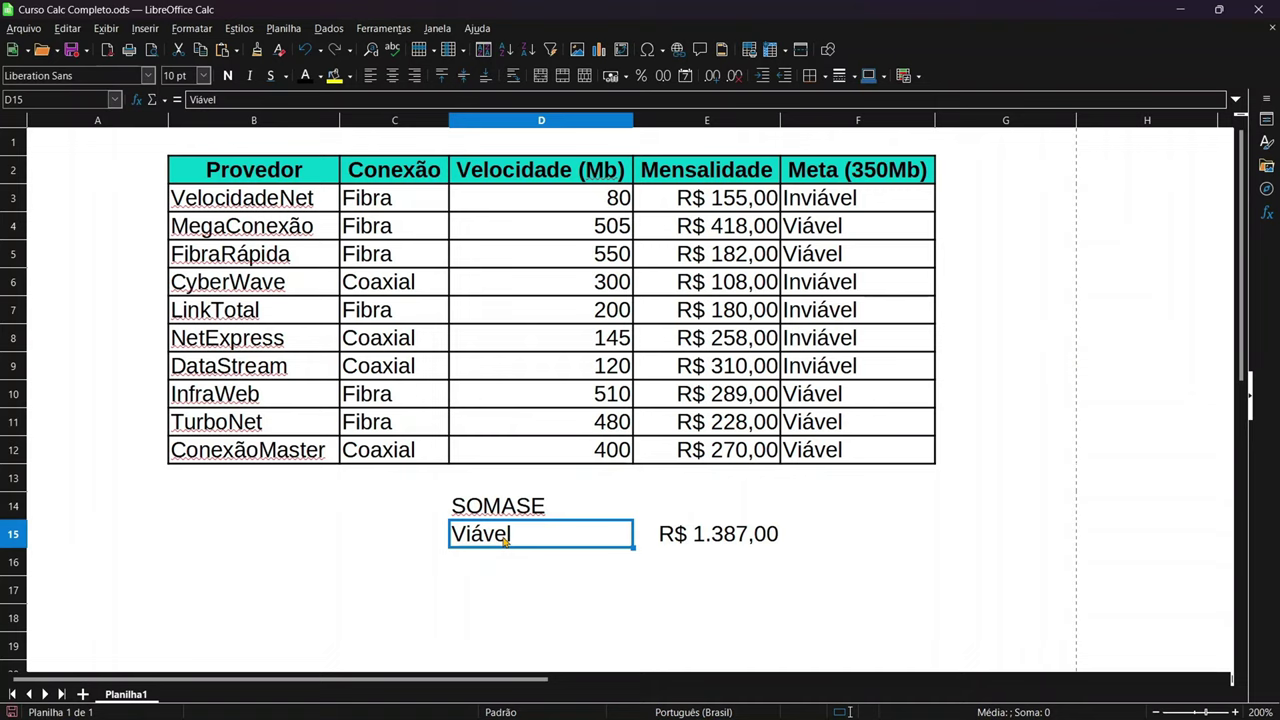
key(BackSpace)
text(Inv)
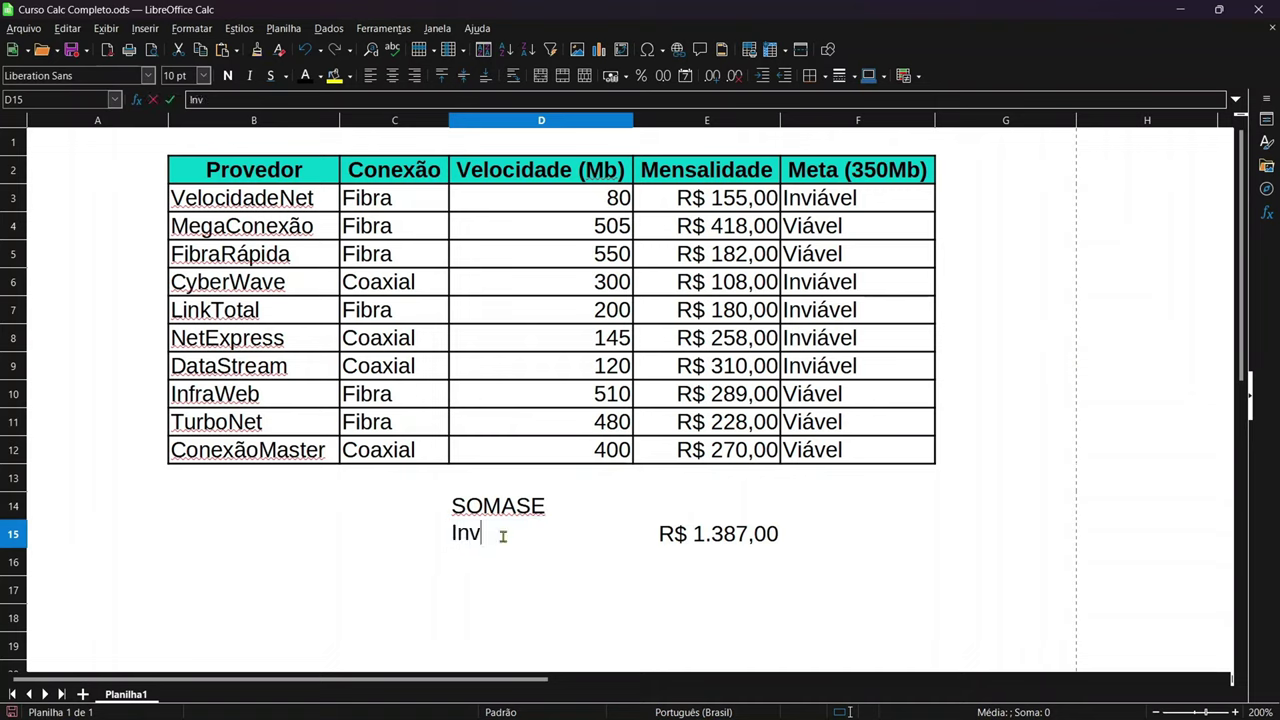
text(iável)
key(Return)
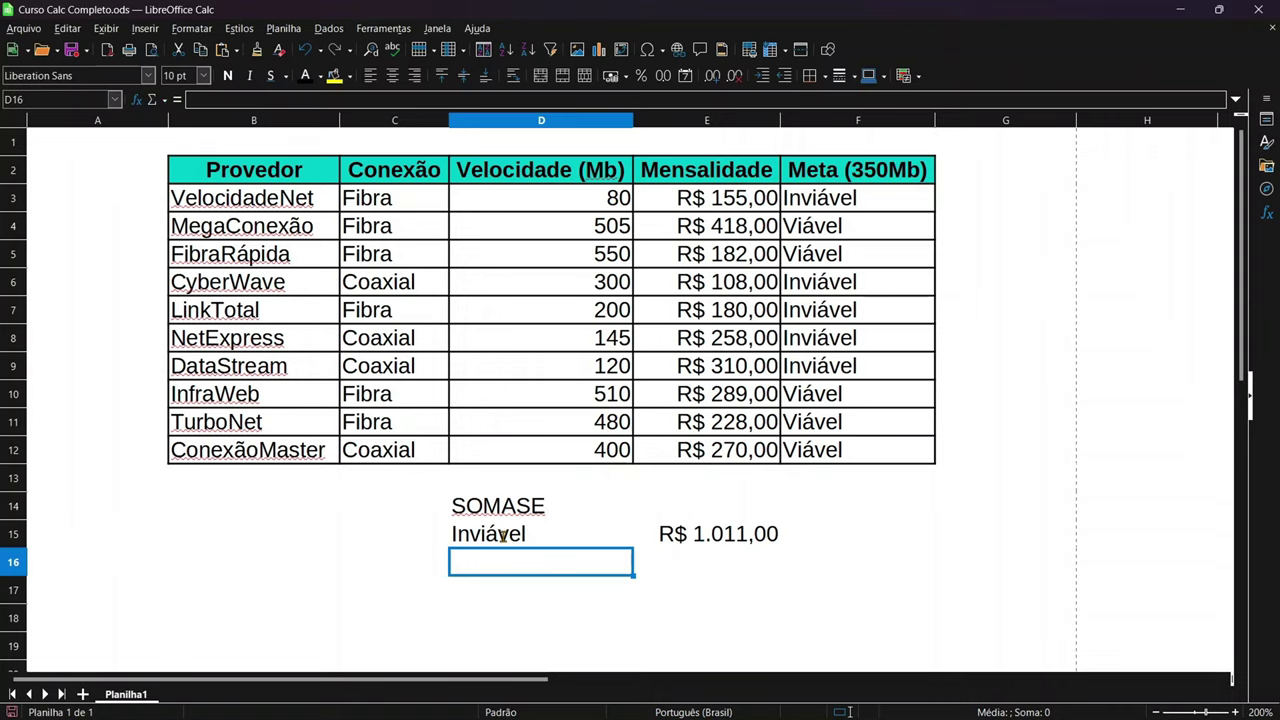
click(613, 204)
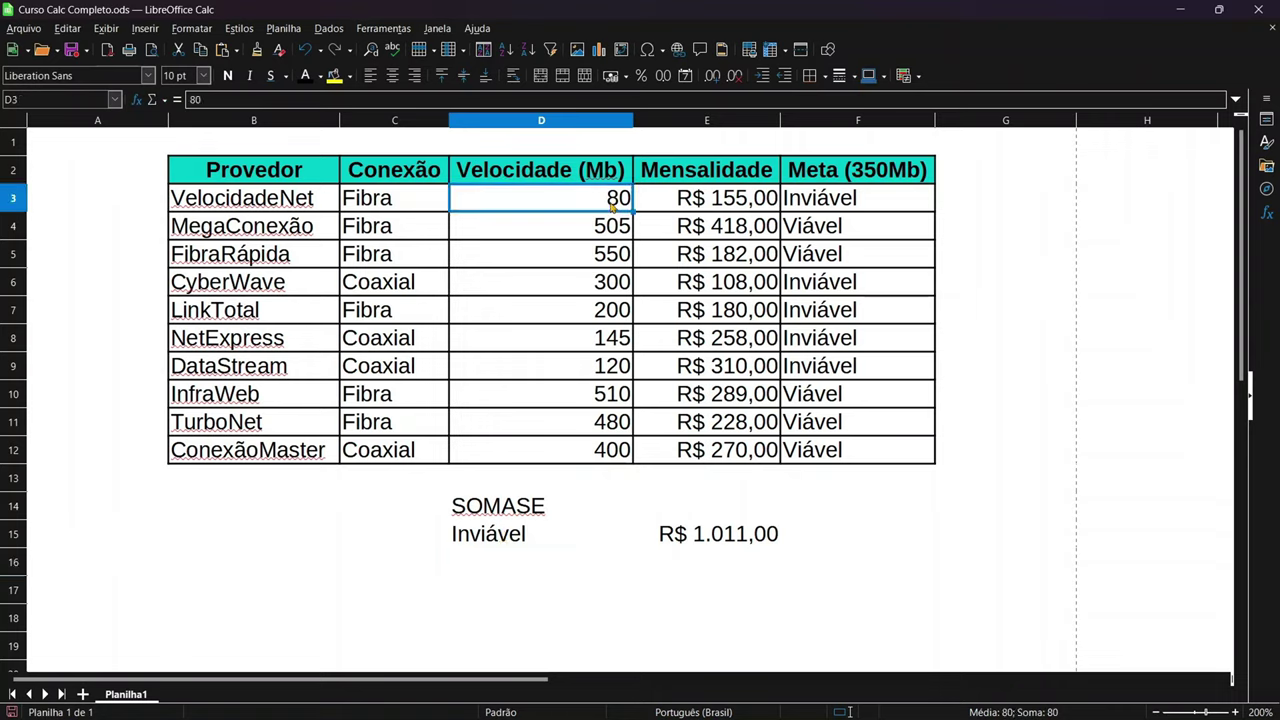
text(600)
key(Return)
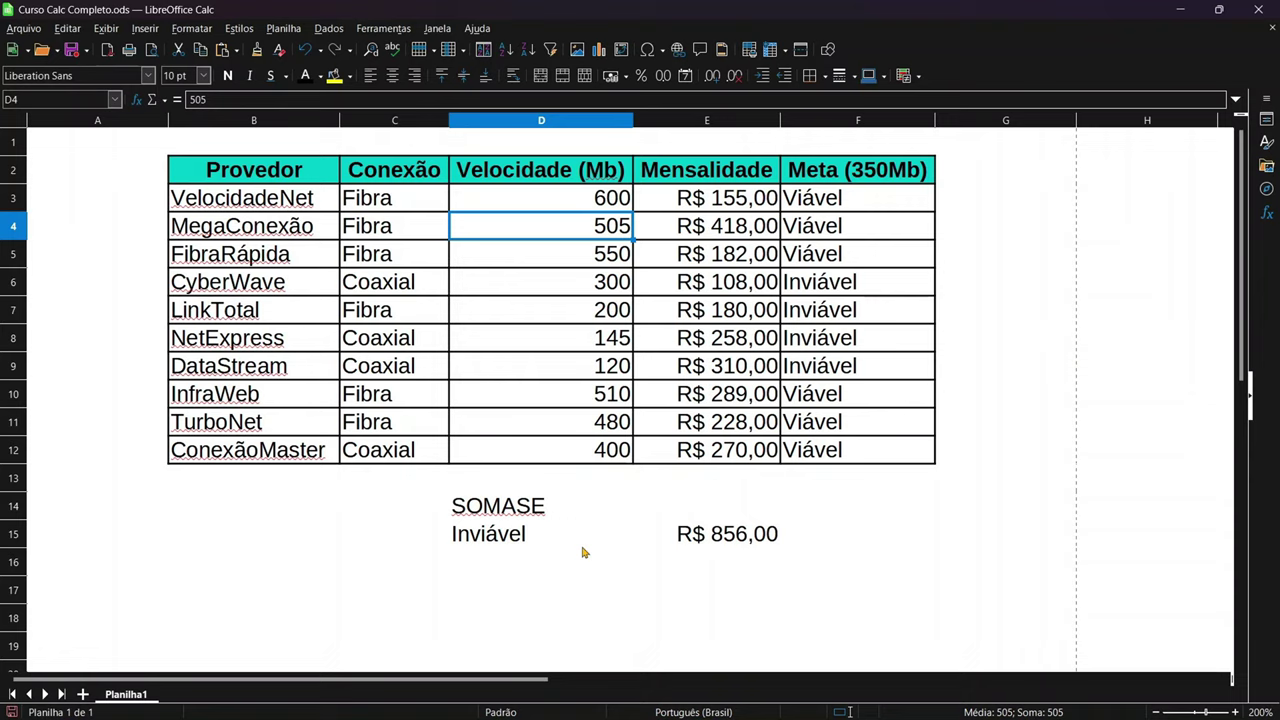
Delete the SOMASE block in D14:E17, then select the Meta values F3:F12
drag(498, 506, 766, 598)
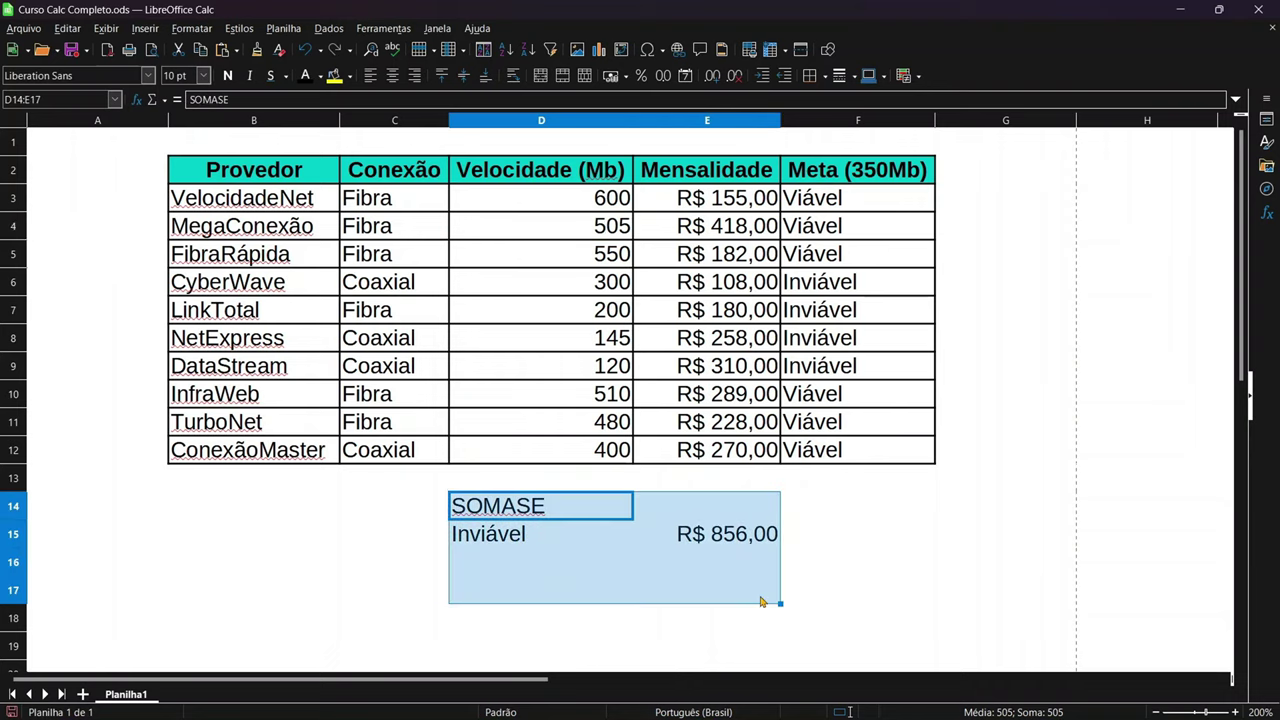
key(Delete)
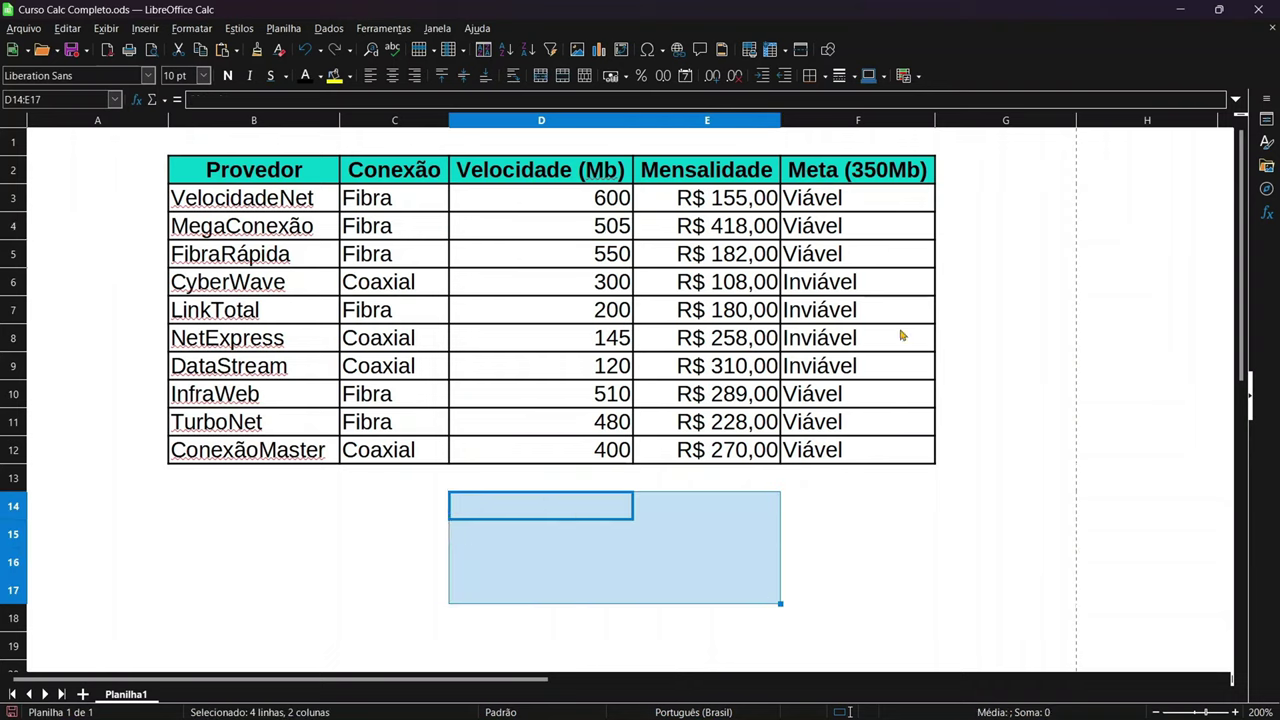
click(655, 281)
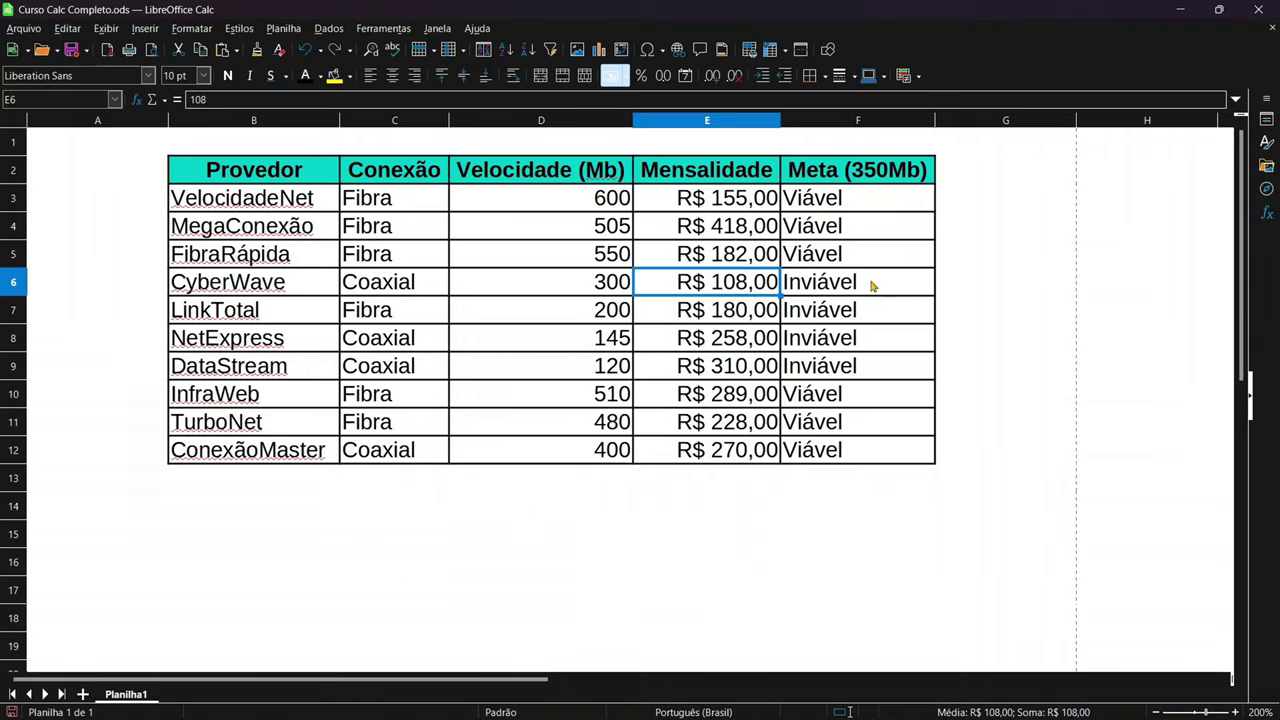
drag(843, 197, 841, 457)
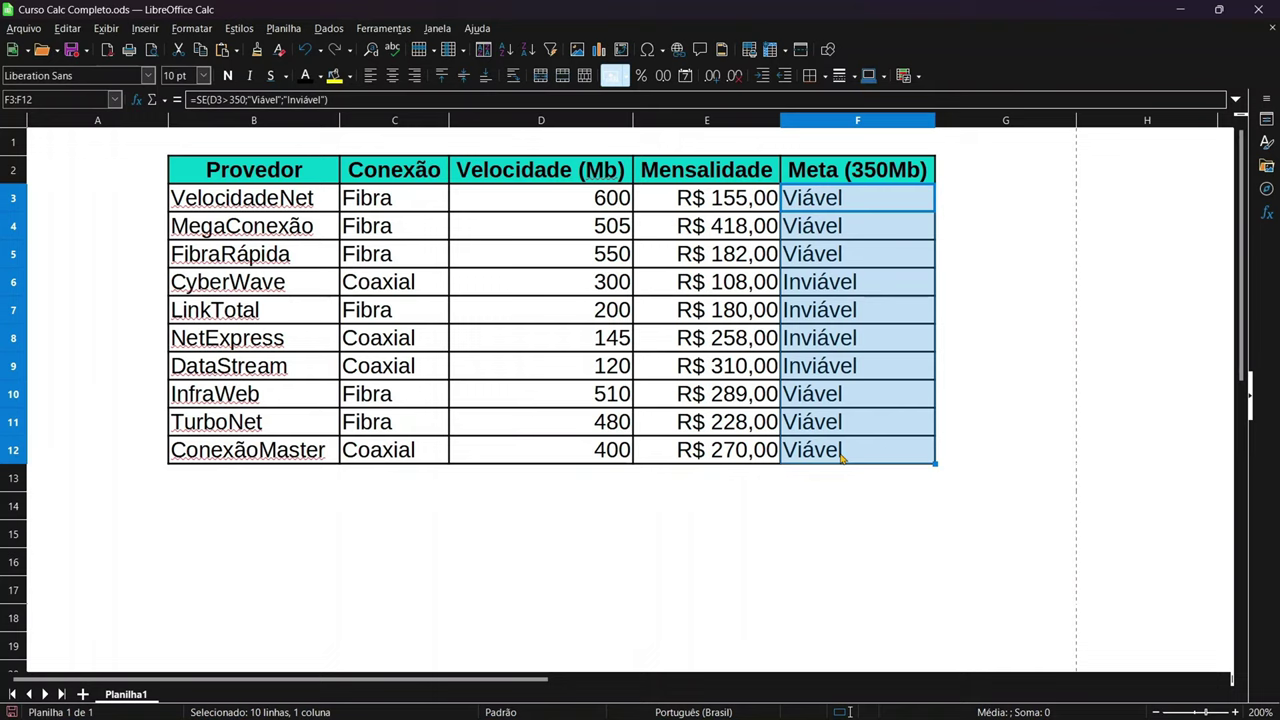
Select the Meta results F3:F12 and open the Formatar menu's conditional options
click(921, 331)
drag(853, 208, 851, 447)
click(830, 288)
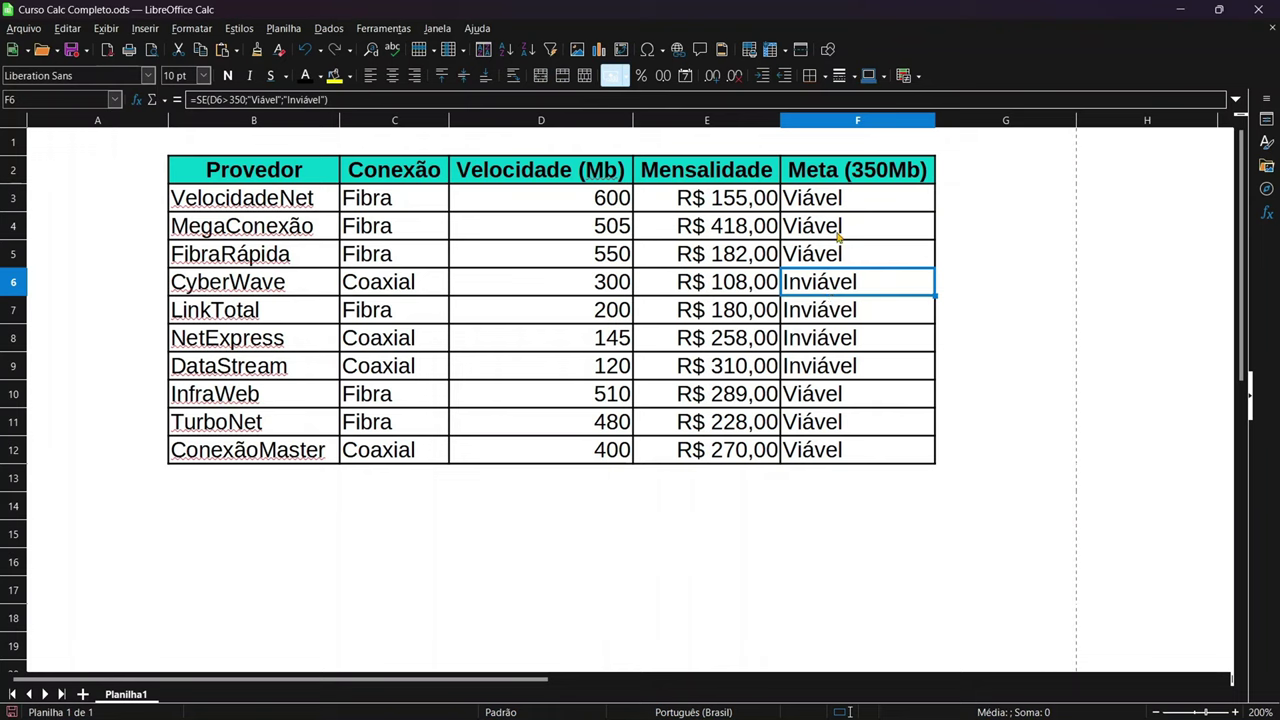
drag(831, 200, 829, 446)
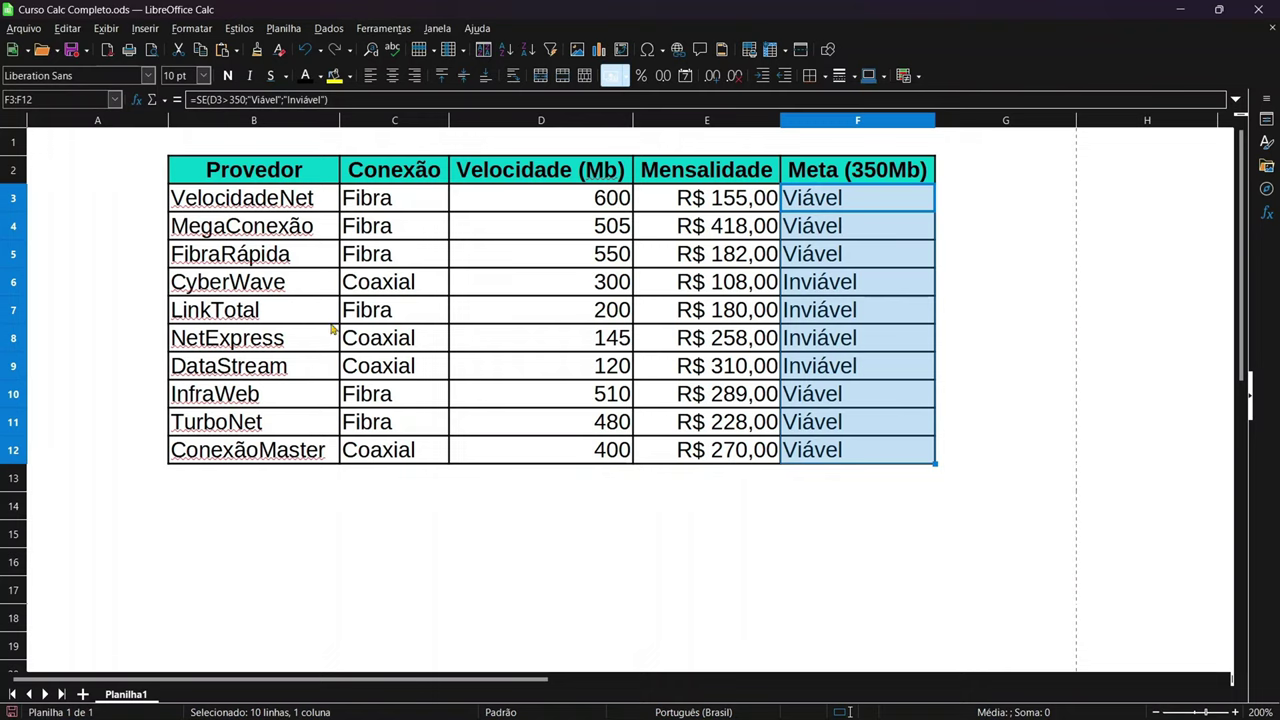
click(192, 28)
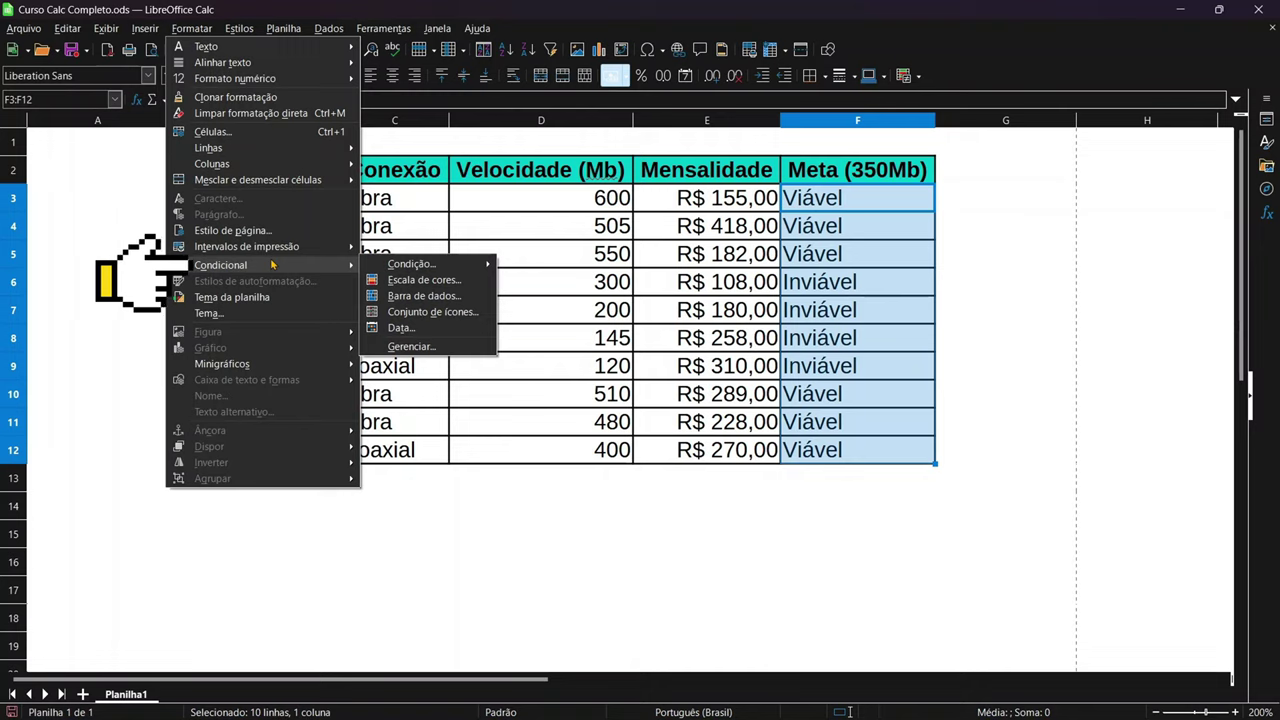
mouse_move(221, 265)
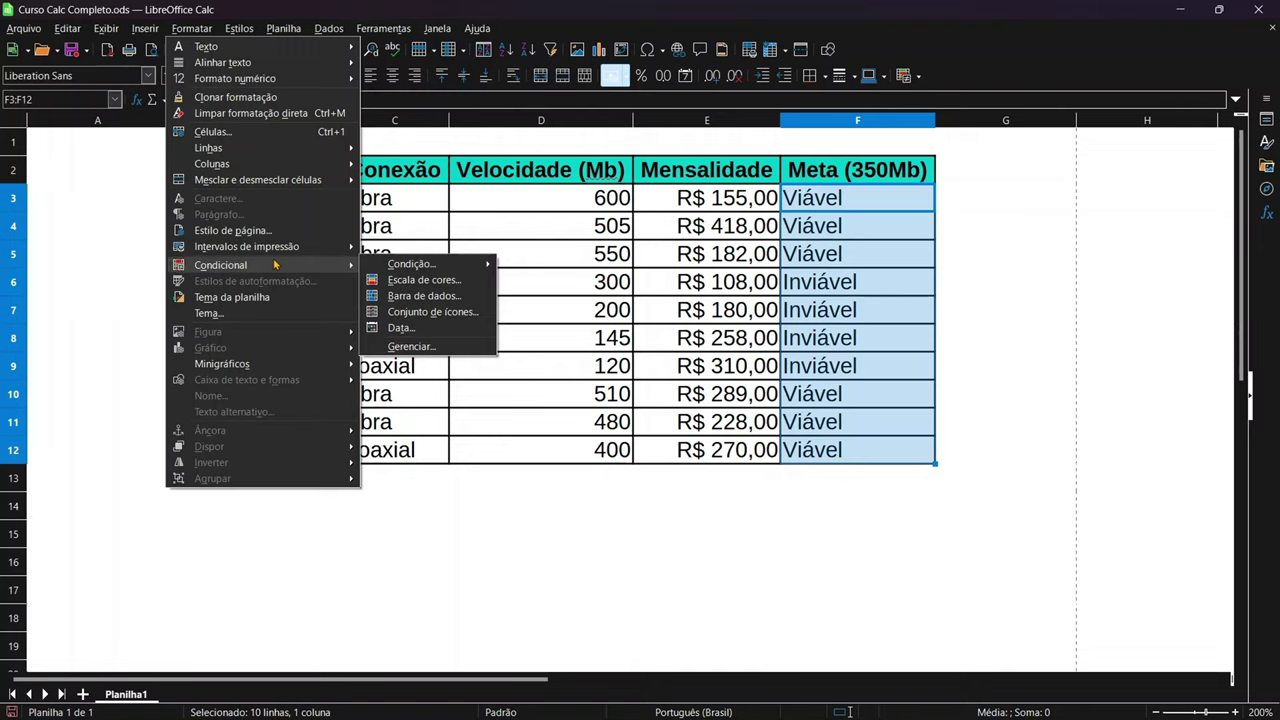
mouse_move(411, 264)
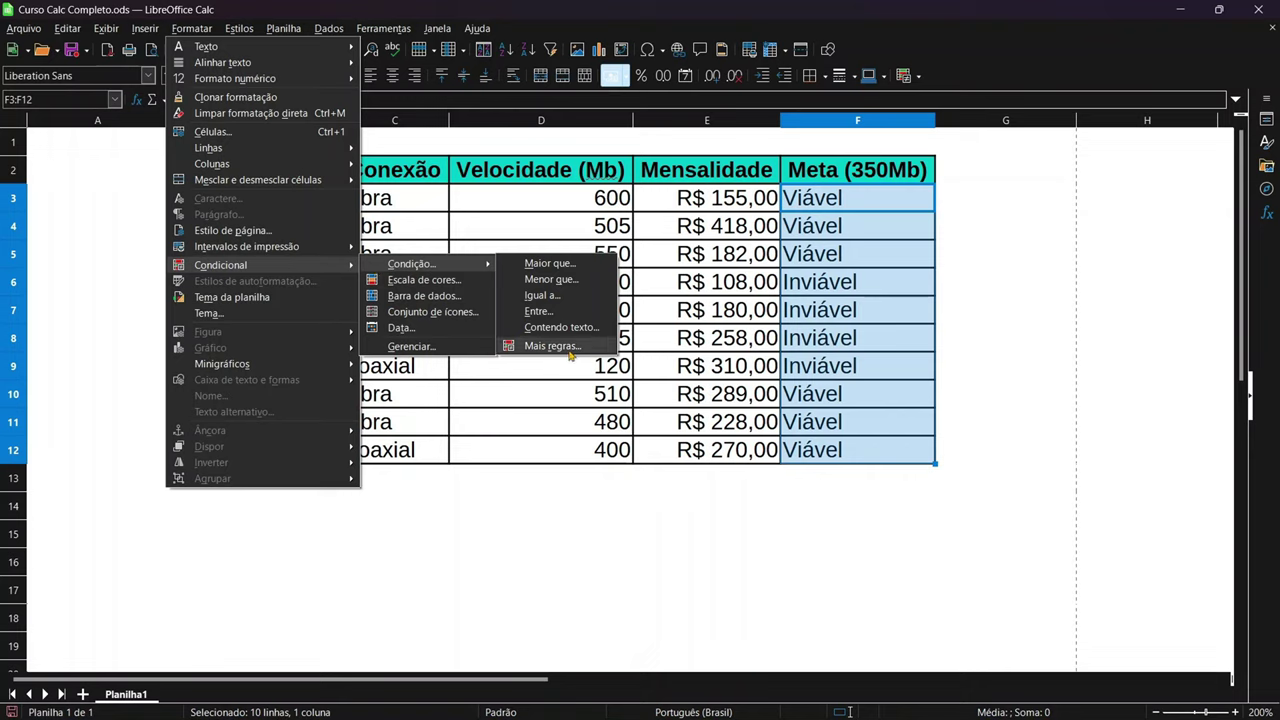
In Mais regras, add the condition cell value equal to "Viável" with the Bom style
click(552, 346)
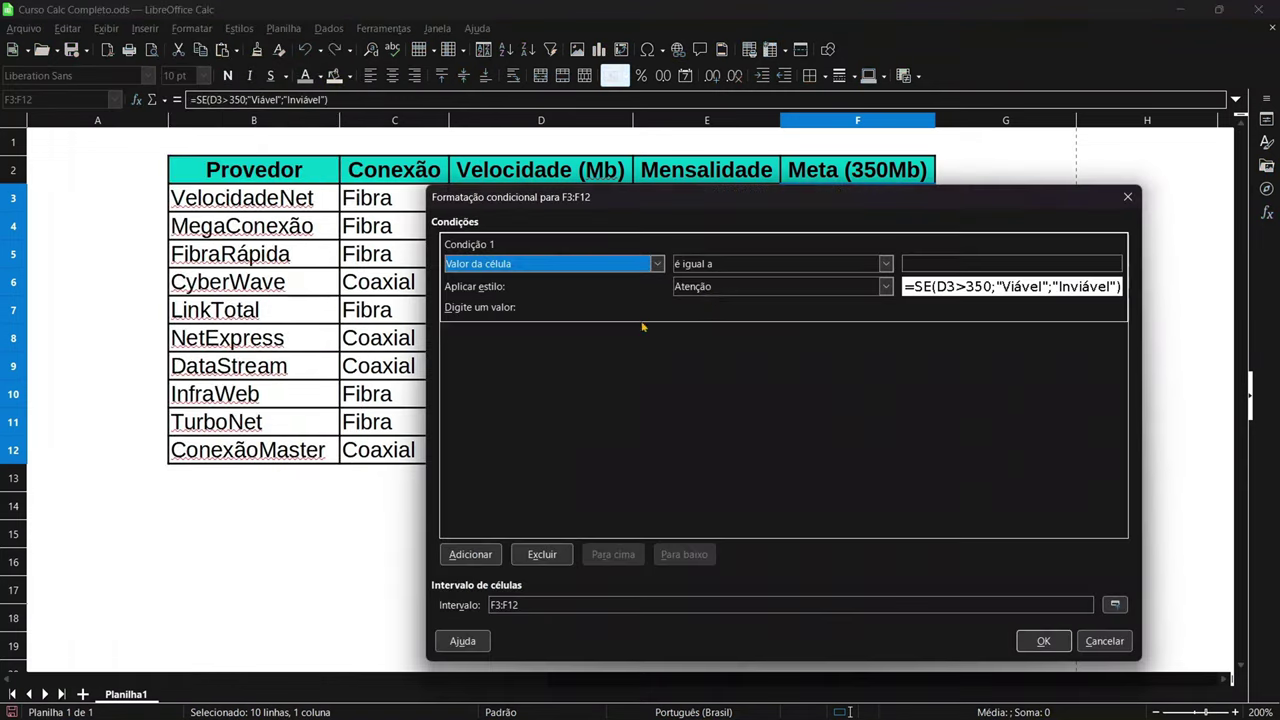
drag(572, 187, 398, 104)
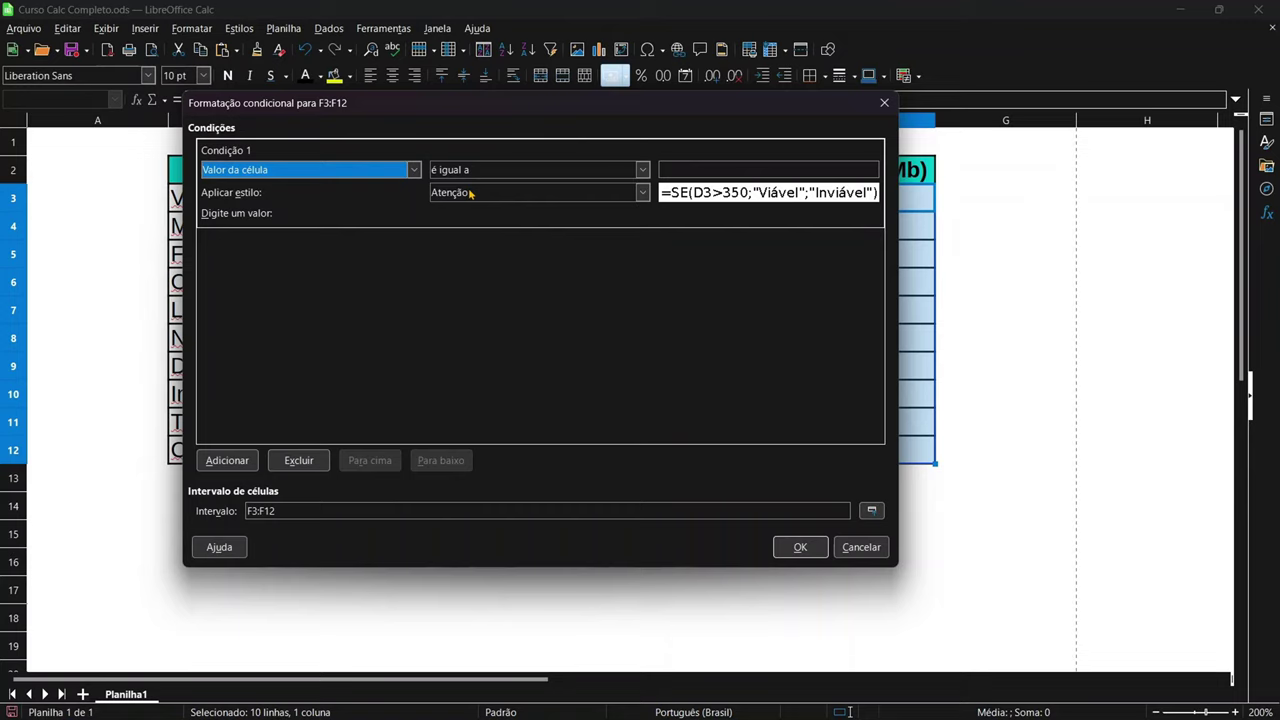
click(642, 170)
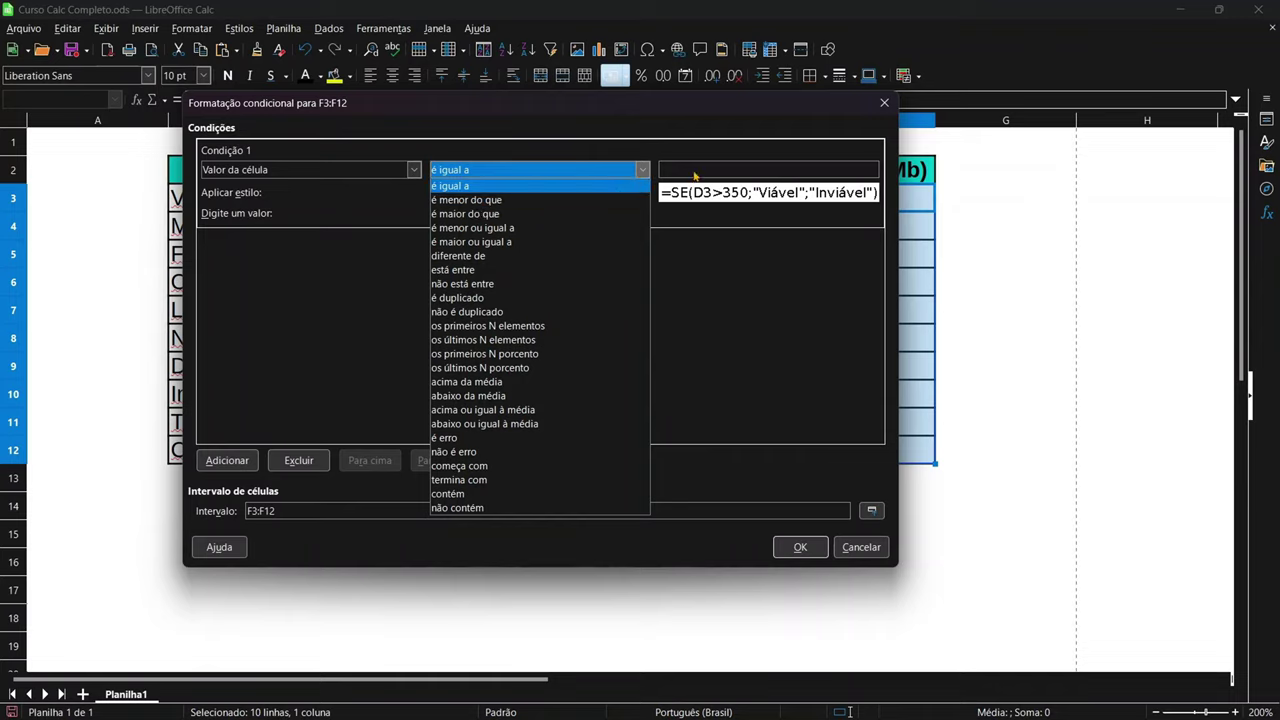
click(540, 186)
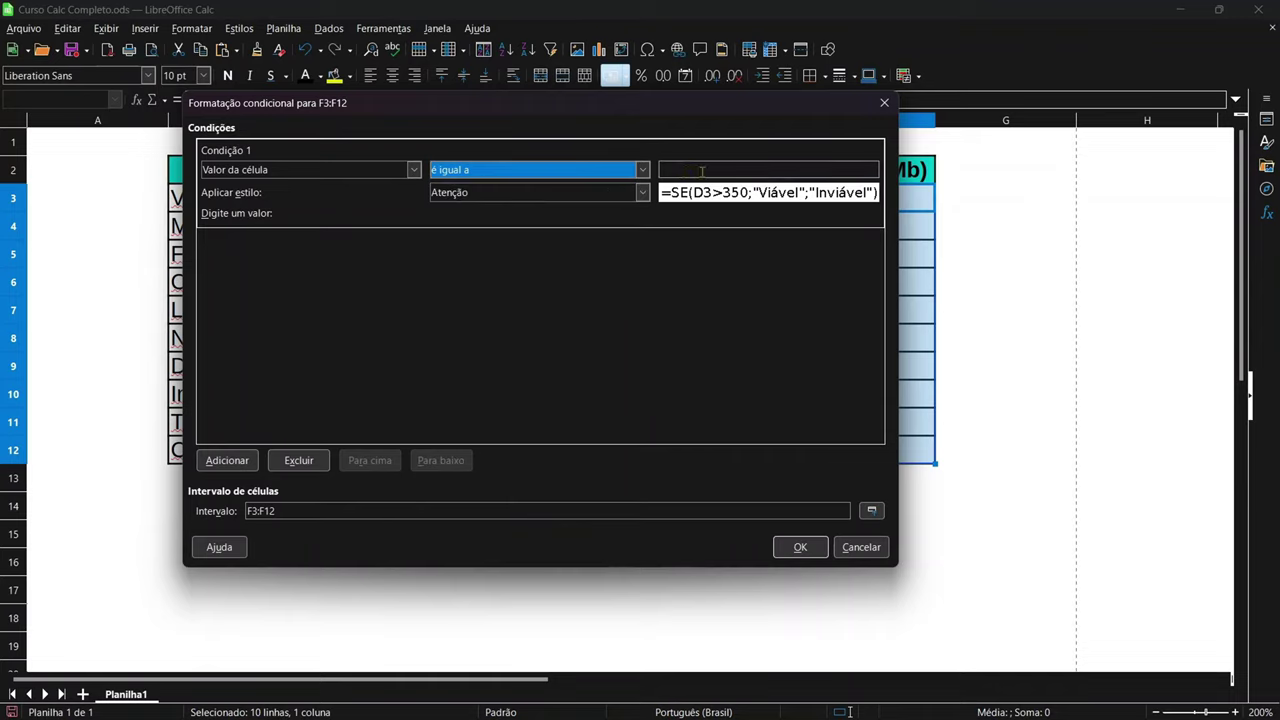
click(703, 171)
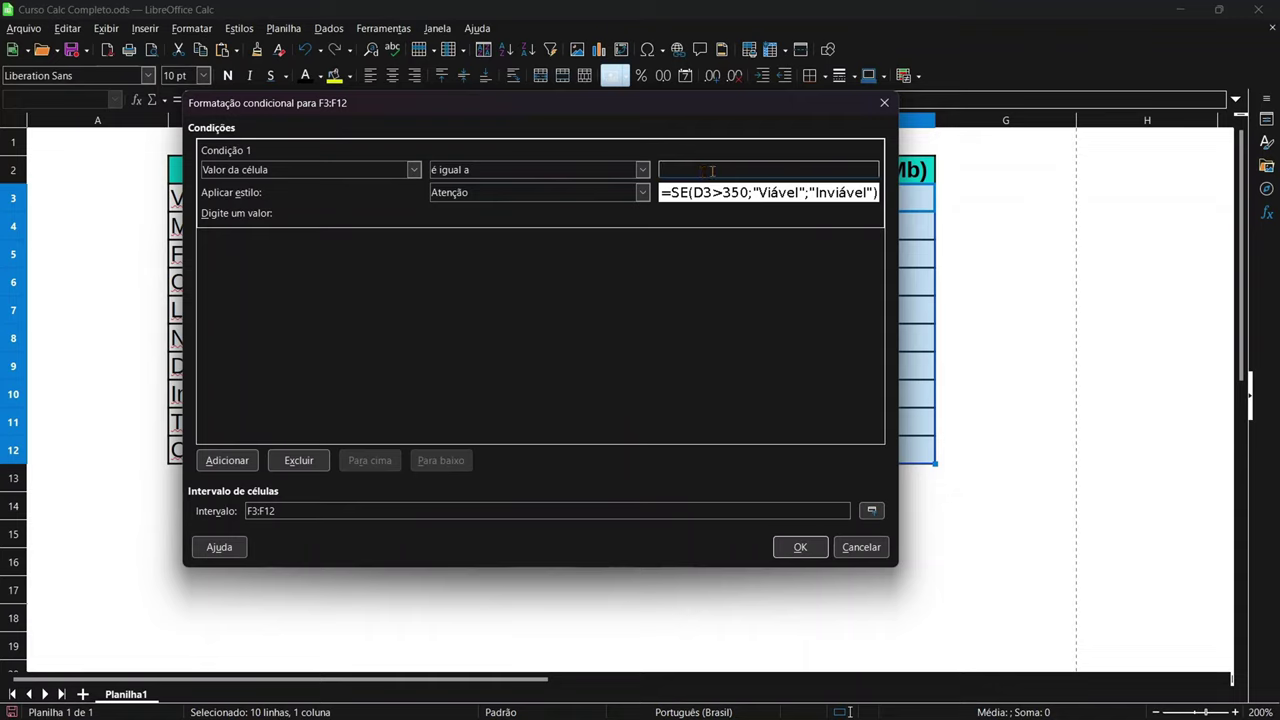
text("Viável")
click(643, 193)
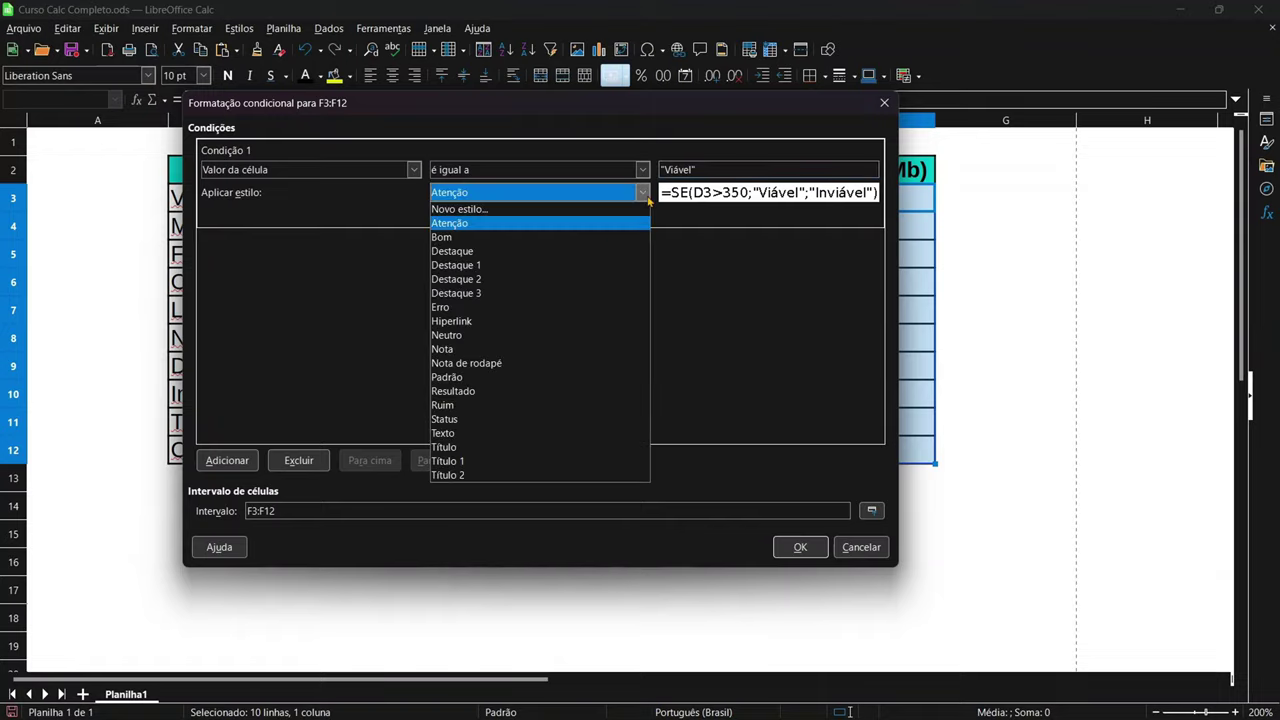
click(551, 237)
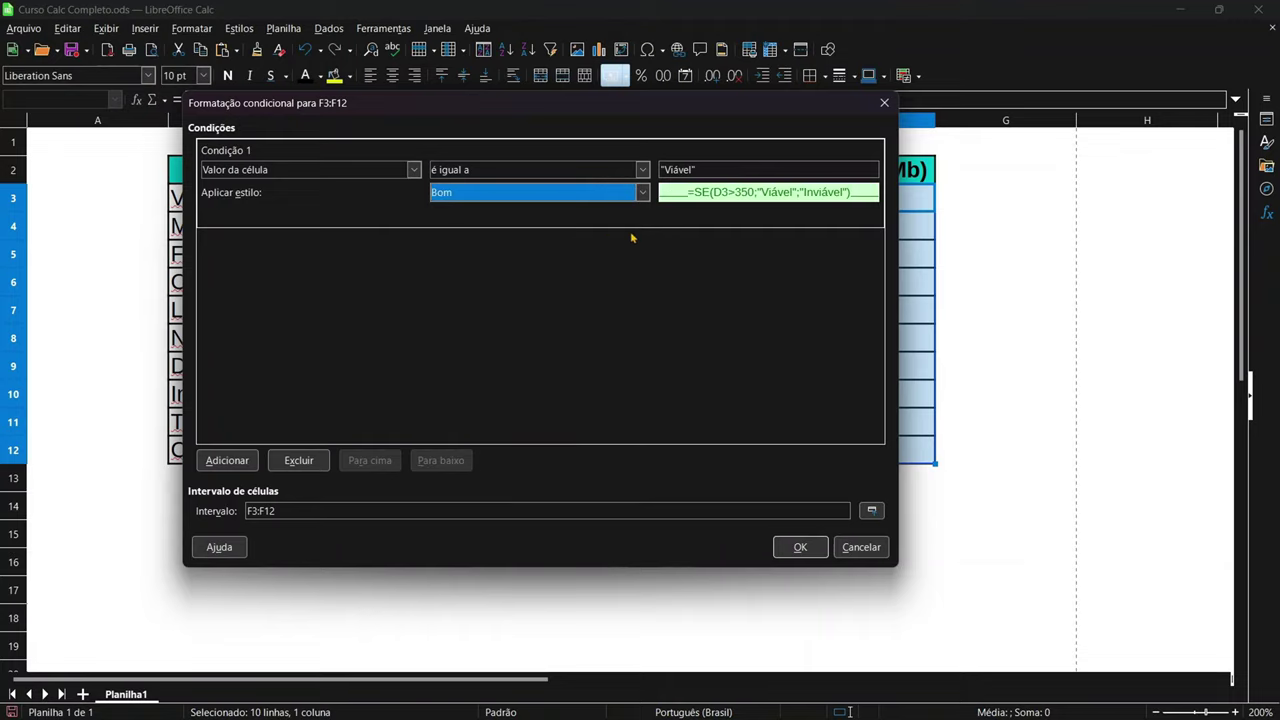
click(643, 193)
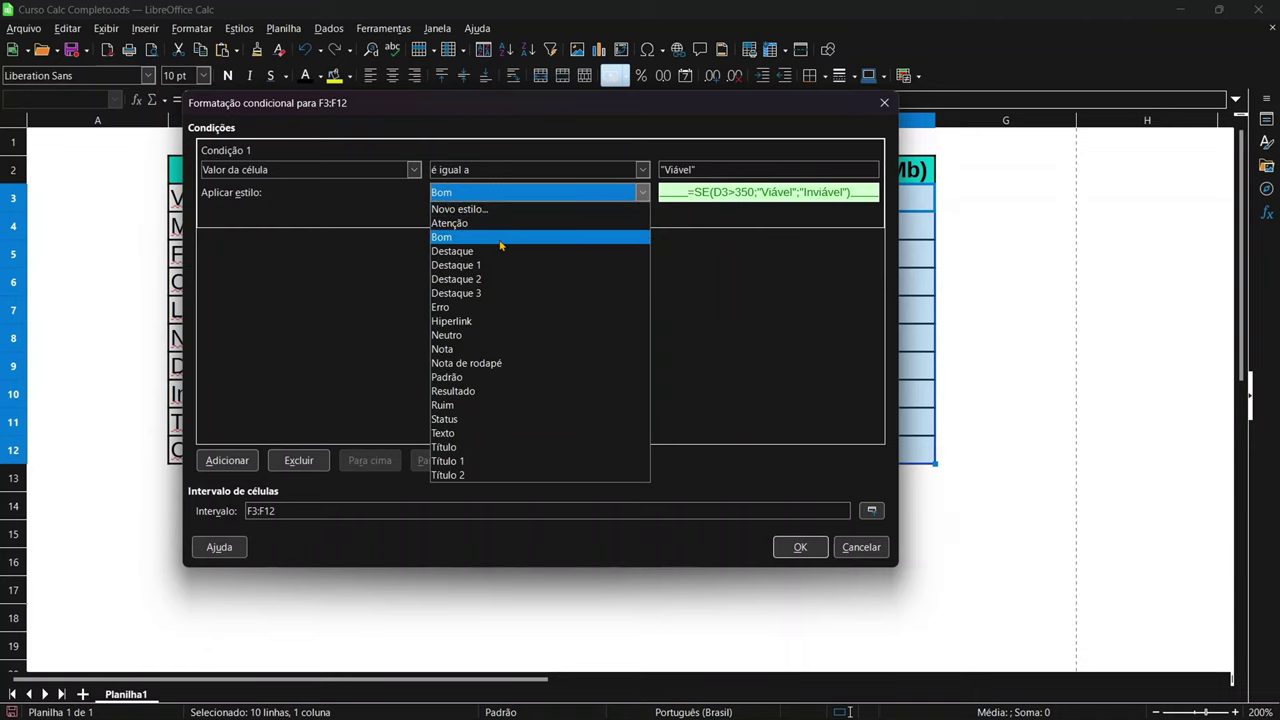
Cancel the accidentally opened new cell style dialog, keeping the Viável/Bom rule
click(468, 210)
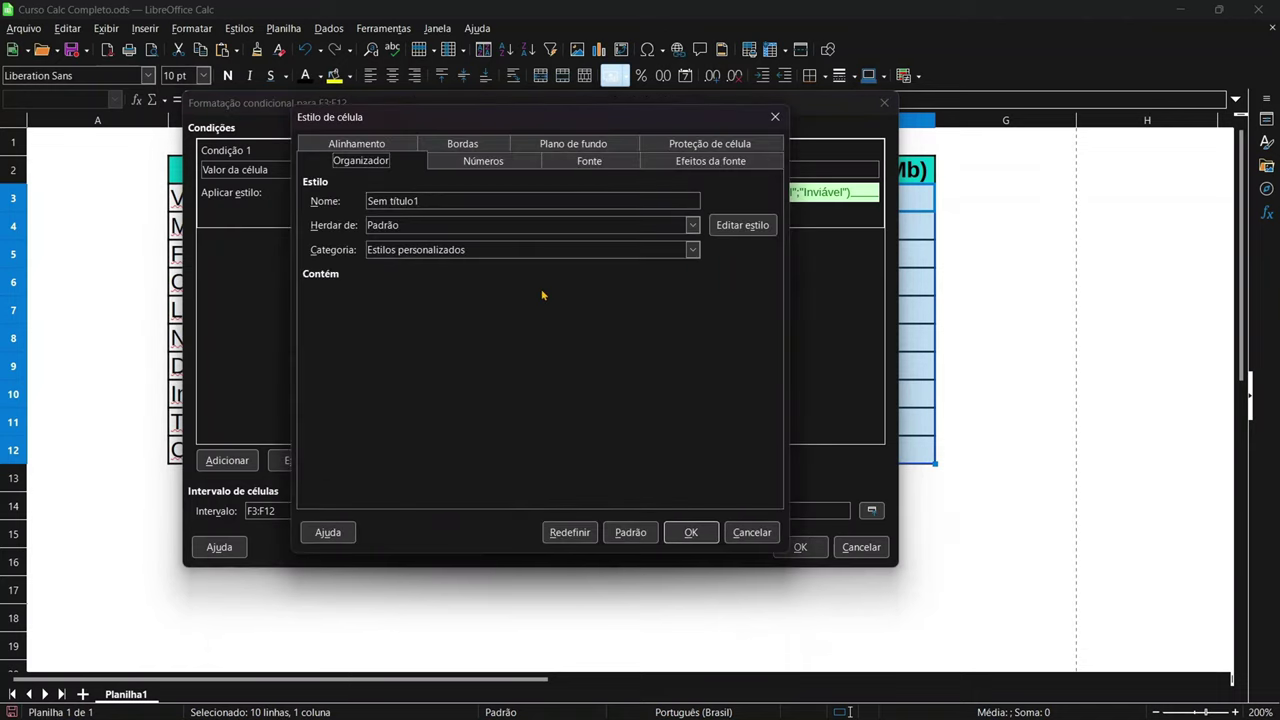
click(352, 146)
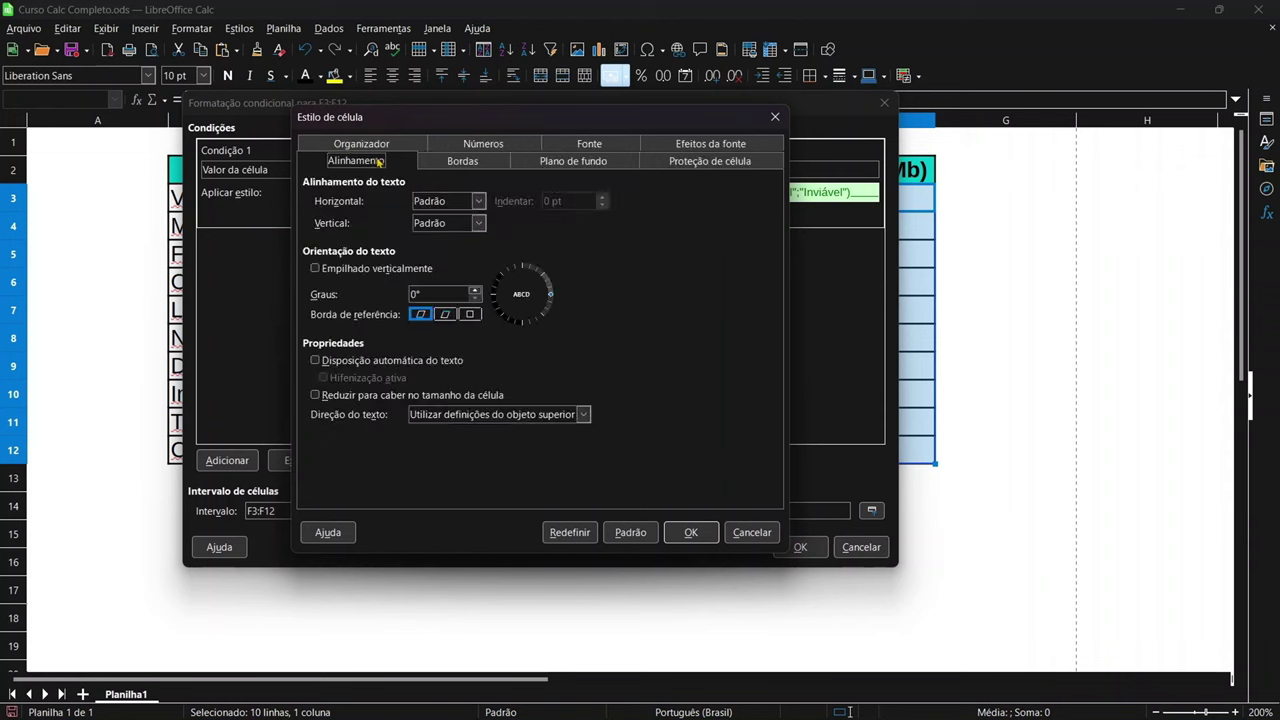
click(460, 164)
click(488, 145)
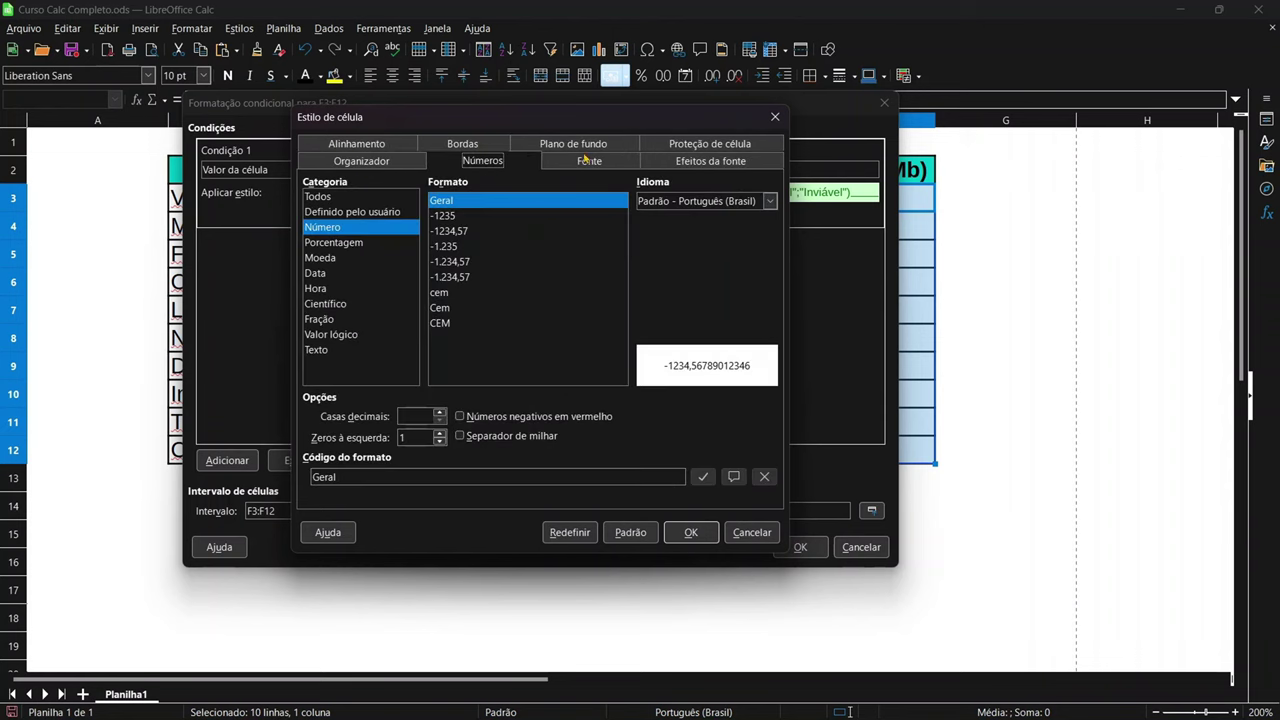
click(584, 160)
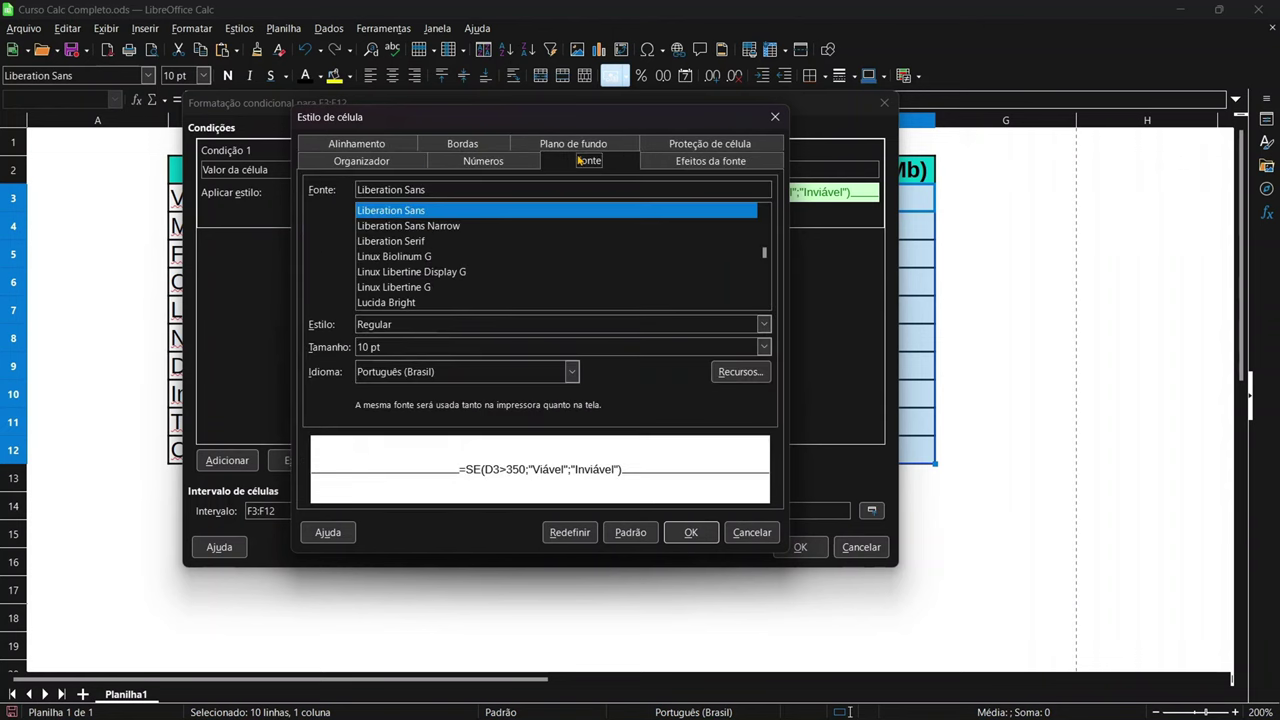
click(757, 533)
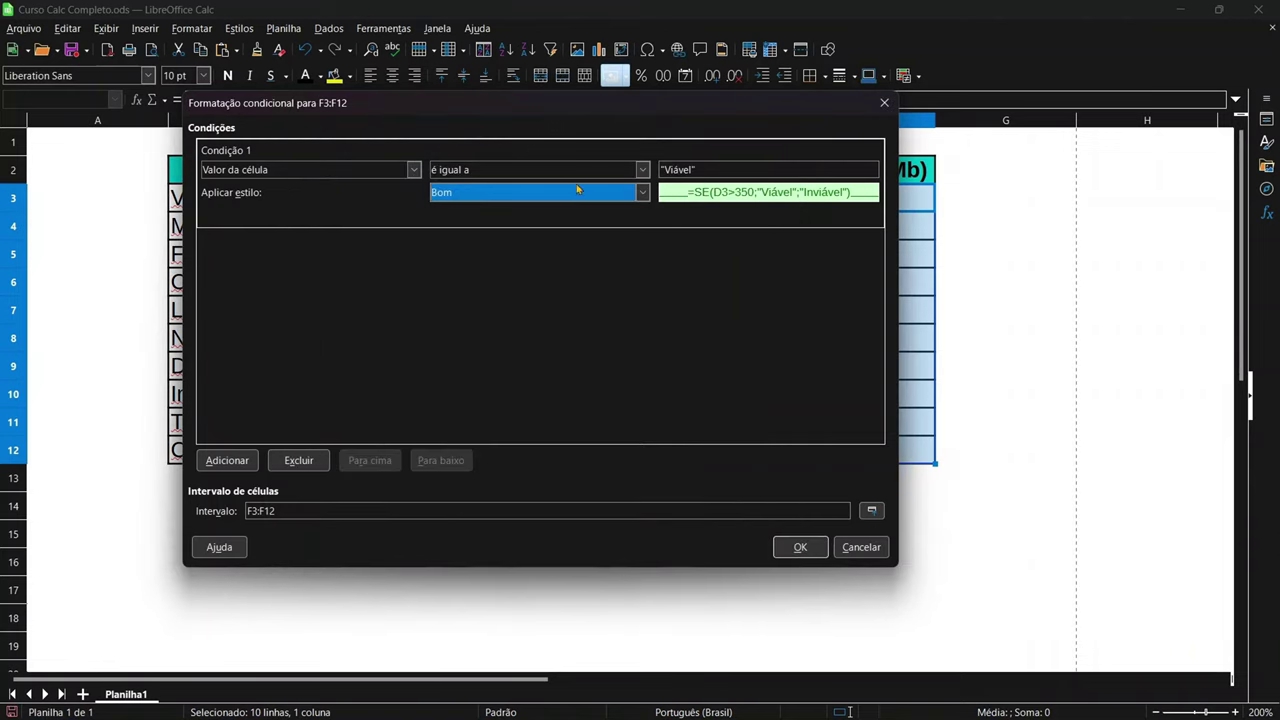
drag(600, 118, 646, 124)
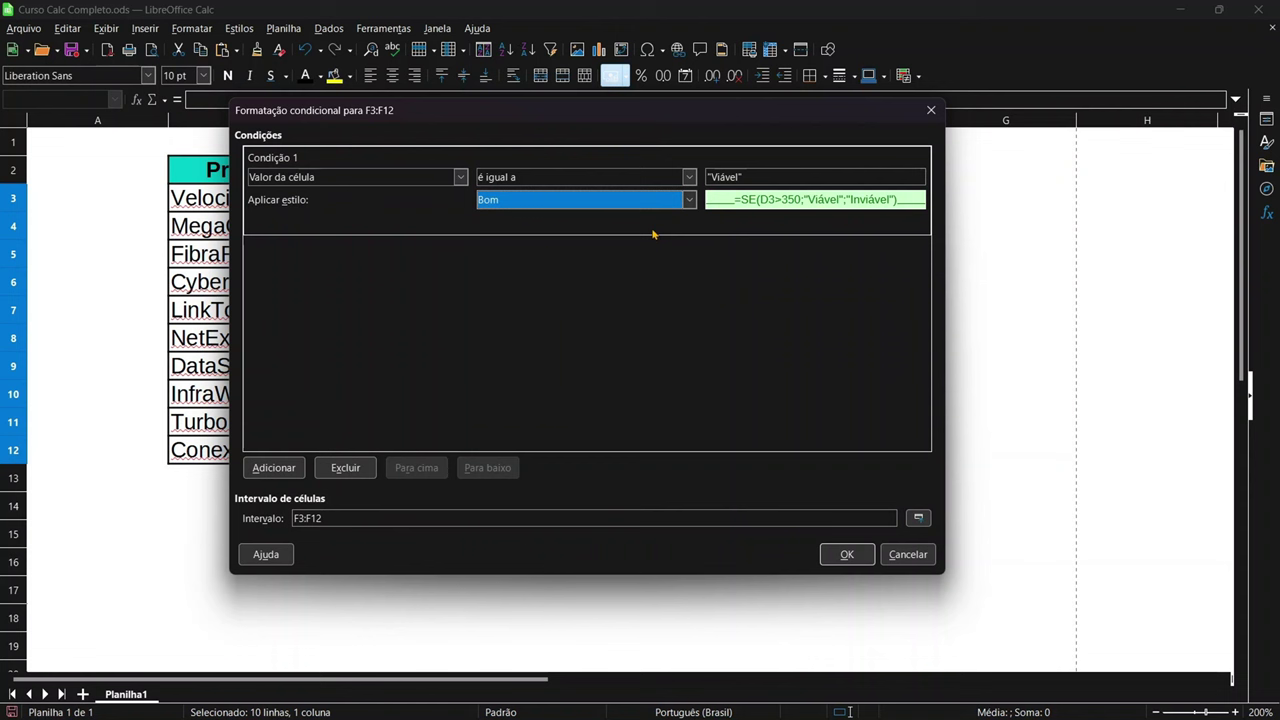
Confirm the conditional formatting rule and check the green Viável cells
click(846, 554)
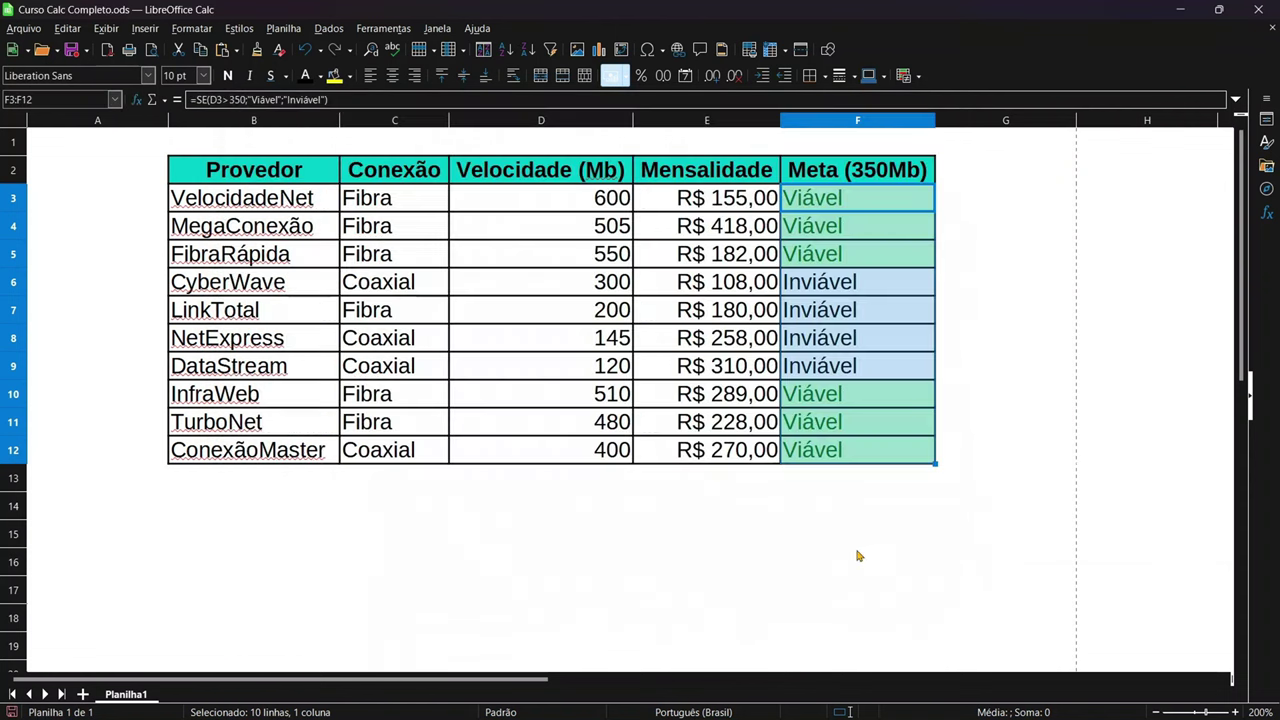
click(856, 338)
click(822, 450)
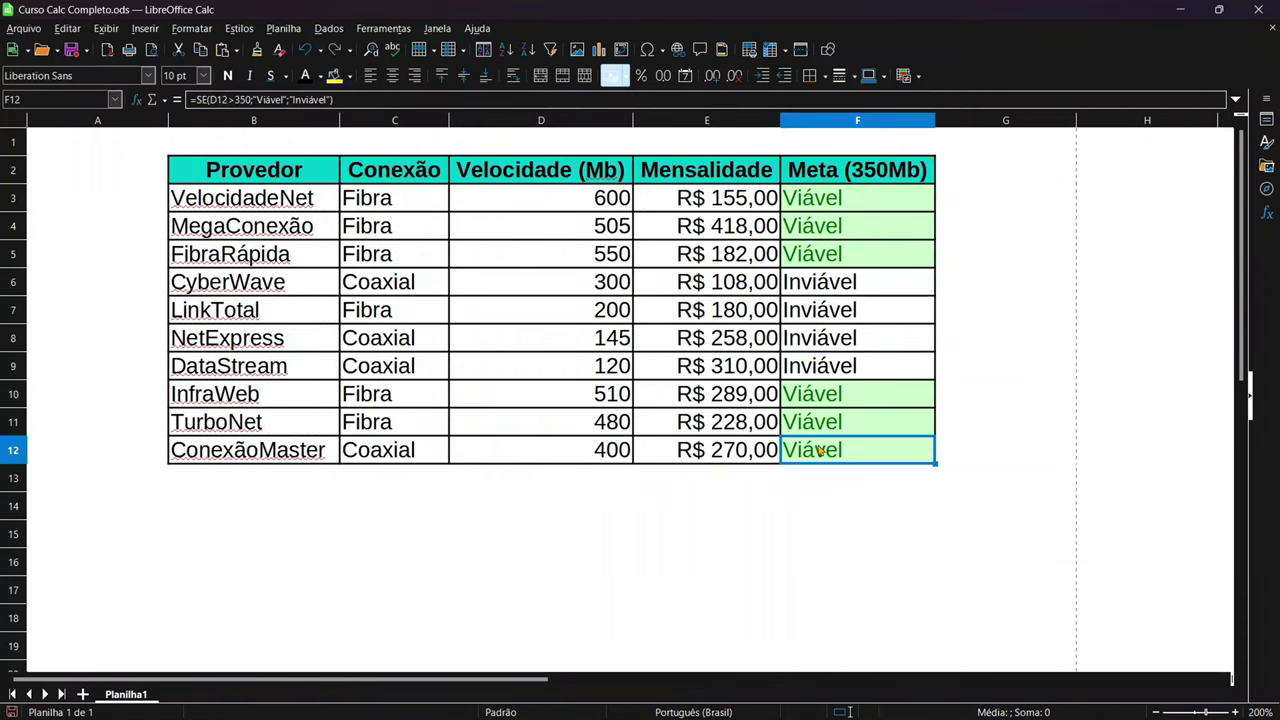
click(821, 412)
click(822, 400)
click(835, 458)
click(836, 438)
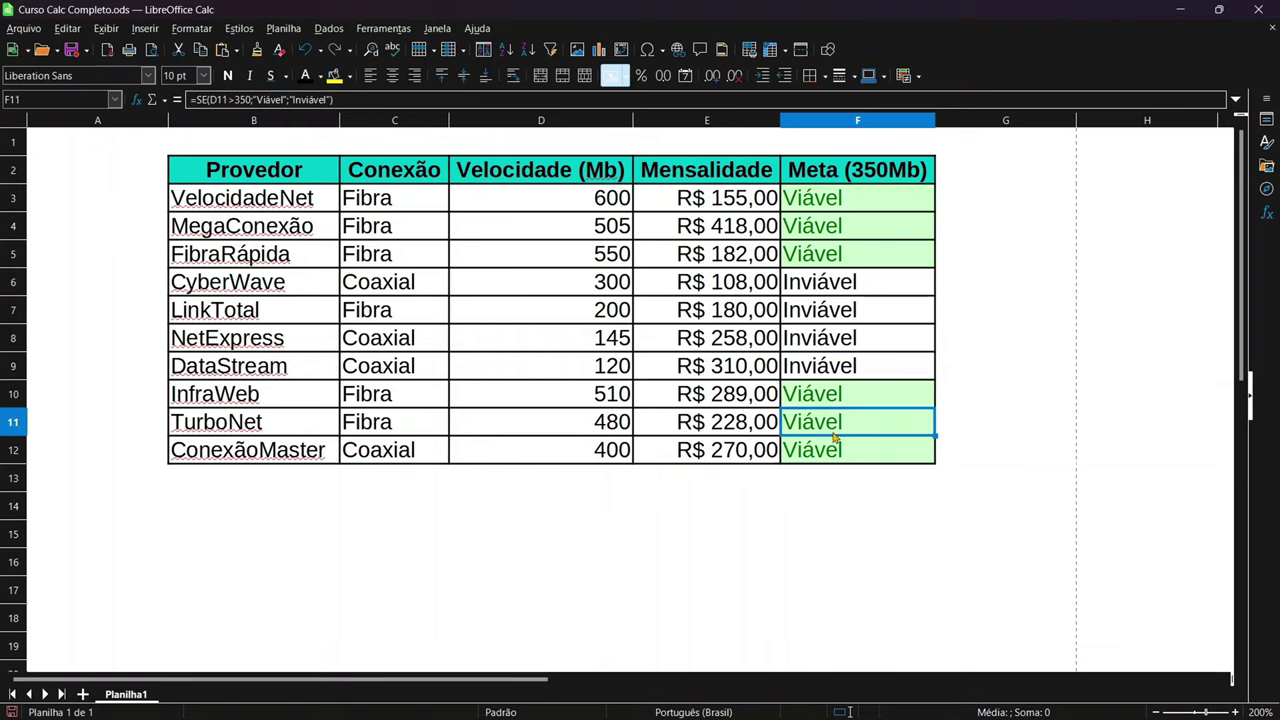
click(836, 404)
Set LinkTotal's speed in D7 to 351 and reselect the Meta results
click(584, 318)
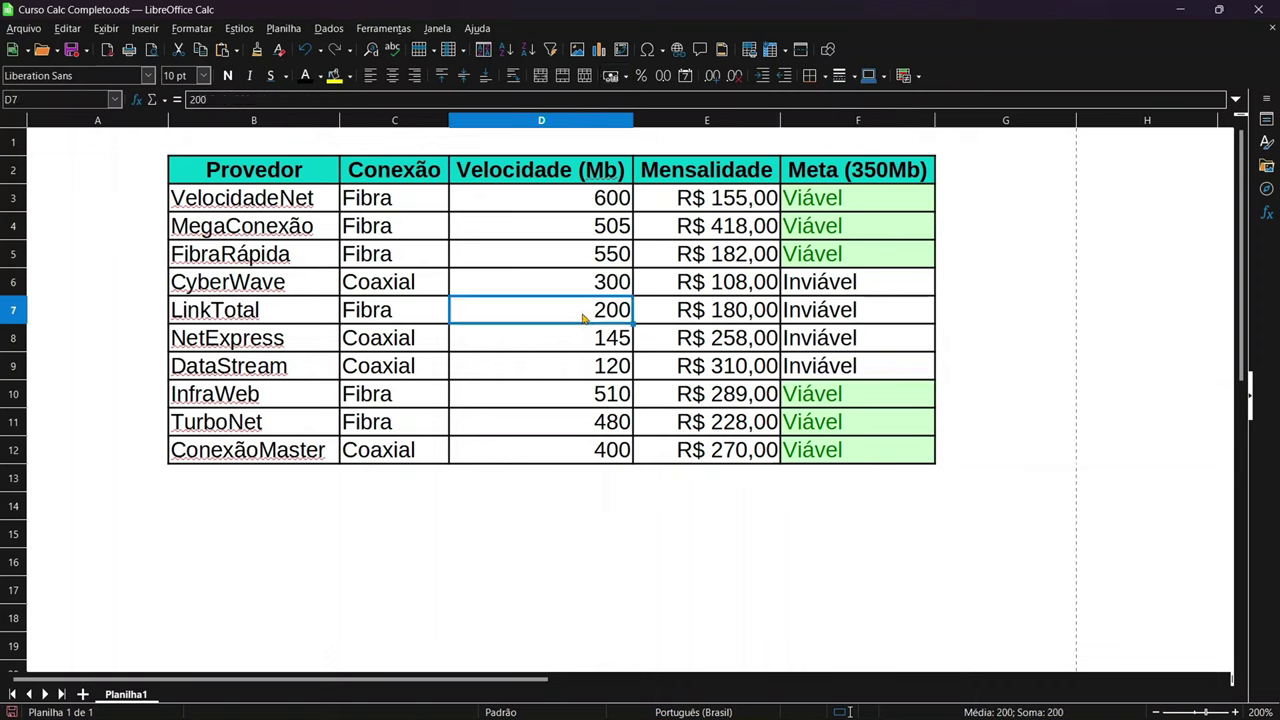
text(3)
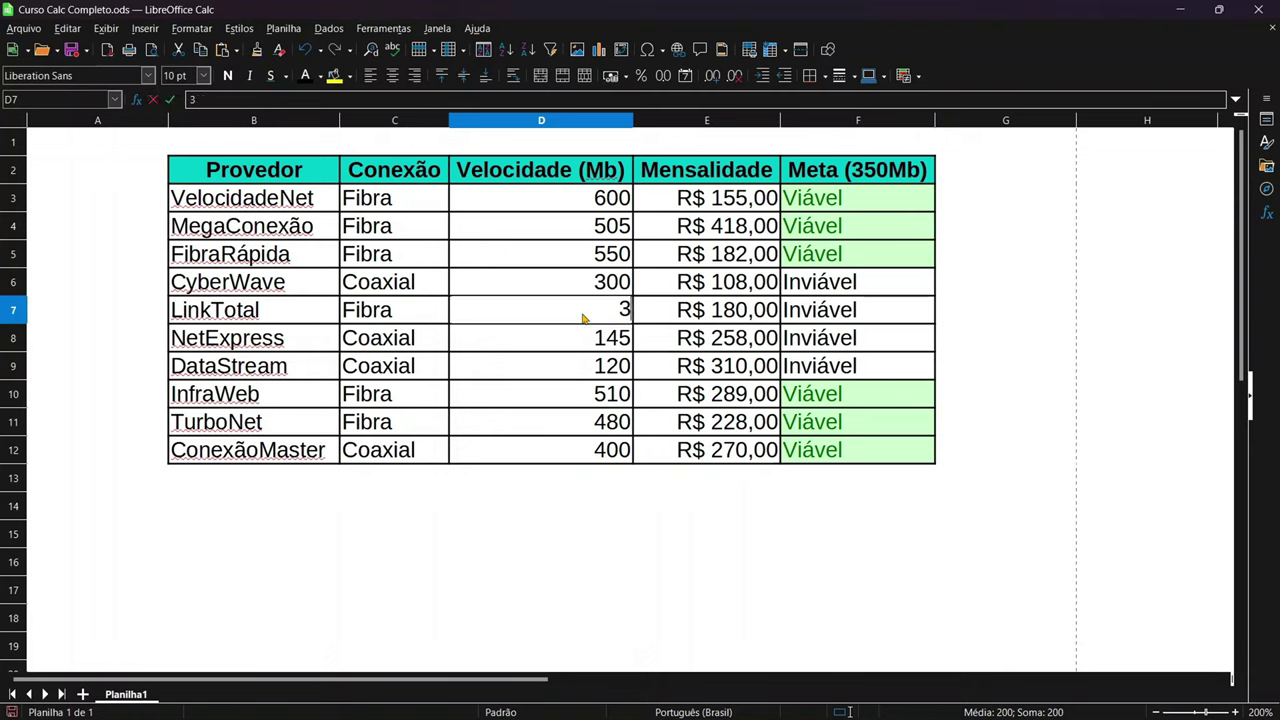
text(51)
key(Return)
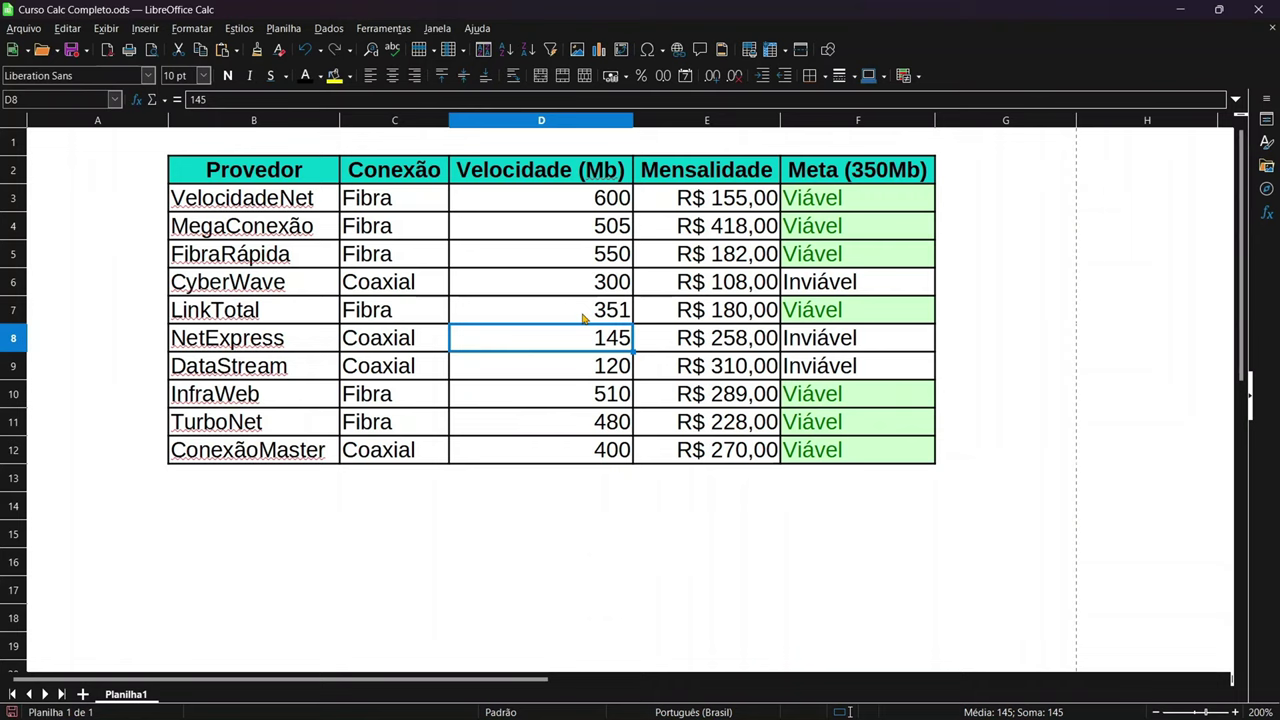
drag(809, 207, 798, 450)
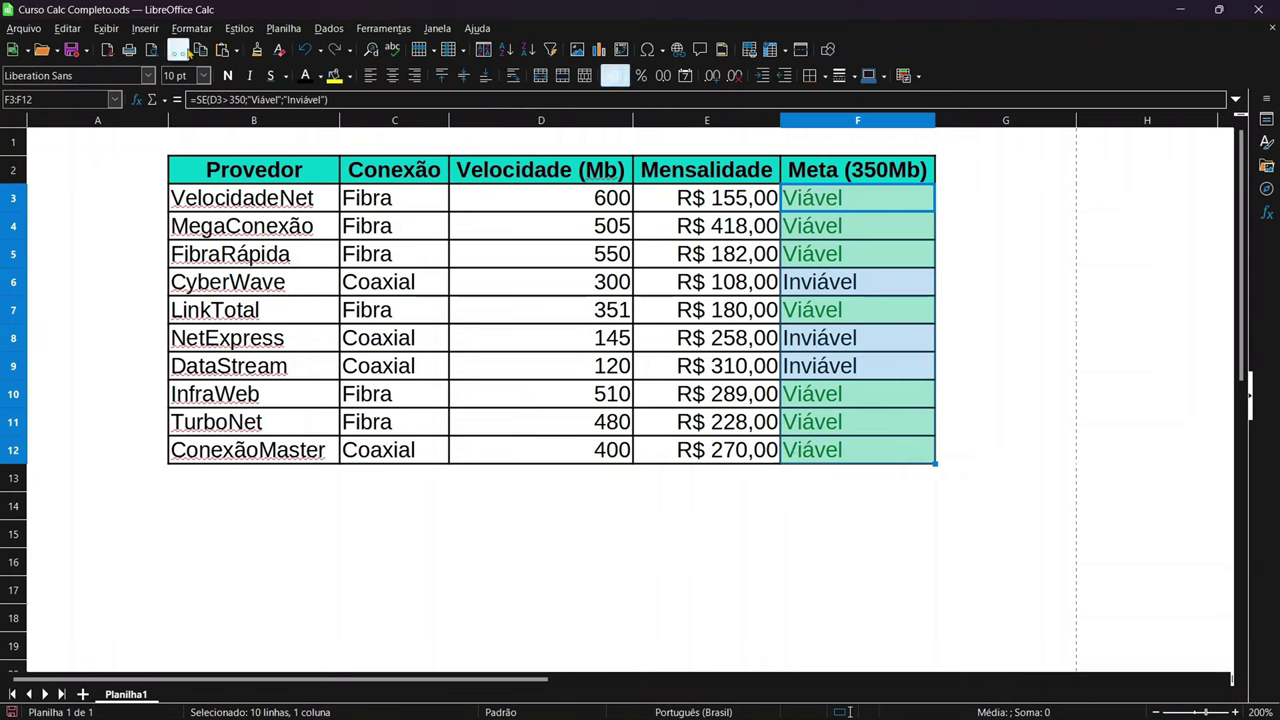
Edit the Meta rule so cells equal to "Inviável" get the red Erro style
click(191, 28)
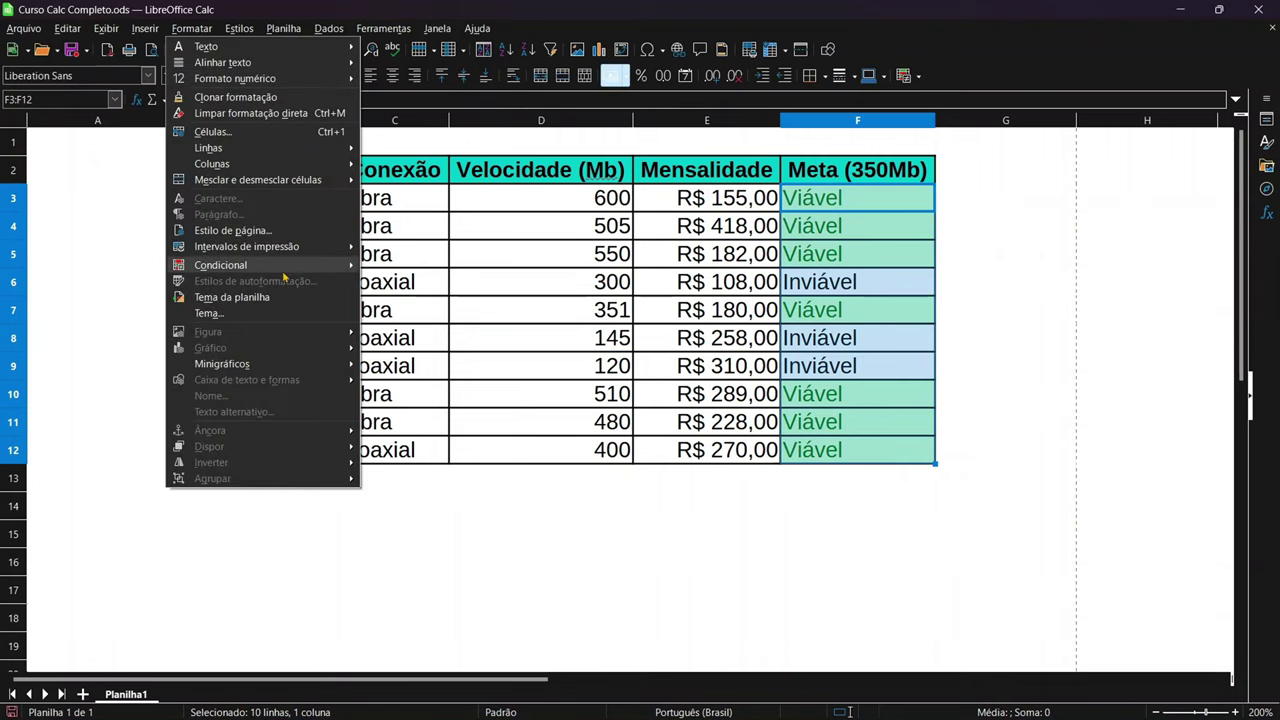
mouse_move(221, 265)
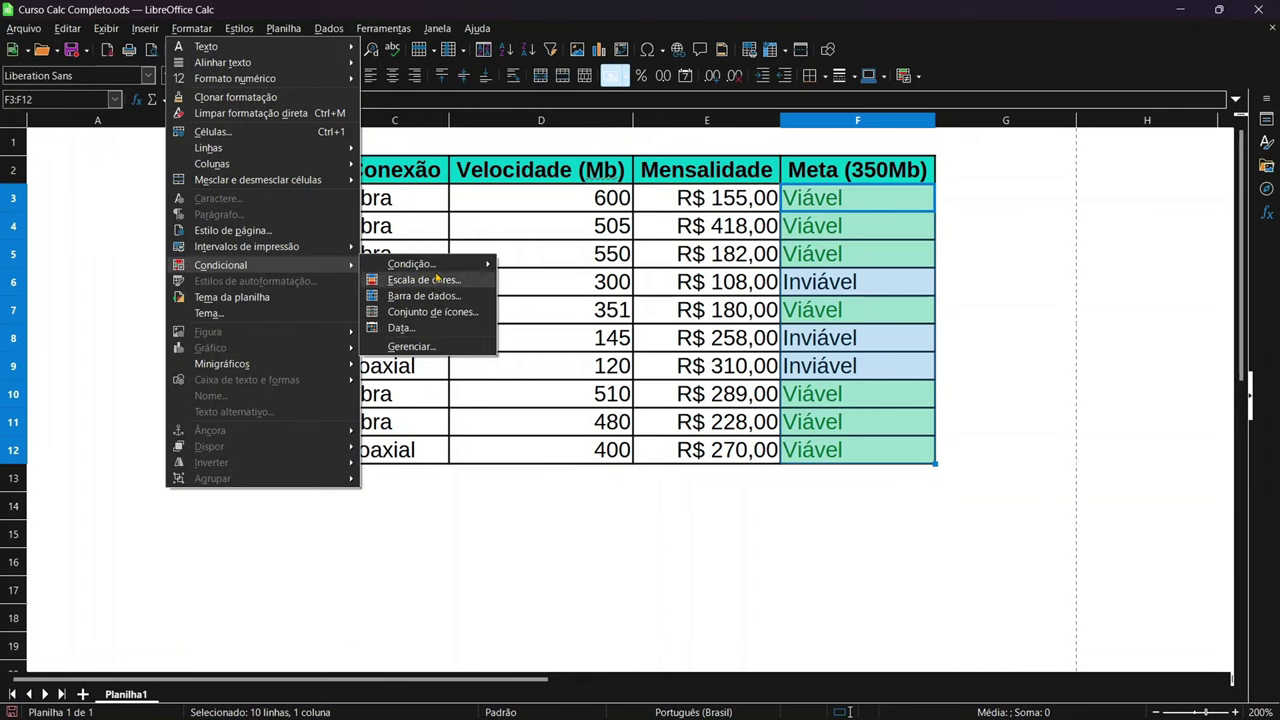
mouse_move(412, 264)
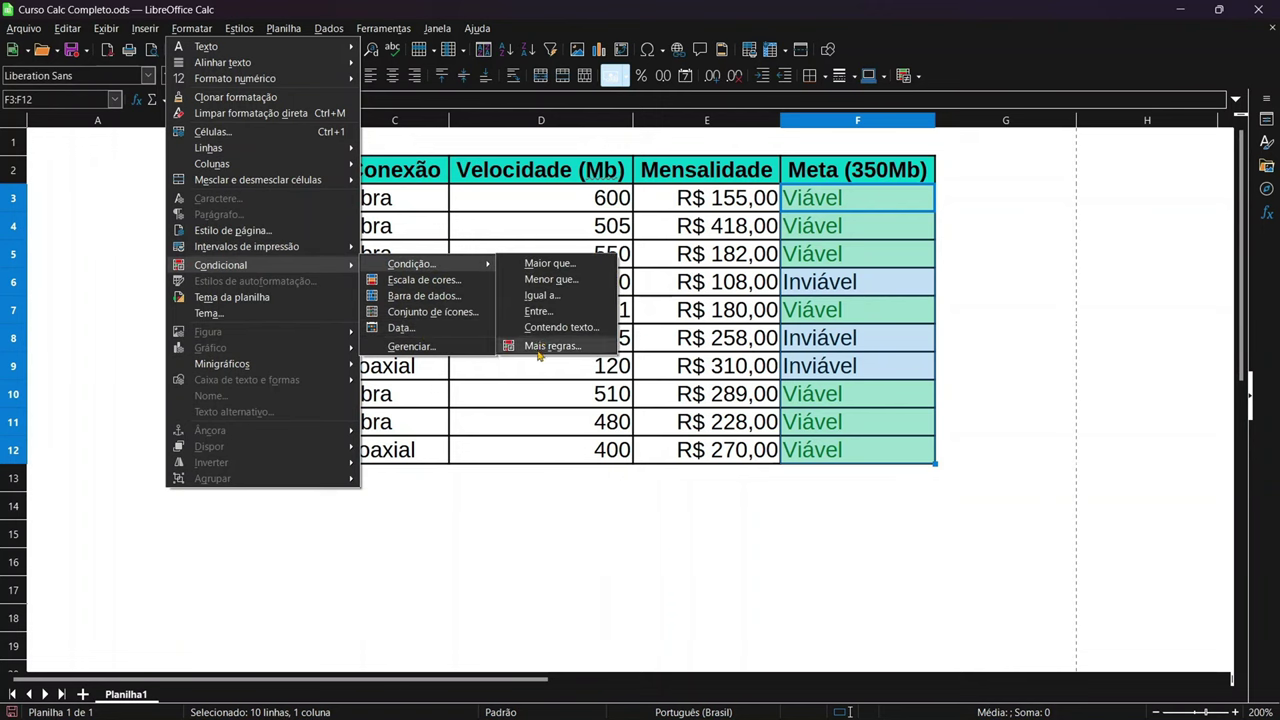
click(551, 346)
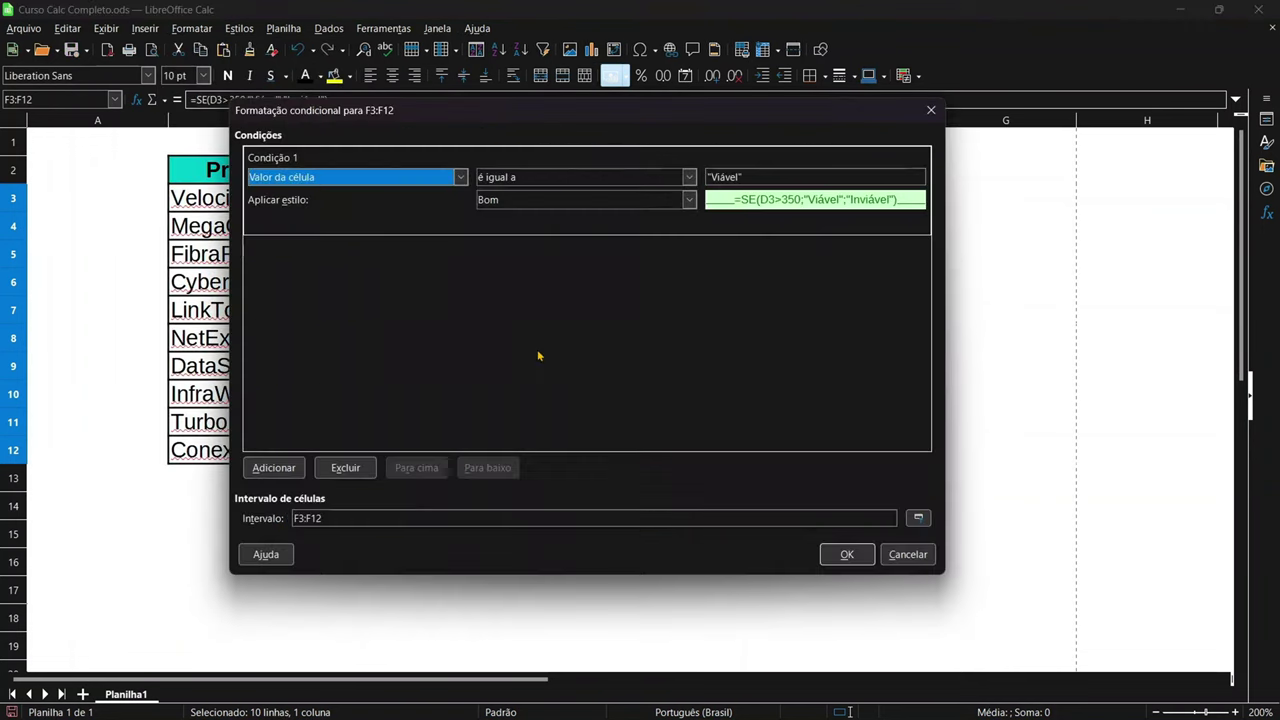
click(585, 203)
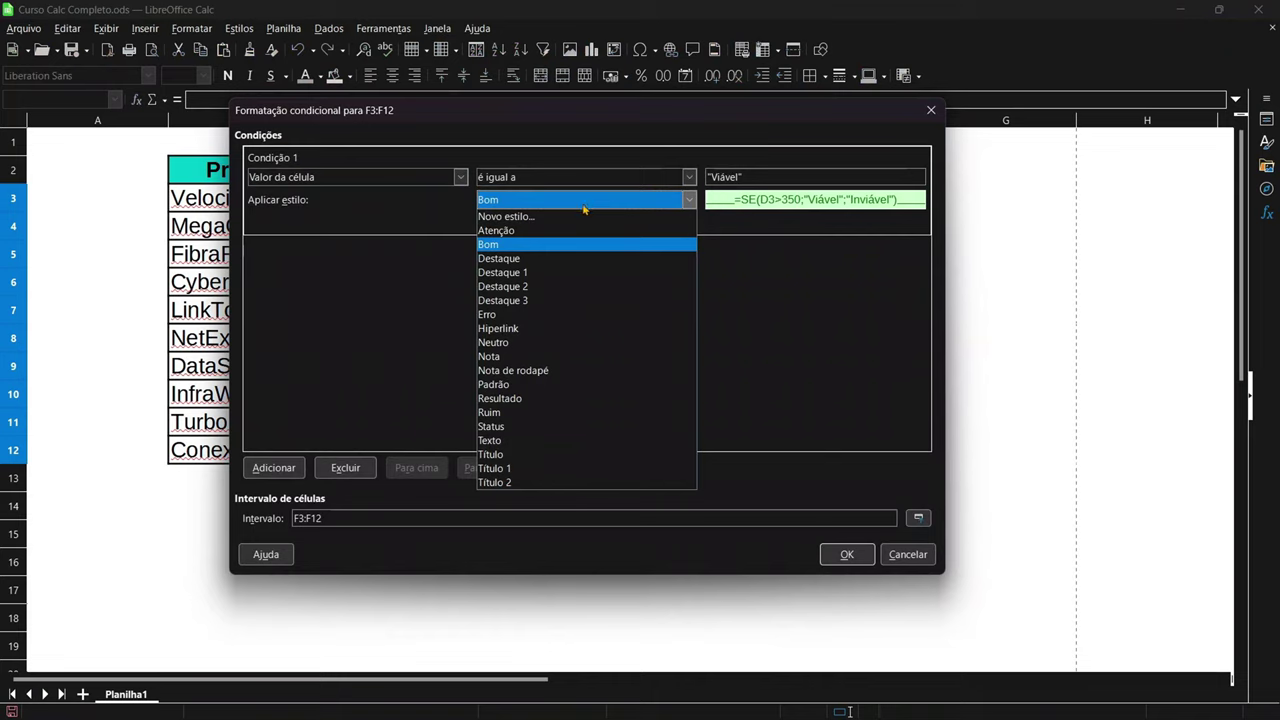
click(508, 314)
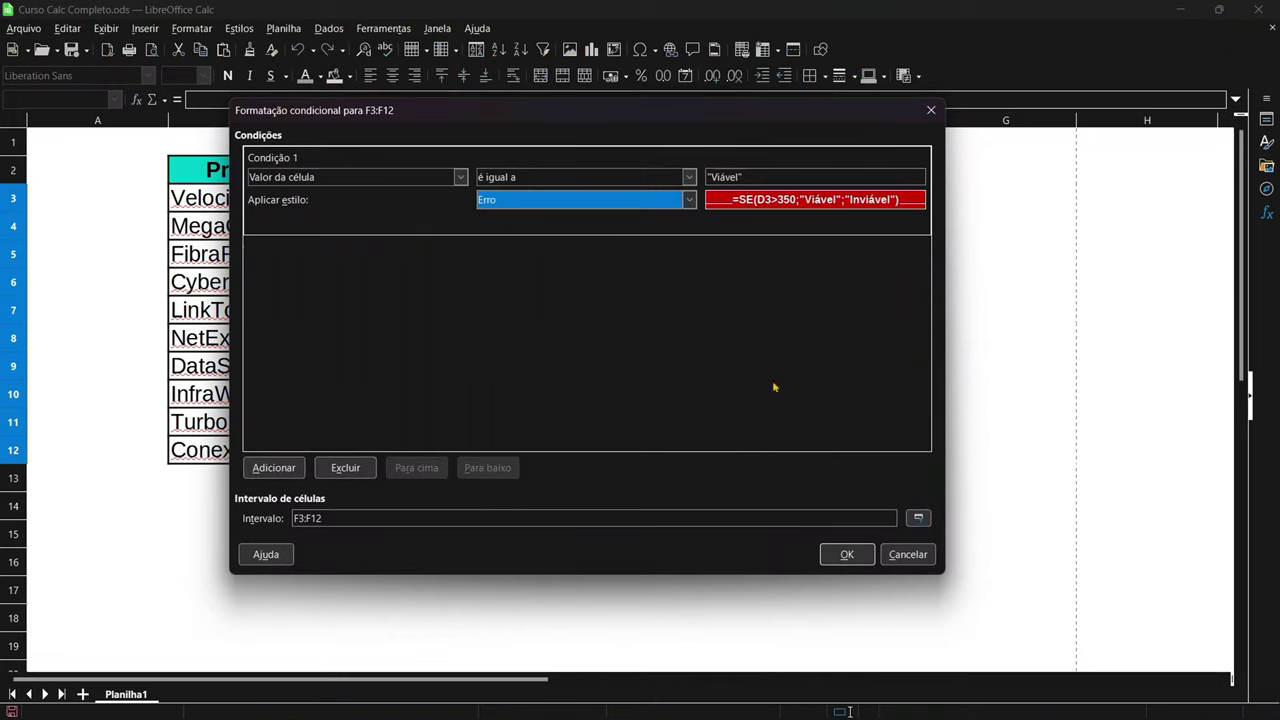
click(846, 554)
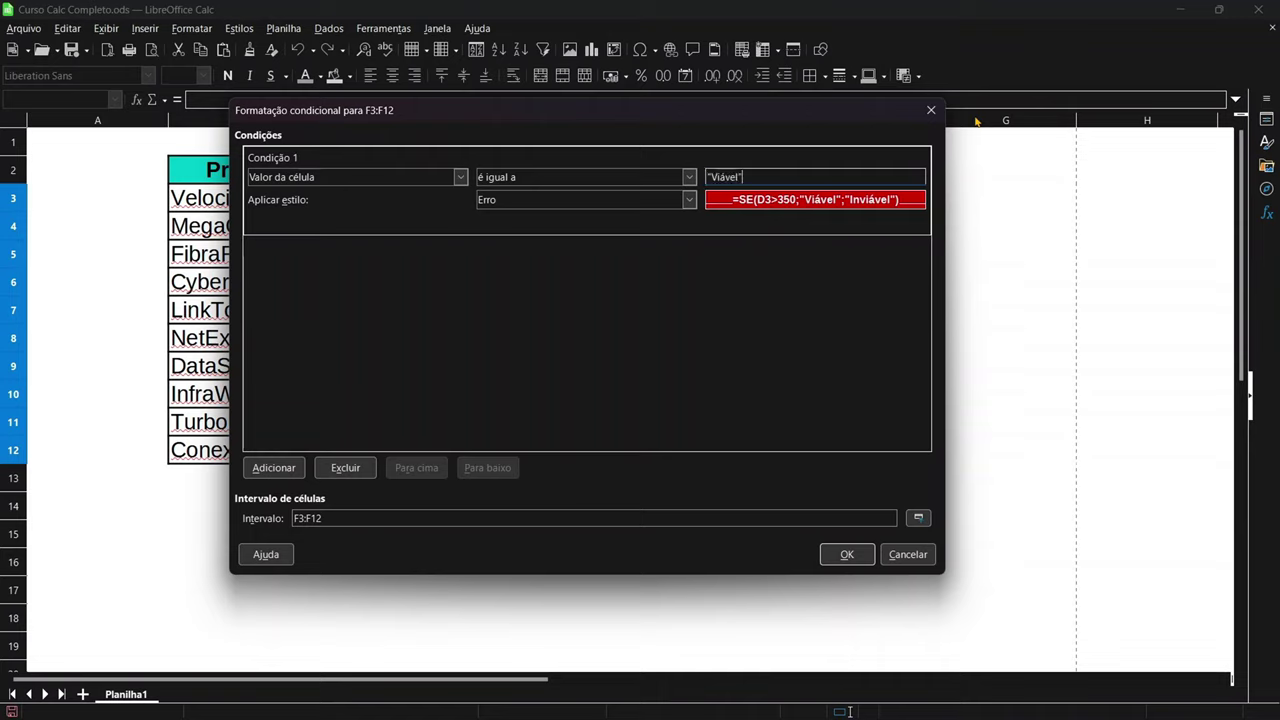
key(Delete)
text(Inv)
click(846, 556)
Check the formulas in the Inviável cells F8 and F9, then select F3:F12
click(846, 566)
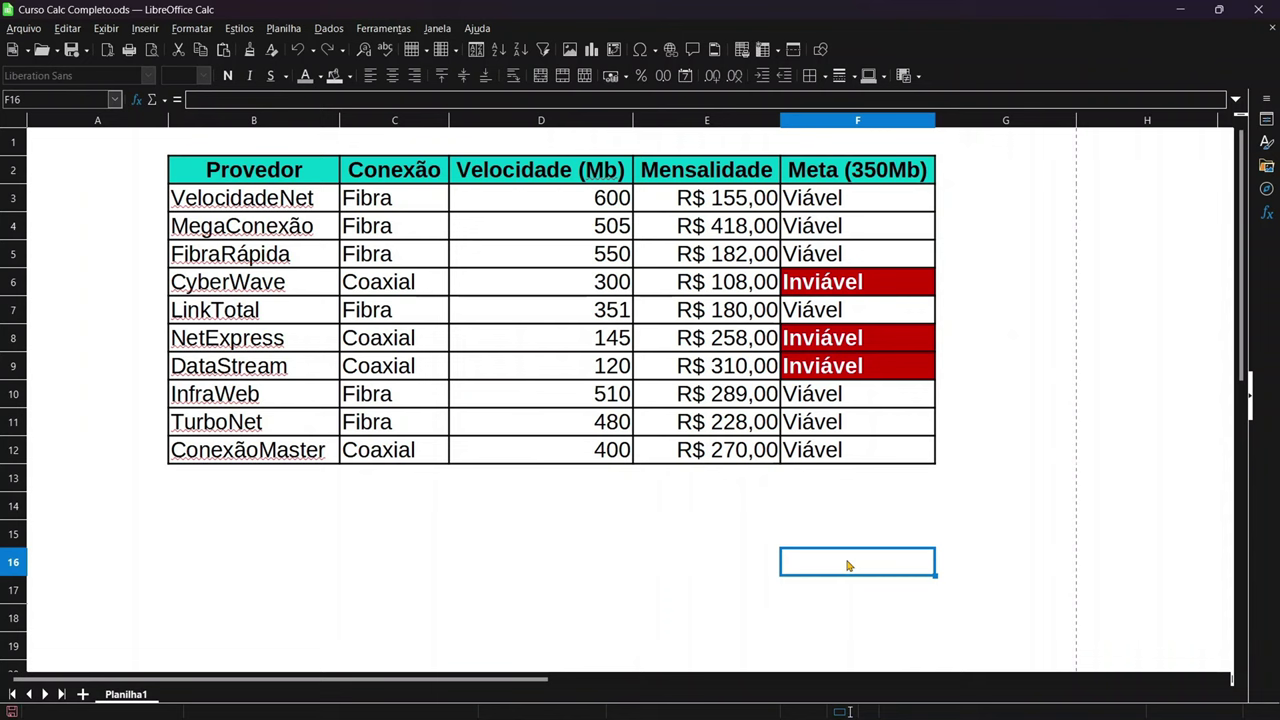
click(856, 284)
click(852, 366)
click(852, 346)
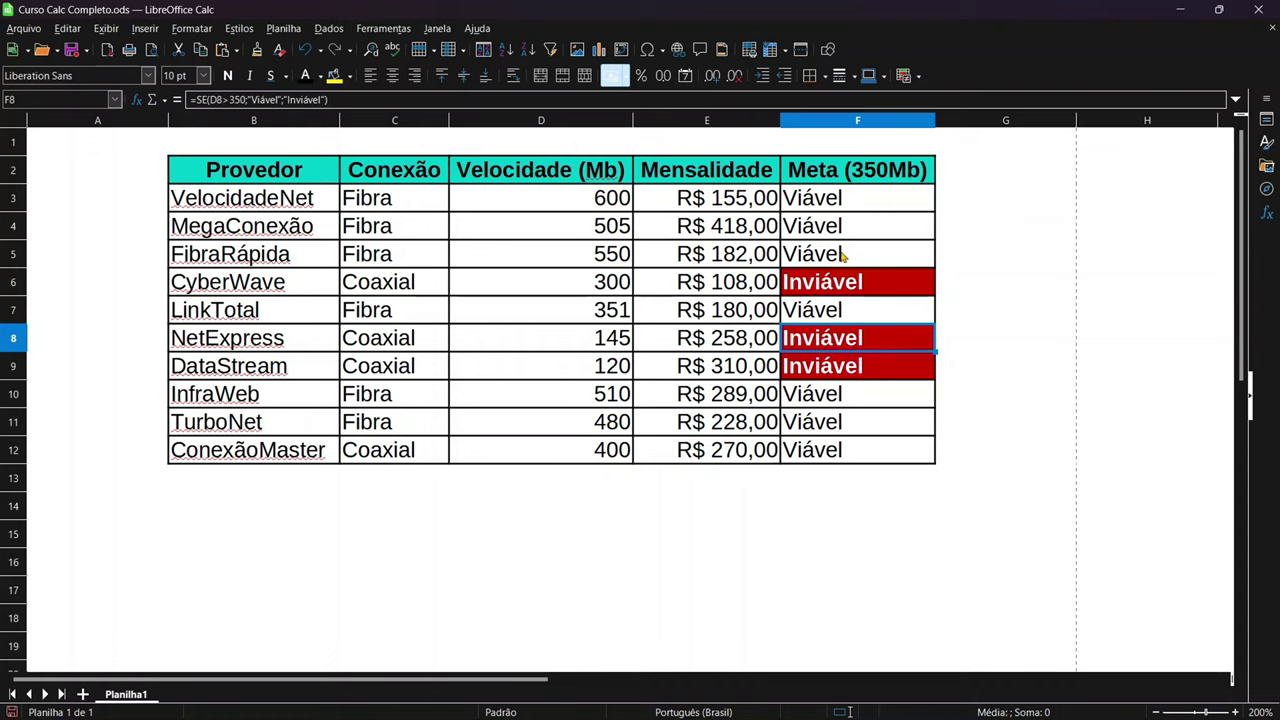
drag(836, 210, 815, 453)
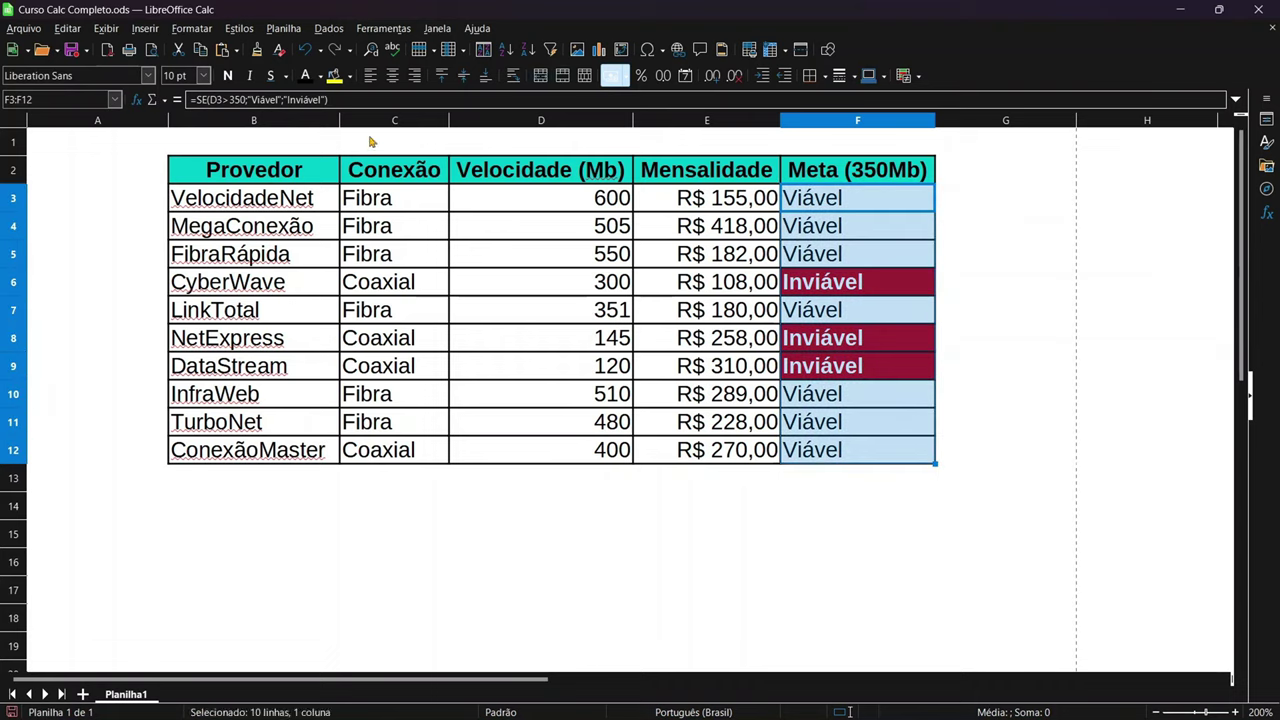
Add a second condition for F3:F12: cell value equal to "Viável" with the green Bom style
click(193, 30)
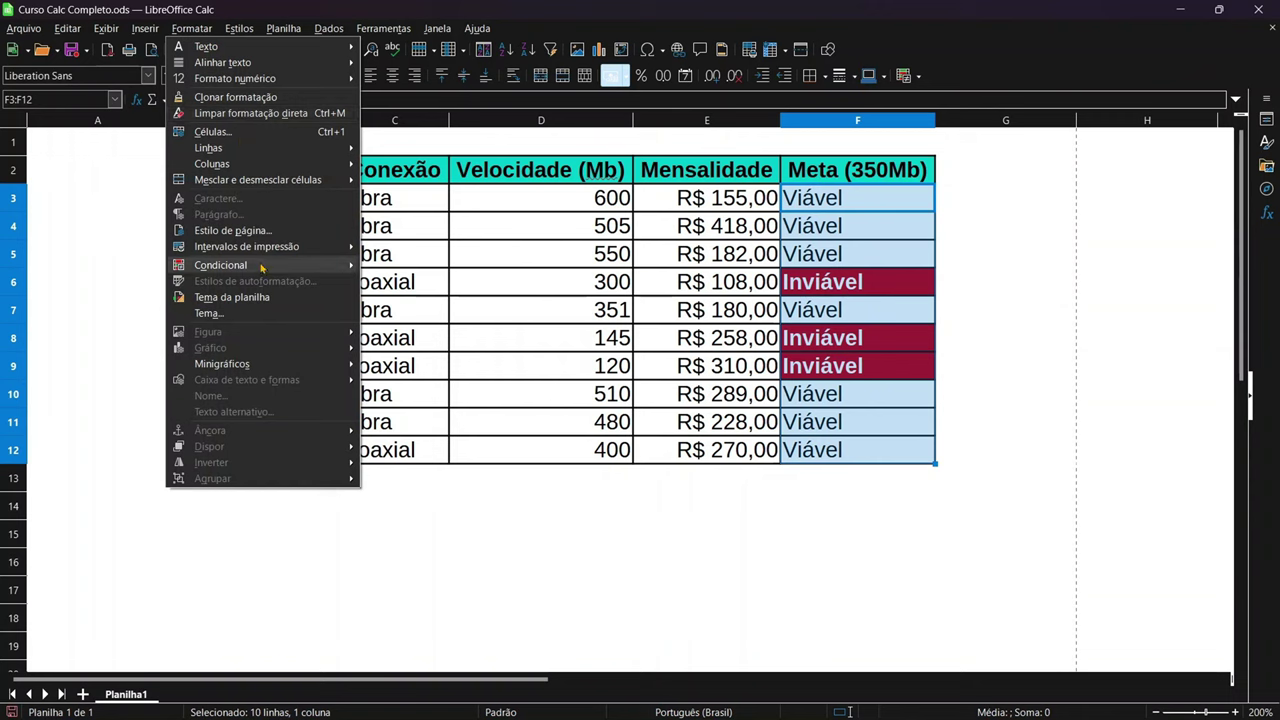
mouse_move(411, 264)
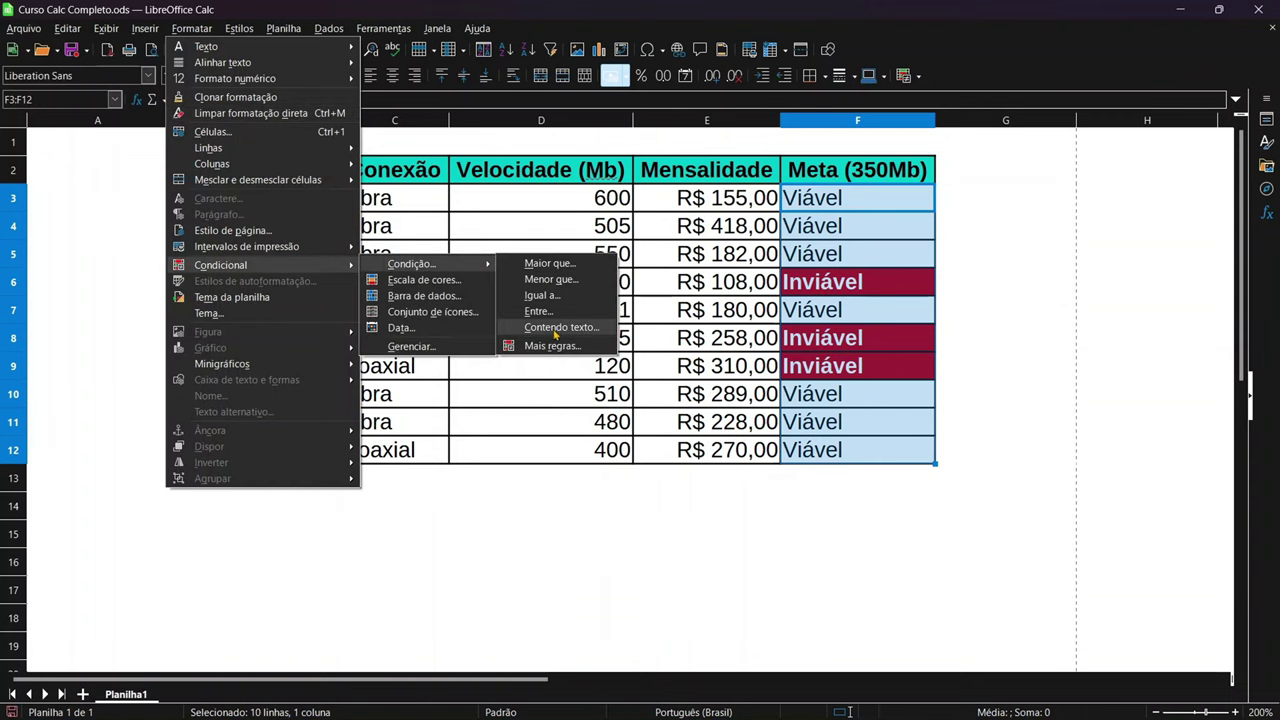
click(552, 346)
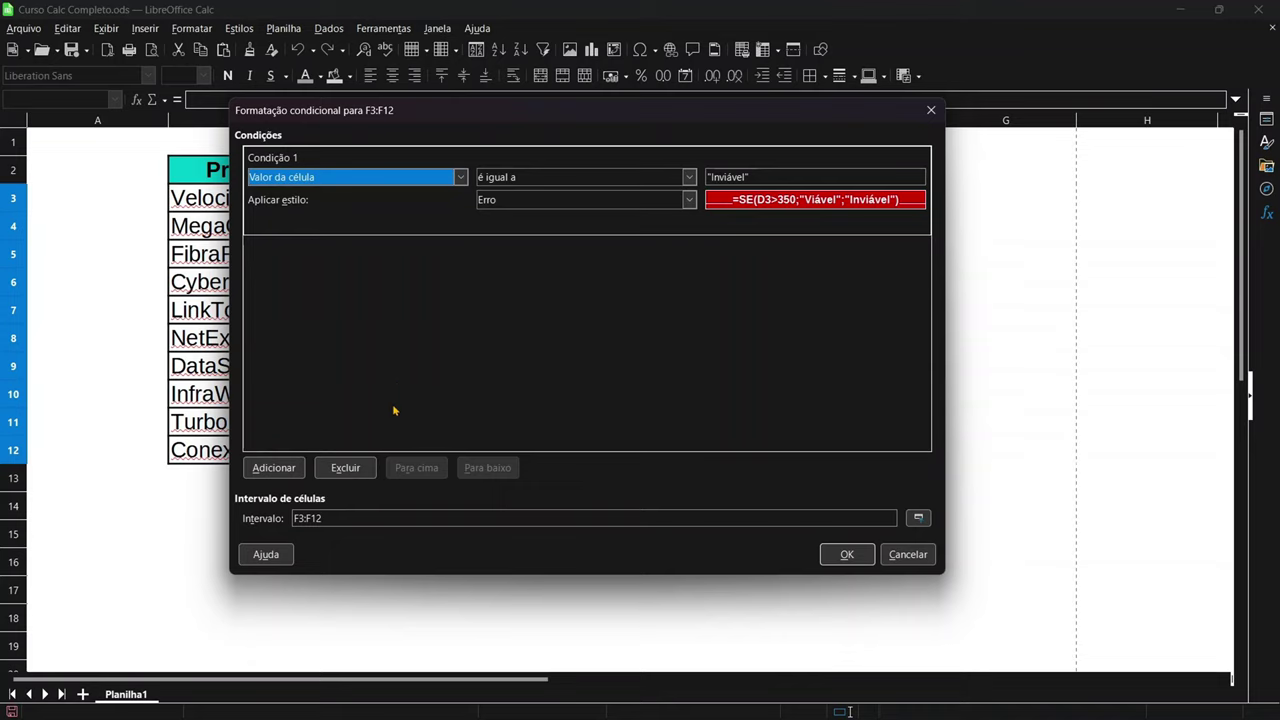
click(285, 471)
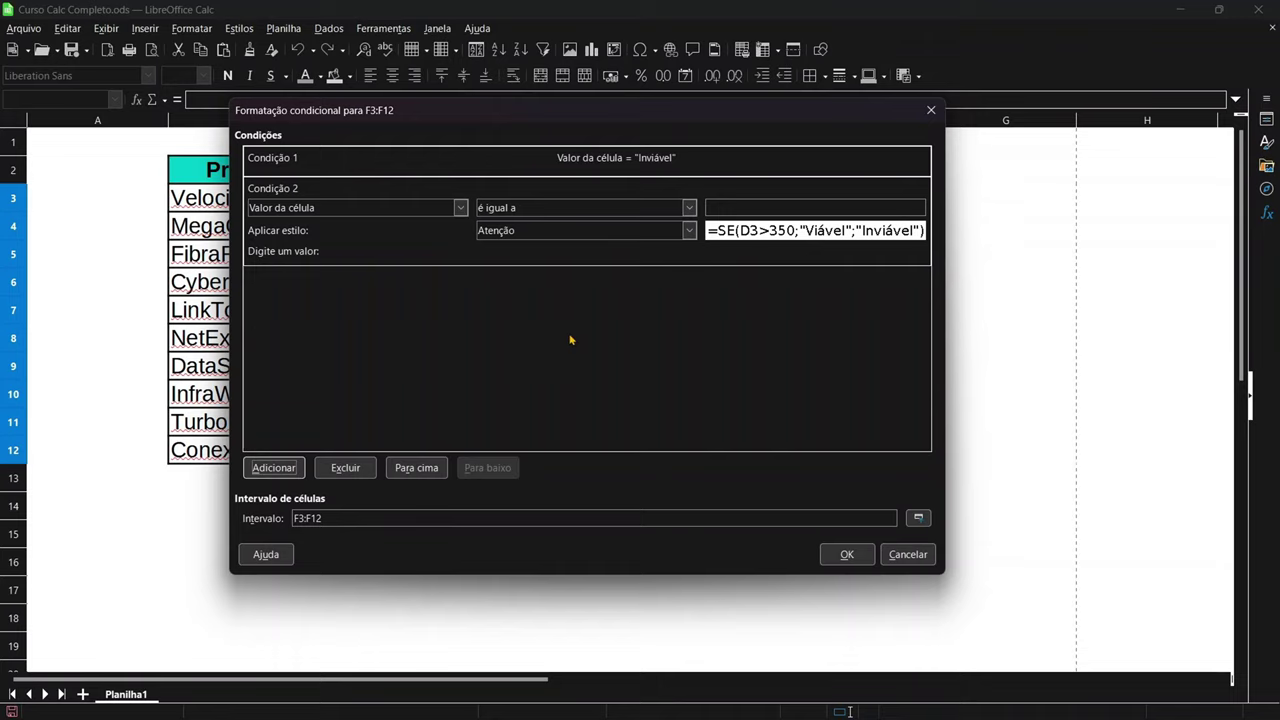
click(298, 160)
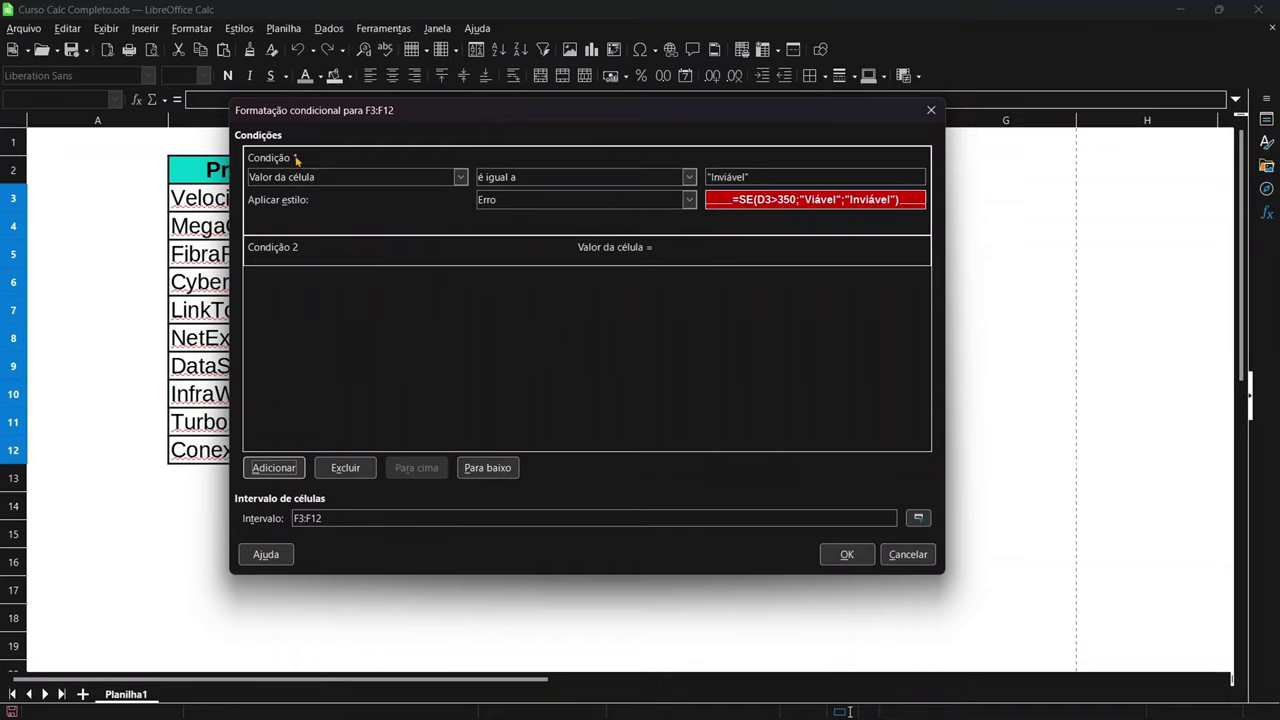
click(284, 250)
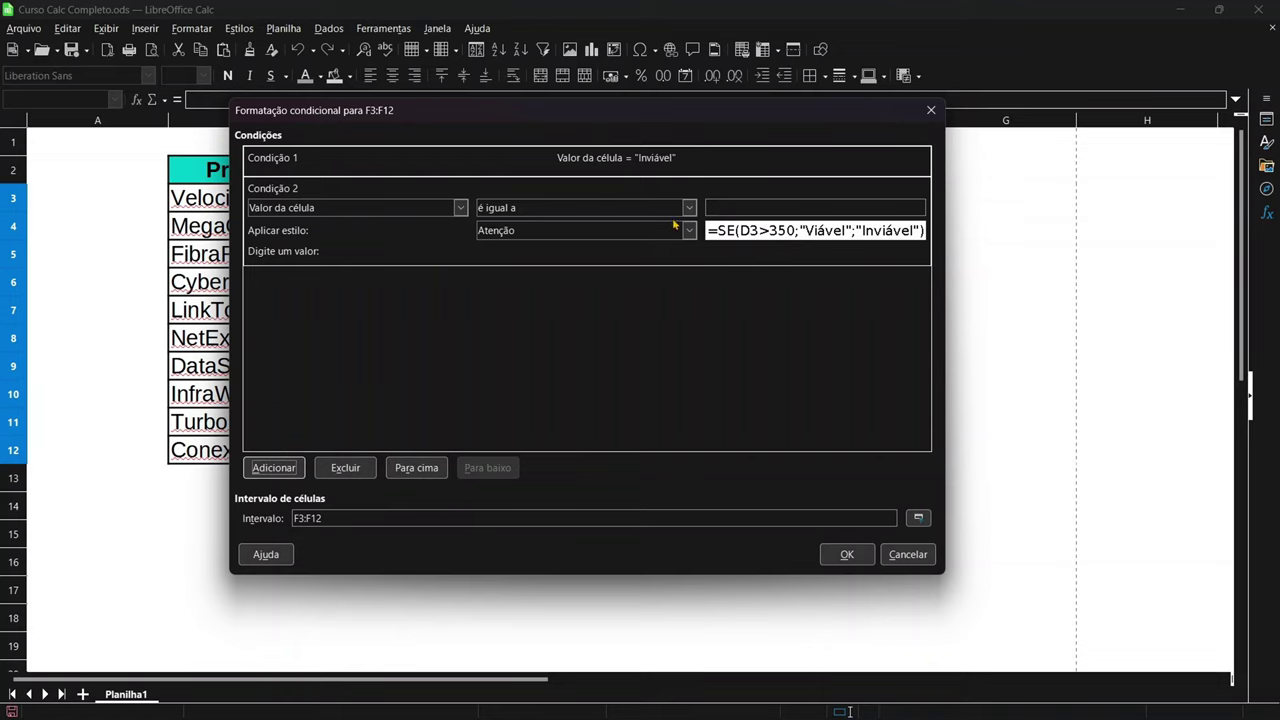
click(736, 207)
text("In)
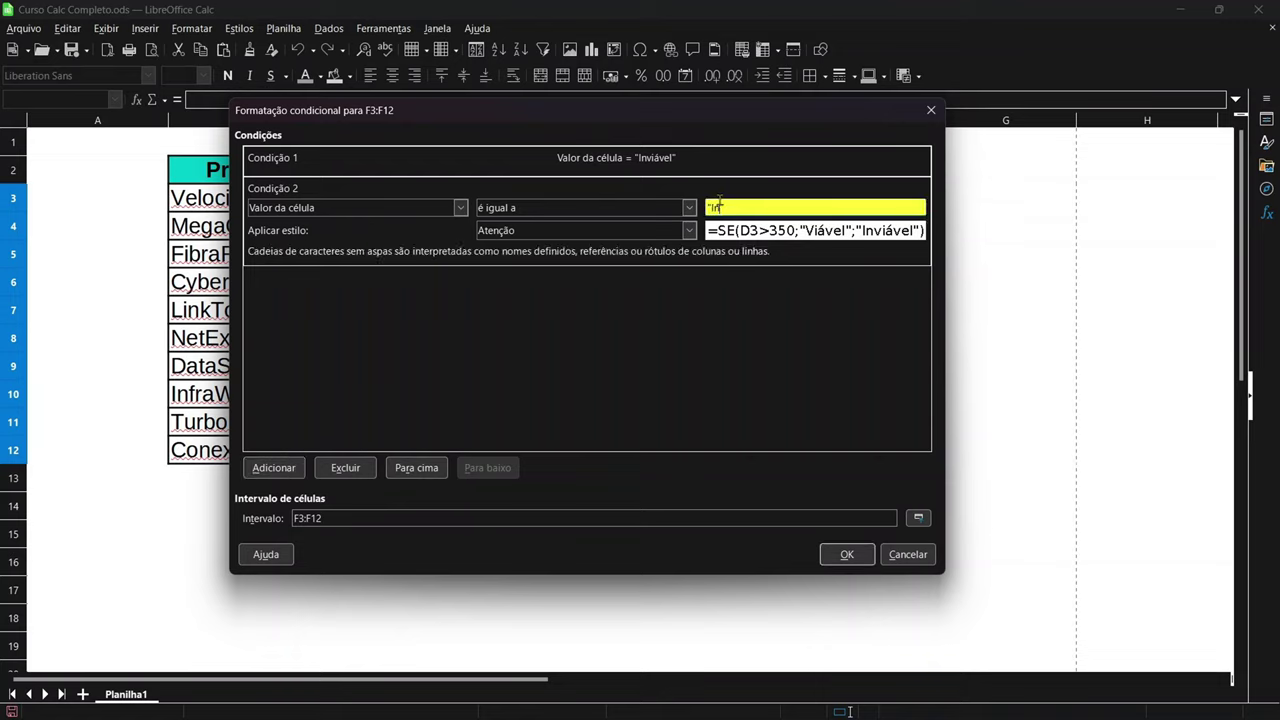
text(Viá)
text(vel")
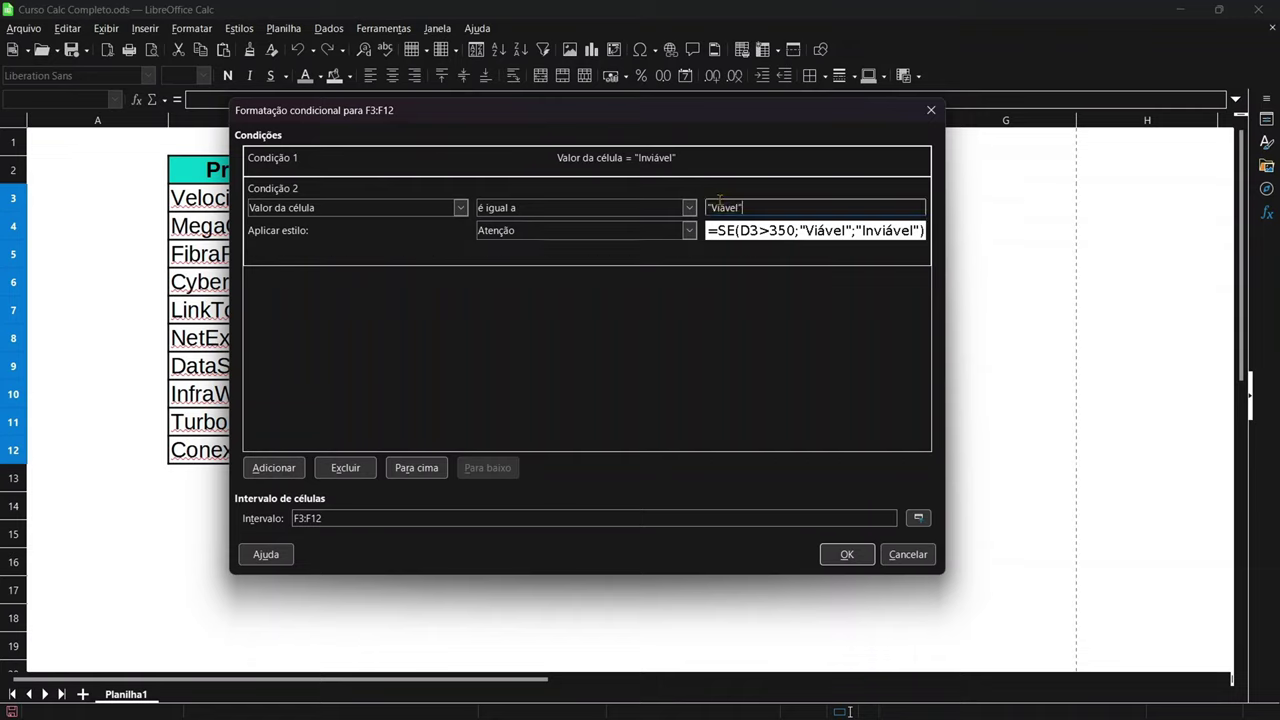
click(276, 164)
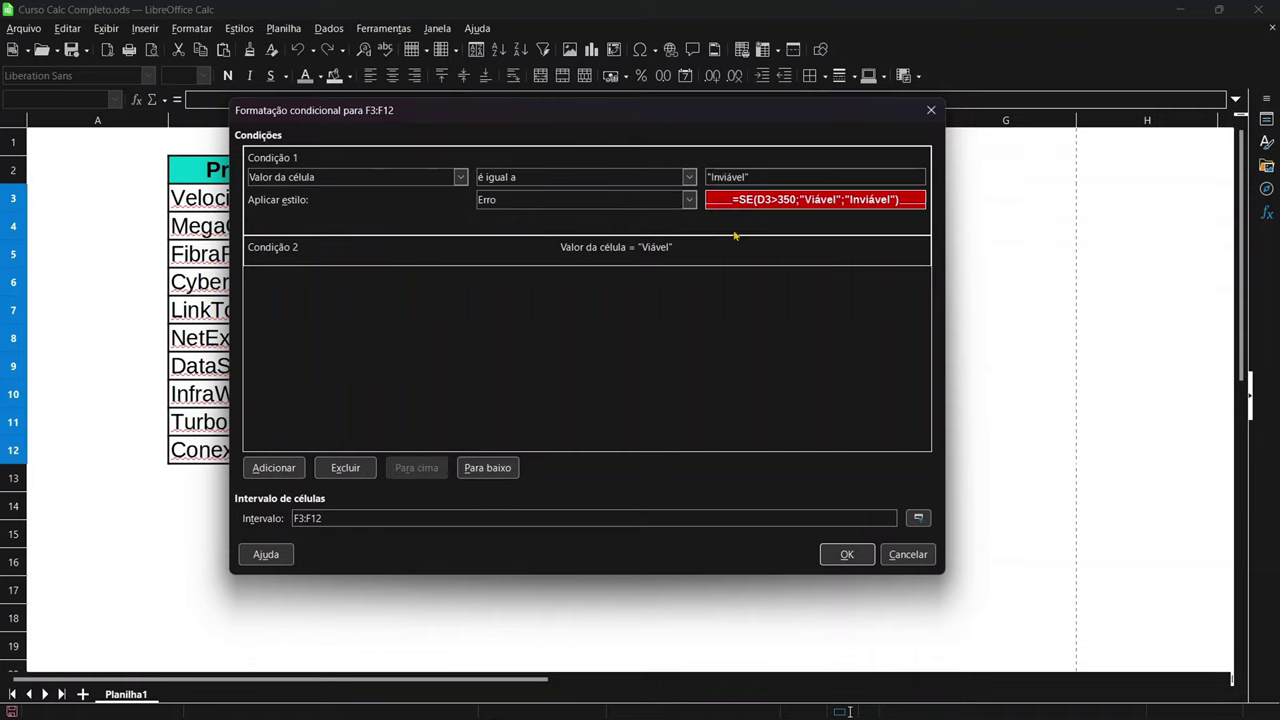
click(302, 260)
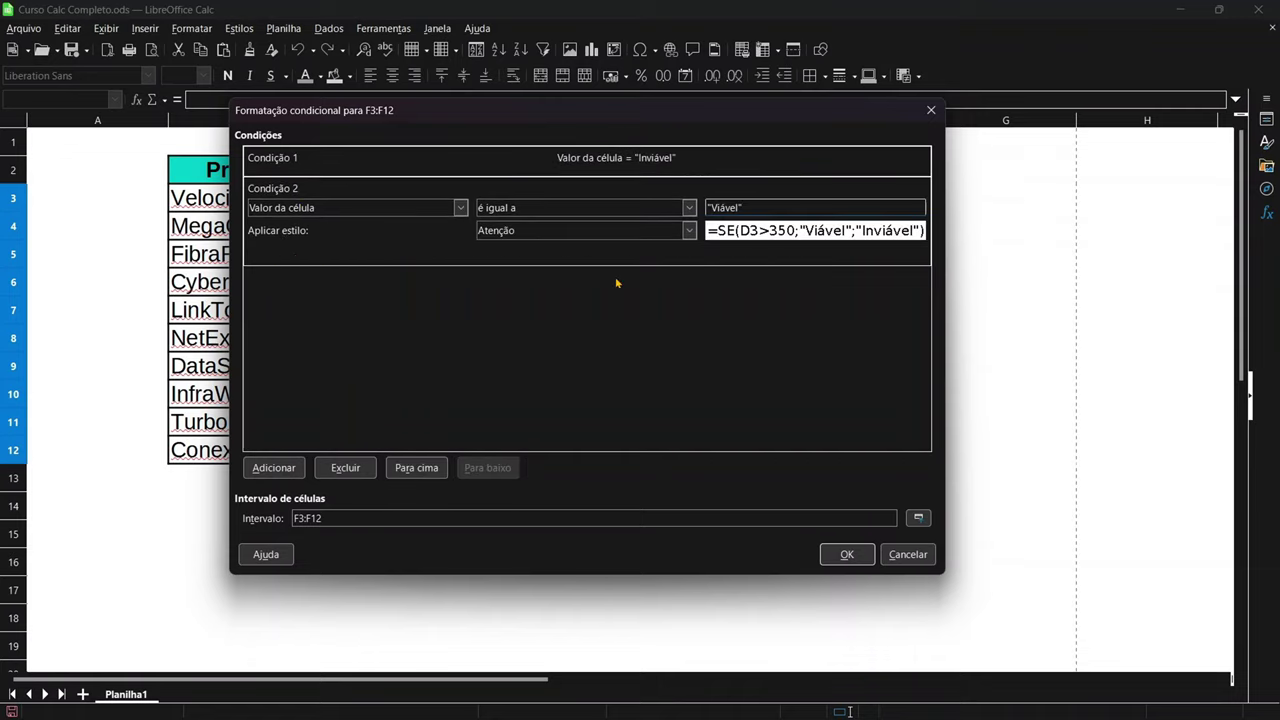
click(673, 237)
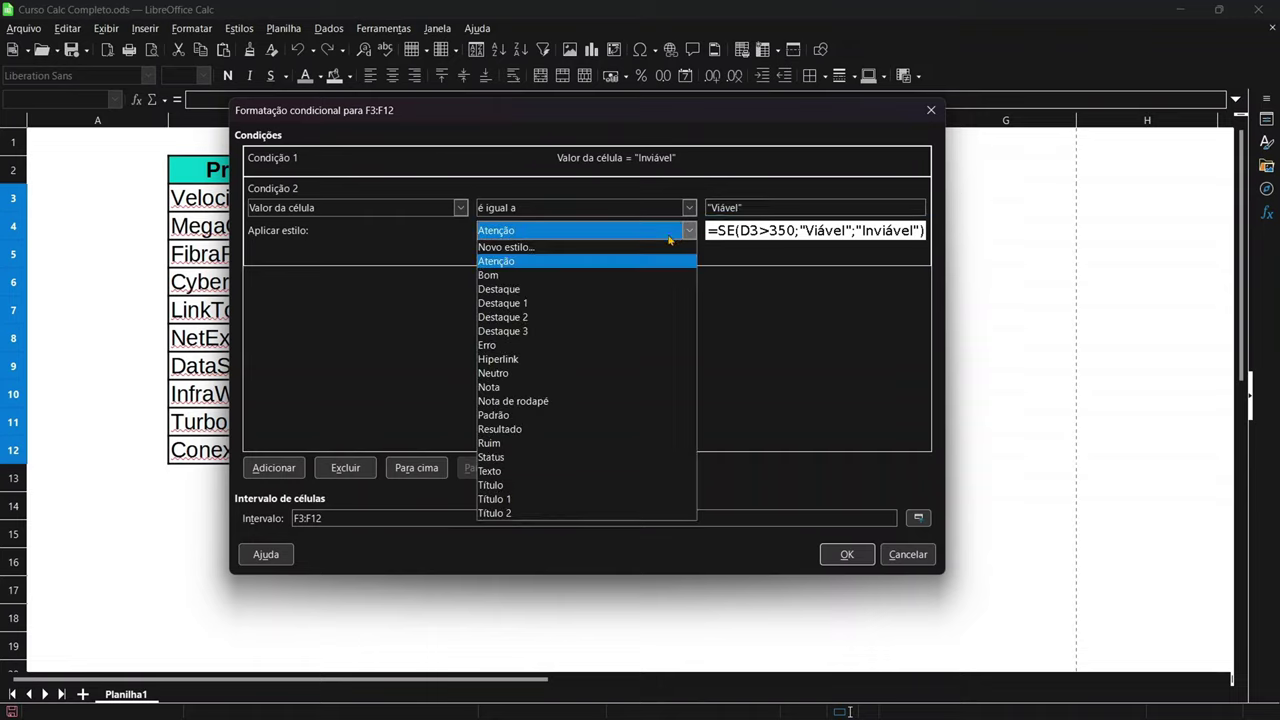
click(556, 286)
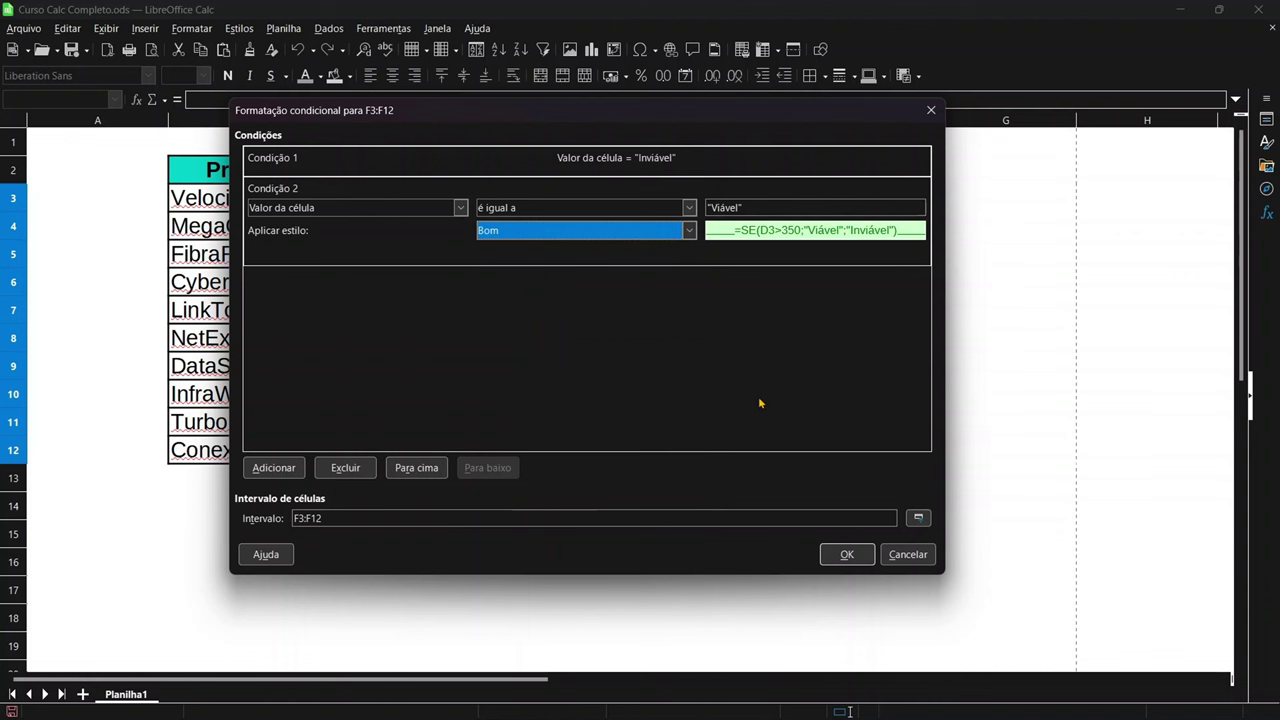
click(847, 556)
Enter 349 as VelocidadeNet's speed in D3
click(840, 562)
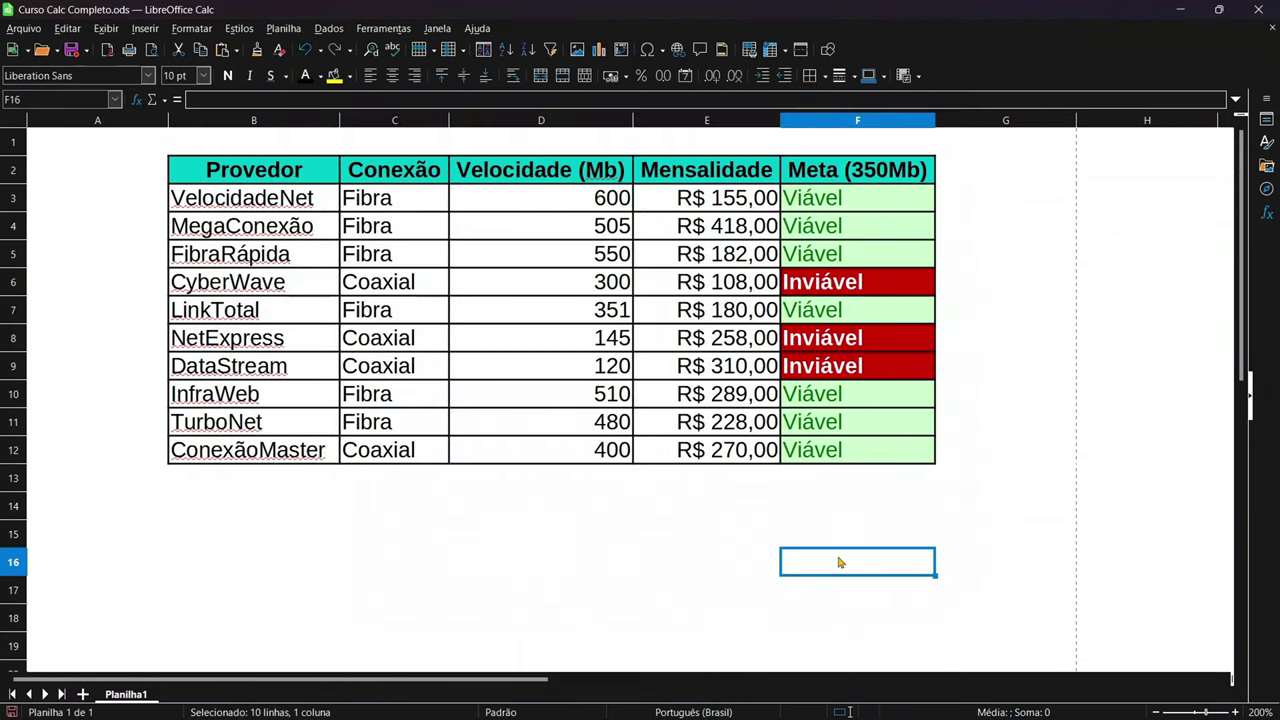
click(857, 314)
click(597, 207)
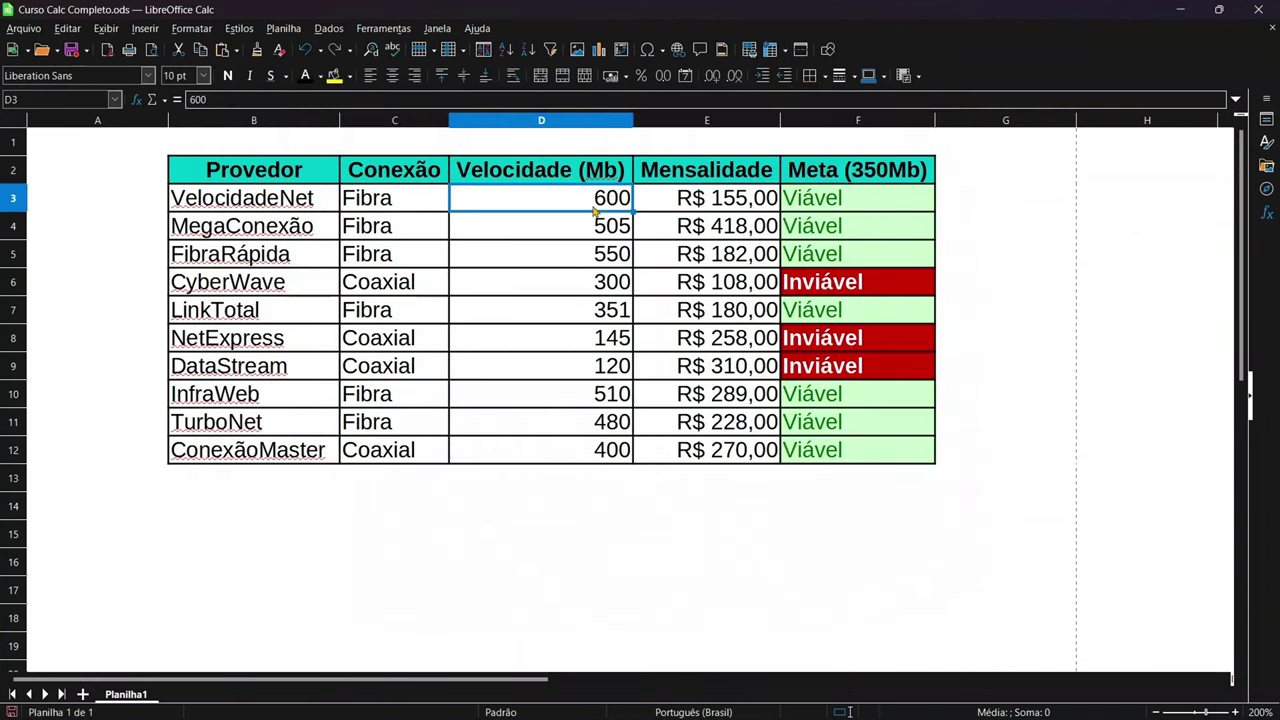
text(349)
key(Return)
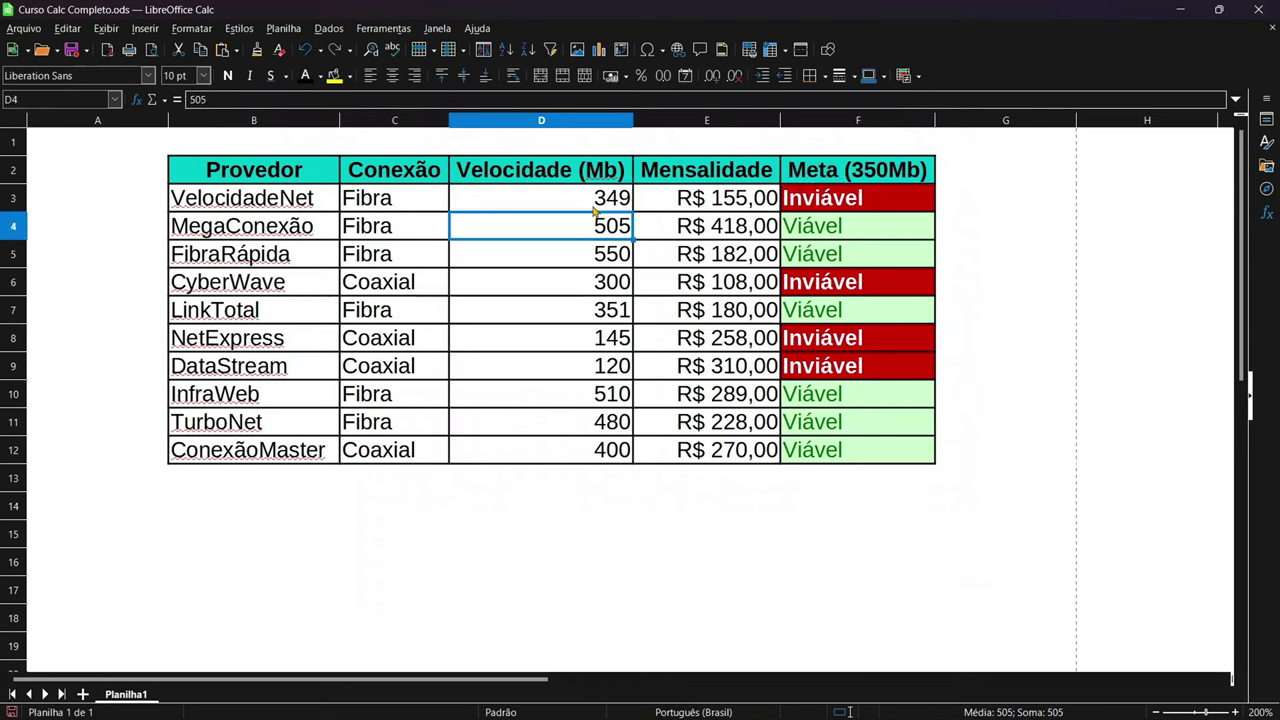
click(571, 534)
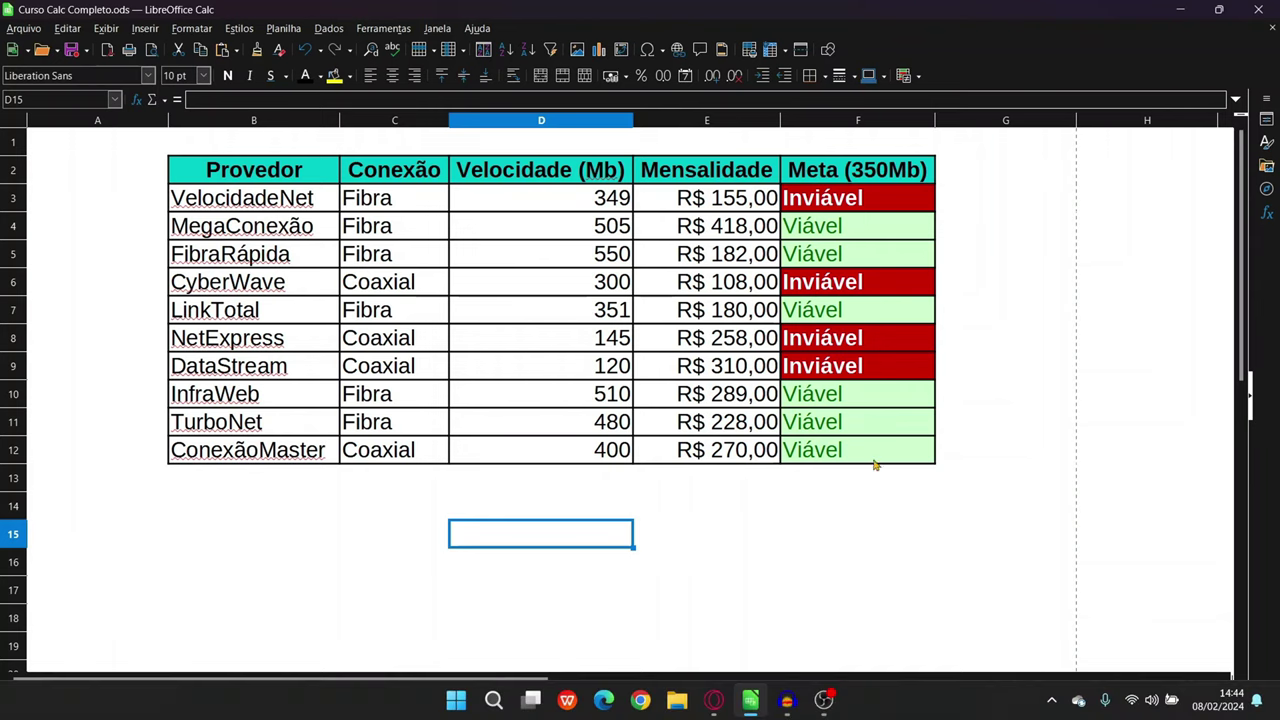
drag(724, 203, 708, 440)
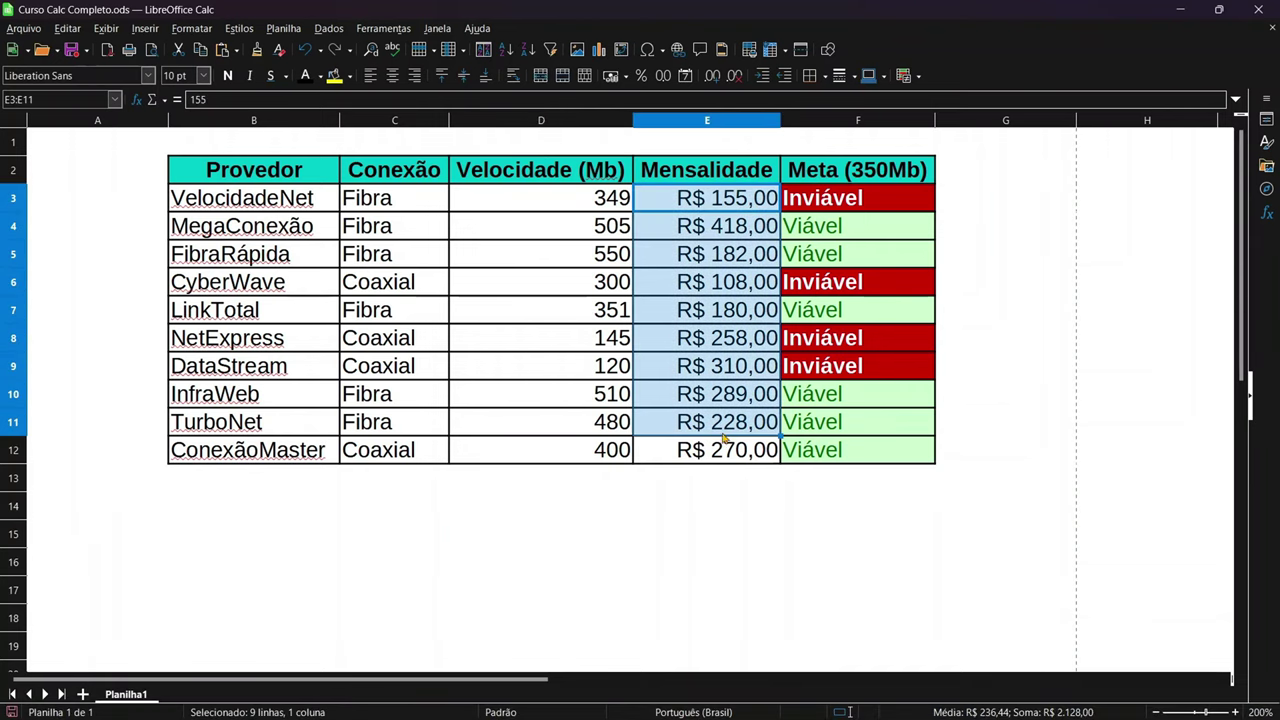
click(185, 30)
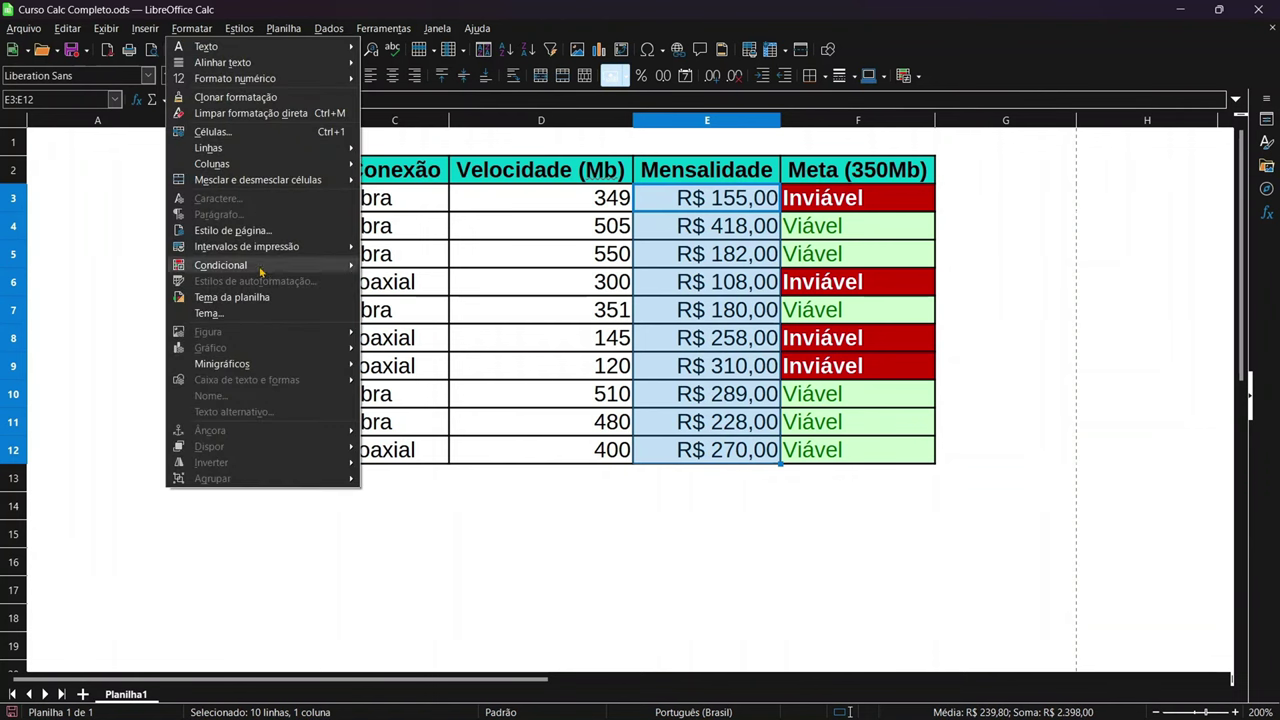
mouse_move(221, 265)
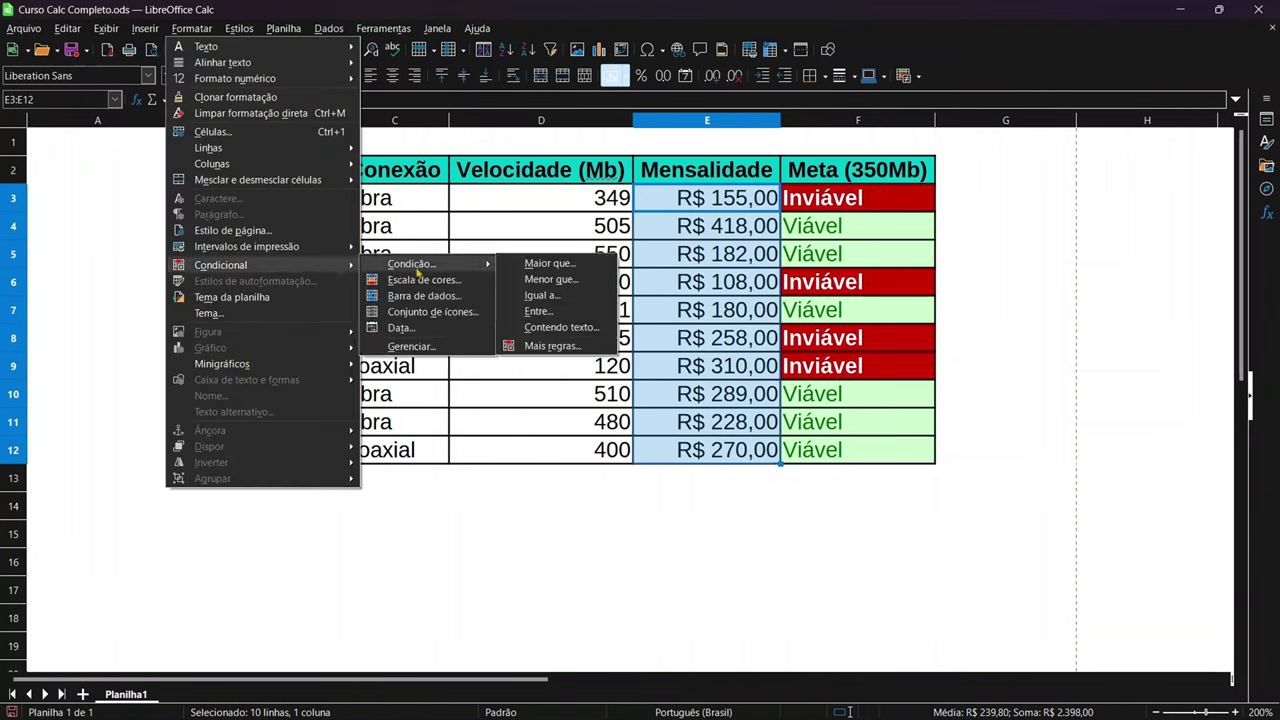
mouse_move(412, 264)
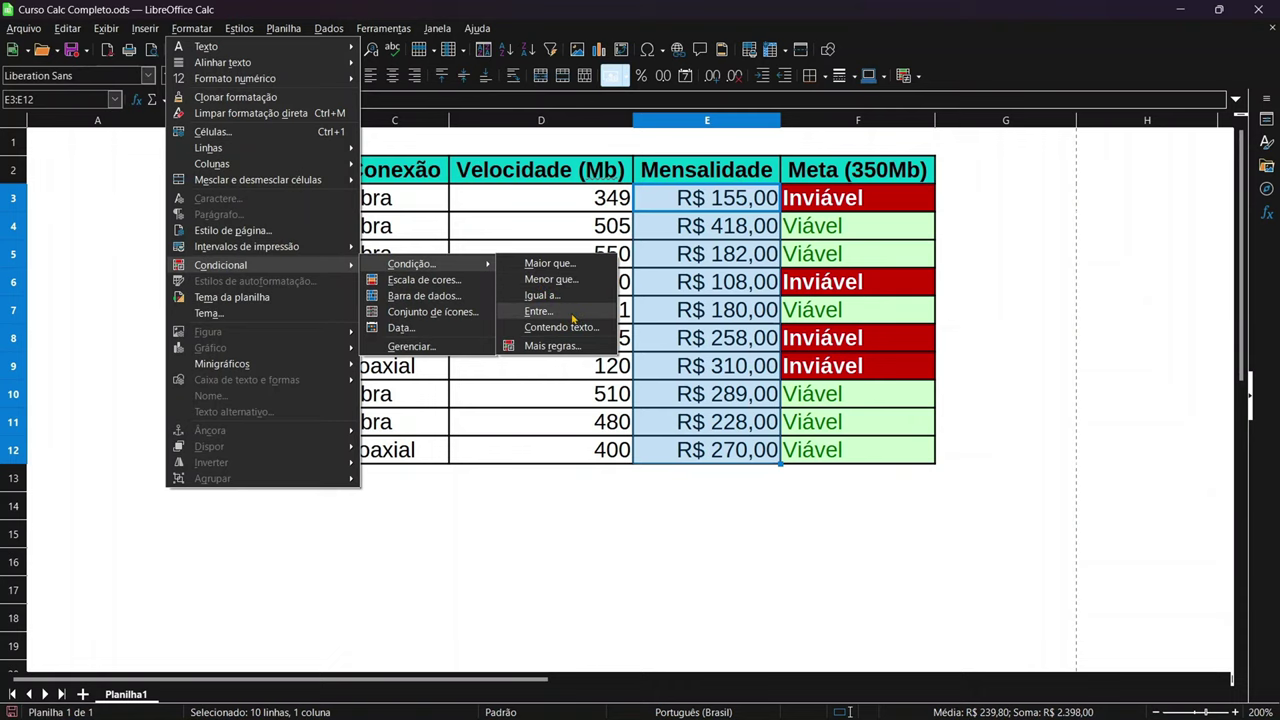
click(570, 564)
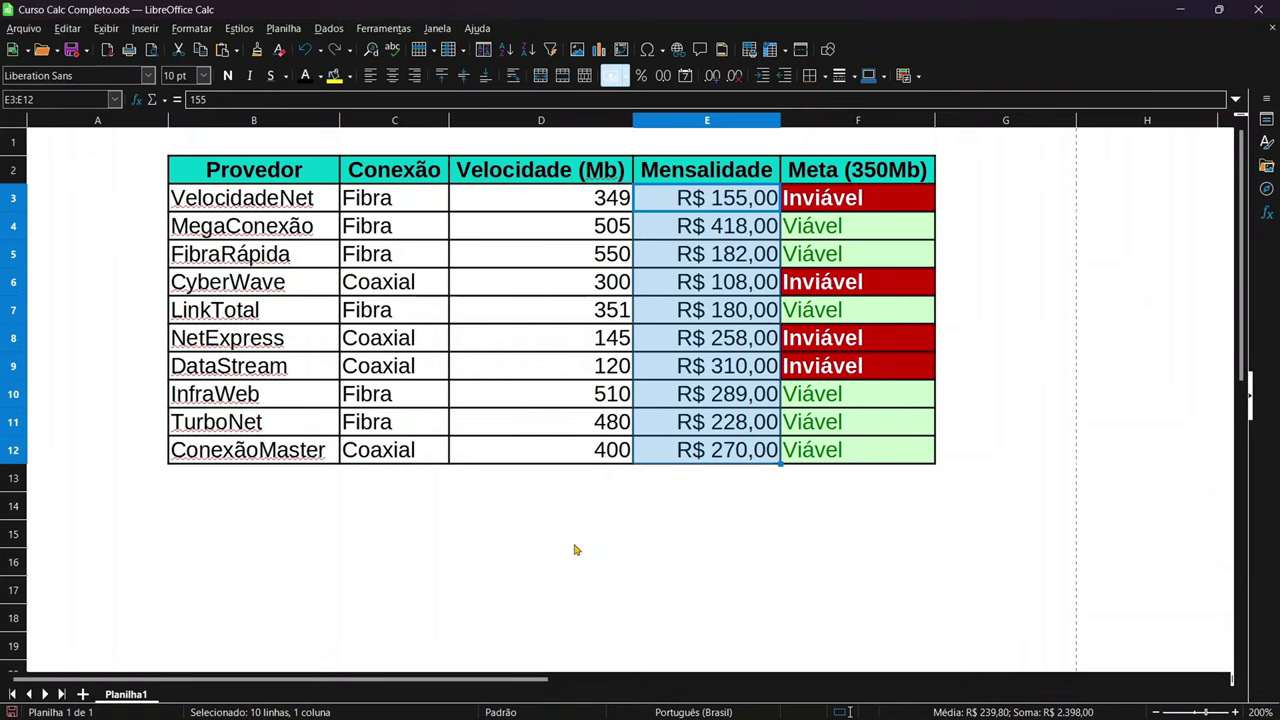
click(586, 468)
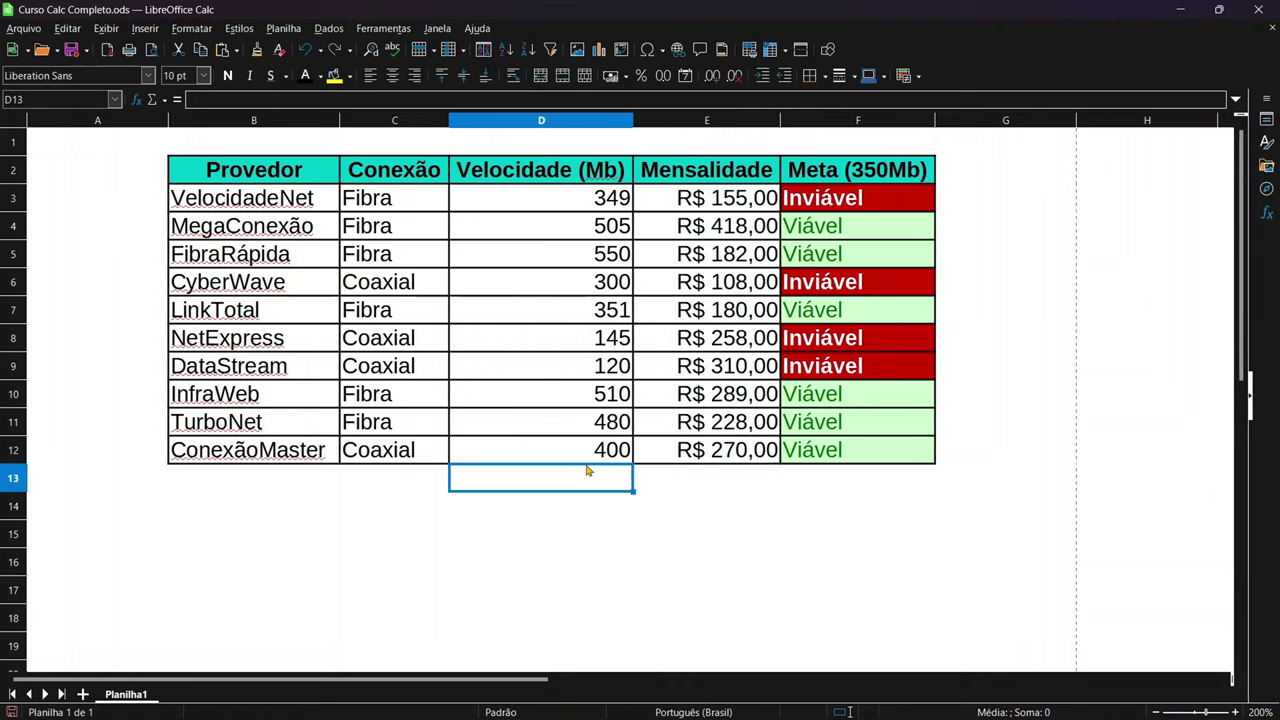
mouse_move(735, 212)
mouse_down()
mouse_move(775, 355)
mouse_move(857, 443)
mouse_up()
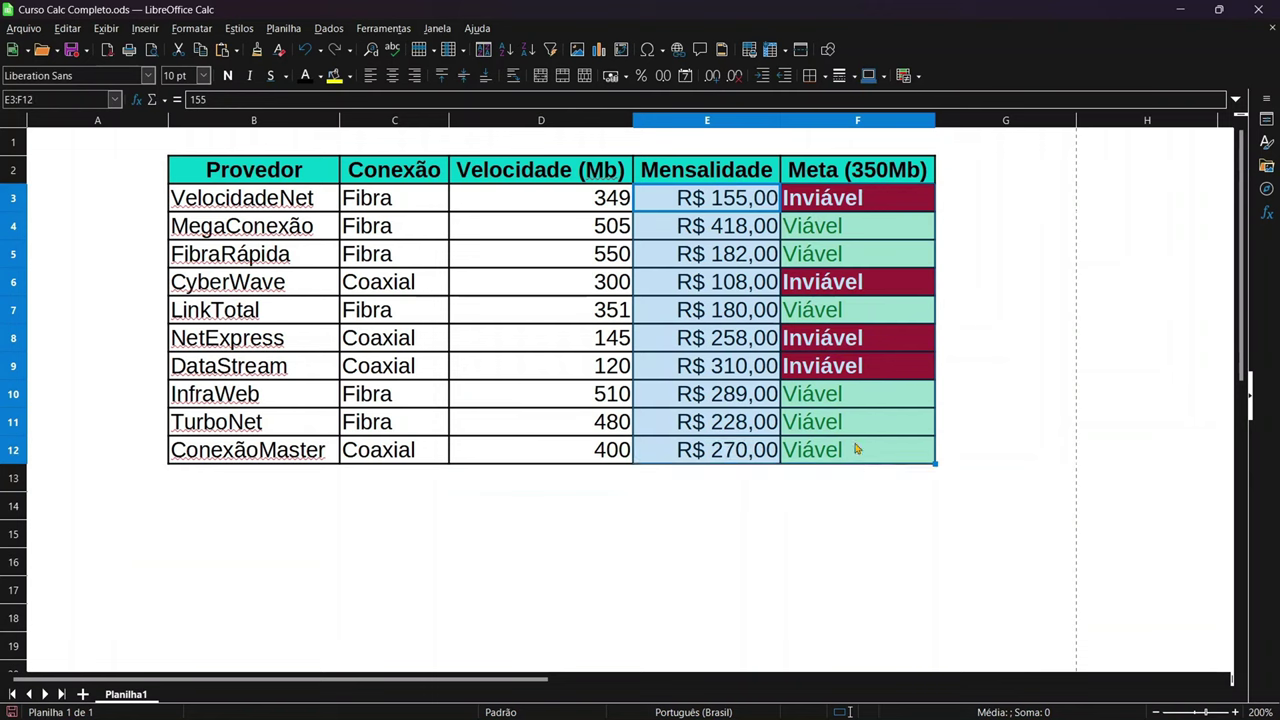
click(167, 538)
click(296, 540)
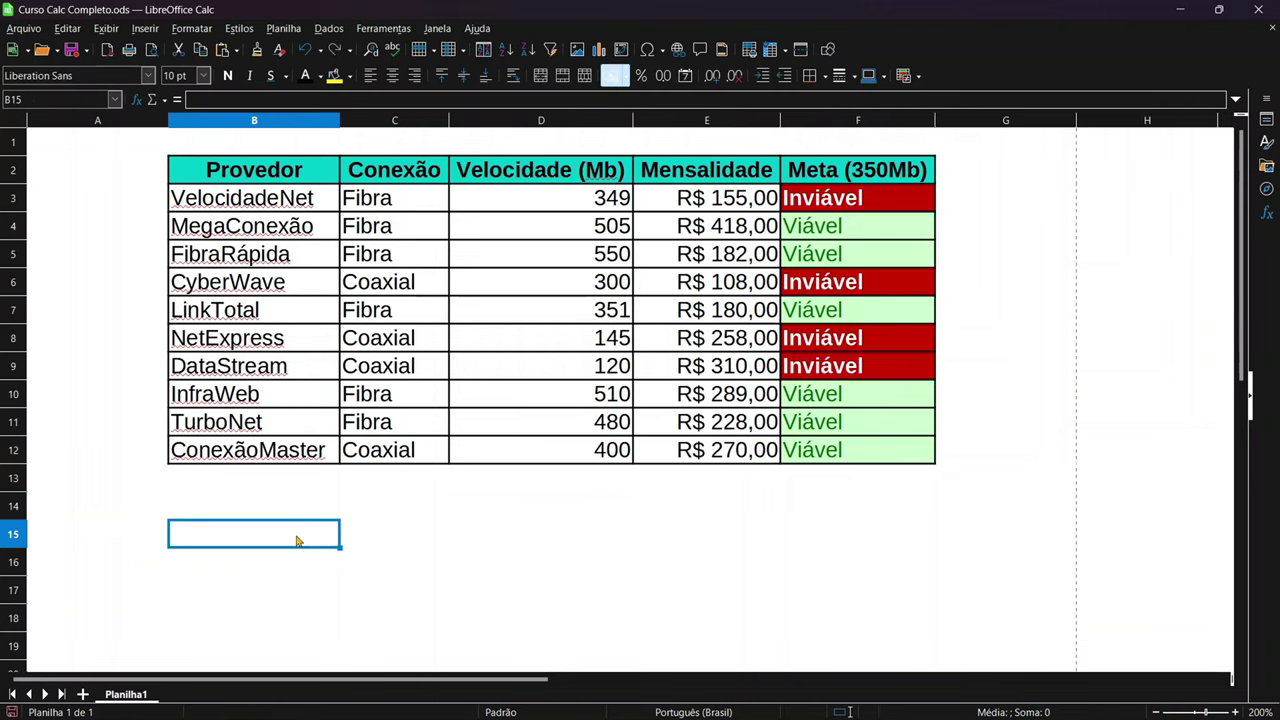
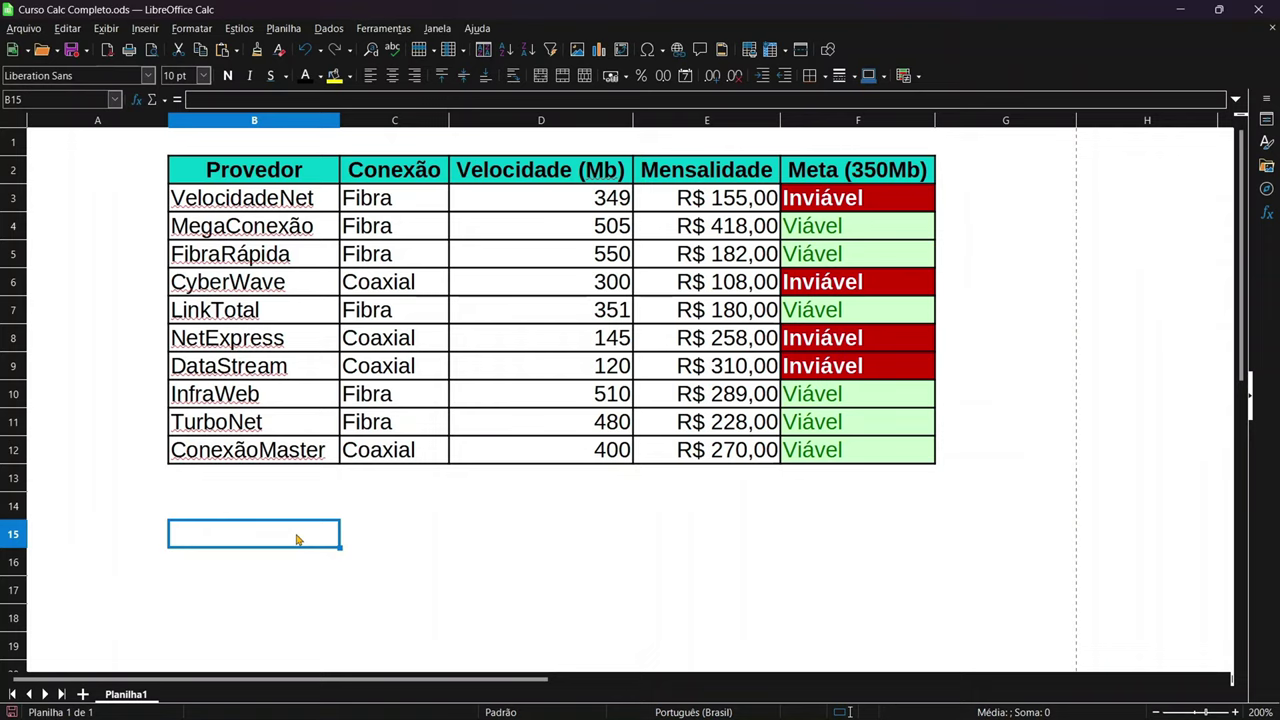
Copy FibraRápida, TurboNet and ConexãoMaster into B14:B16 below the provider table
click(287, 270)
key(ctrl+c)
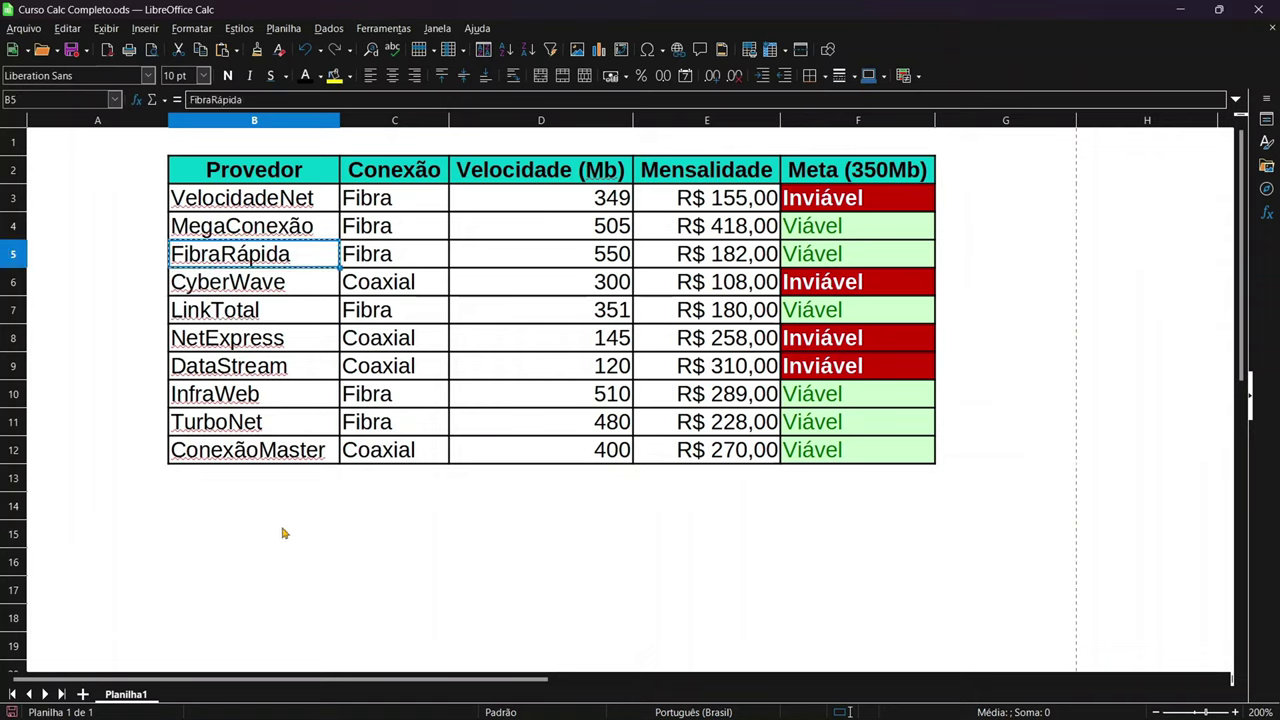
click(262, 508)
key(ctrl+v)
click(267, 420)
key(ctrl+c)
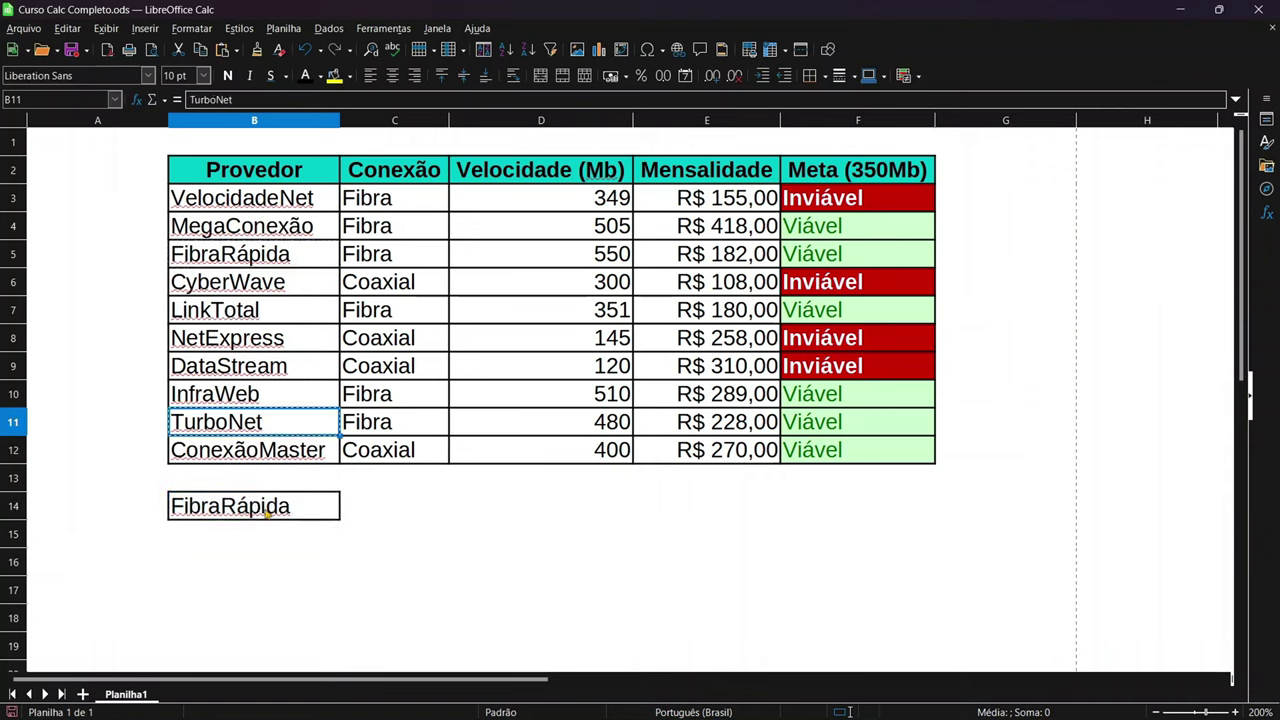
click(250, 538)
key(ctrl+v)
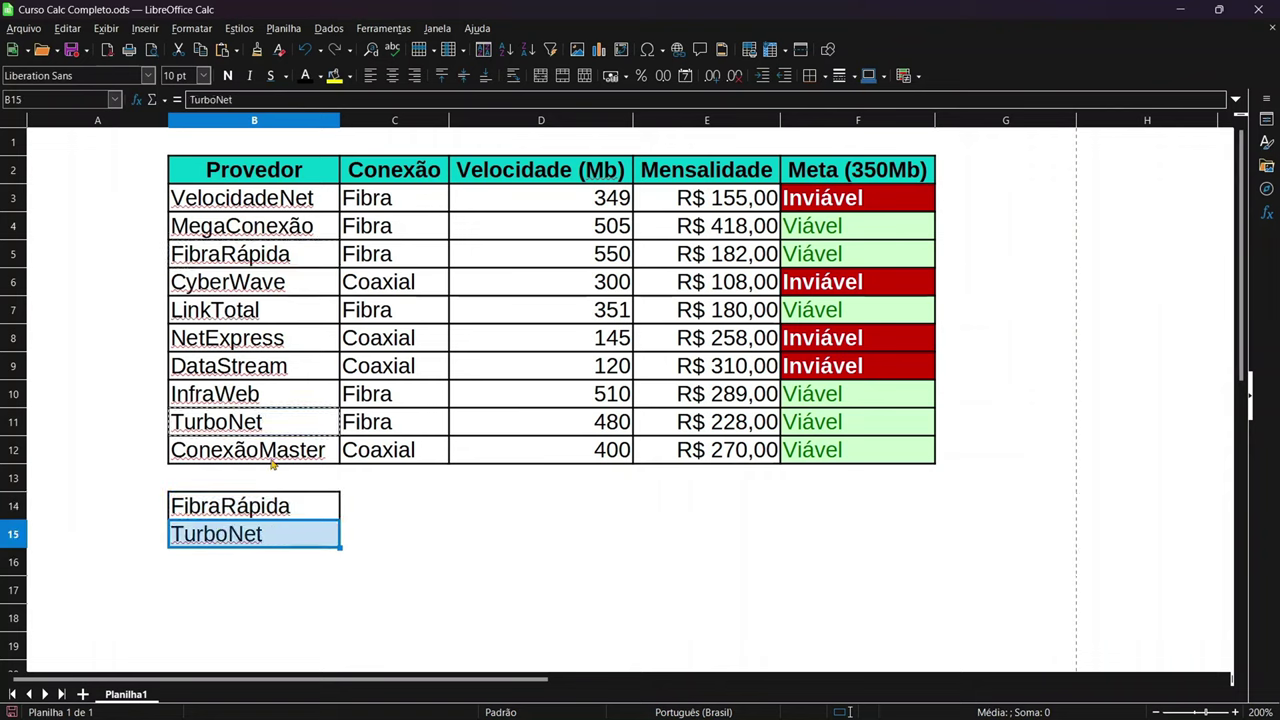
click(250, 450)
key(ctrl+c)
click(252, 562)
key(ctrl+v)
Cut the three names from B14:B16 and add a new sheet, Planilha2
click(490, 587)
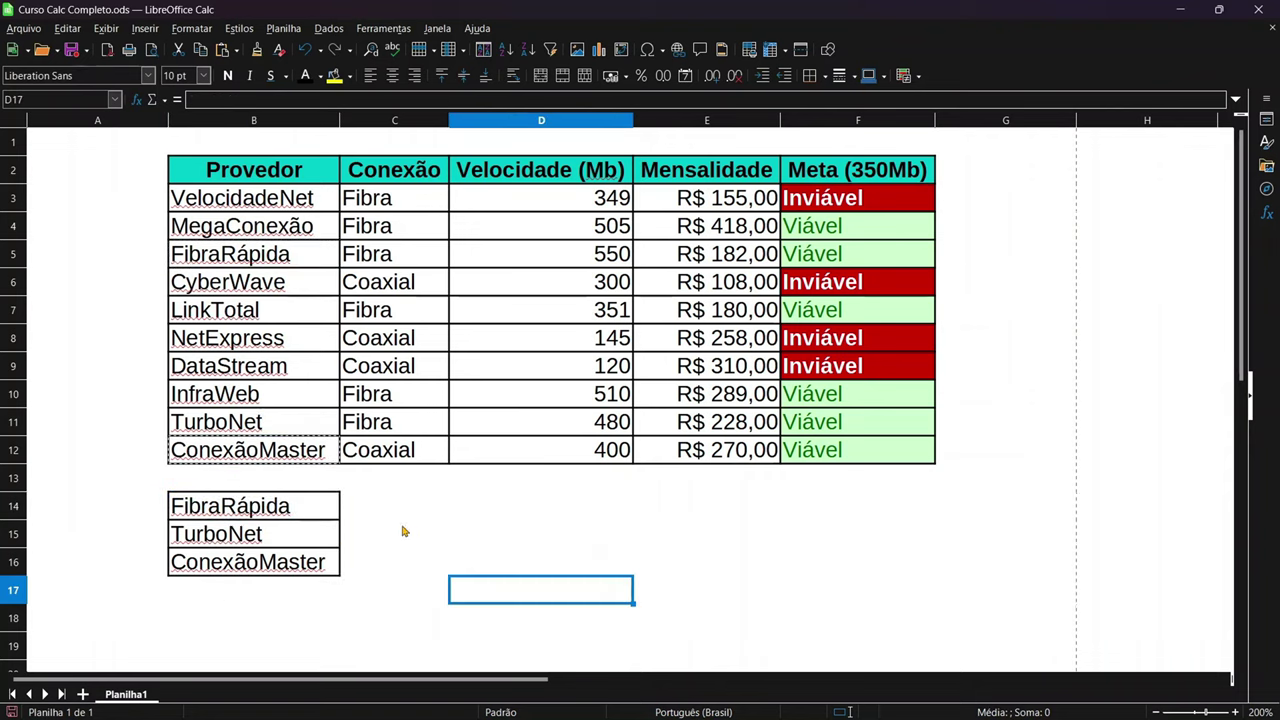
click(404, 531)
click(371, 503)
drag(300, 502, 270, 563)
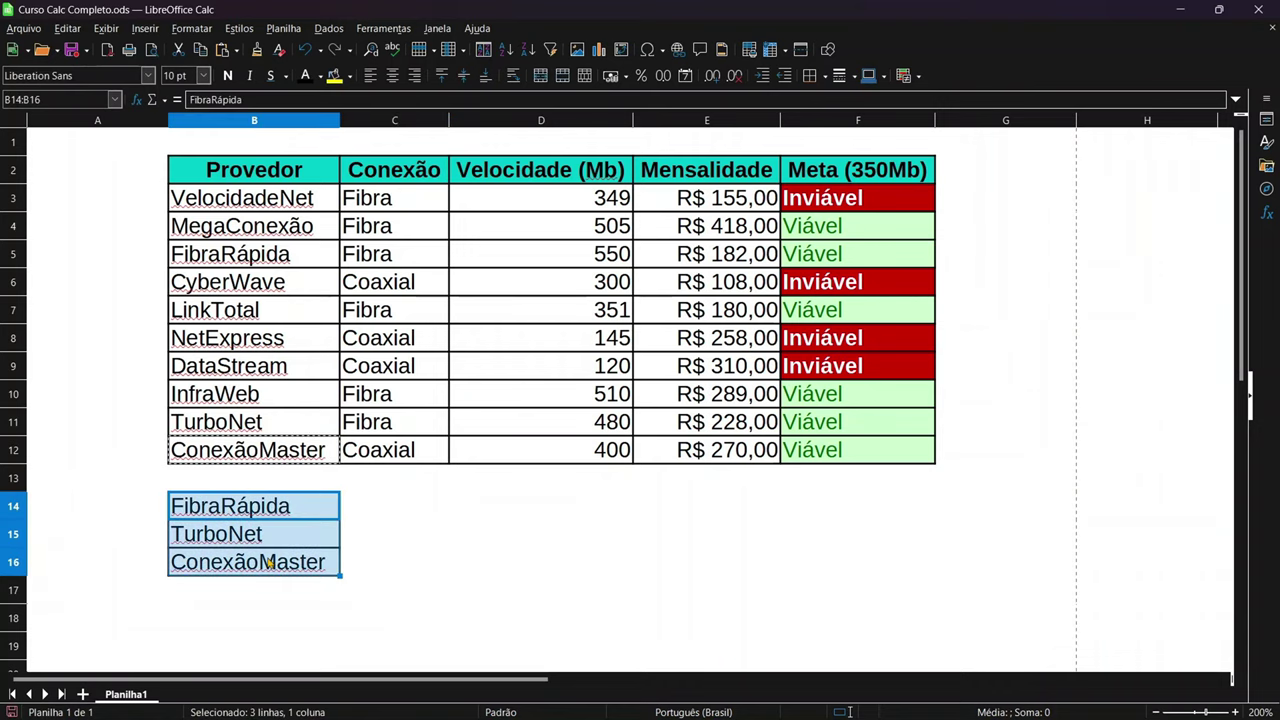
key(ctrl+x)
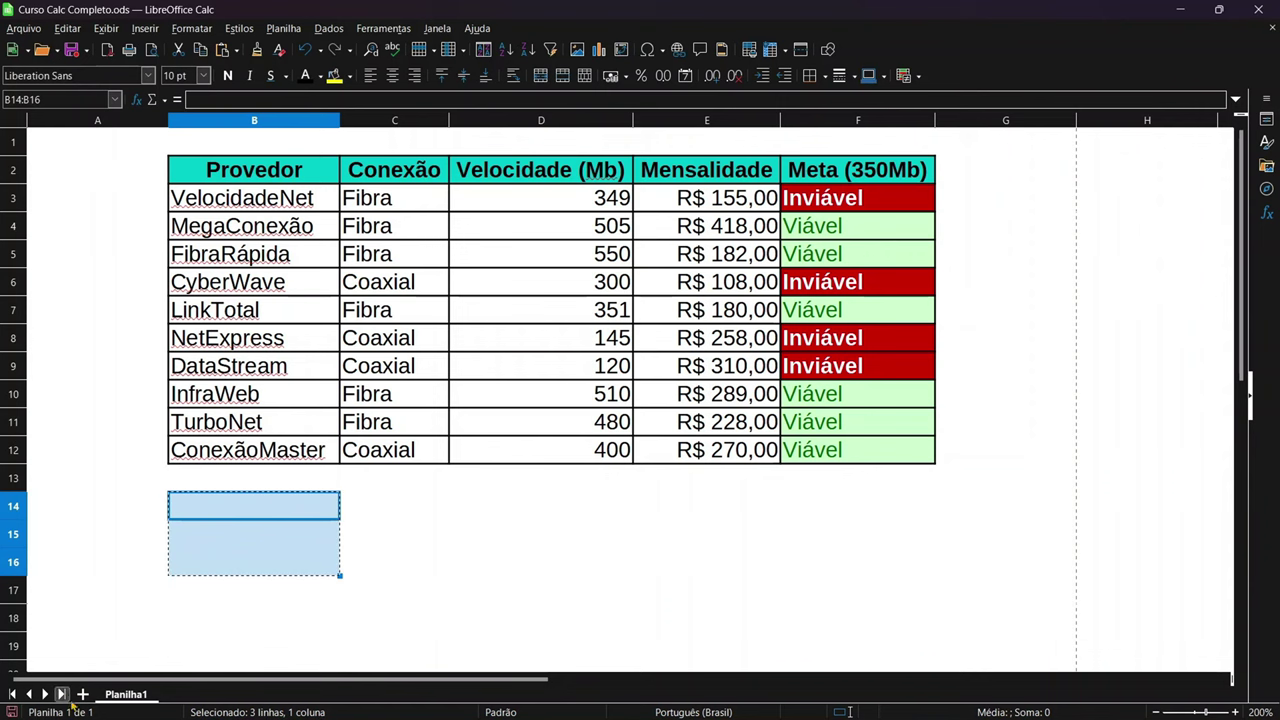
click(83, 693)
Paste the three provider names into Planilha2, shifted down to A2:A4
key(ctrl+v)
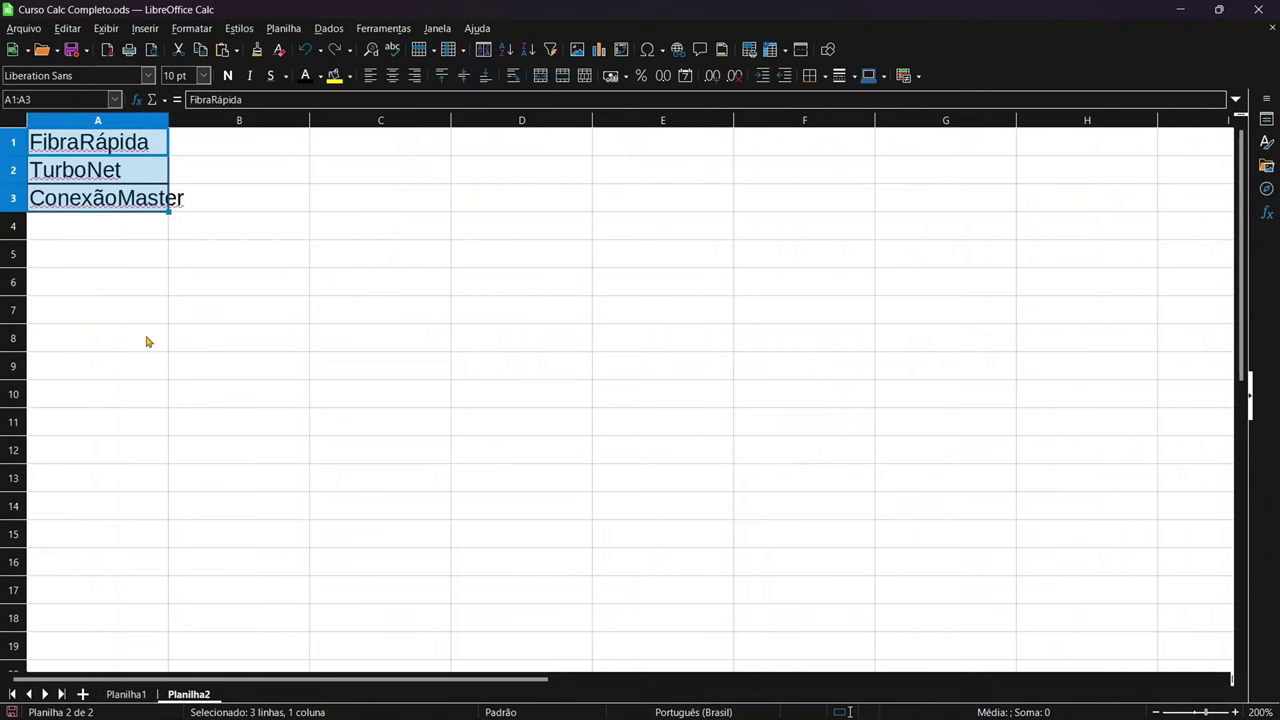
click(140, 282)
drag(94, 150, 97, 197)
key(ctrl+x)
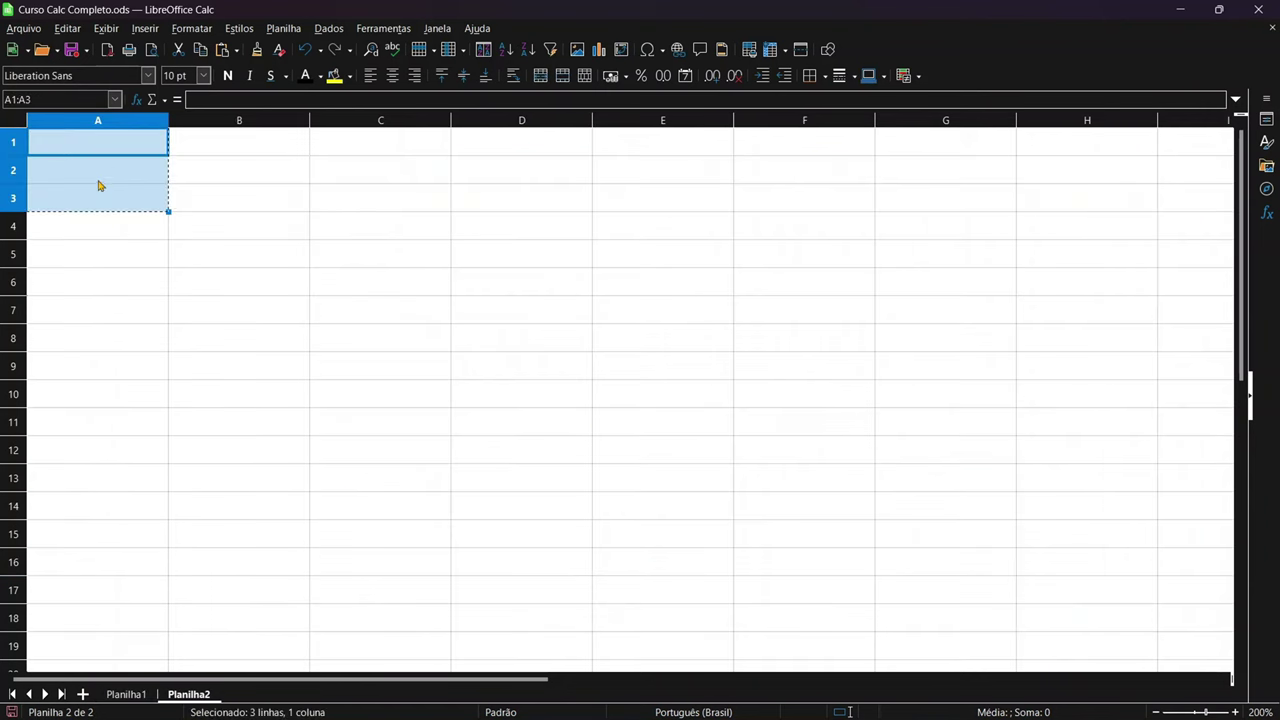
key(ctrl+z)
click(105, 178)
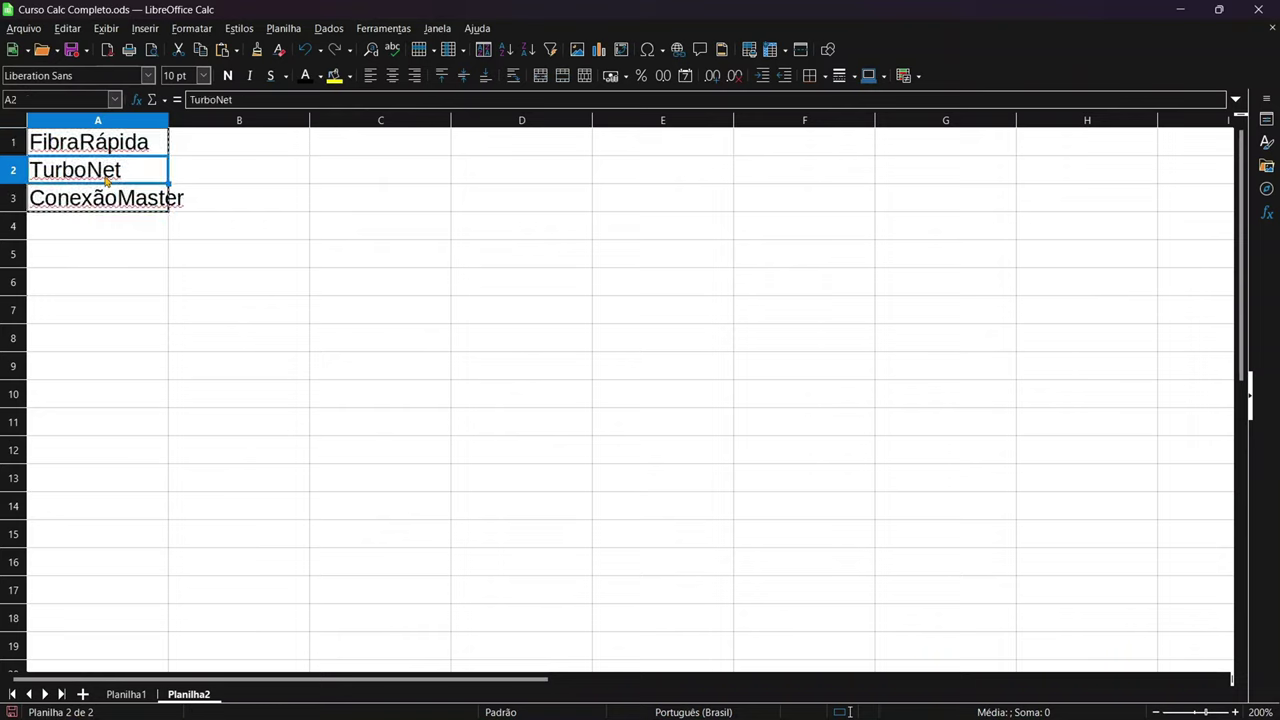
key(ctrl+z)
click(100, 183)
key(ctrl+v)
click(125, 318)
Enter the headers Provedor in A1 and Mensalidade in B1
click(121, 150)
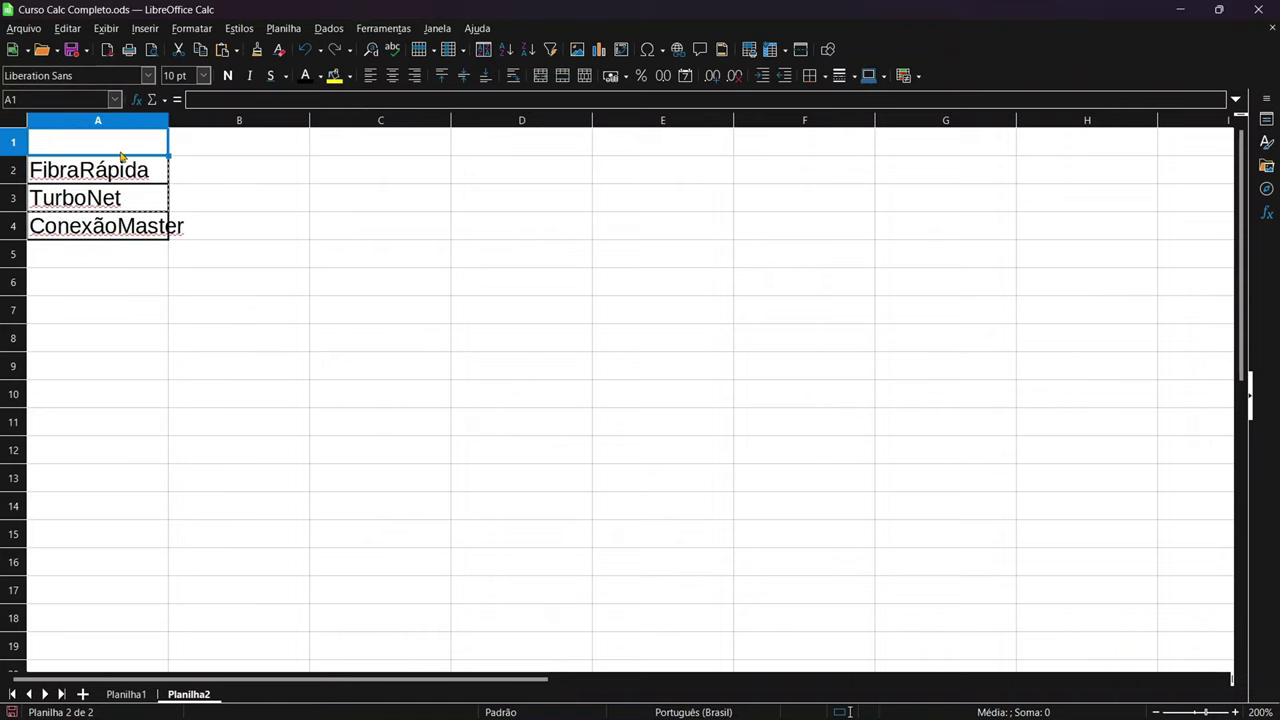
text(Provedor)
key(Tab)
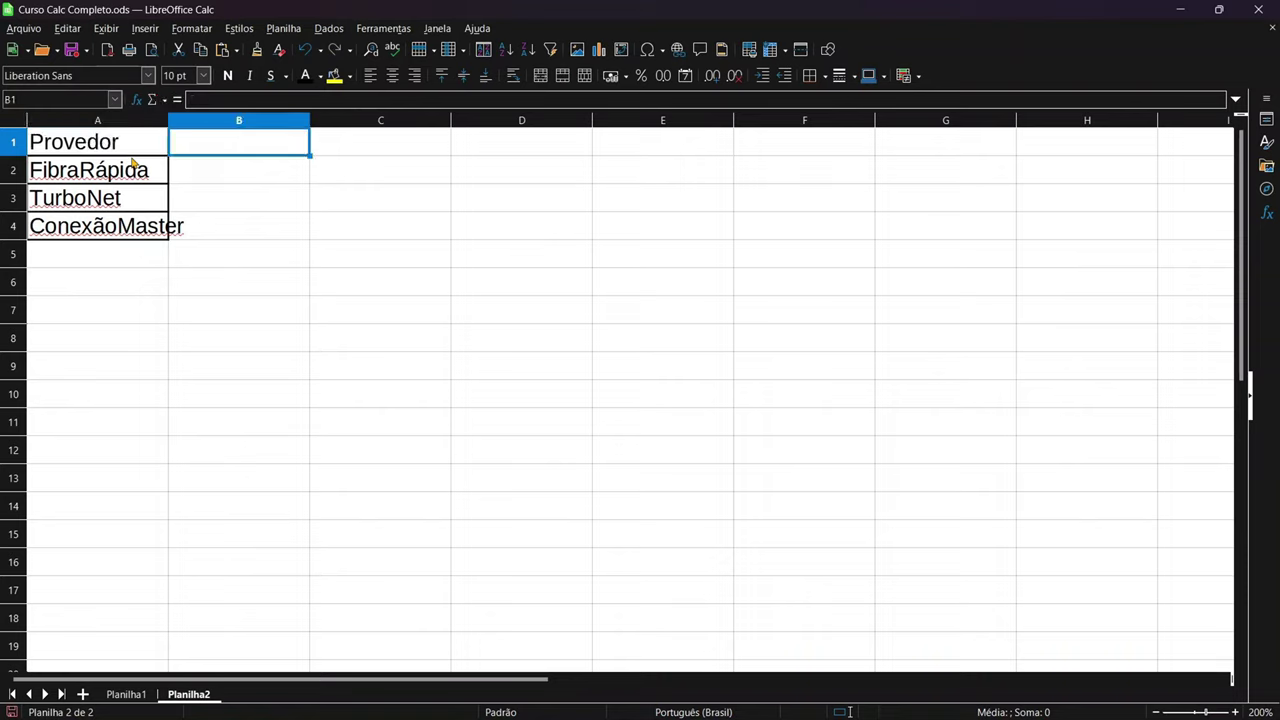
text(Mensa)
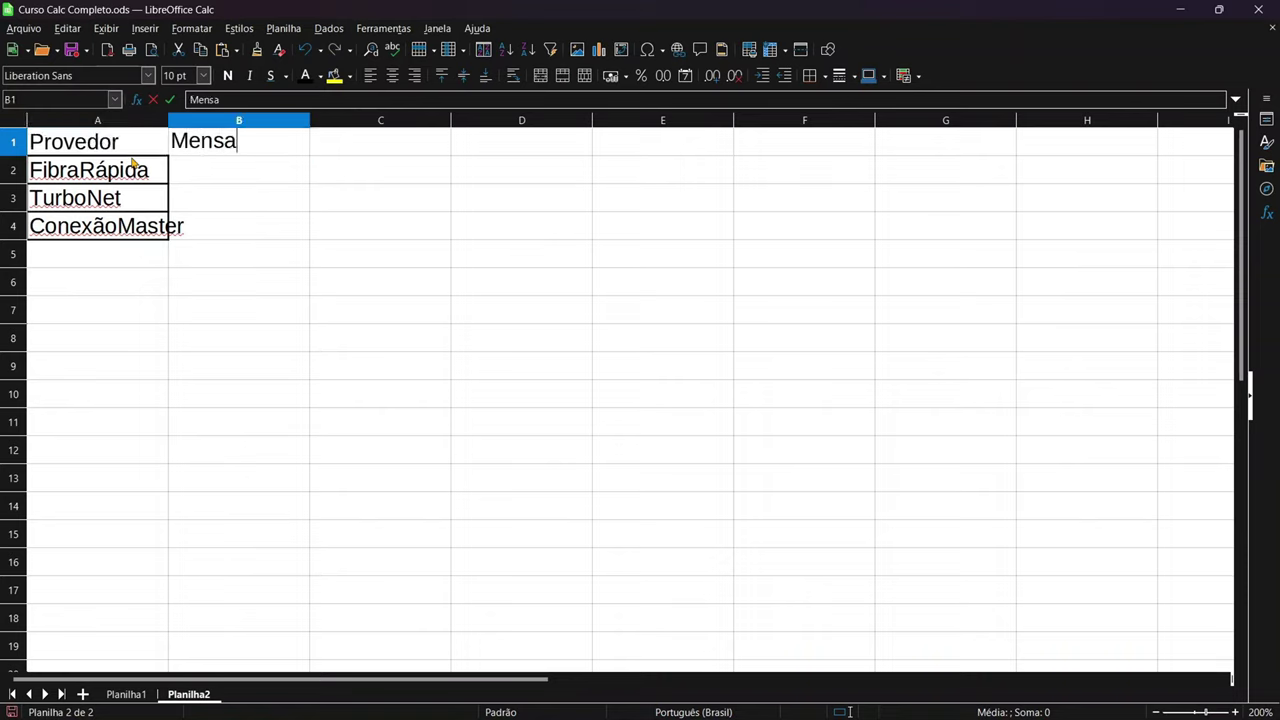
text(lidade)
key(Return)
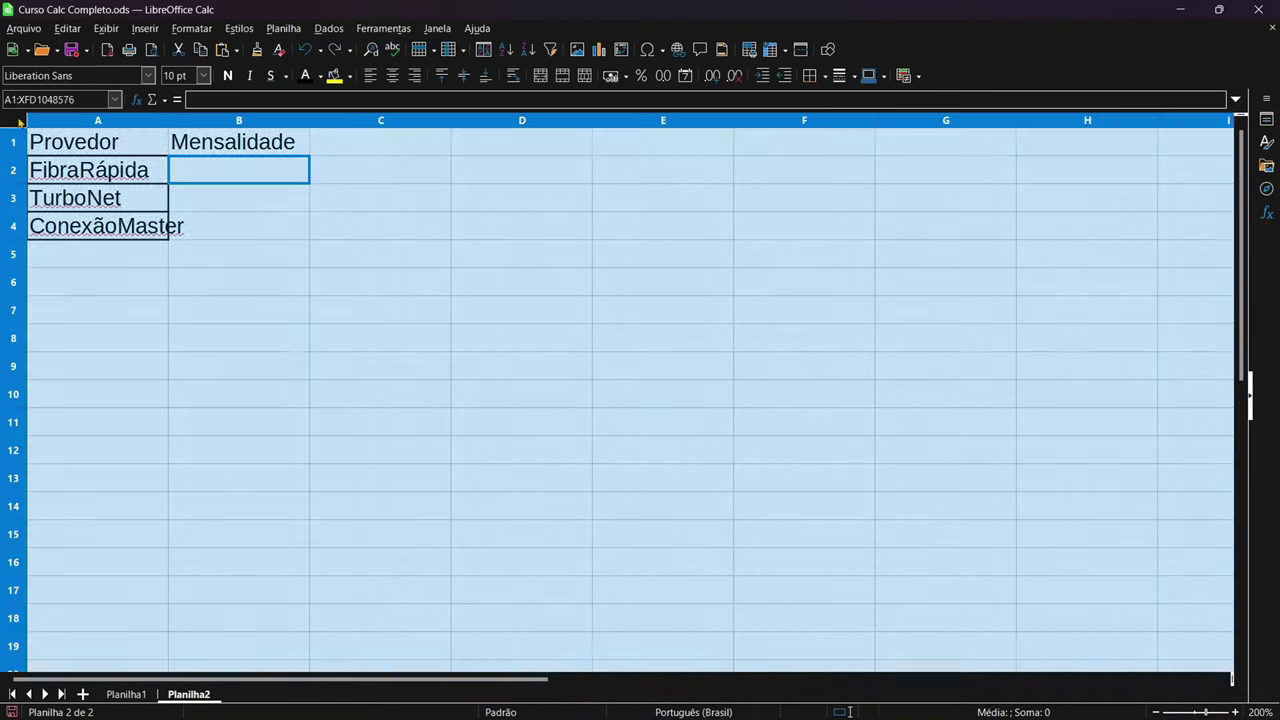
Widen column A to fit the provider names
click(14, 122)
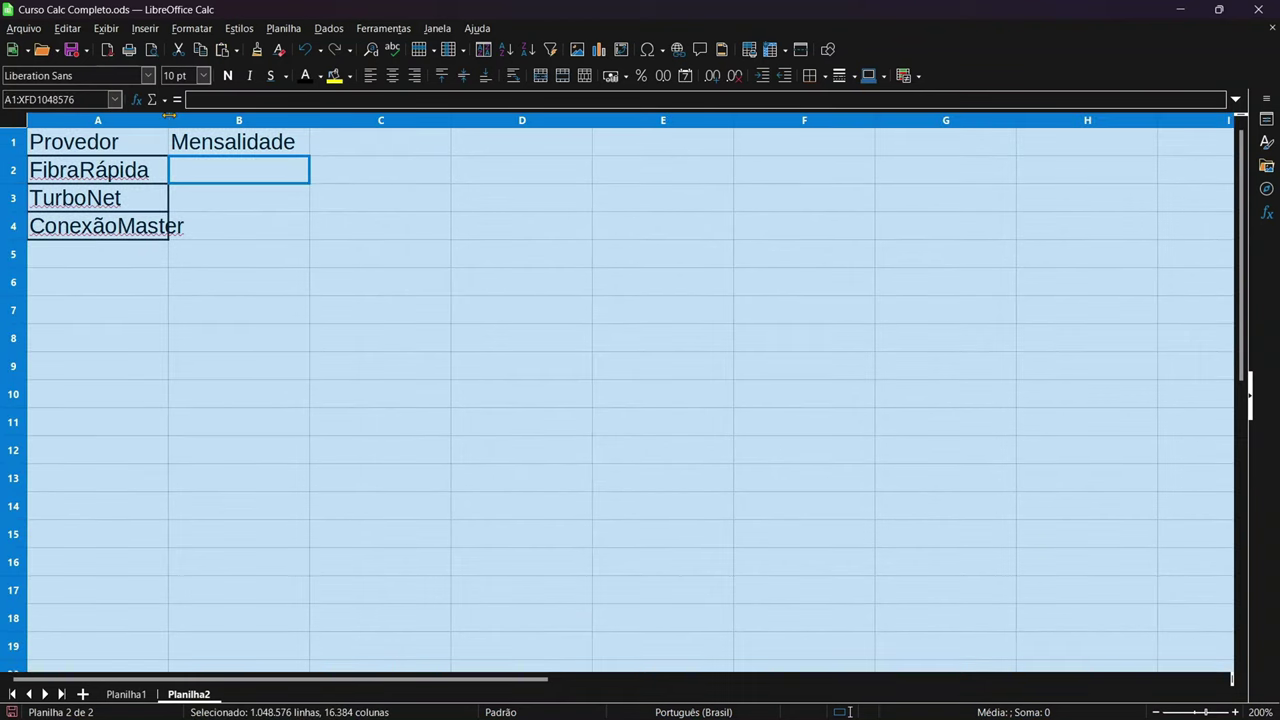
drag(168, 120, 198, 120)
click(236, 210)
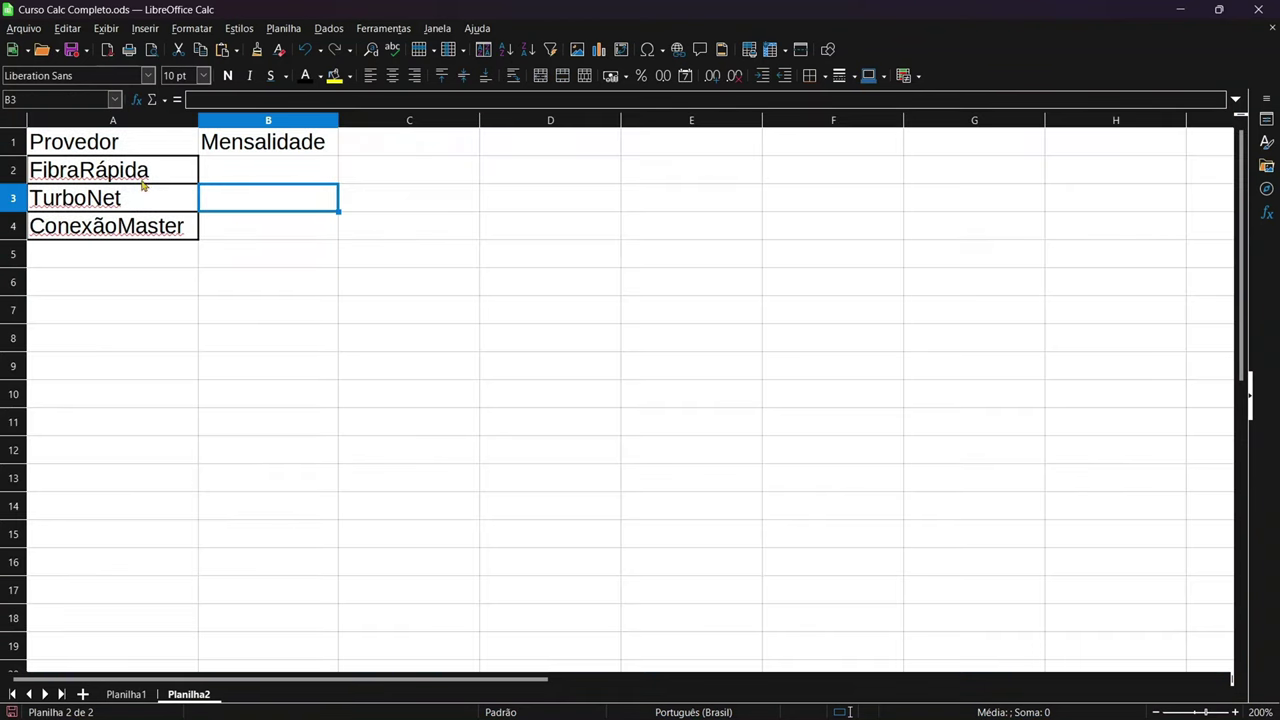
drag(143, 177, 258, 247)
drag(260, 170, 266, 251)
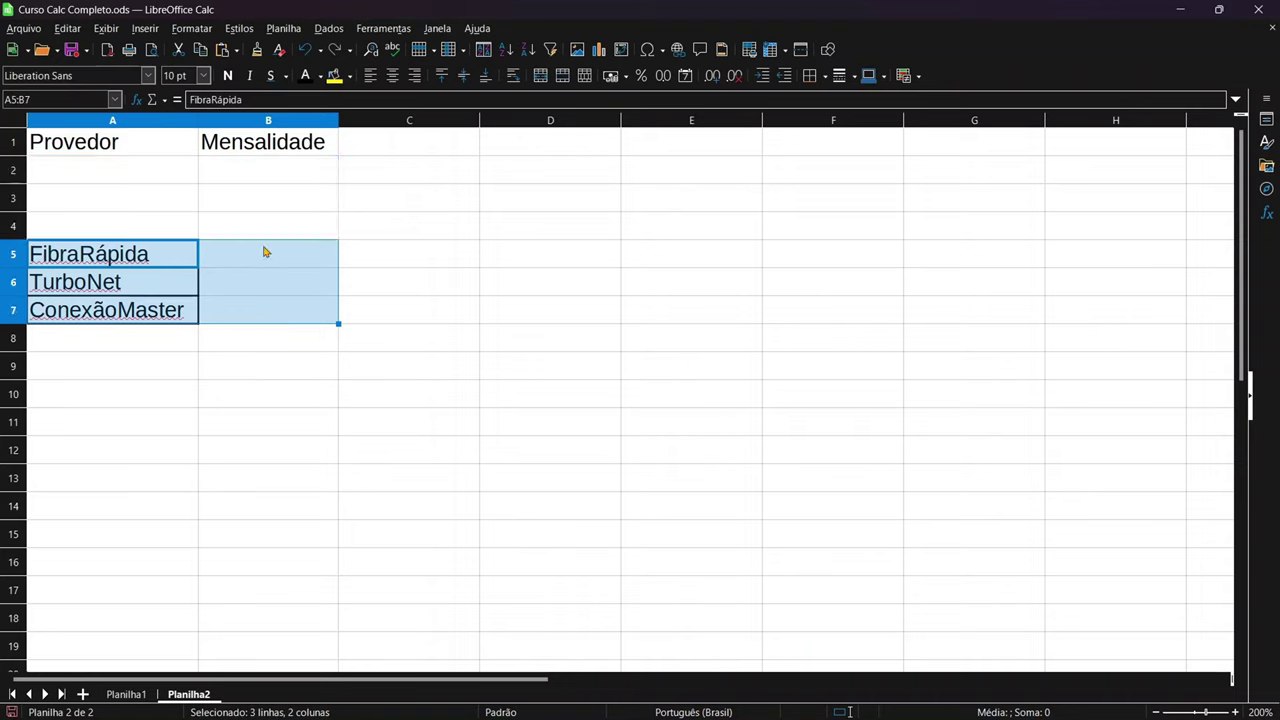
key(ctrl+z)
click(225, 434)
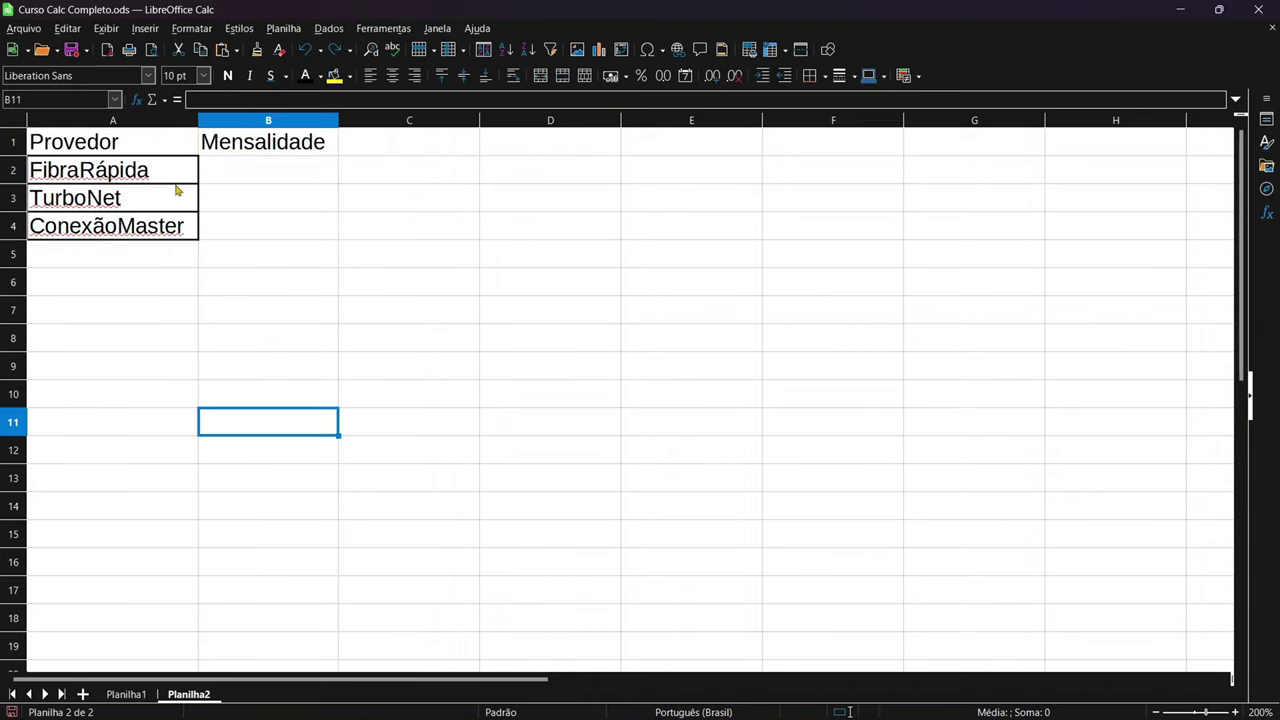
click(272, 191)
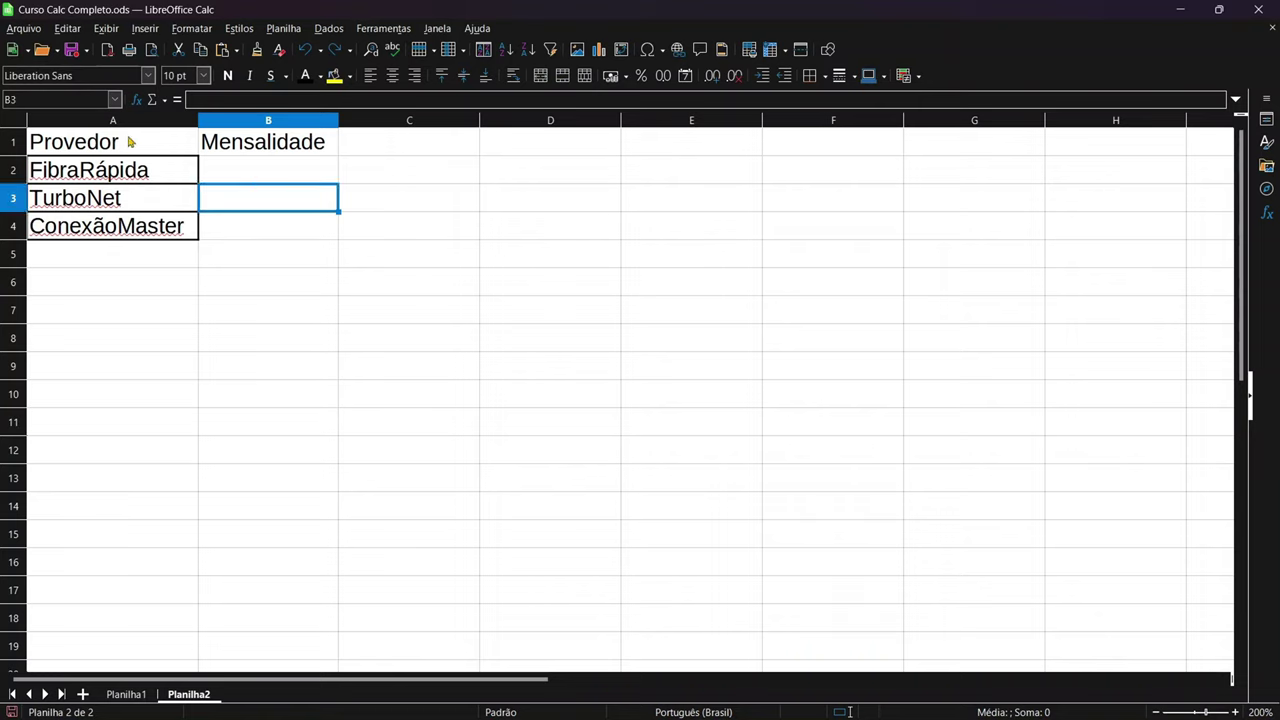
Give the header row A1:B1 a yellow background
mouse_move(130, 141)
mouse_down()
mouse_move(245, 152)
mouse_move(260, 226)
mouse_up()
click(334, 76)
click(285, 228)
drag(134, 188, 194, 238)
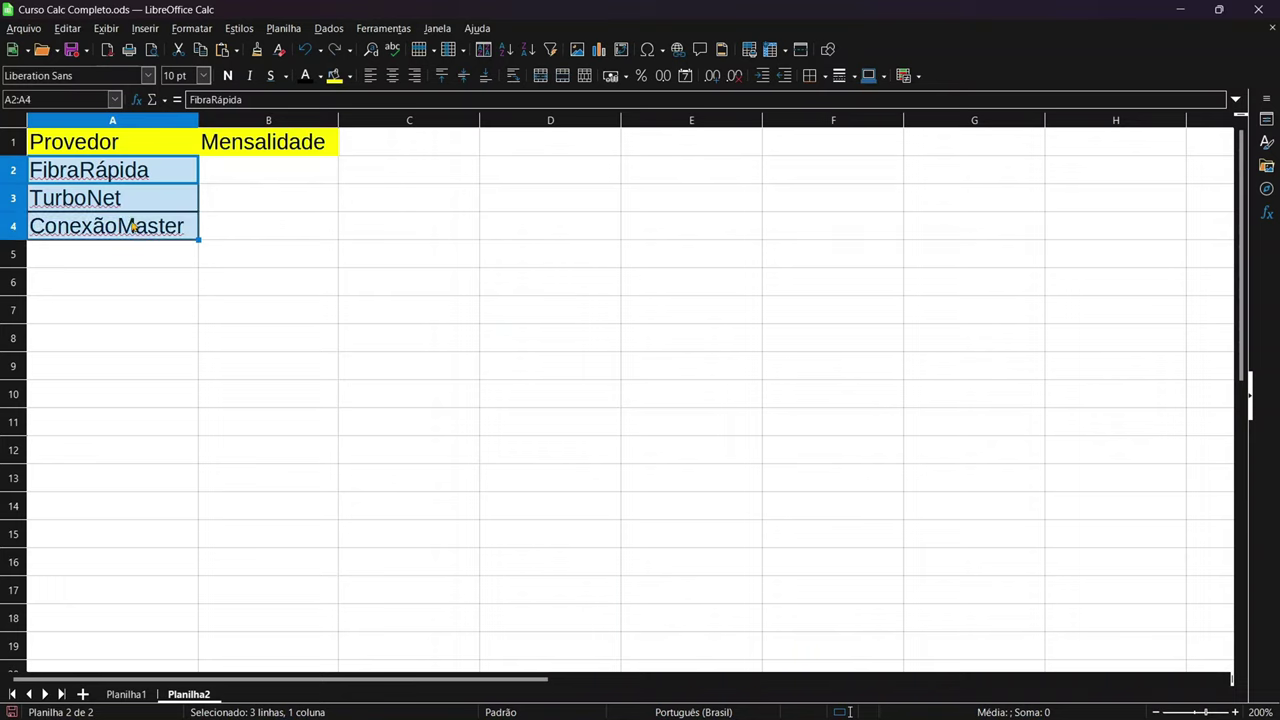
key(ctrl+Page_Up)
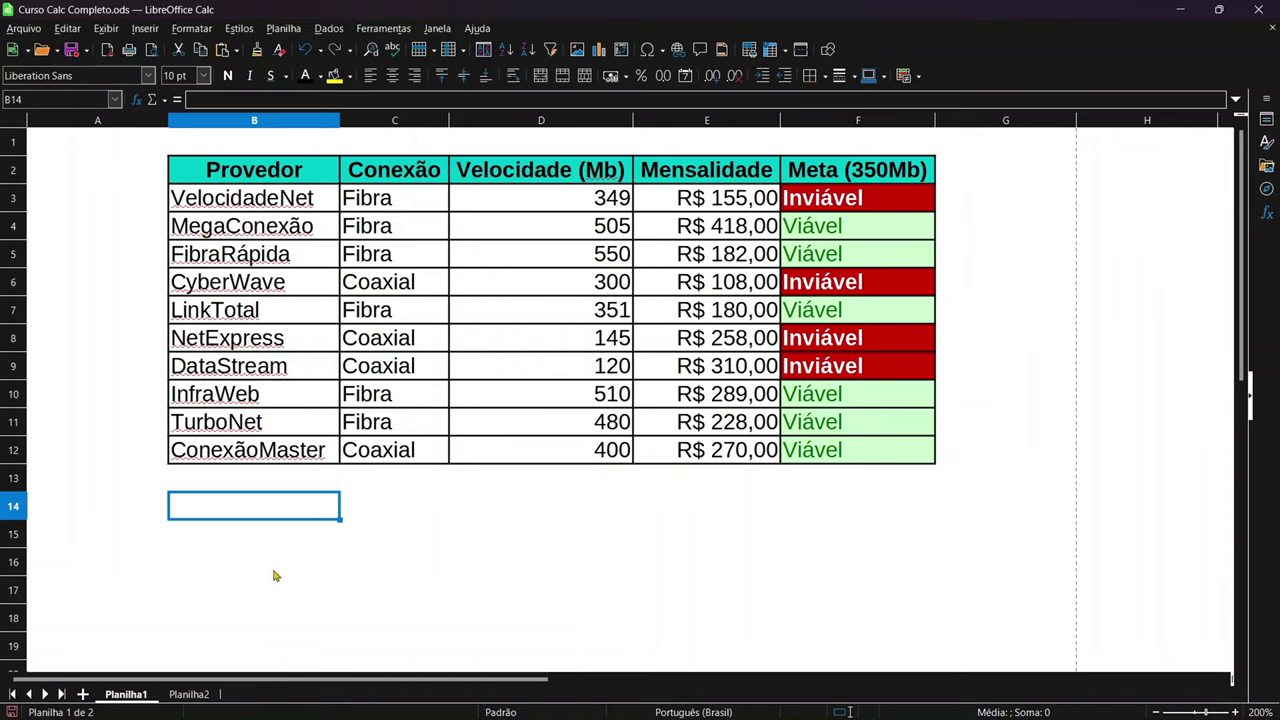
click(189, 694)
click(288, 200)
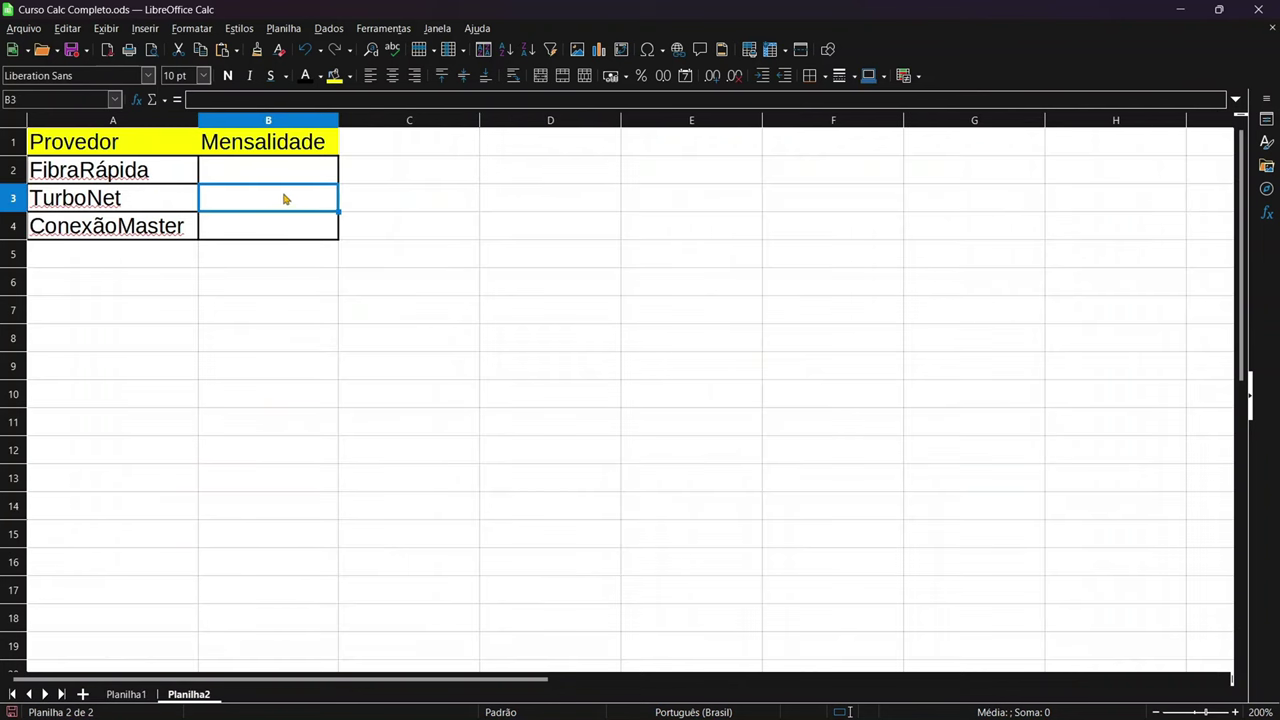
click(264, 172)
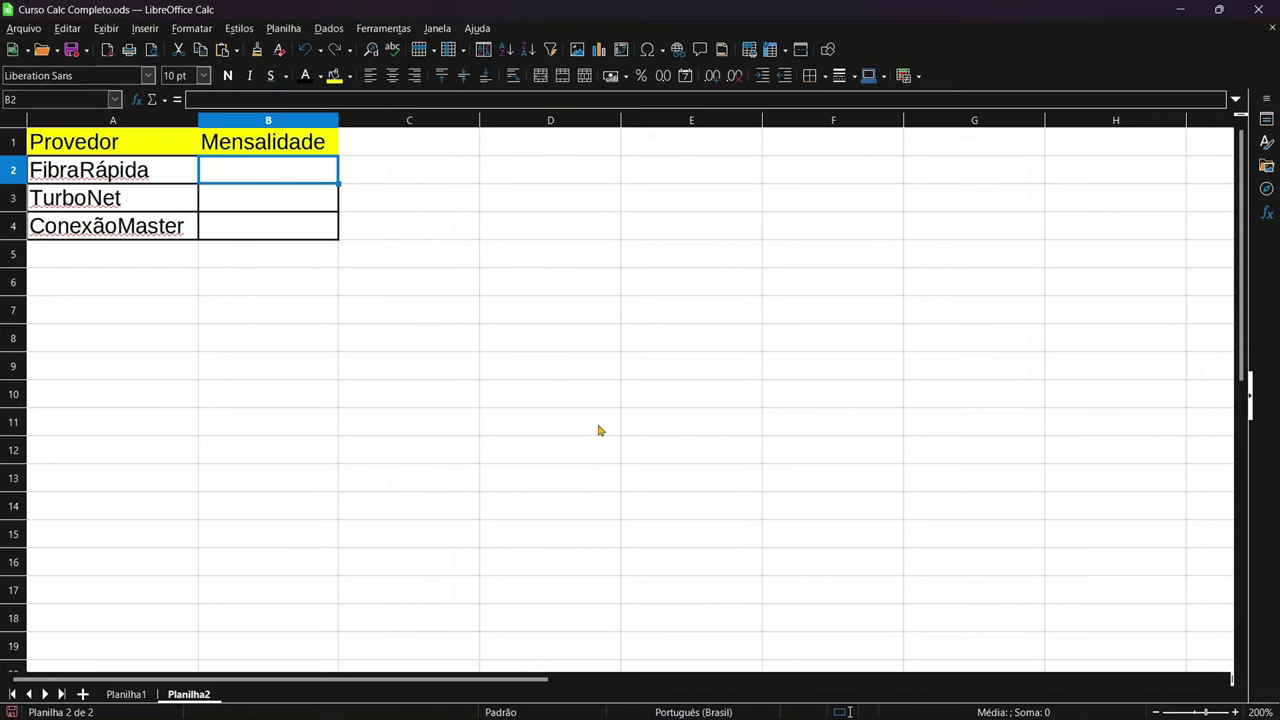
Begin the formula =PROCV(A2; in B2 using A2 as the lookup value
text(=procv)
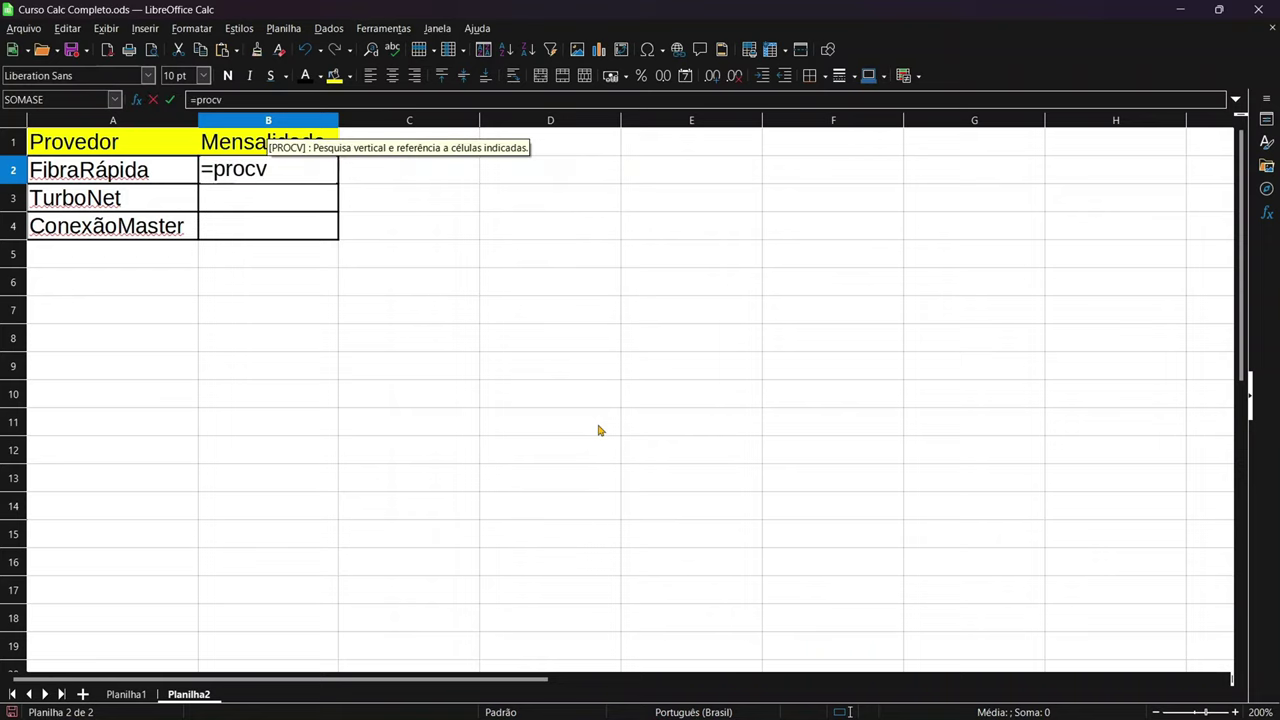
key(Return)
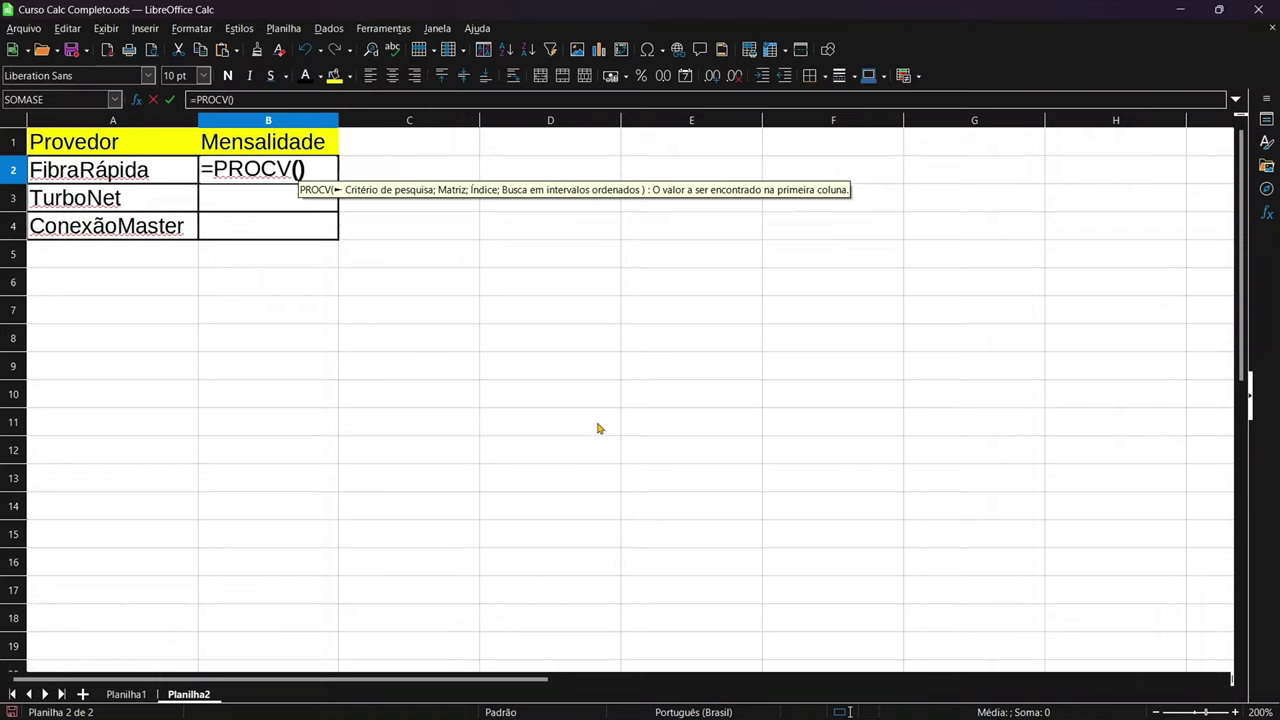
click(98, 180)
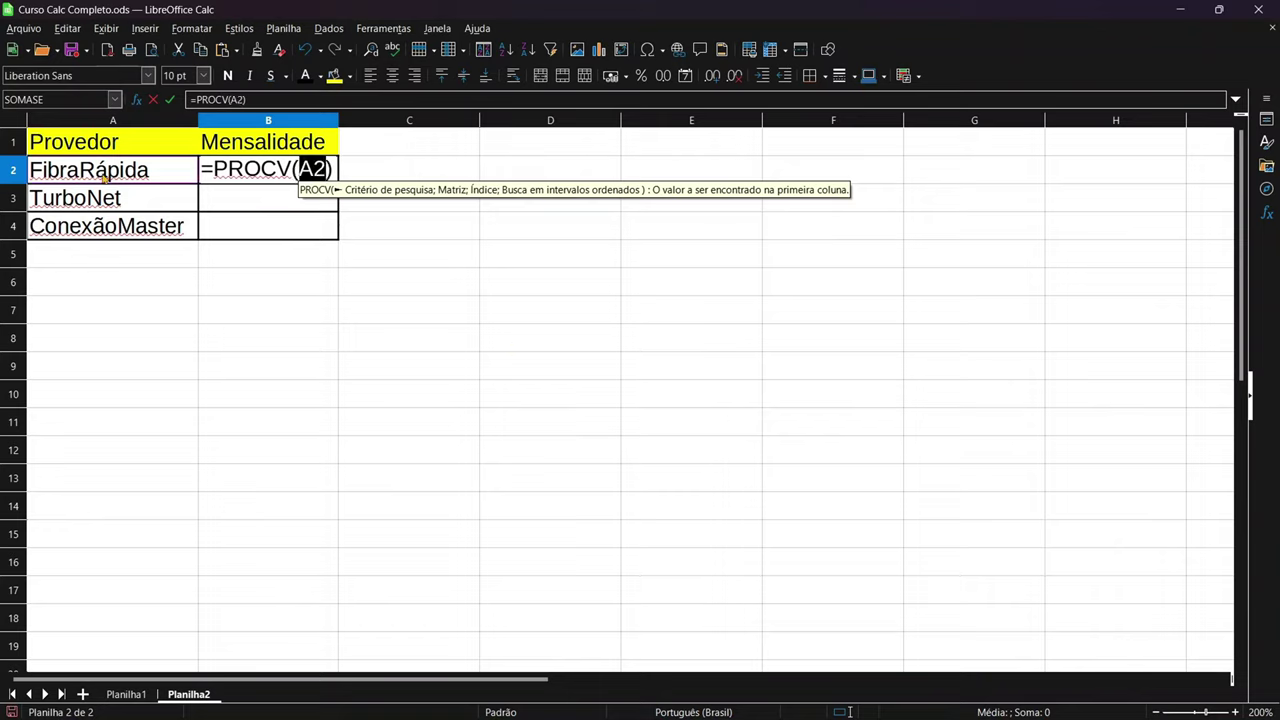
text(;)
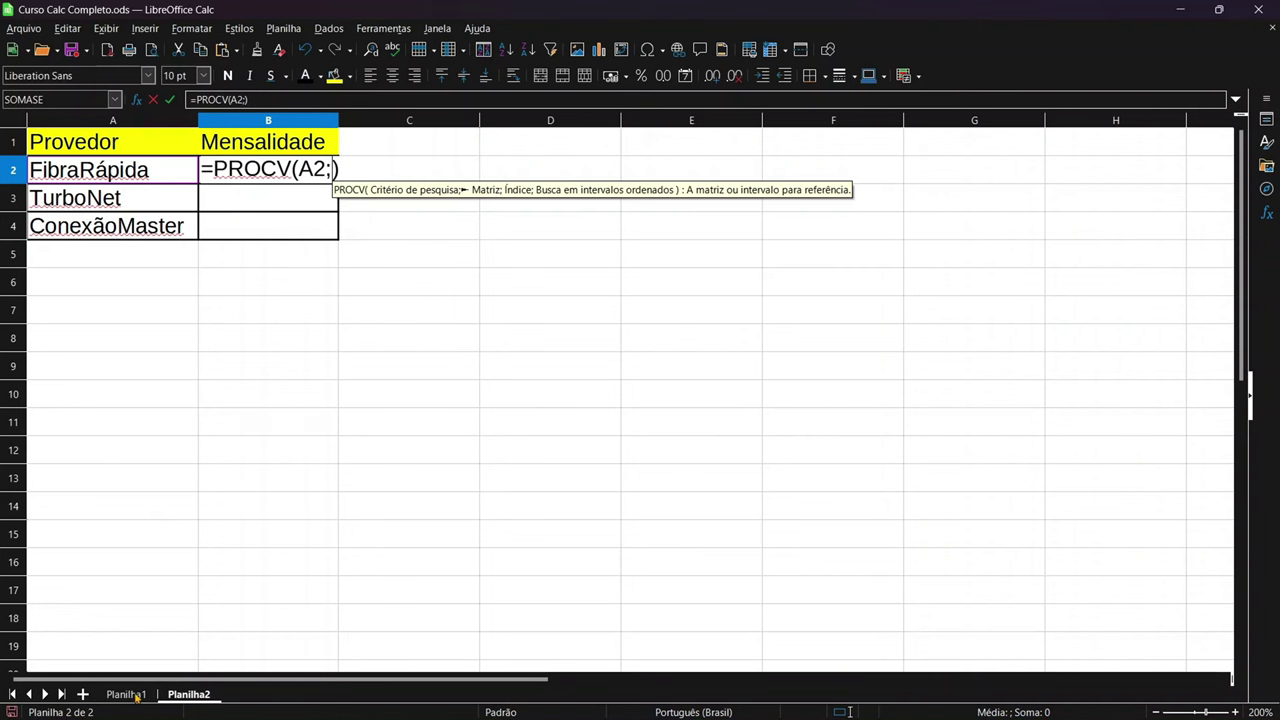
Reference Planilha1's provider table B3:F12 as the PROCV lookup range
click(135, 695)
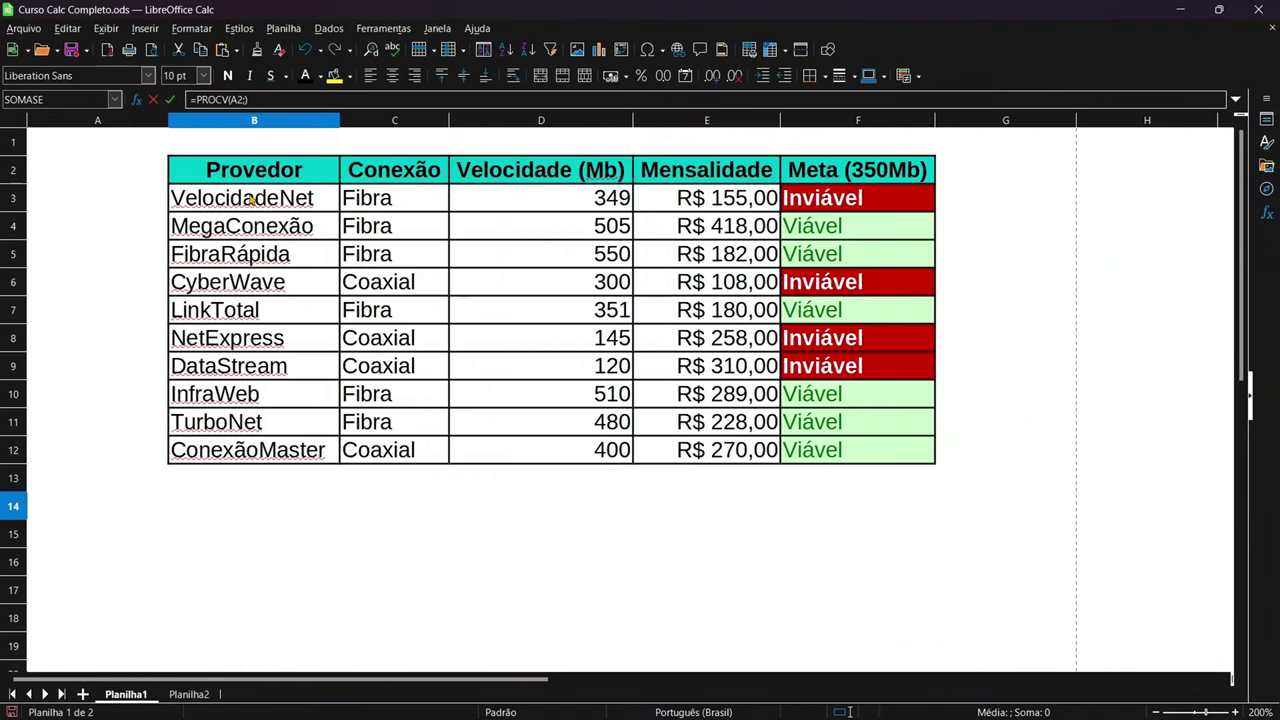
mouse_move(252, 198)
mouse_down()
mouse_move(872, 477)
mouse_move(884, 465)
mouse_up()
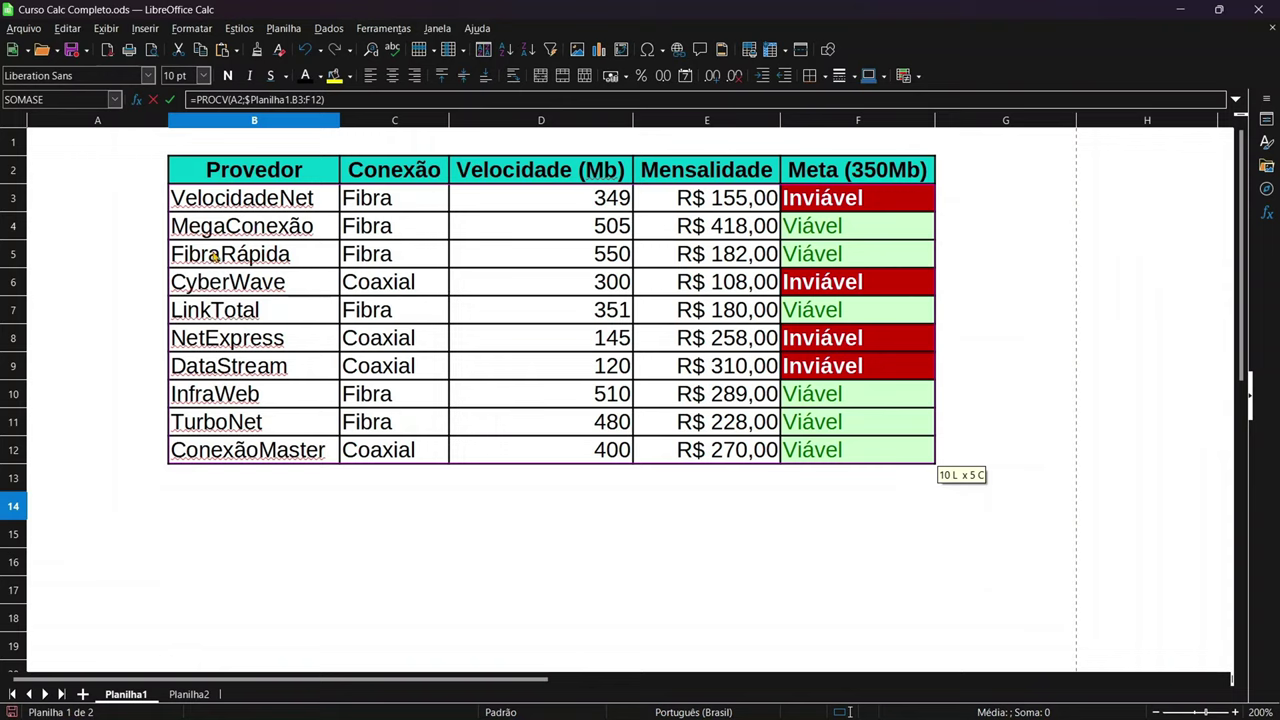
click(185, 694)
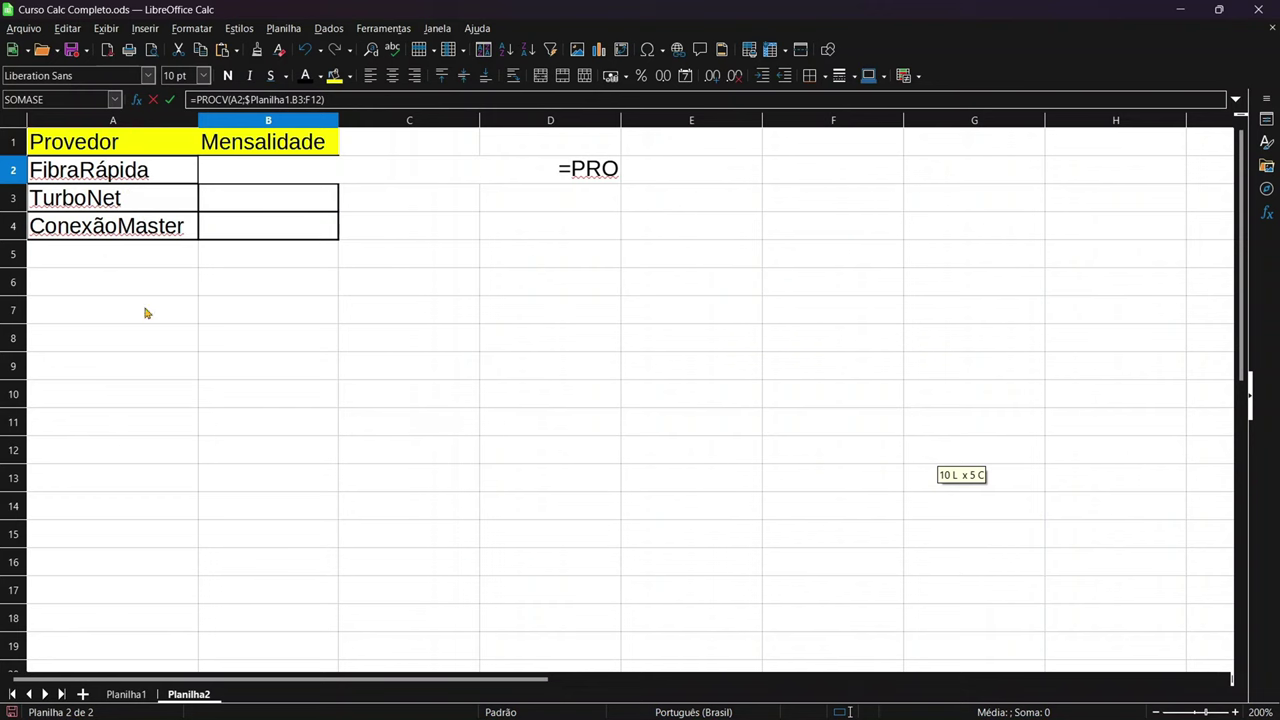
click(127, 694)
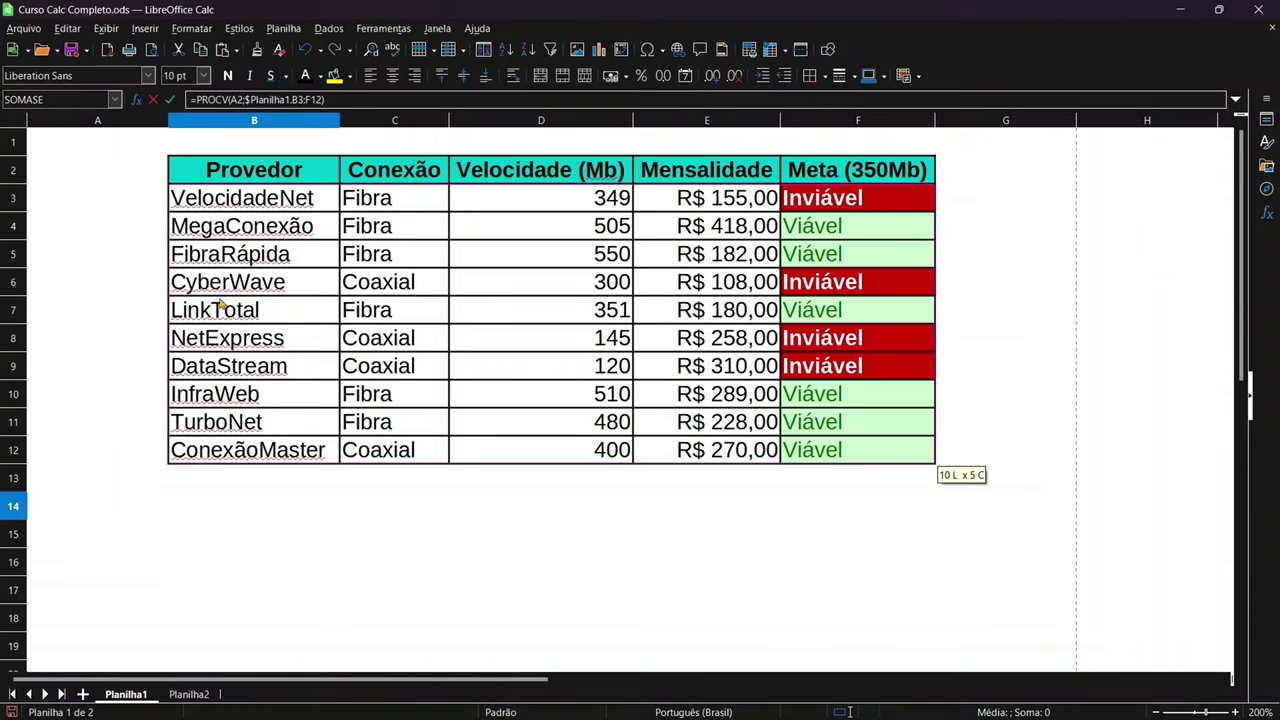
click(189, 694)
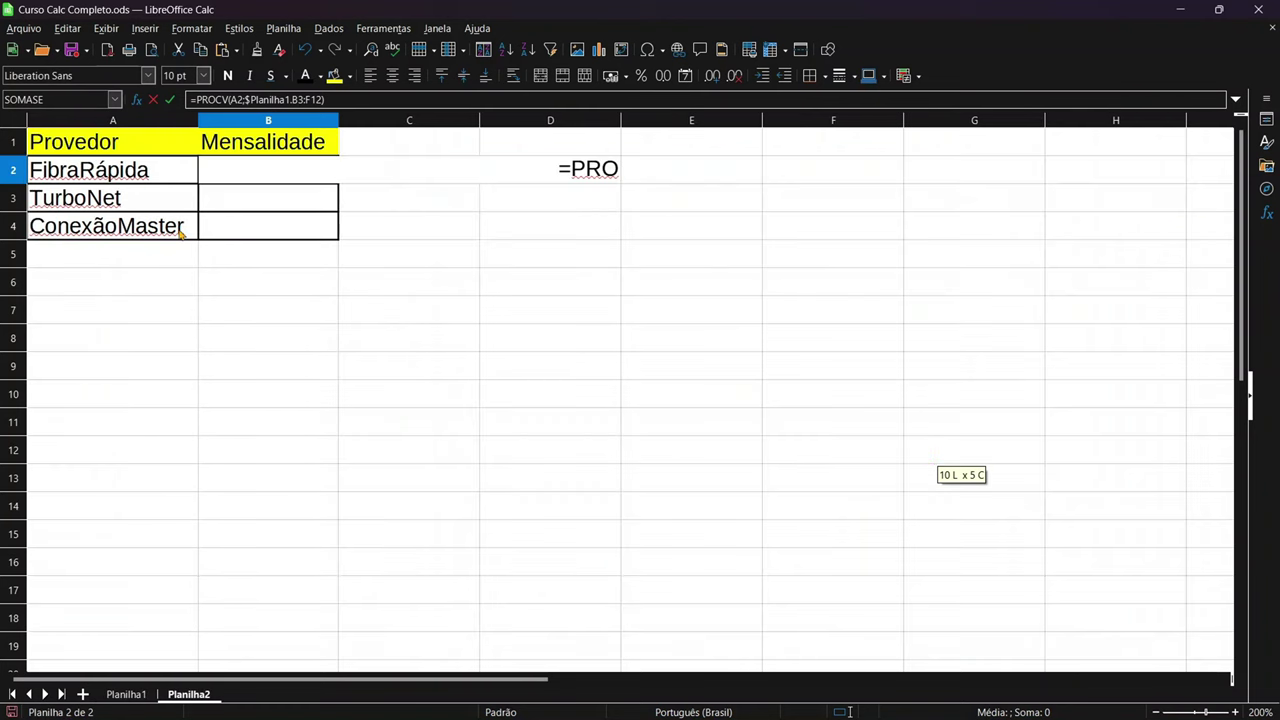
click(126, 694)
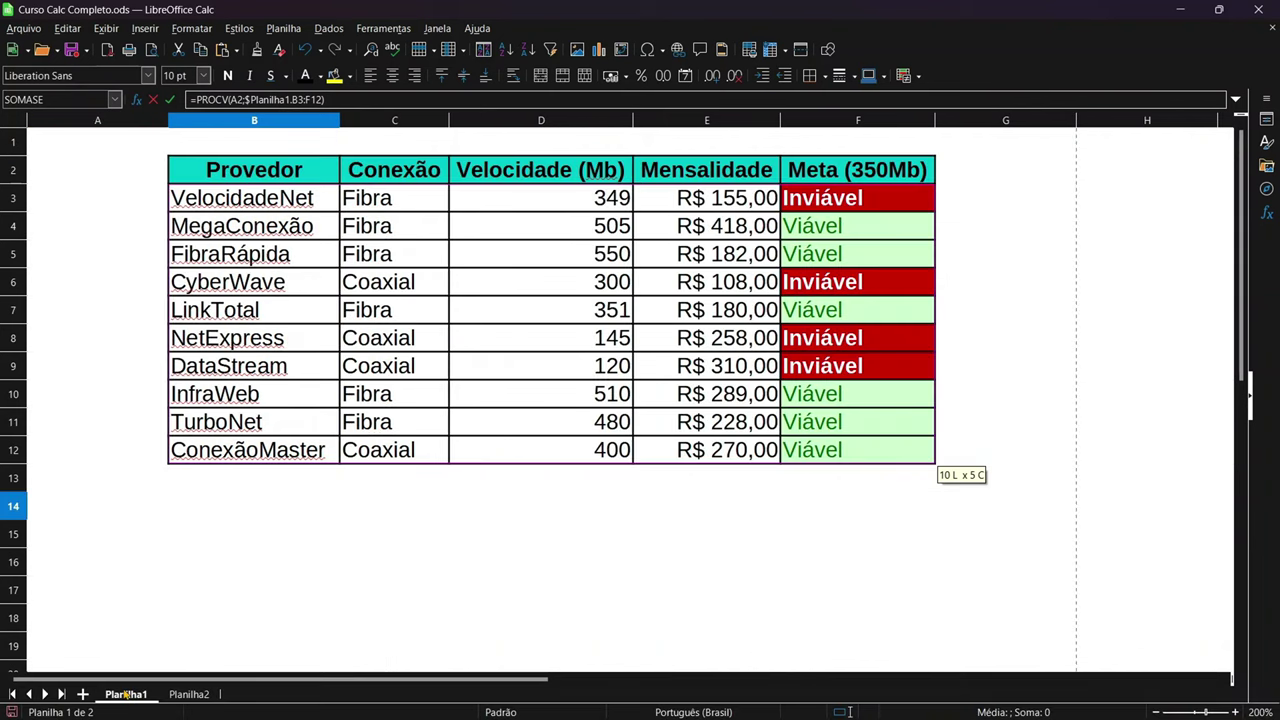
click(188, 698)
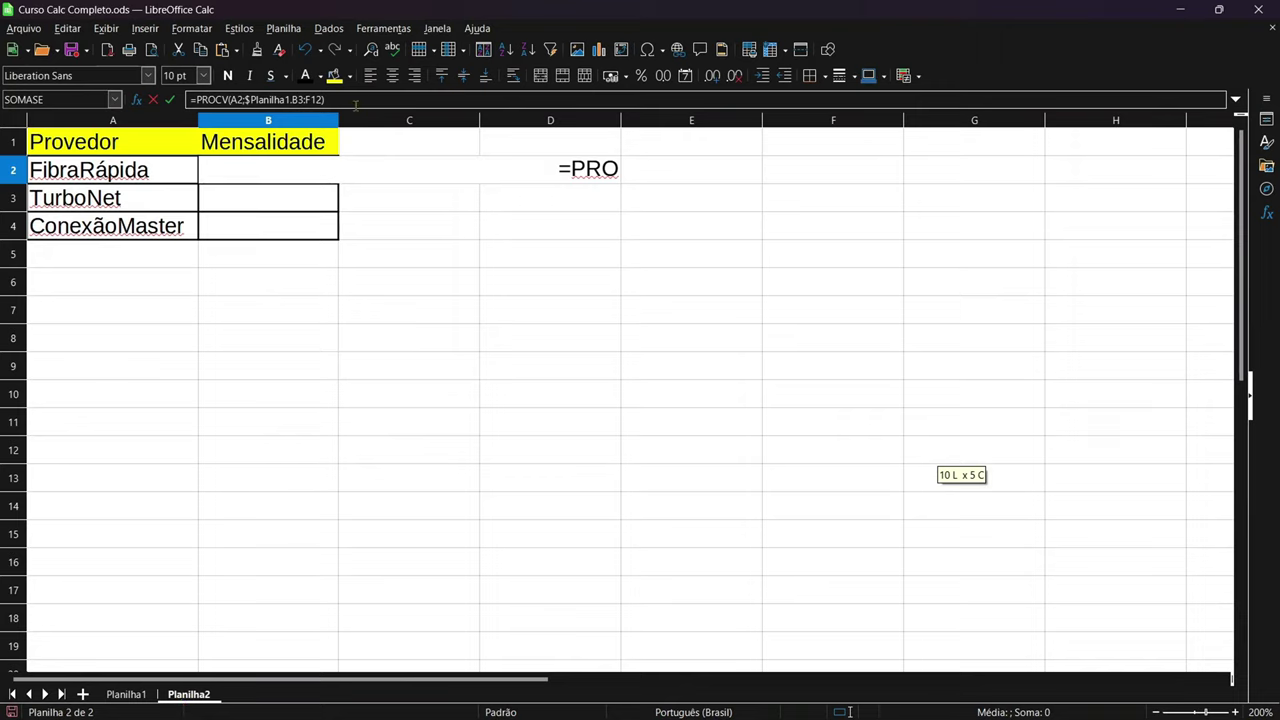
Make the lookup range absolute as Planilha1.$B$3:$F$12
key(BackSpace)
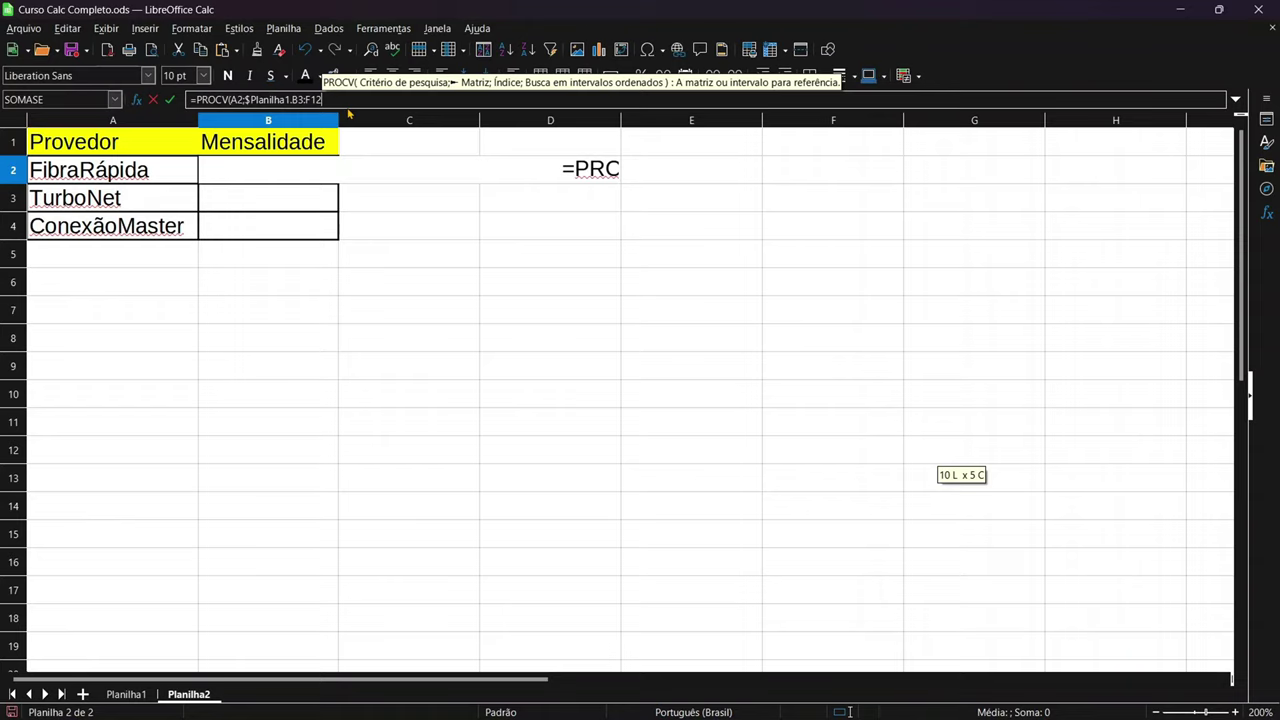
key(shift+F4)
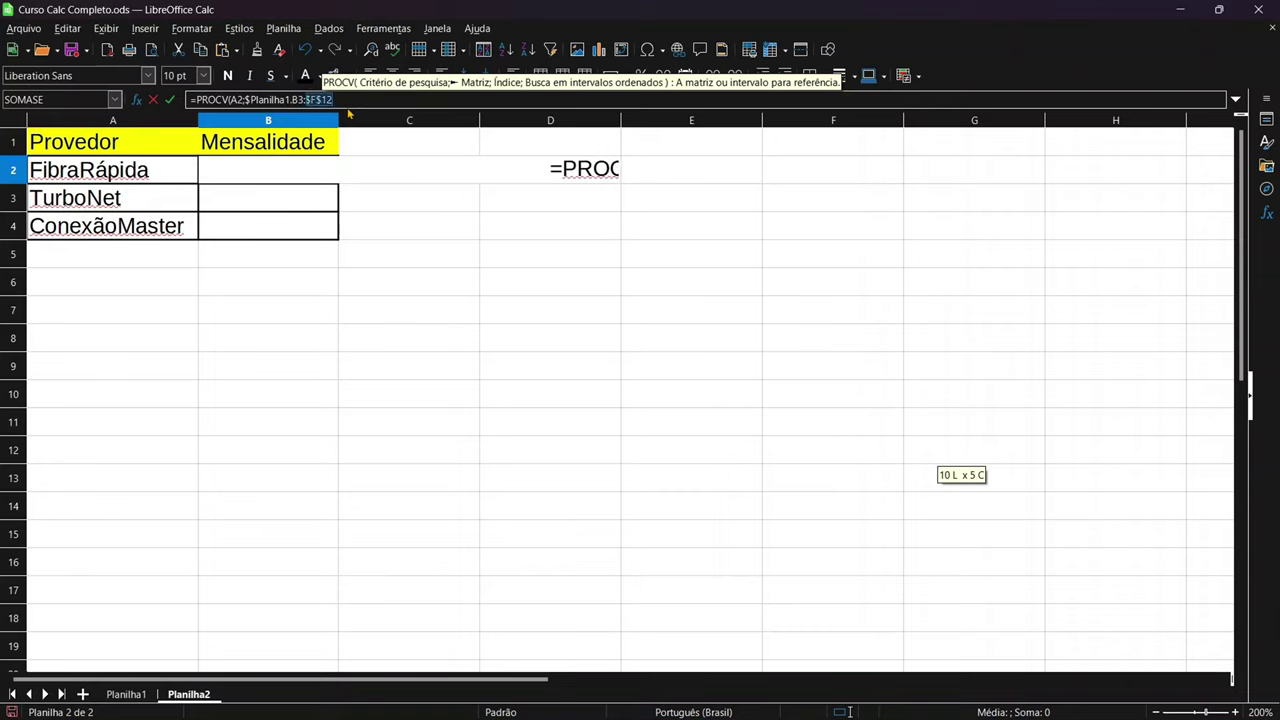
click(301, 100)
key(shift+F4)
click(363, 104)
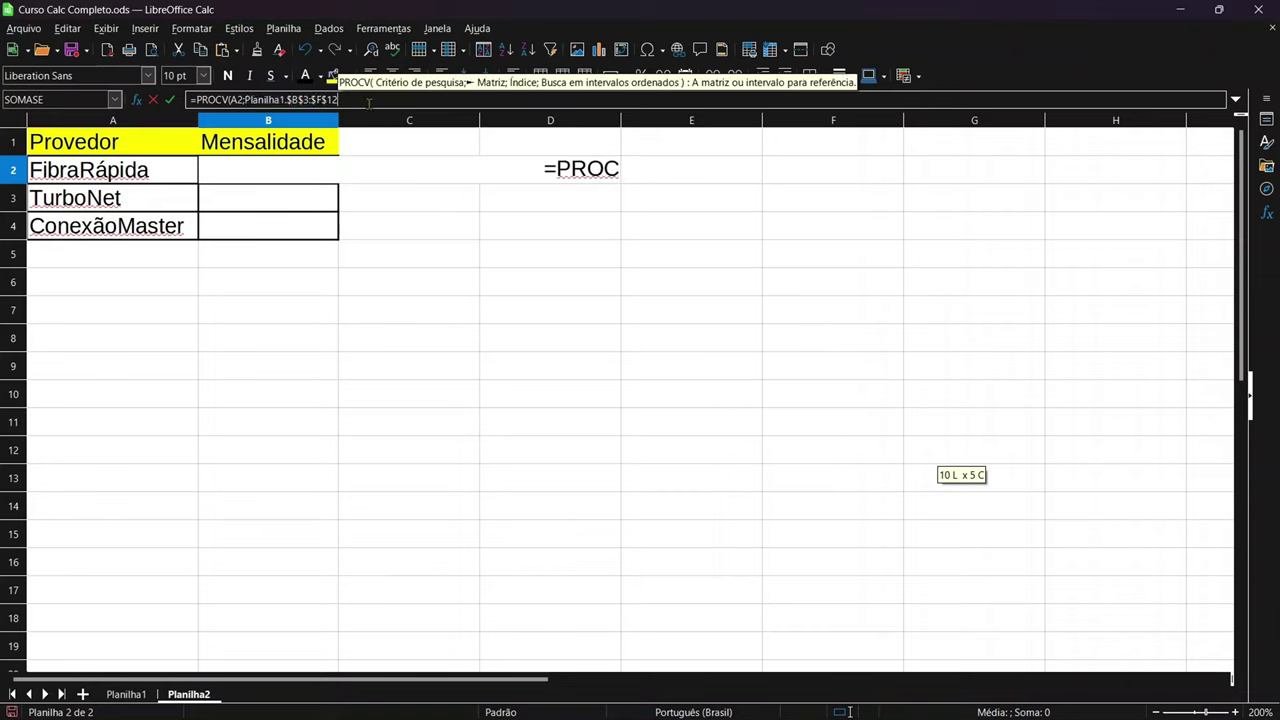
click(248, 100)
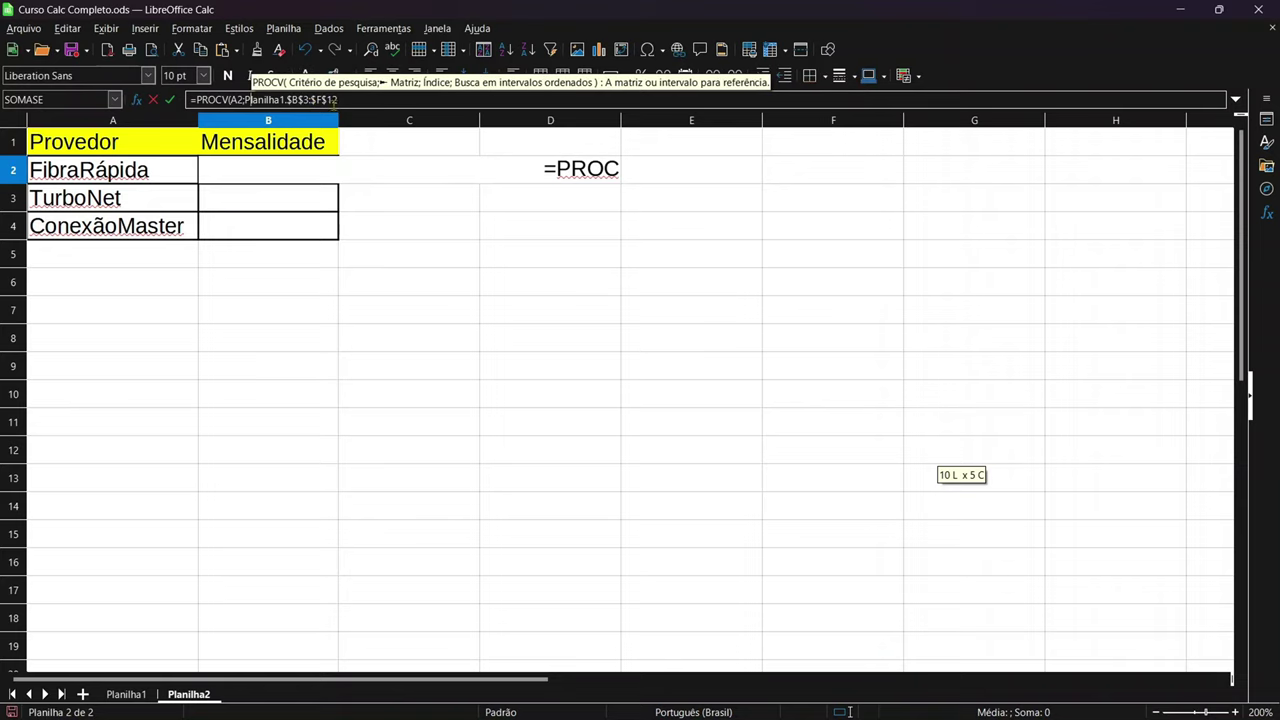
click(381, 104)
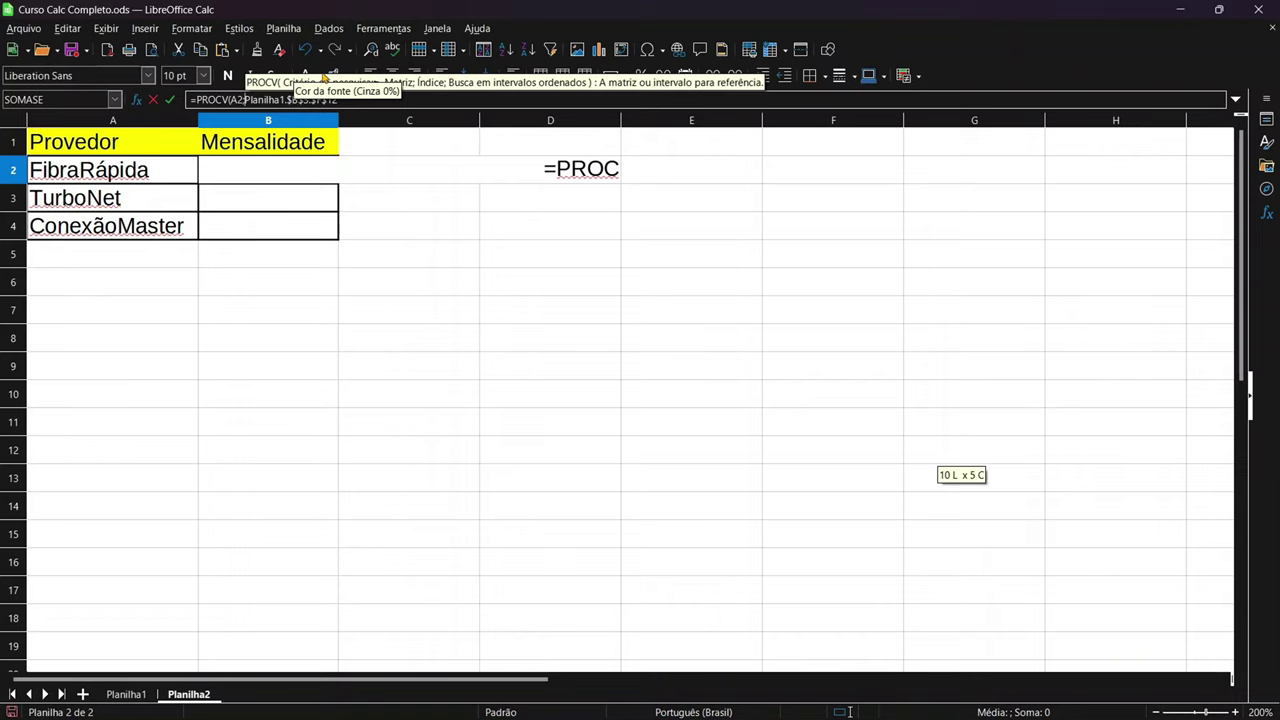
key(ctrl+shift+Left)
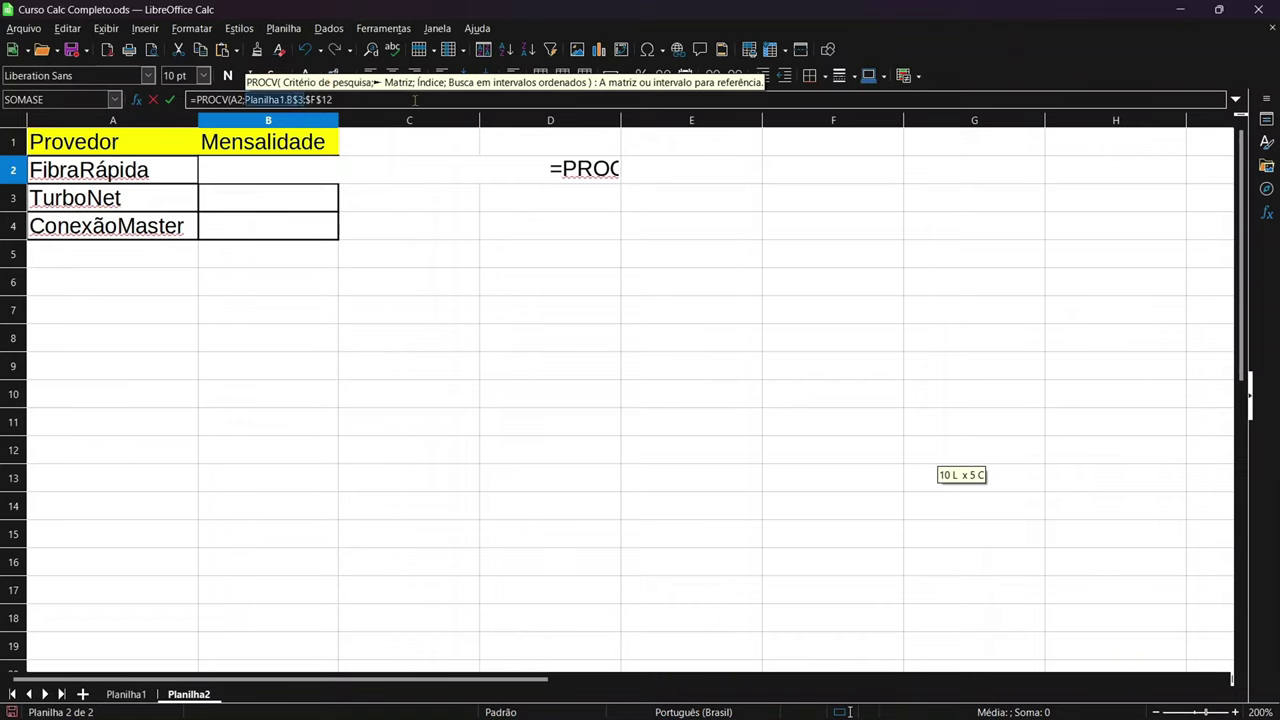
click(412, 99)
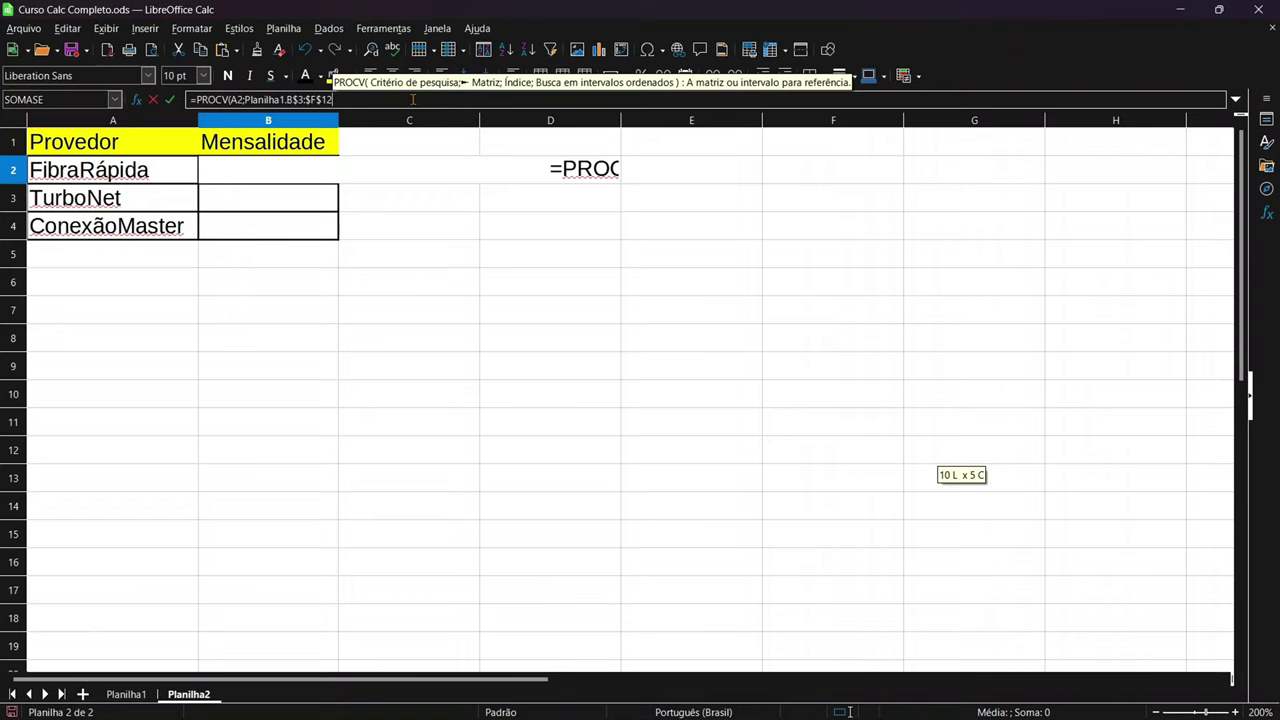
Add column index 4 and exact match 0, completing =PROCV(A2;Planilha1.$B$3:$F$12;4;0)
text(;)
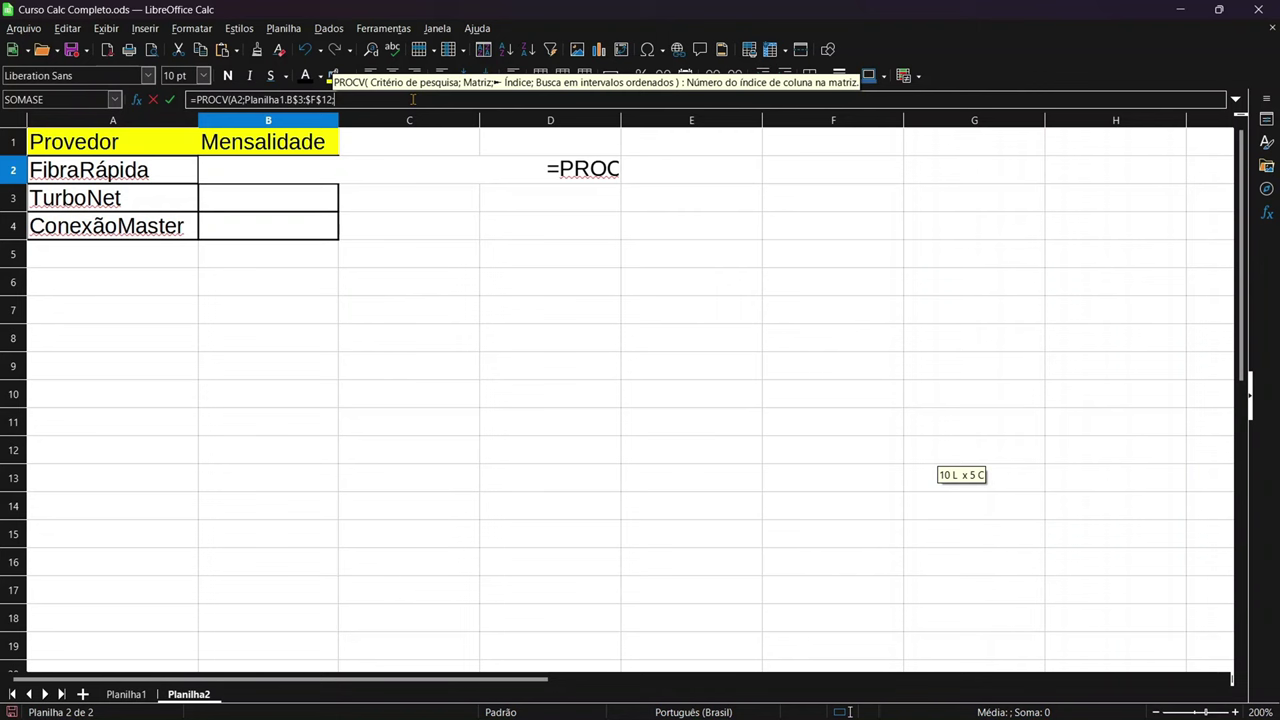
click(140, 694)
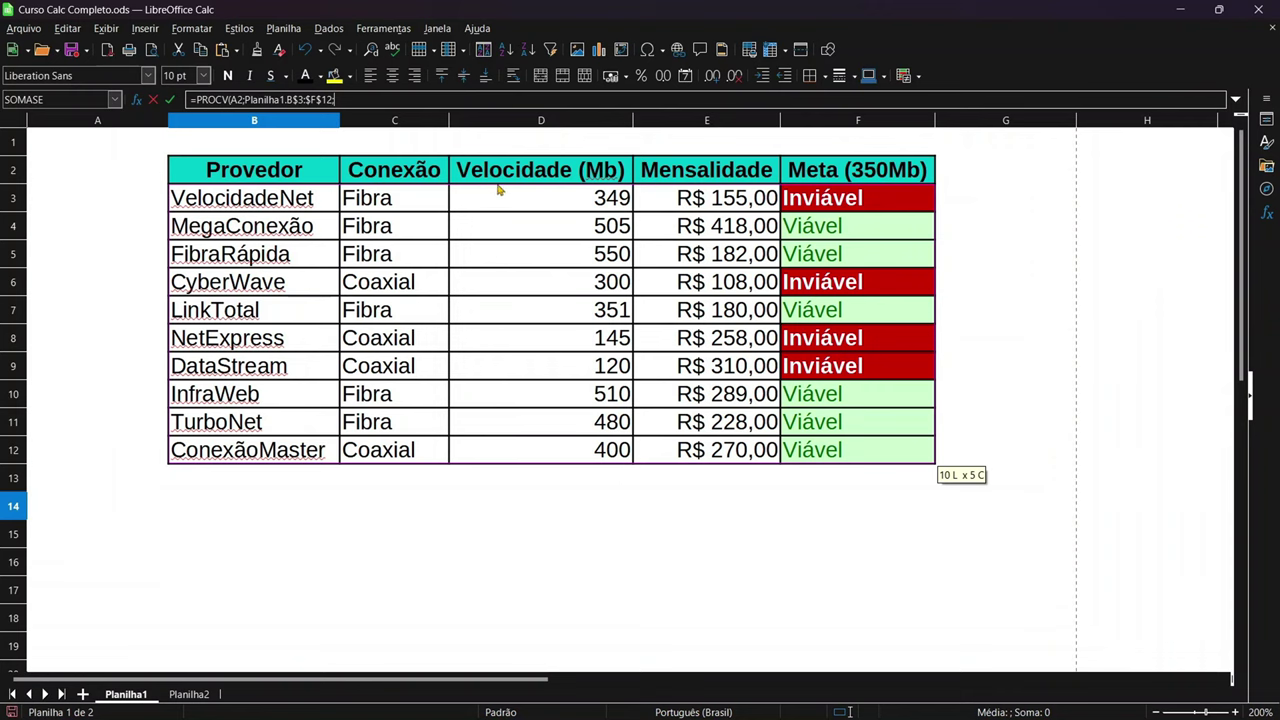
click(195, 693)
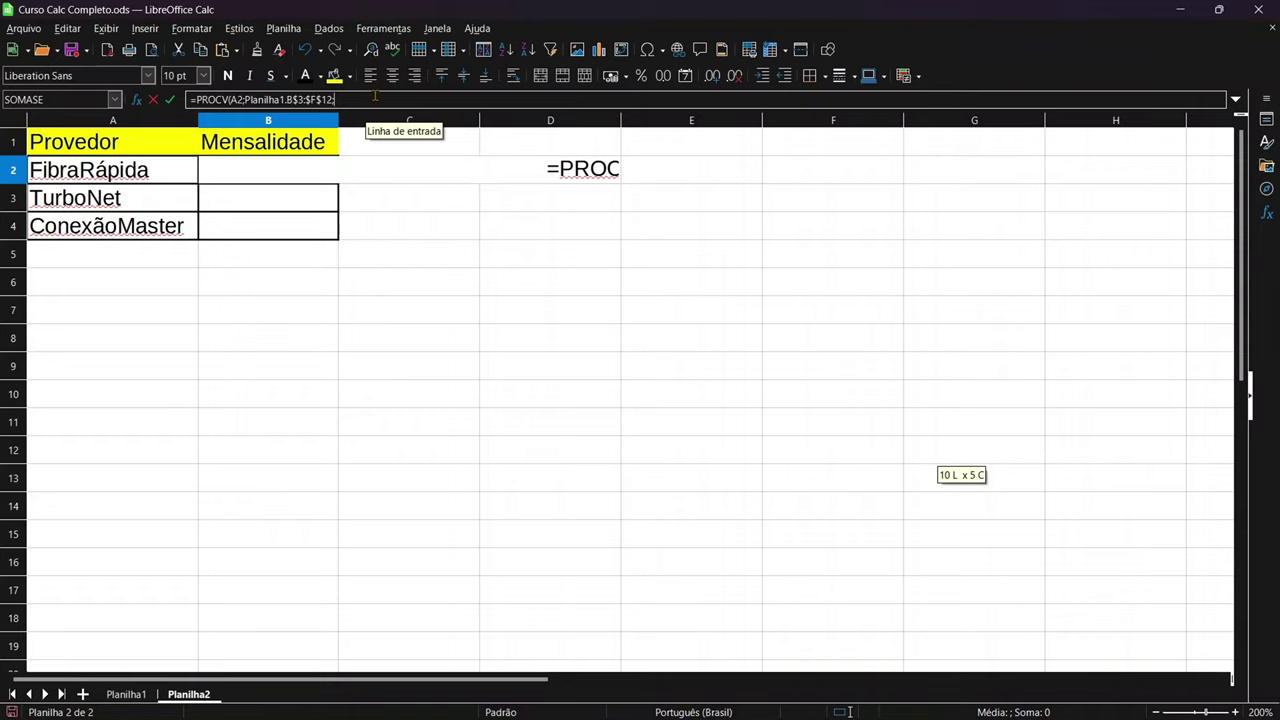
text(4)
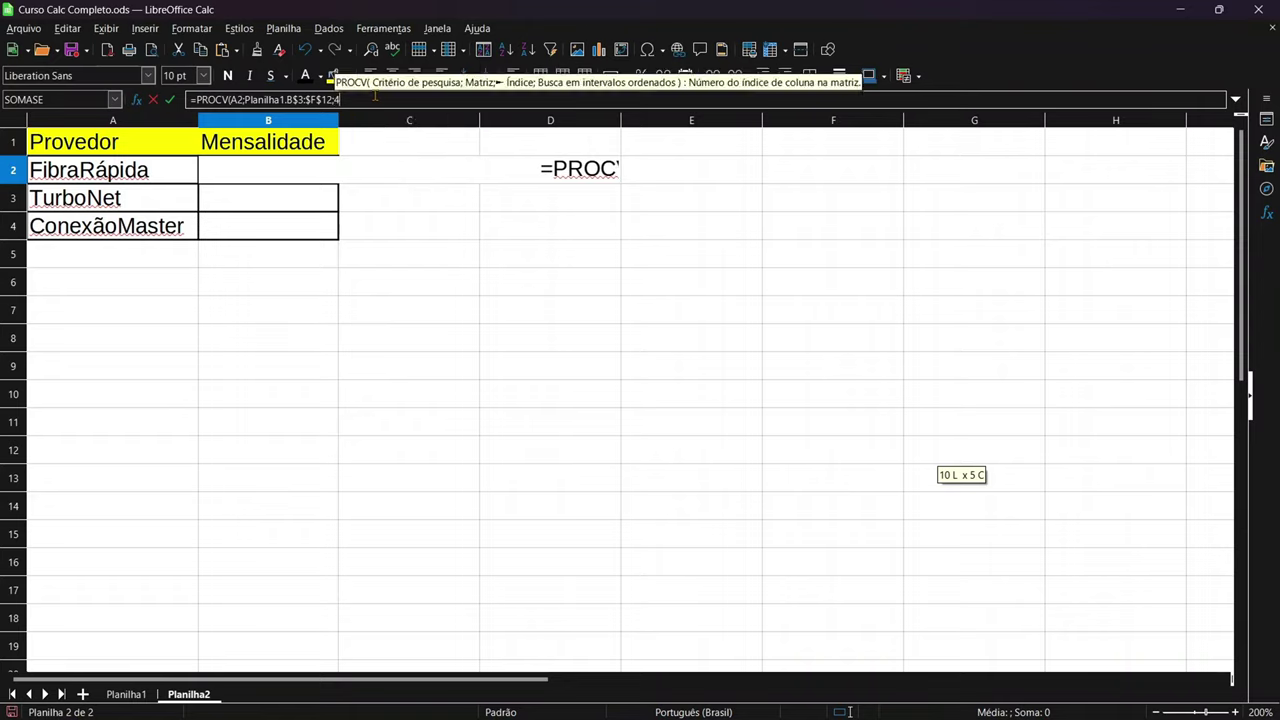
text(;)
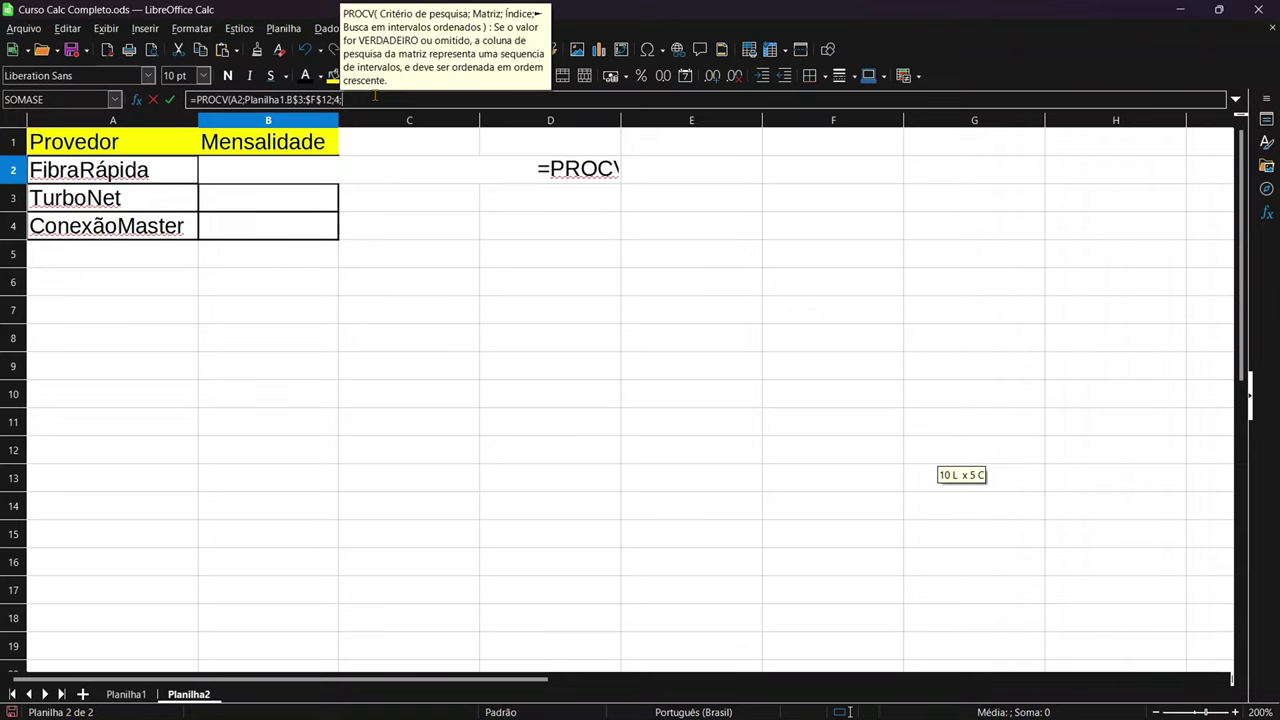
text(0)
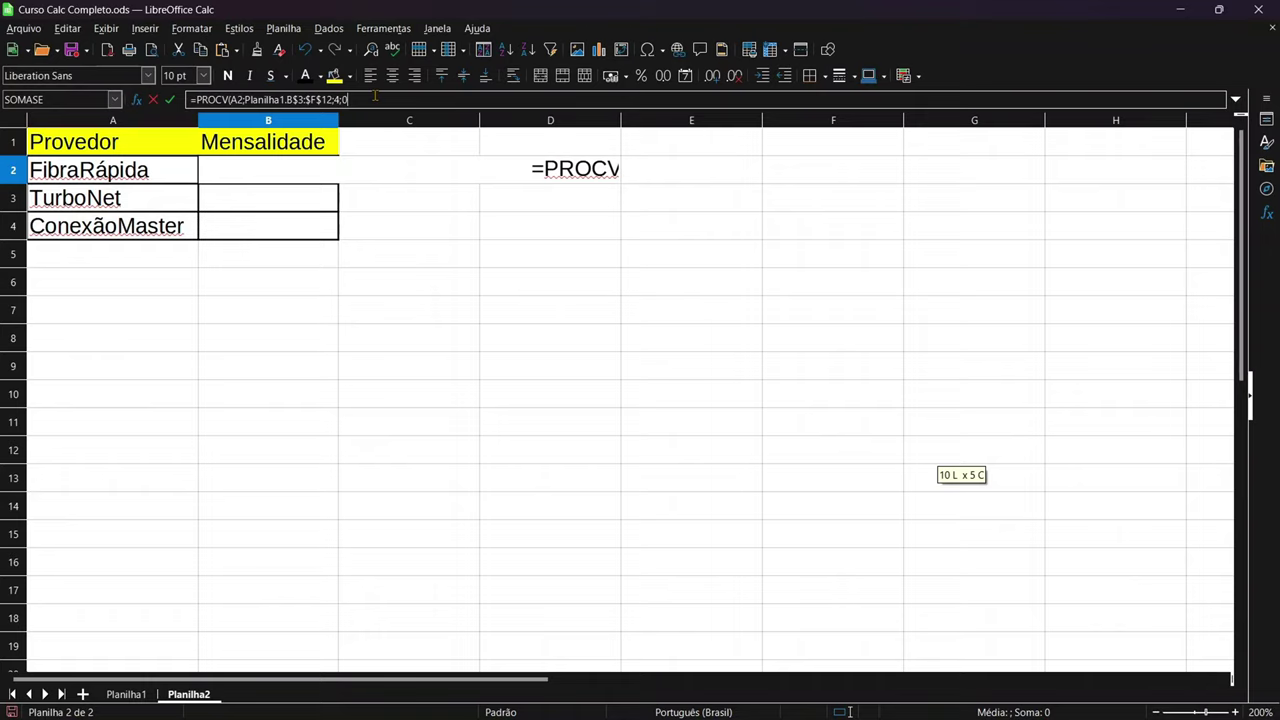
key(Return)
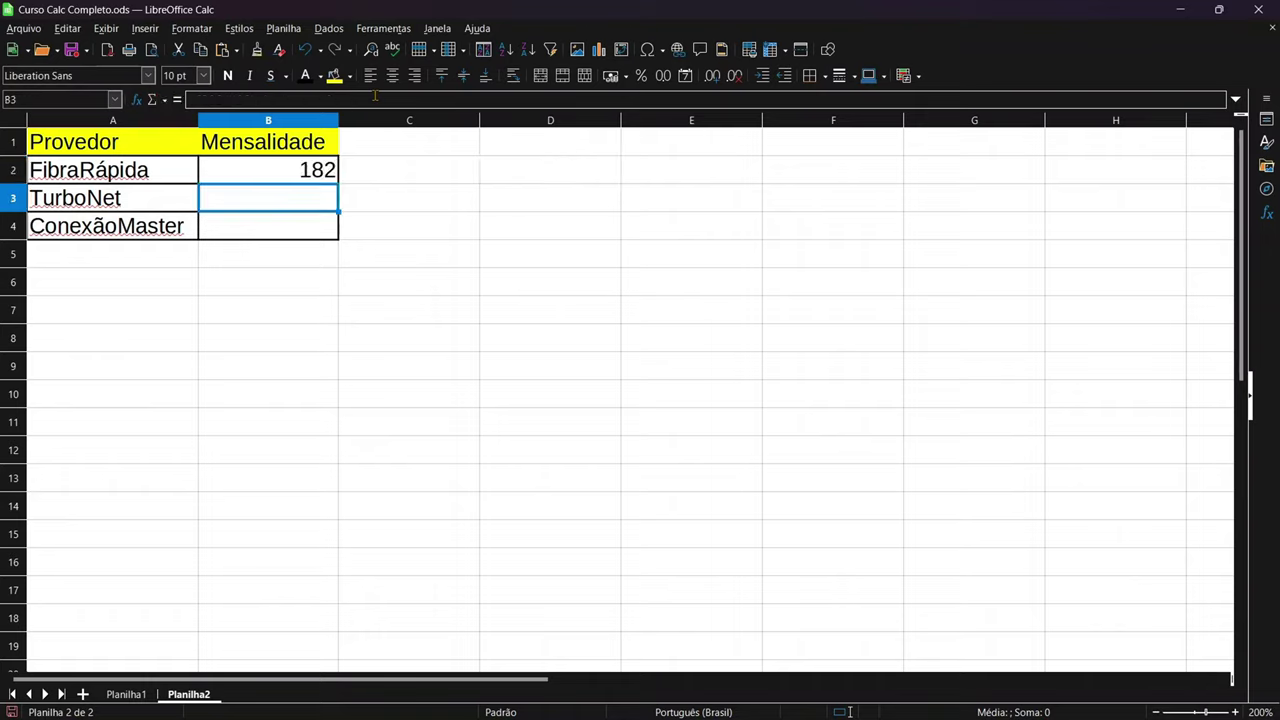
key(Up)
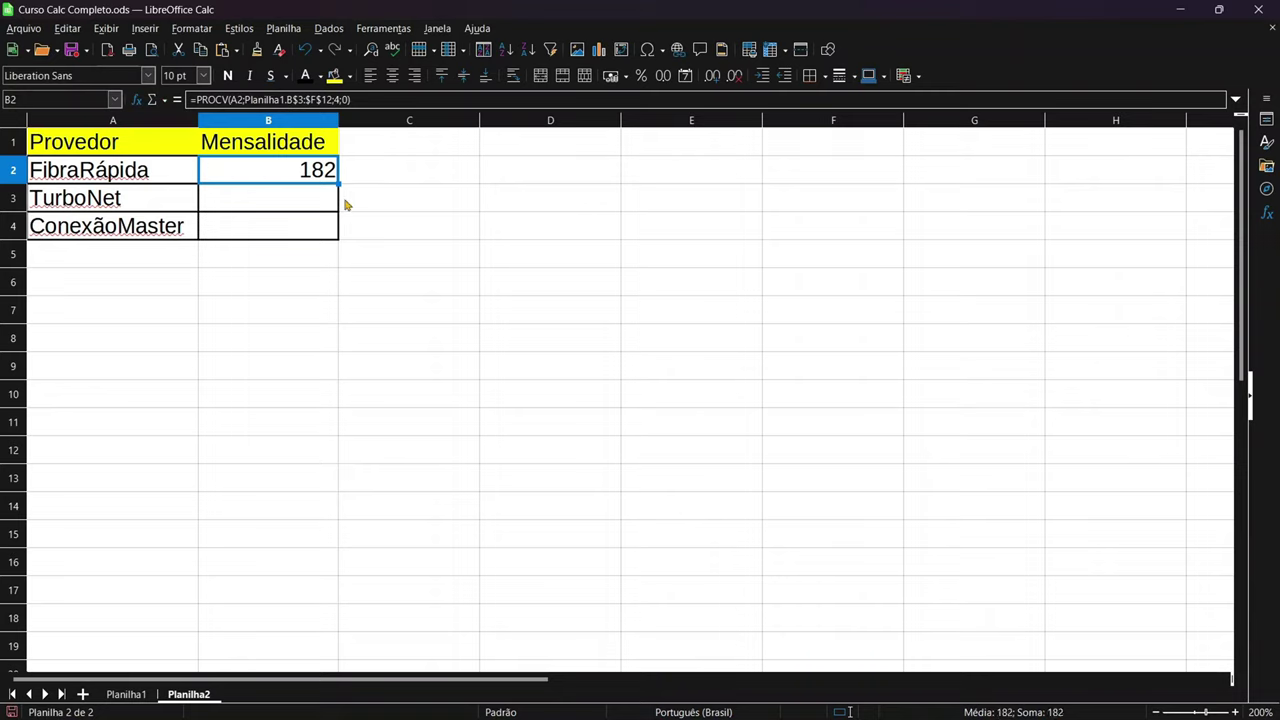
Fill the lookup formula down to B4 and format B2:B4 as R$ currency
drag(341, 185, 340, 238)
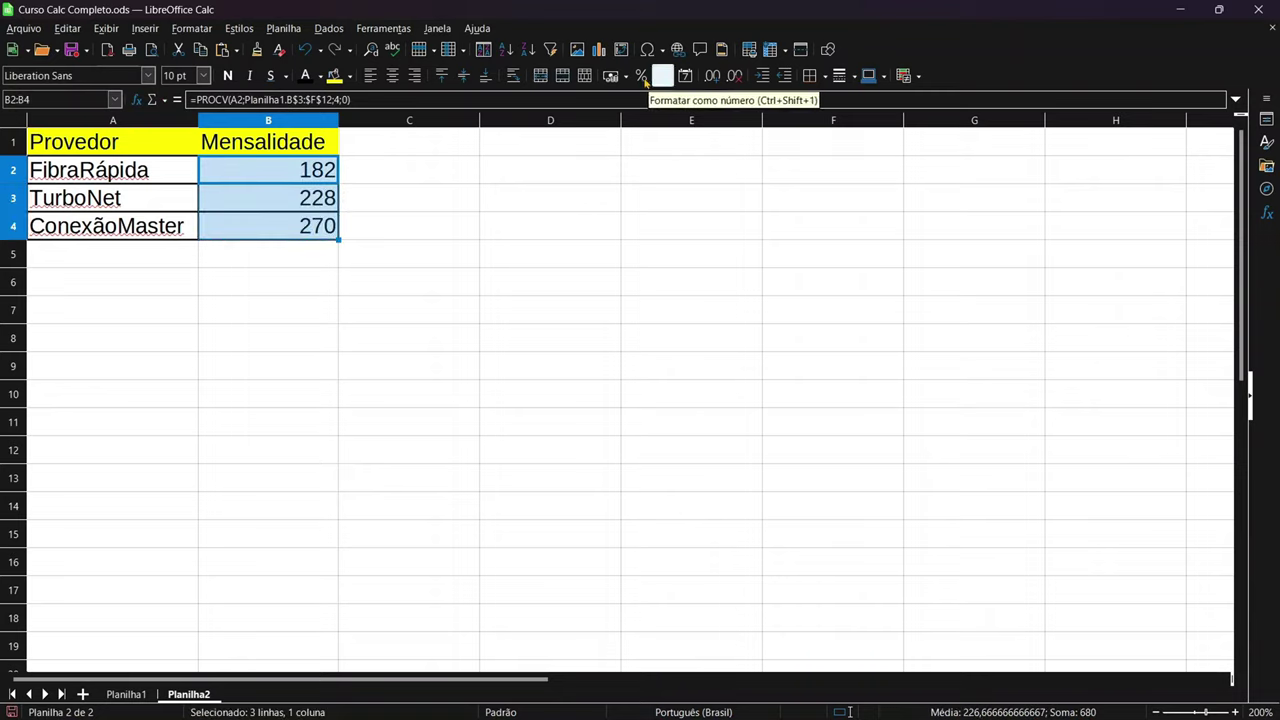
click(613, 79)
click(580, 370)
click(265, 172)
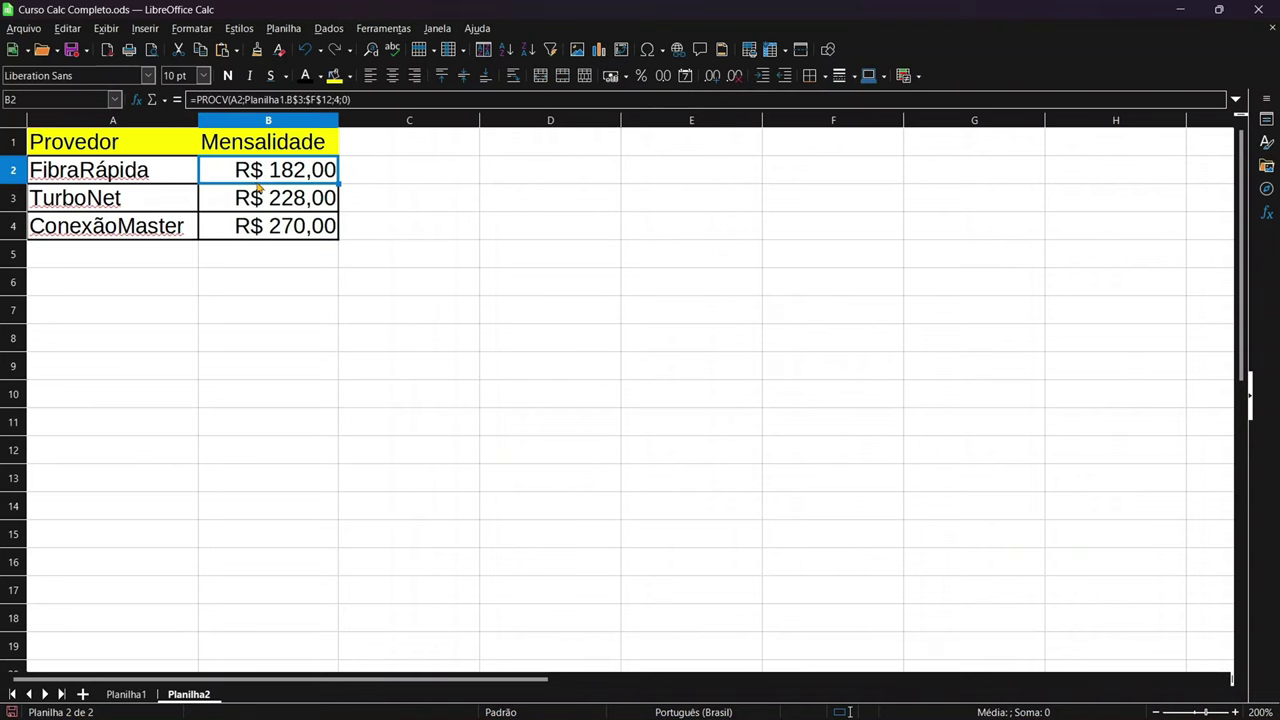
click(162, 174)
click(265, 172)
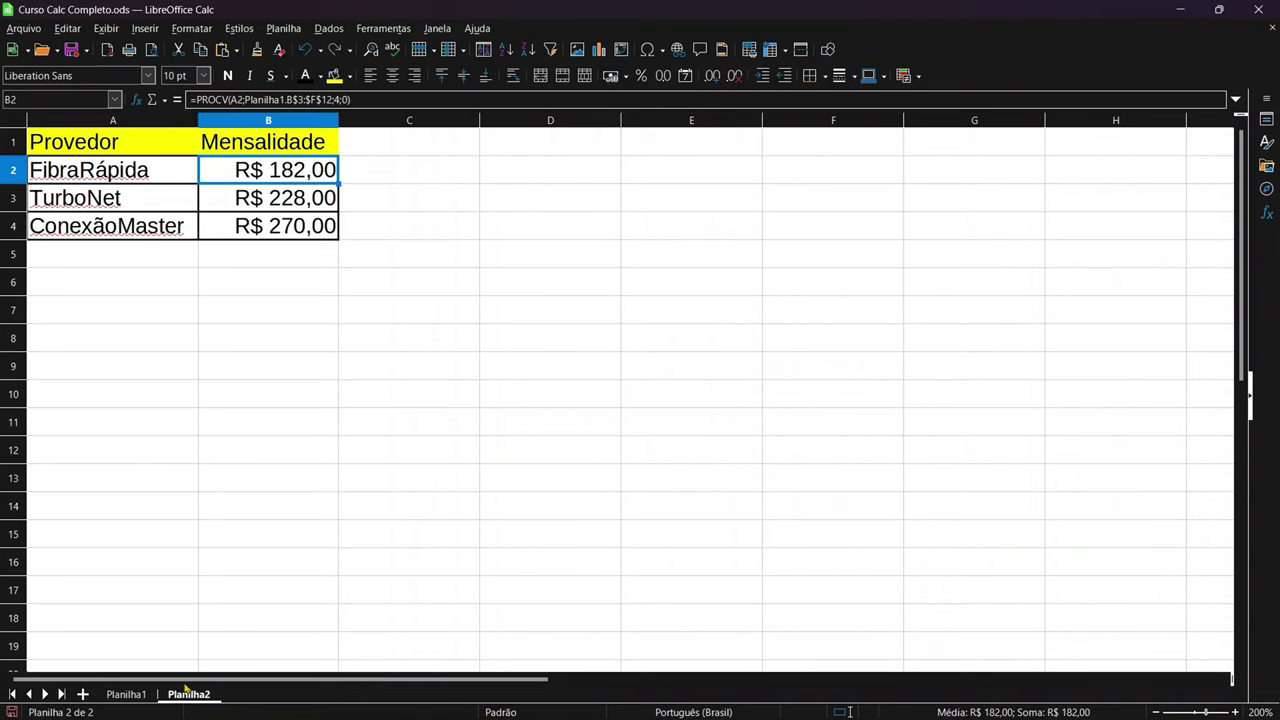
Replace FibraRápida in A2 with LinkTotal from Planilha1's B7
click(127, 694)
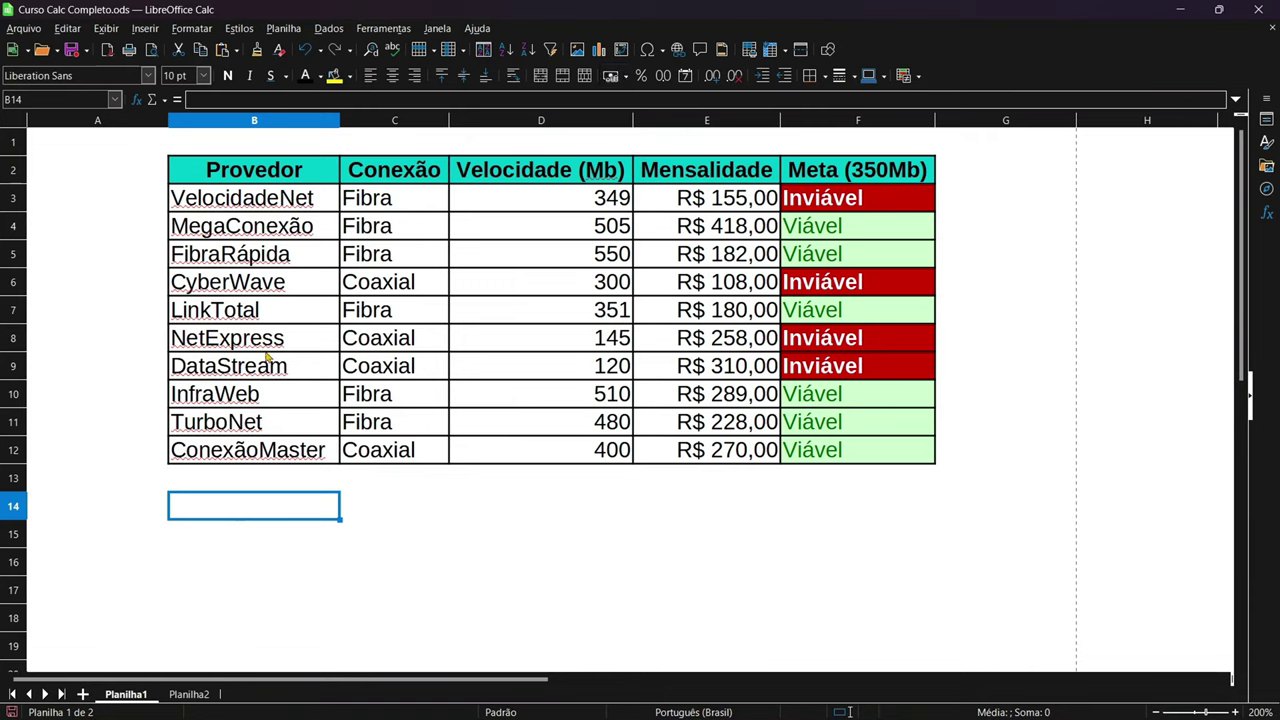
click(285, 254)
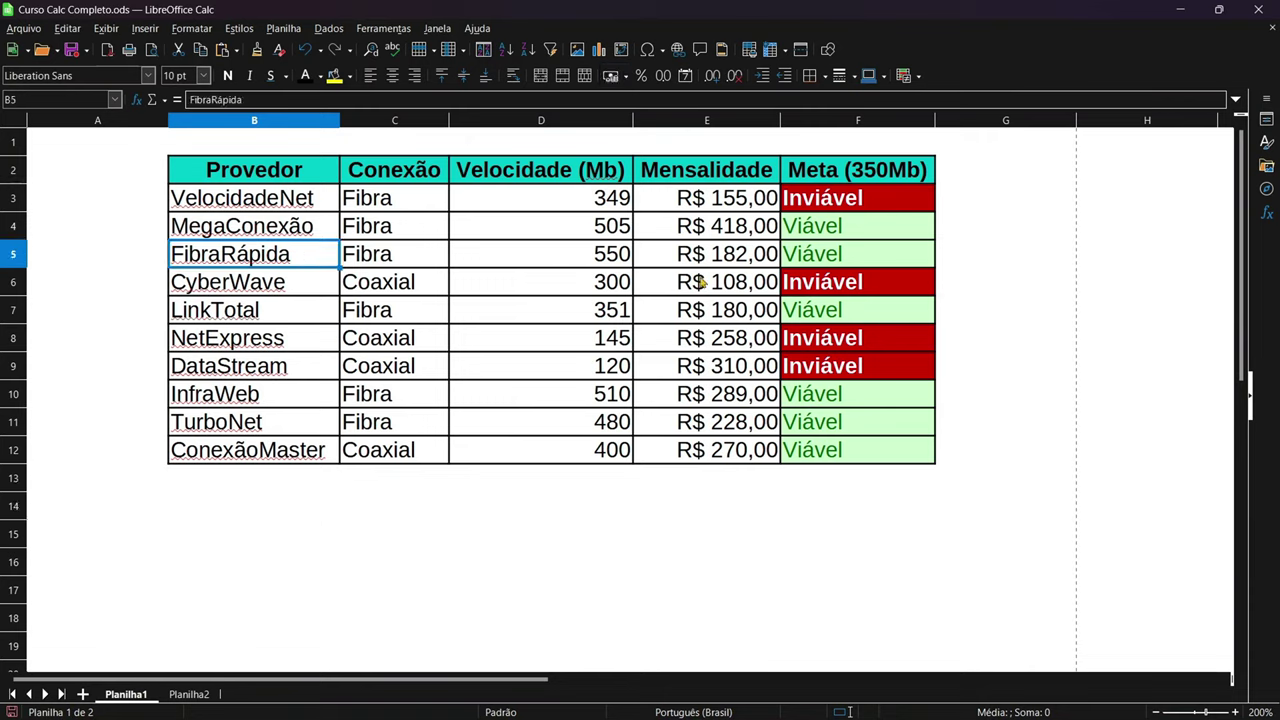
click(724, 262)
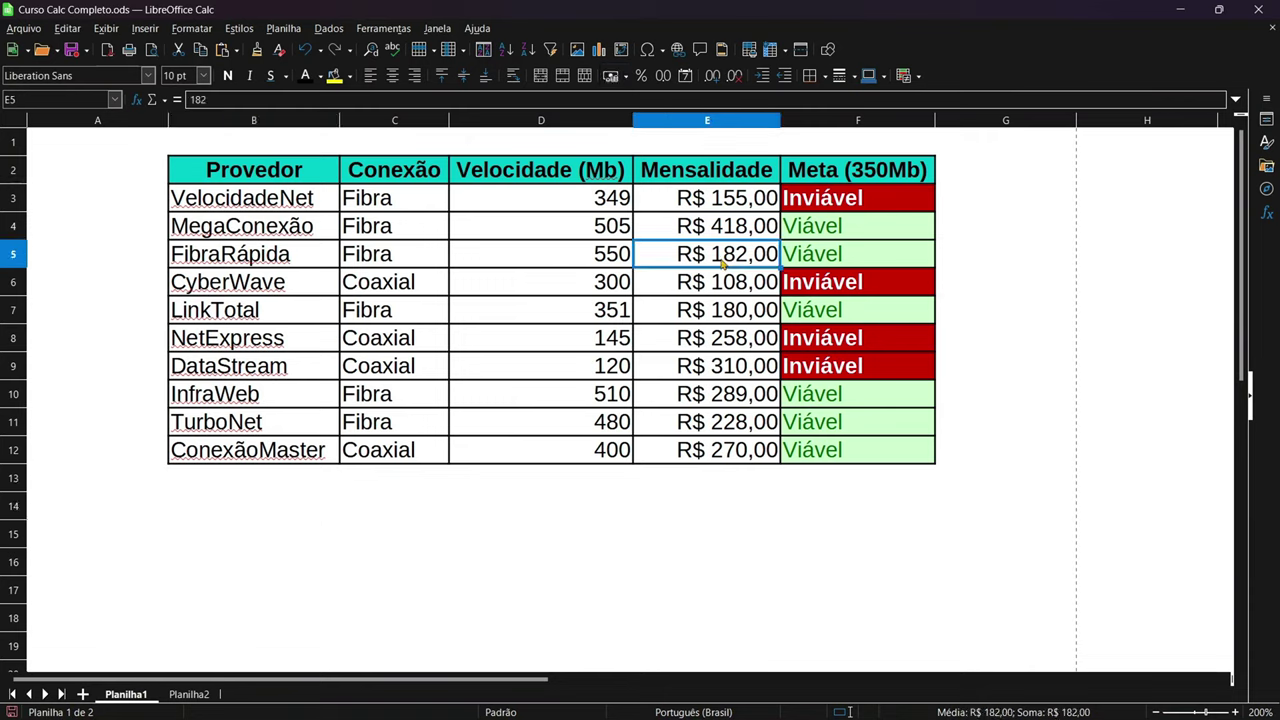
click(257, 314)
click(189, 694)
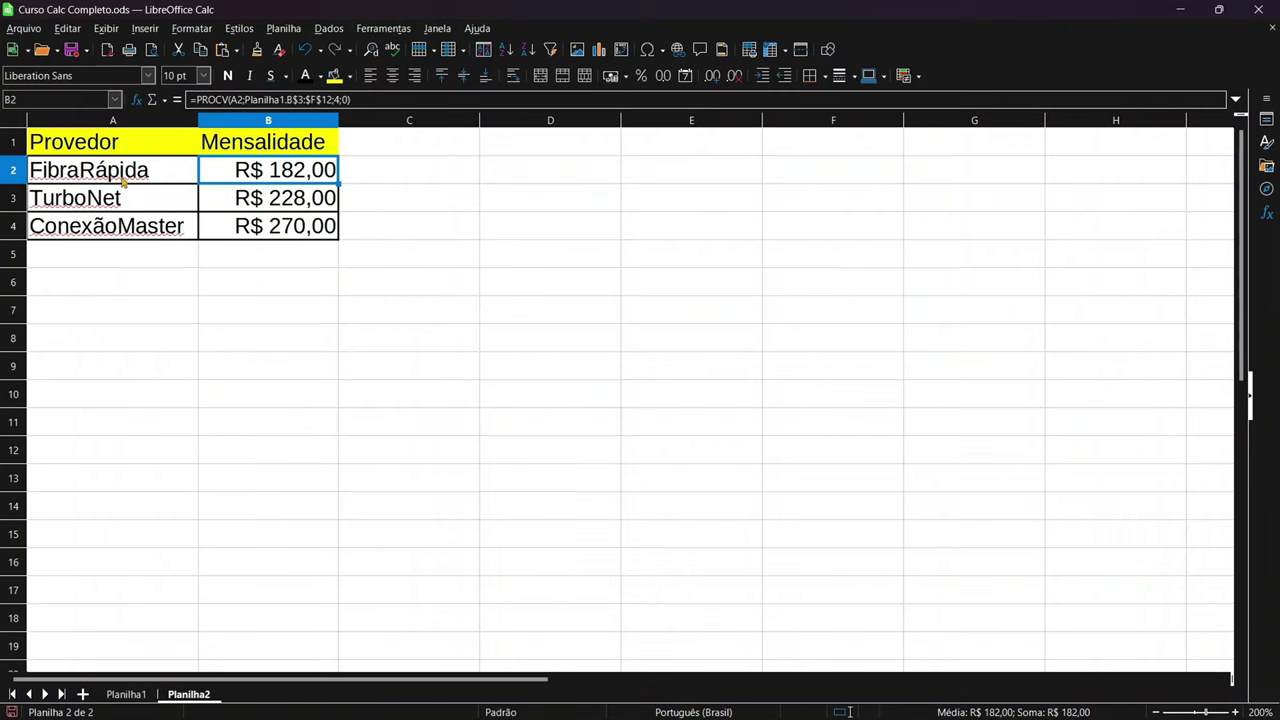
click(175, 388)
click(130, 695)
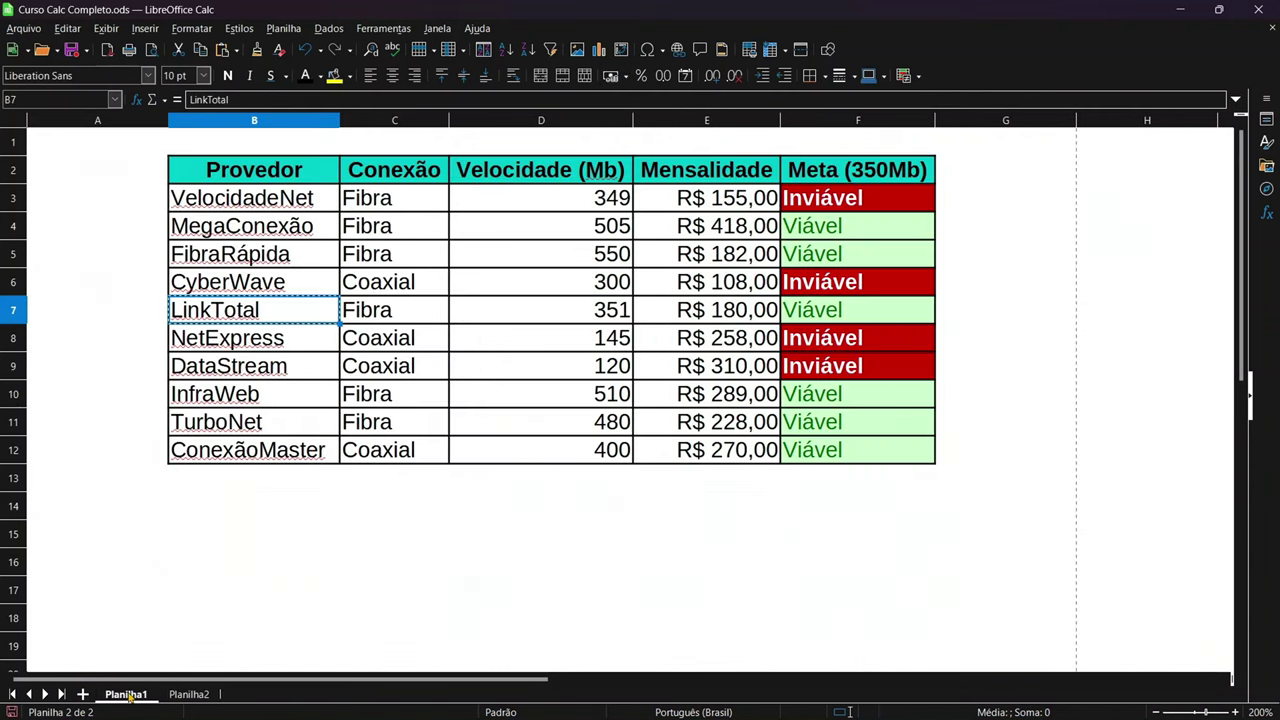
drag(270, 318, 700, 316)
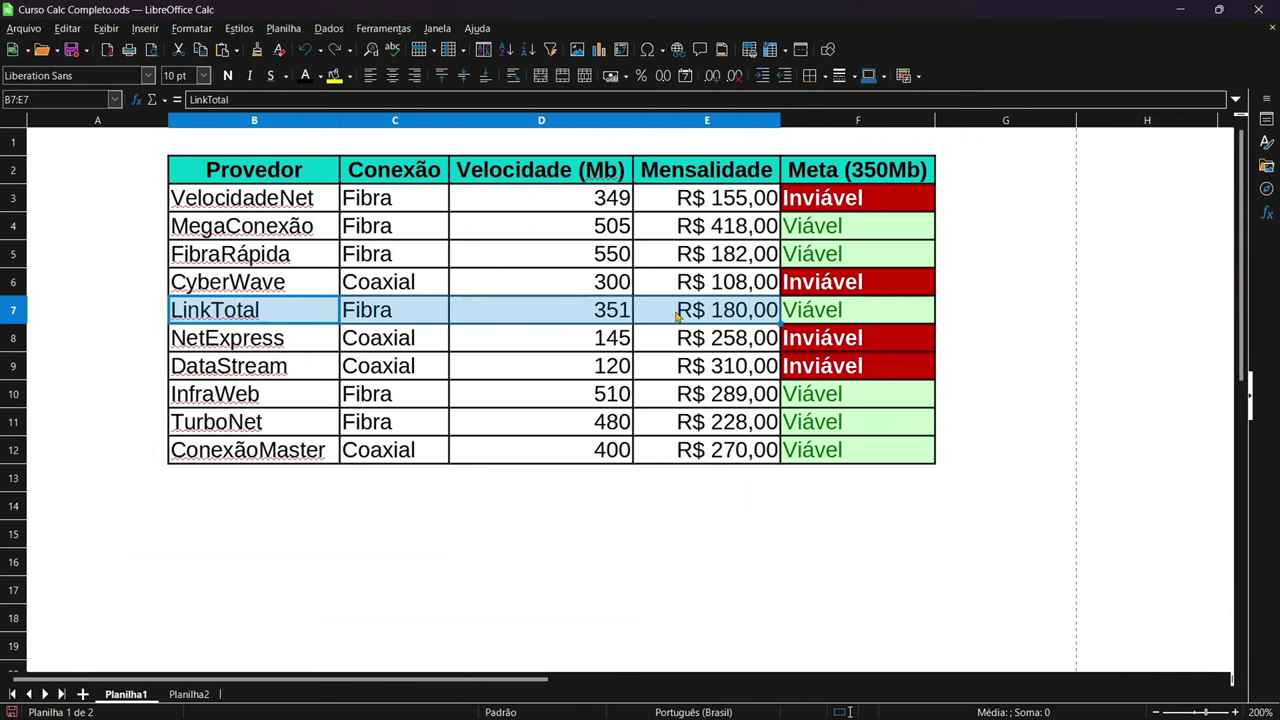
click(189, 694)
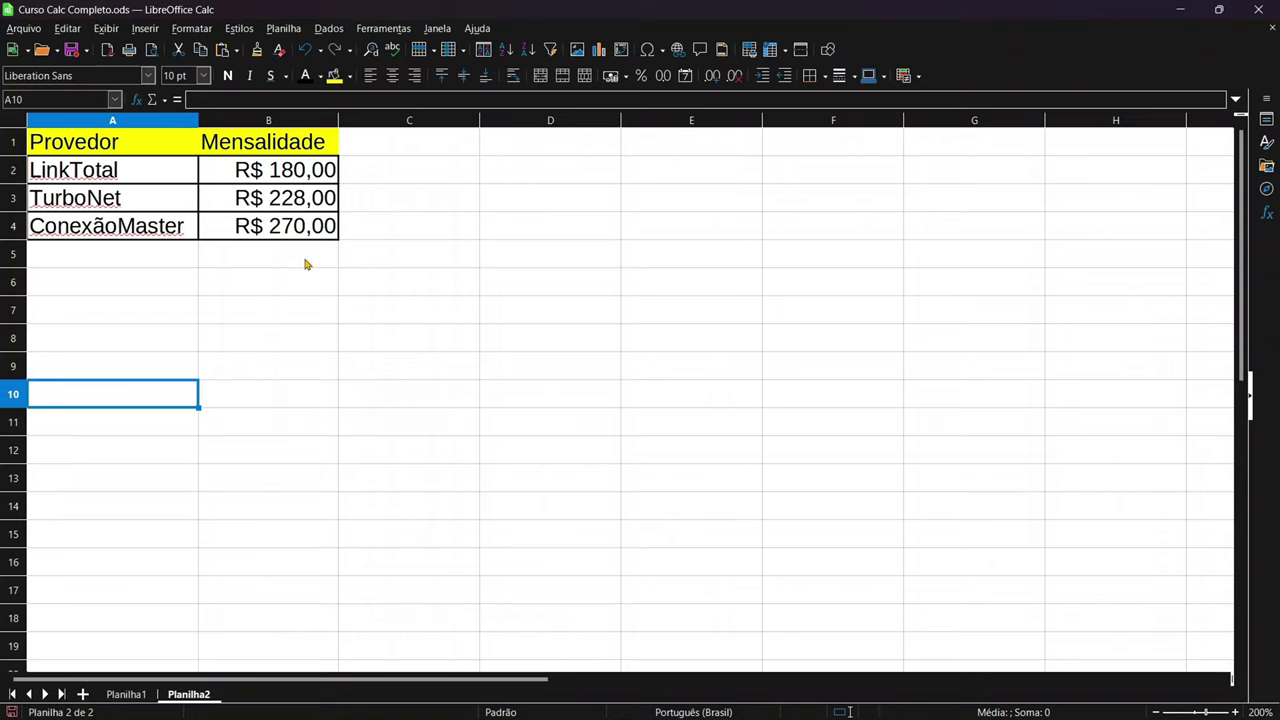
Back on Planilha1, bring up Inserir > Formas > Setas cheias block arrows
key(ctrl+Page_Up)
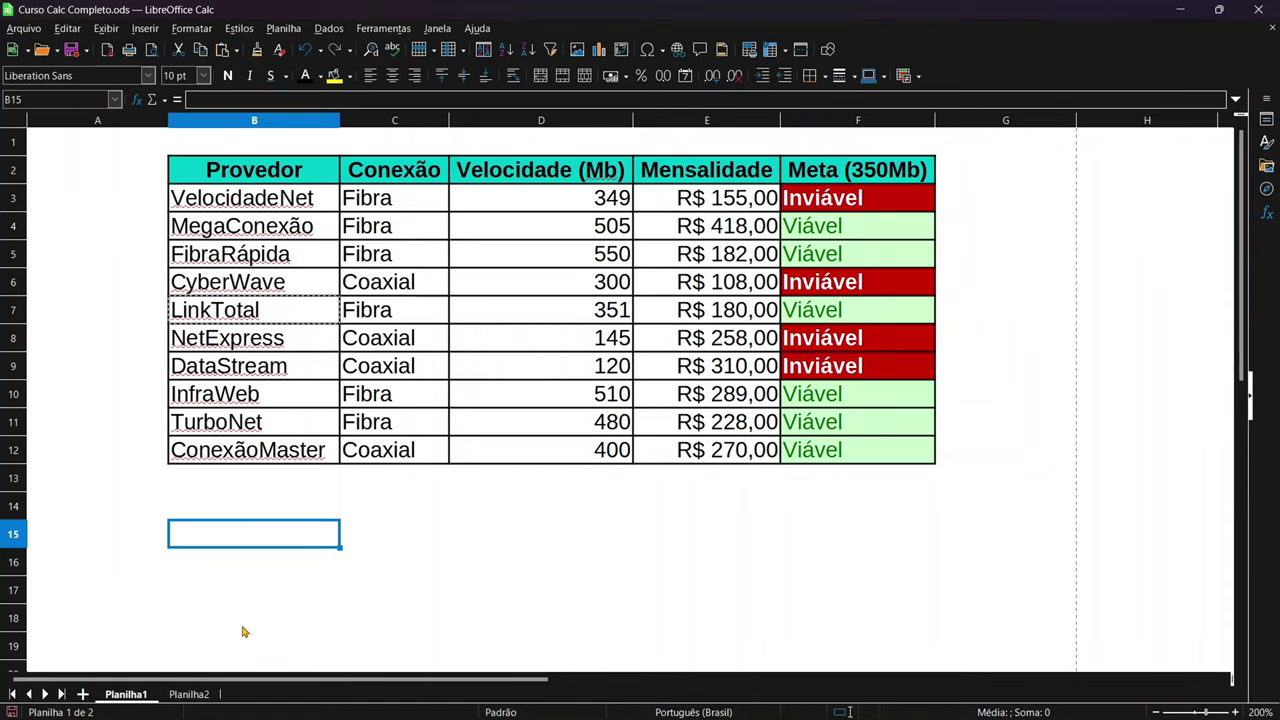
click(265, 570)
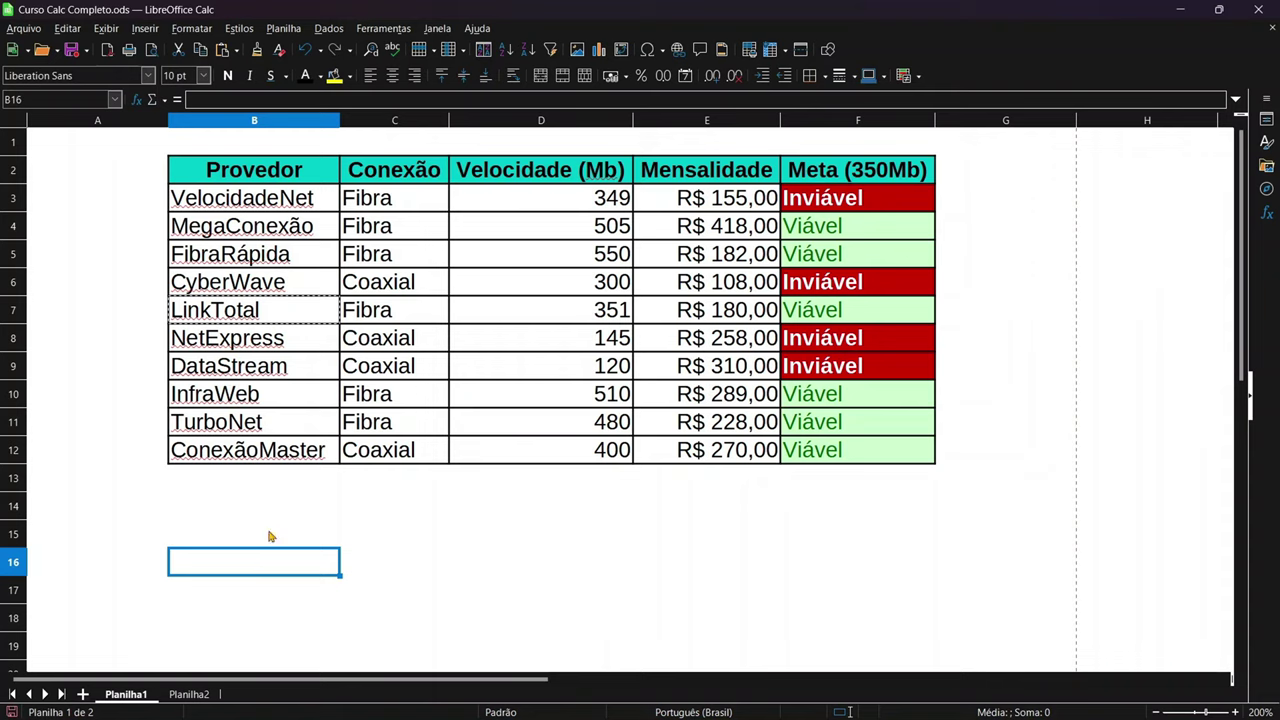
click(146, 30)
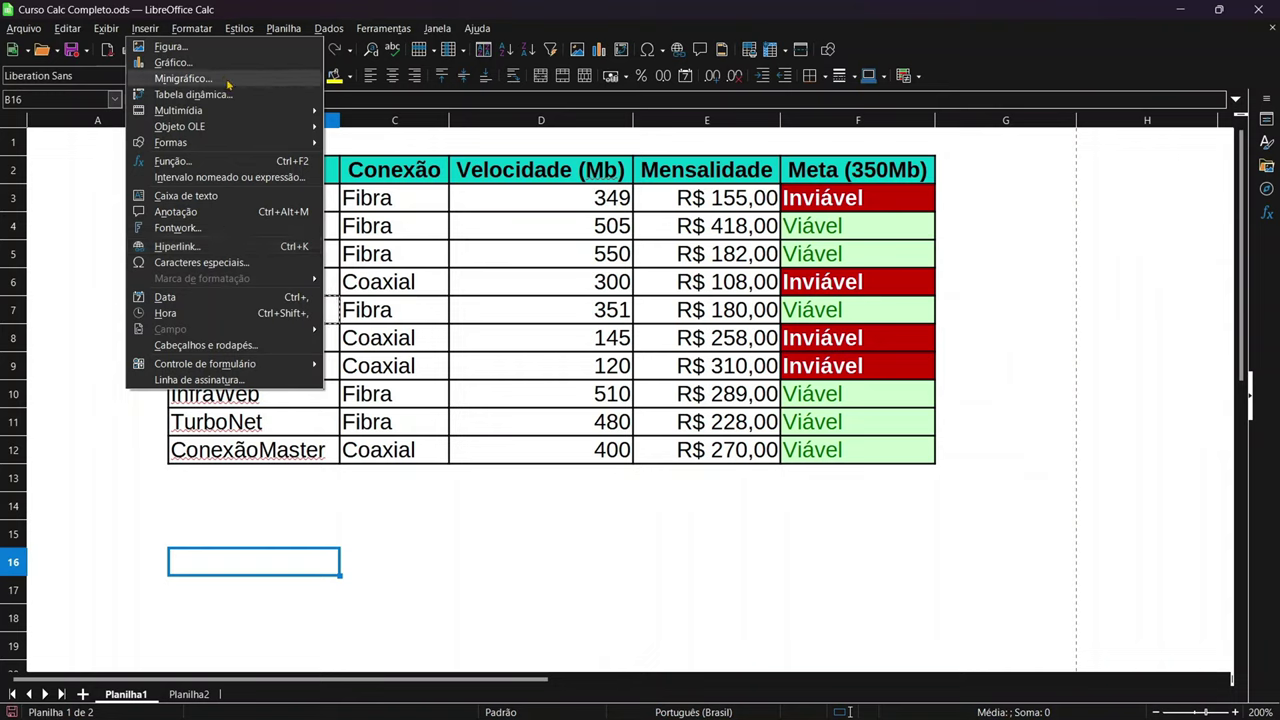
mouse_move(172, 142)
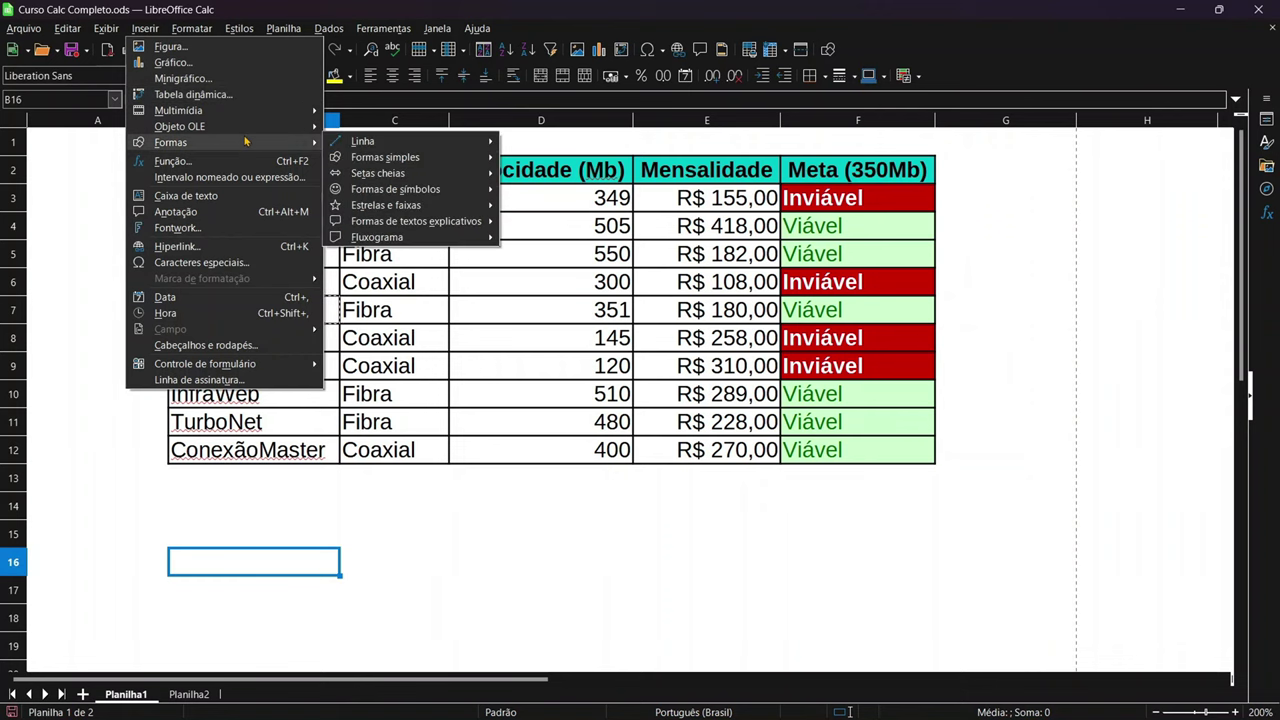
mouse_move(378, 173)
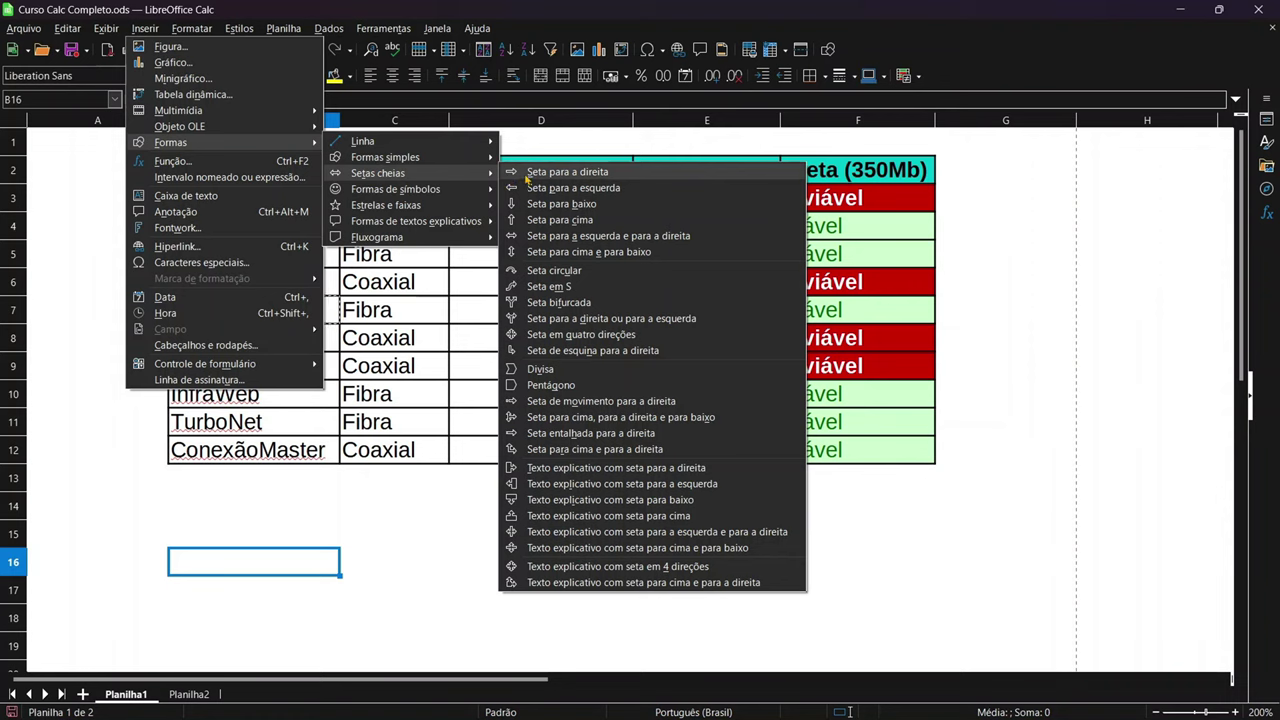
Draw a Seta para a direita and place it at the table's top right
click(528, 180)
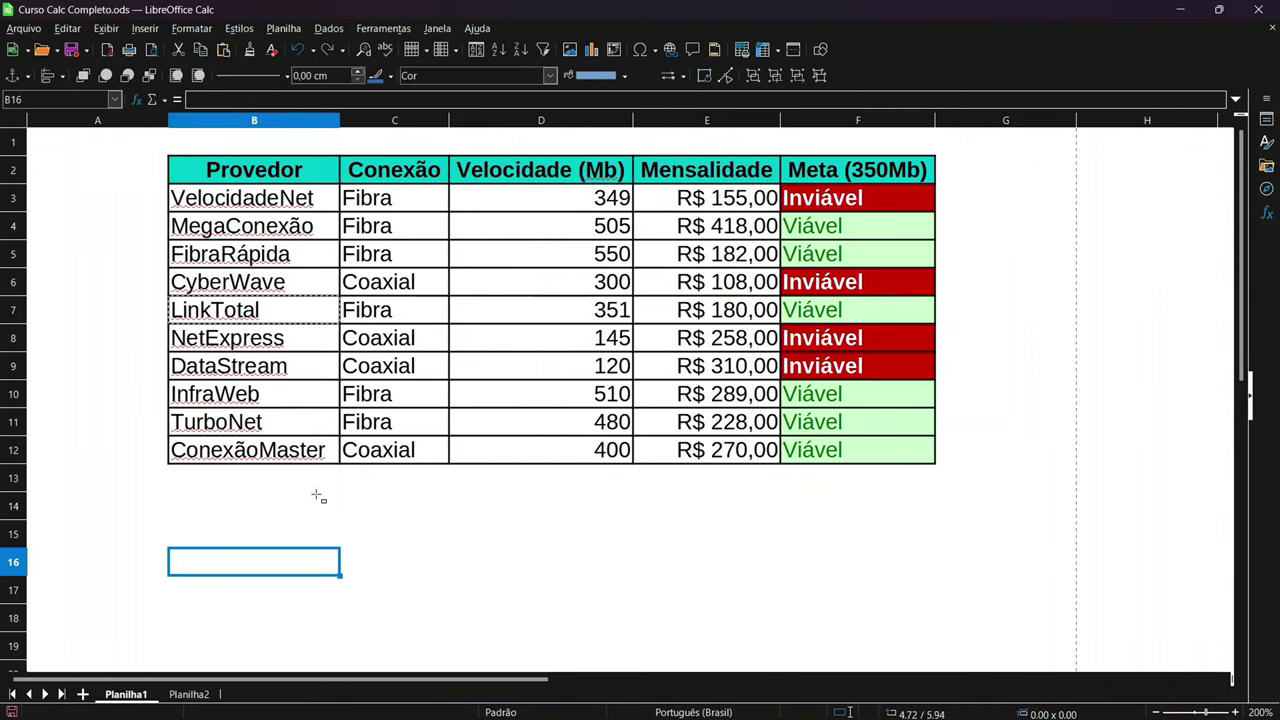
mouse_move(361, 494)
mouse_down()
mouse_move(411, 532)
mouse_move(432, 582)
mouse_up()
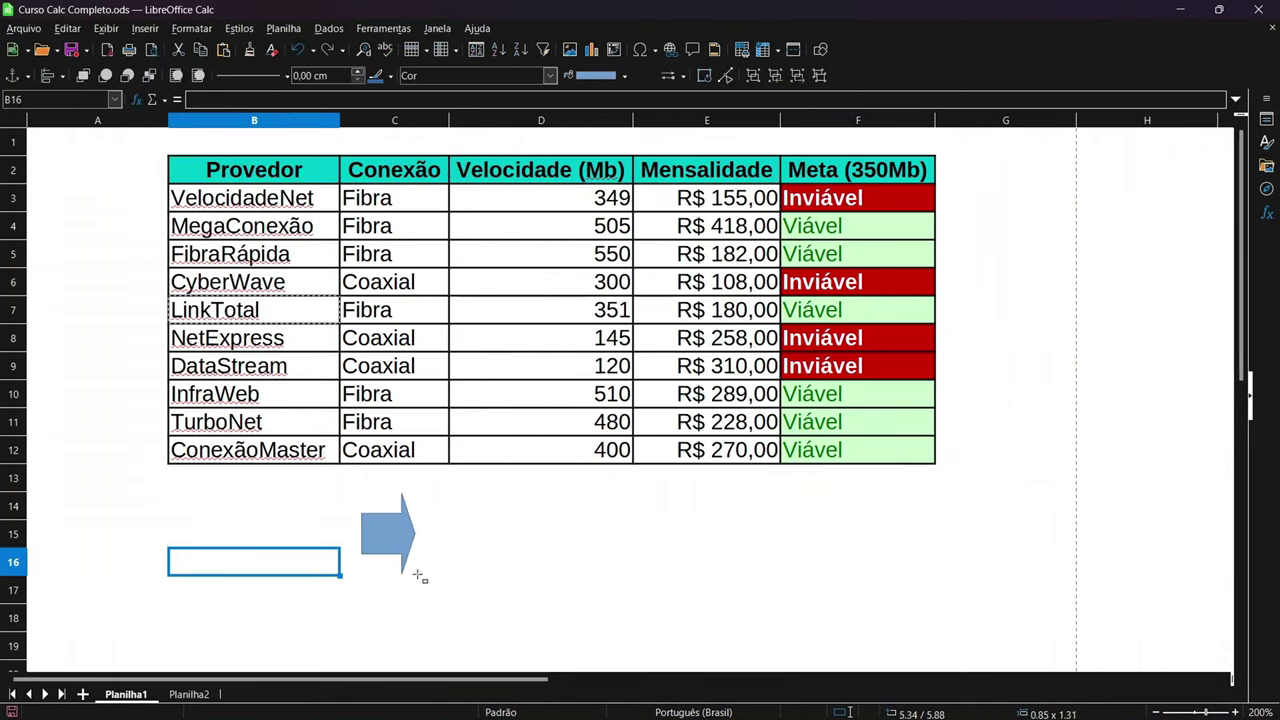
drag(382, 544, 445, 551)
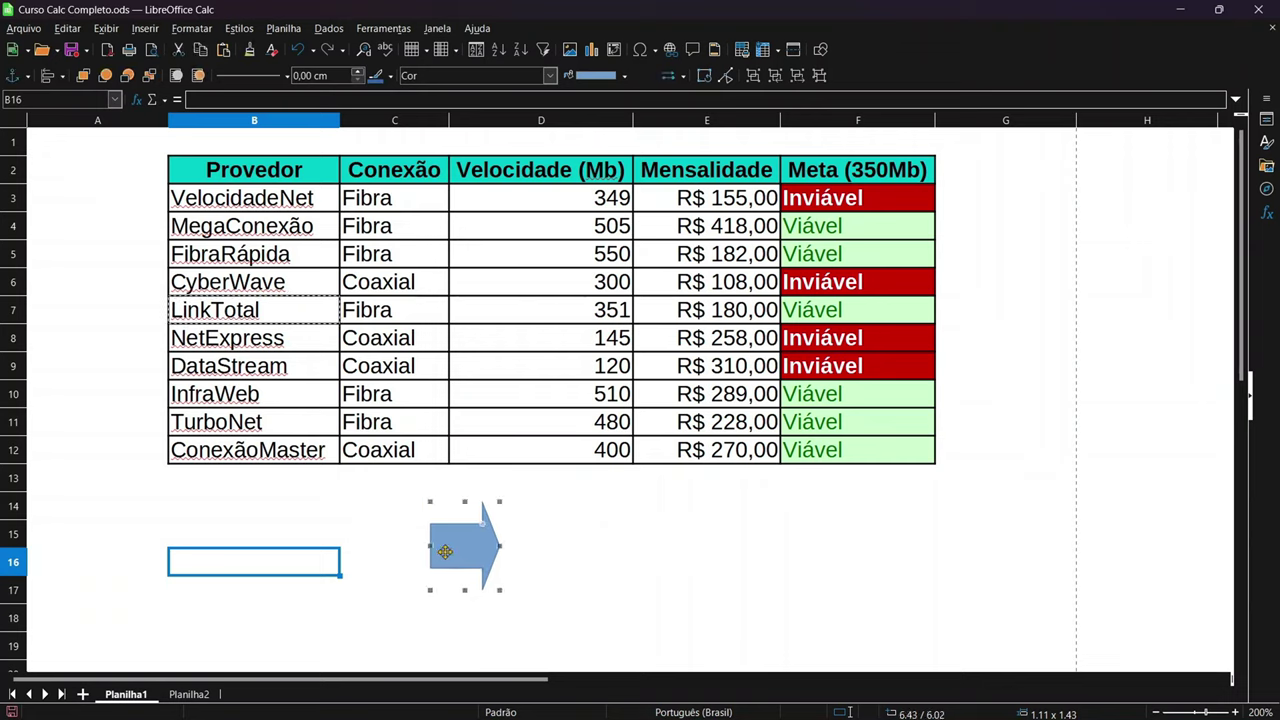
drag(445, 551, 997, 197)
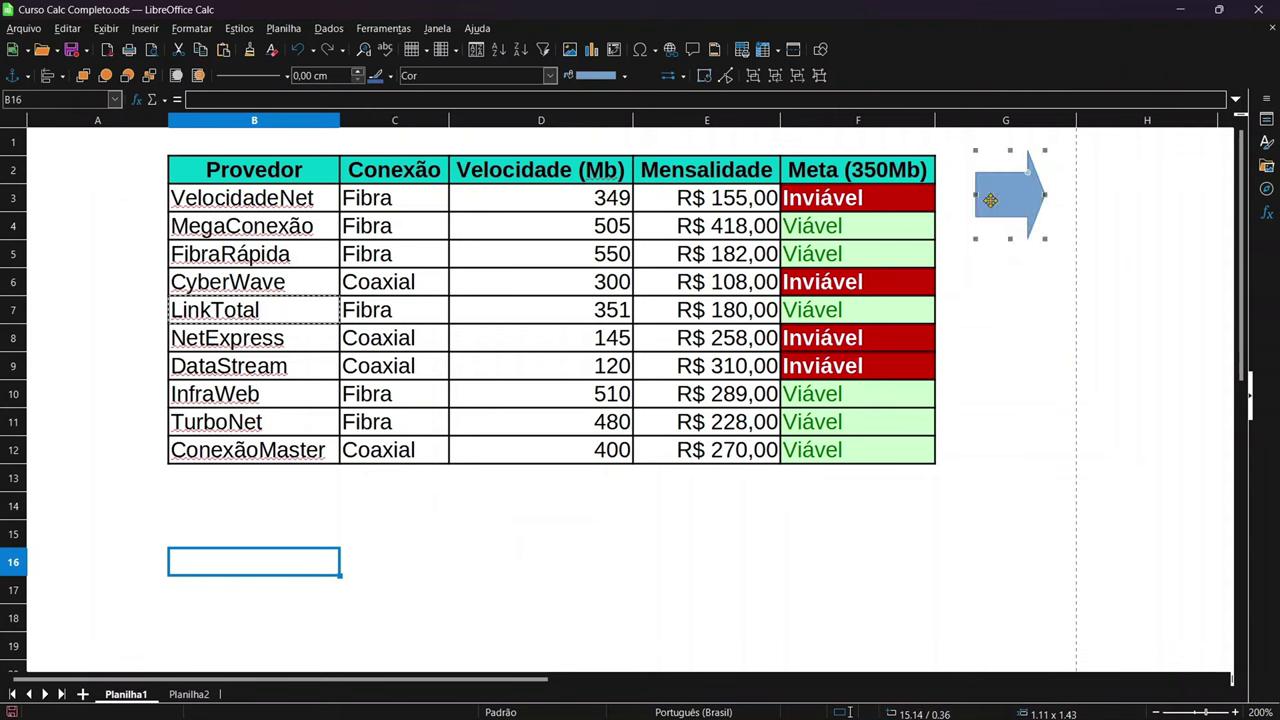
key(Escape)
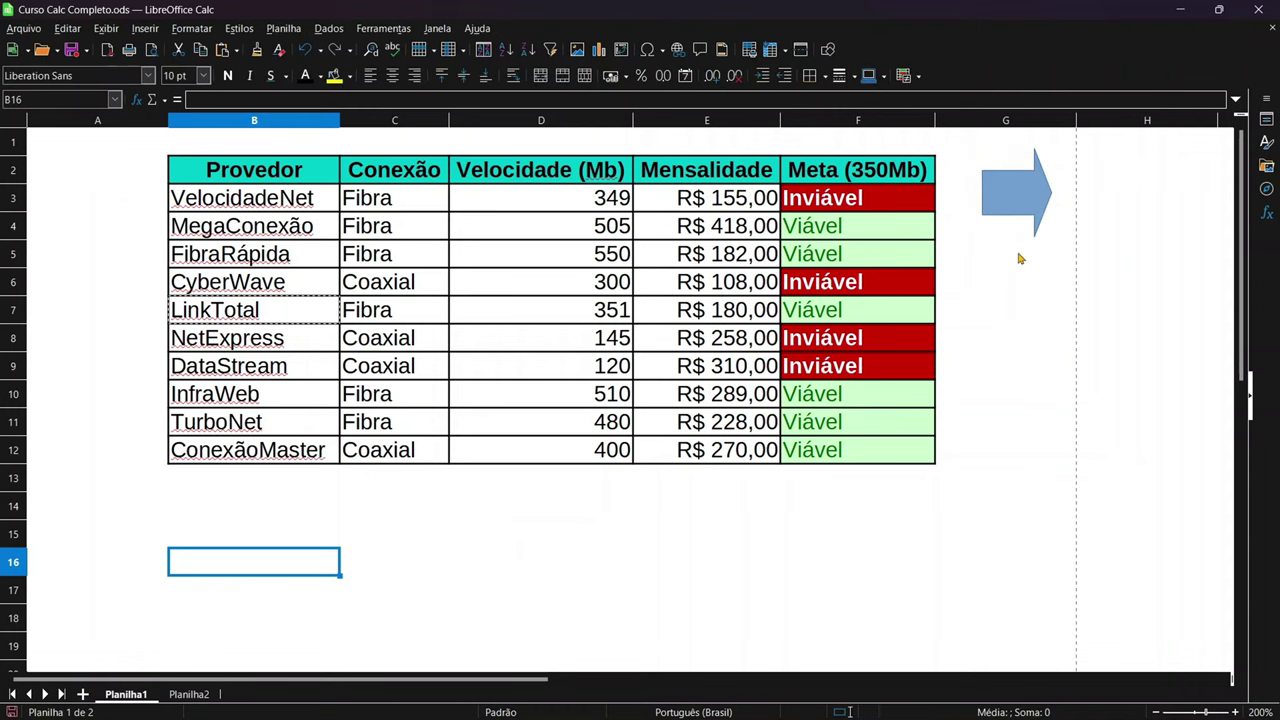
Fill the arrow with dark navy blue
click(195, 694)
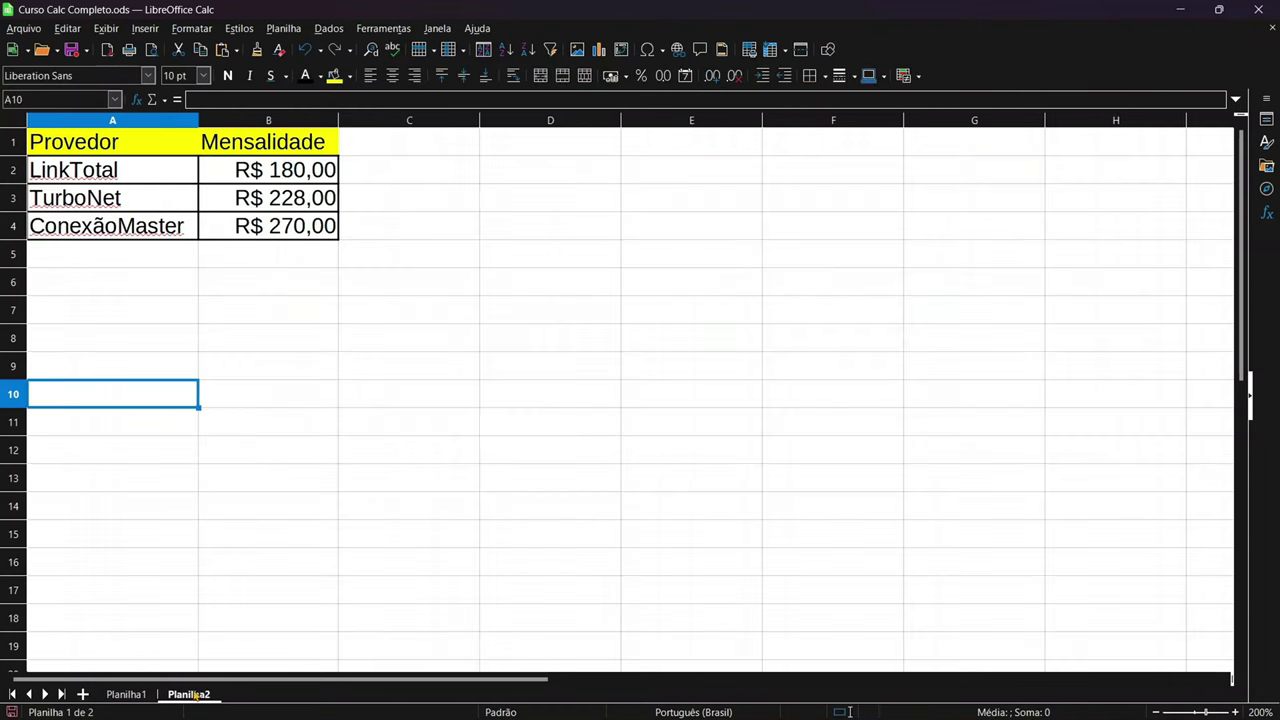
click(124, 694)
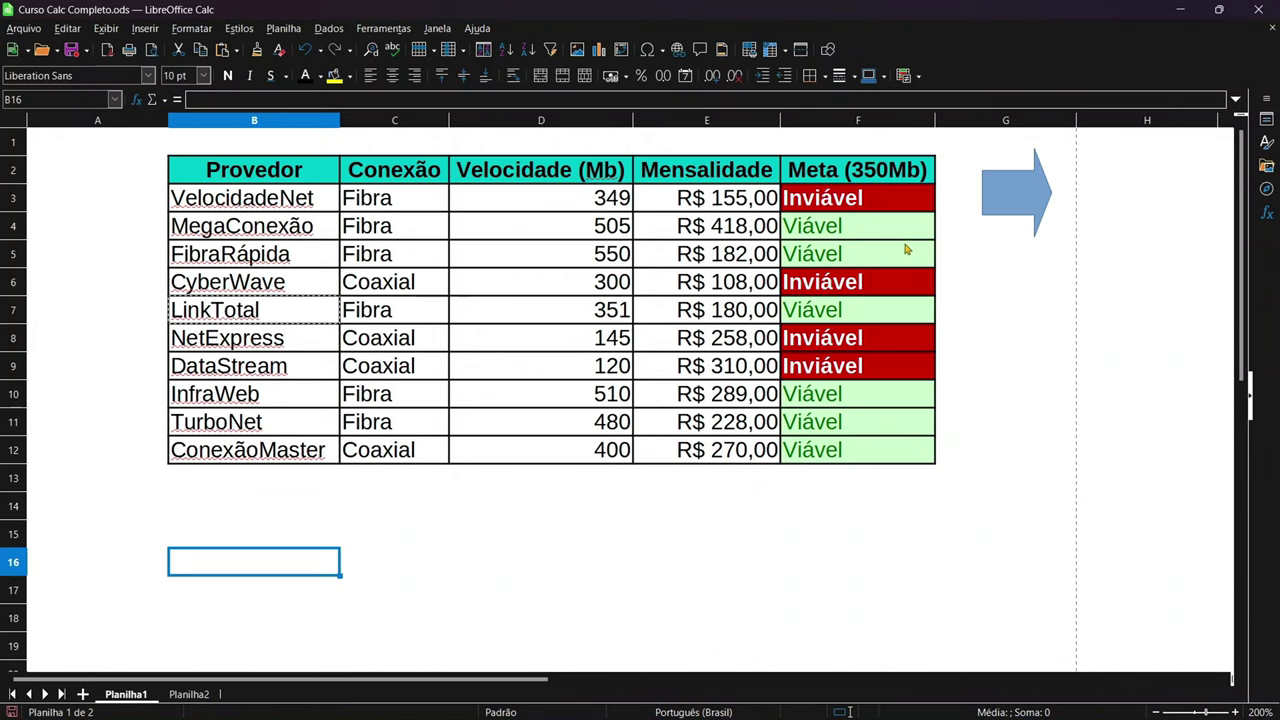
click(1018, 192)
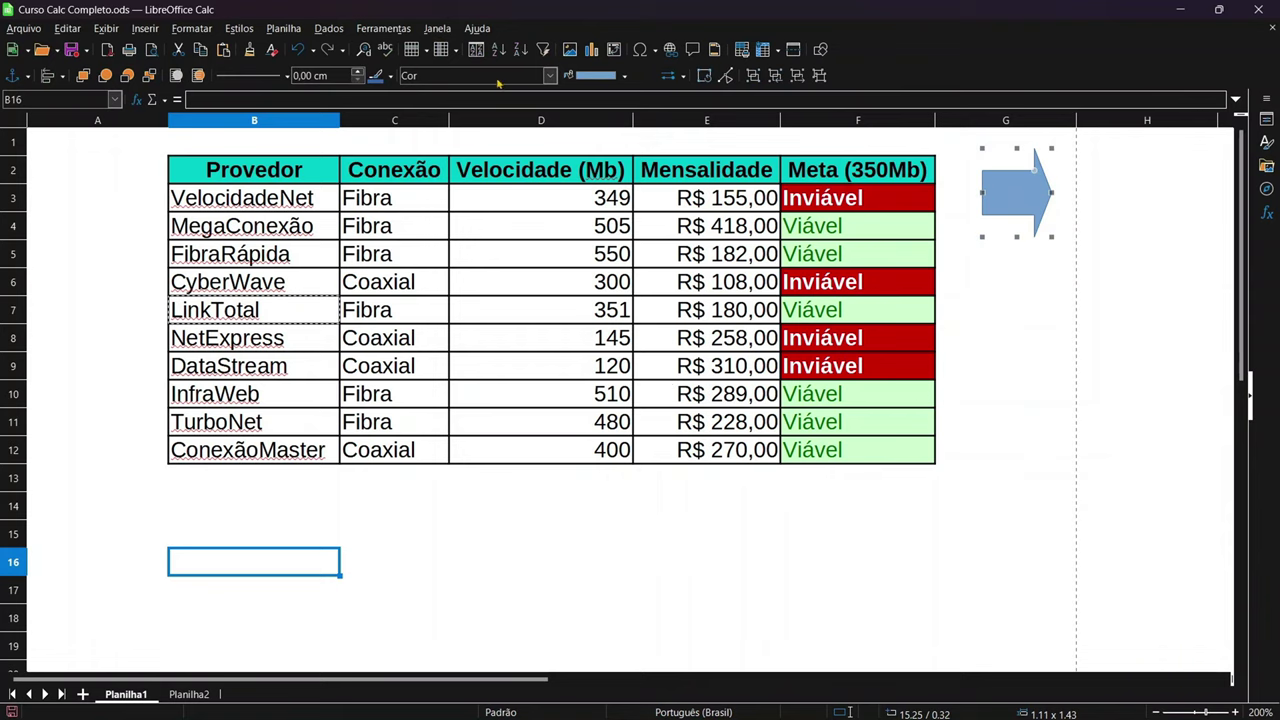
click(624, 75)
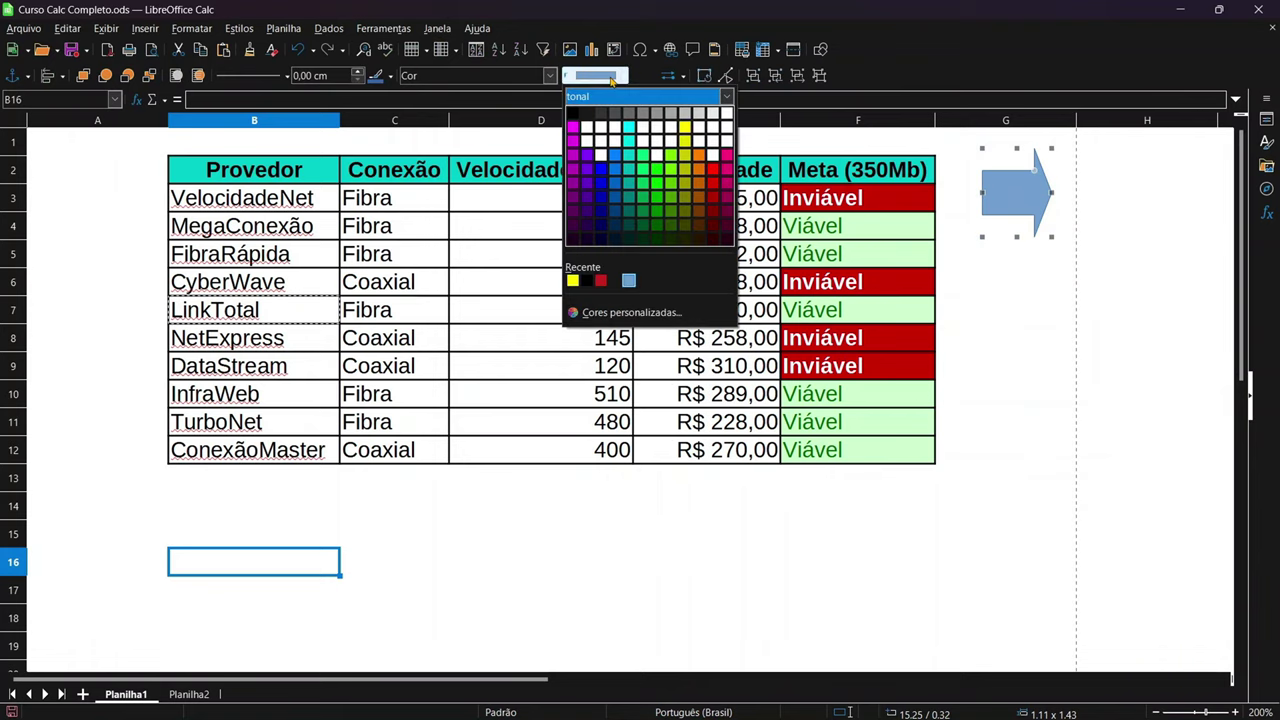
click(615, 210)
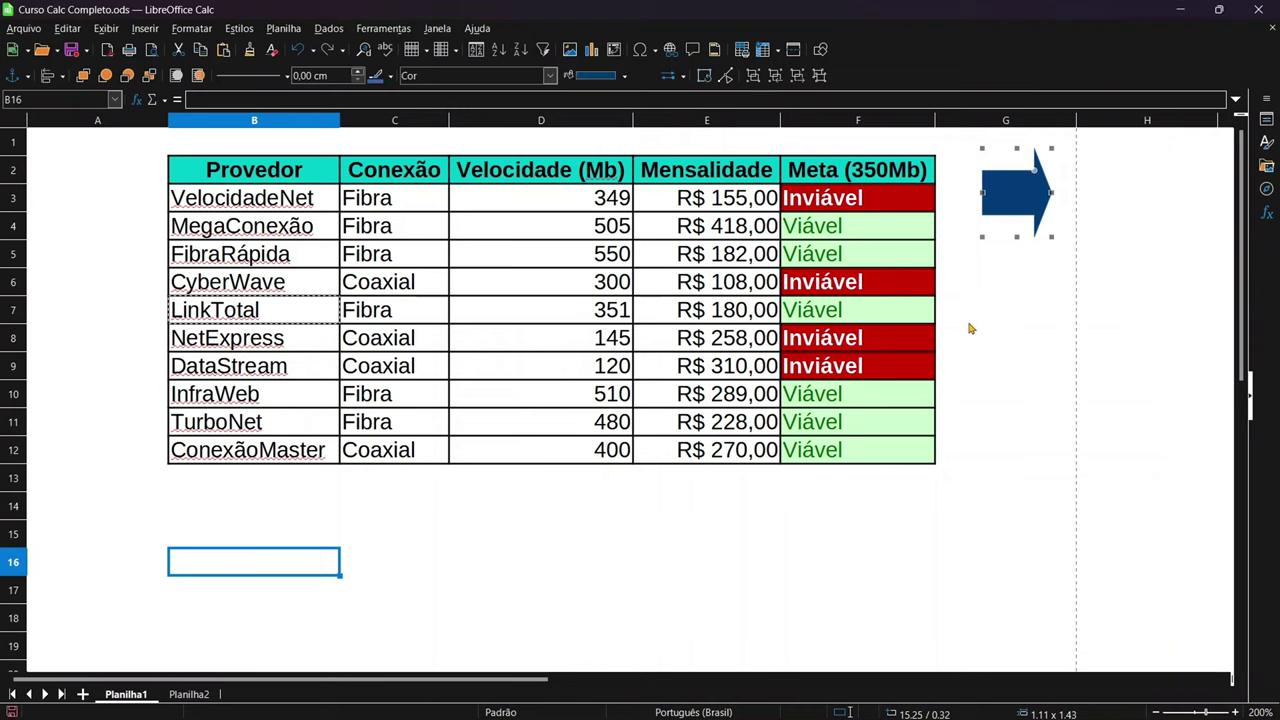
Link the arrow to Curso Calc Completo.ods with target Planilha2
key(ctrl+k)
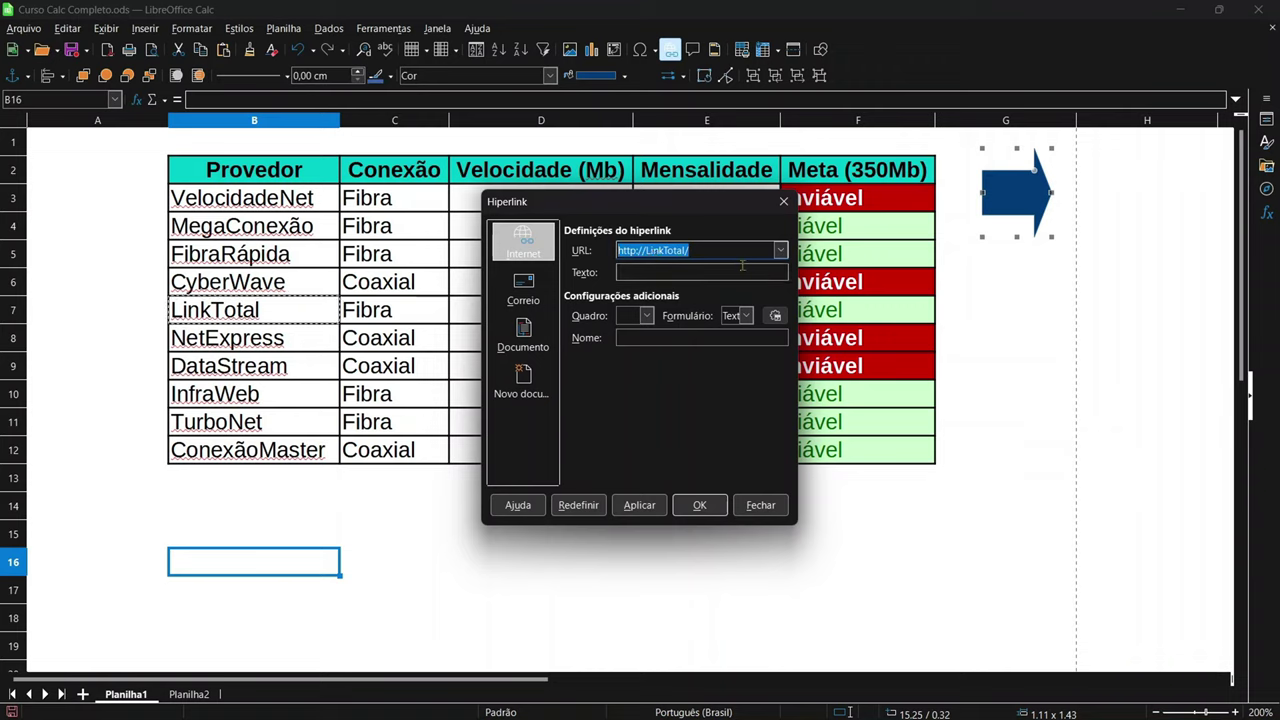
click(528, 289)
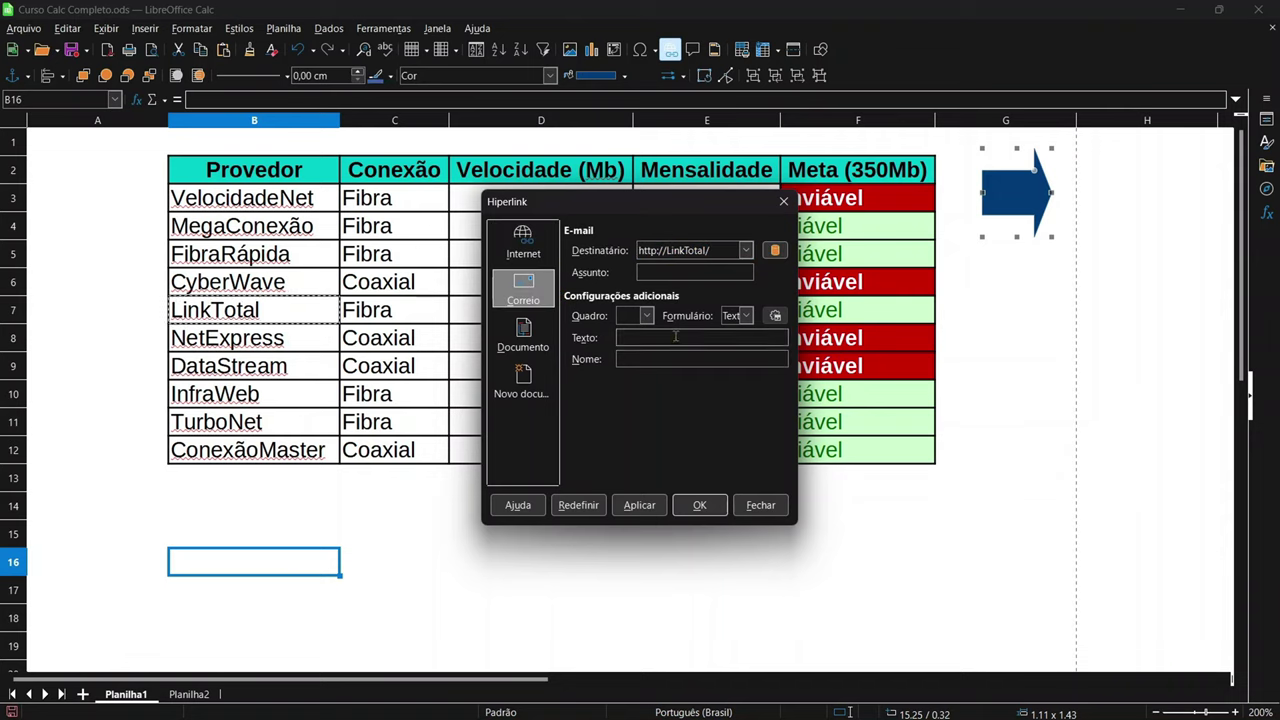
click(545, 355)
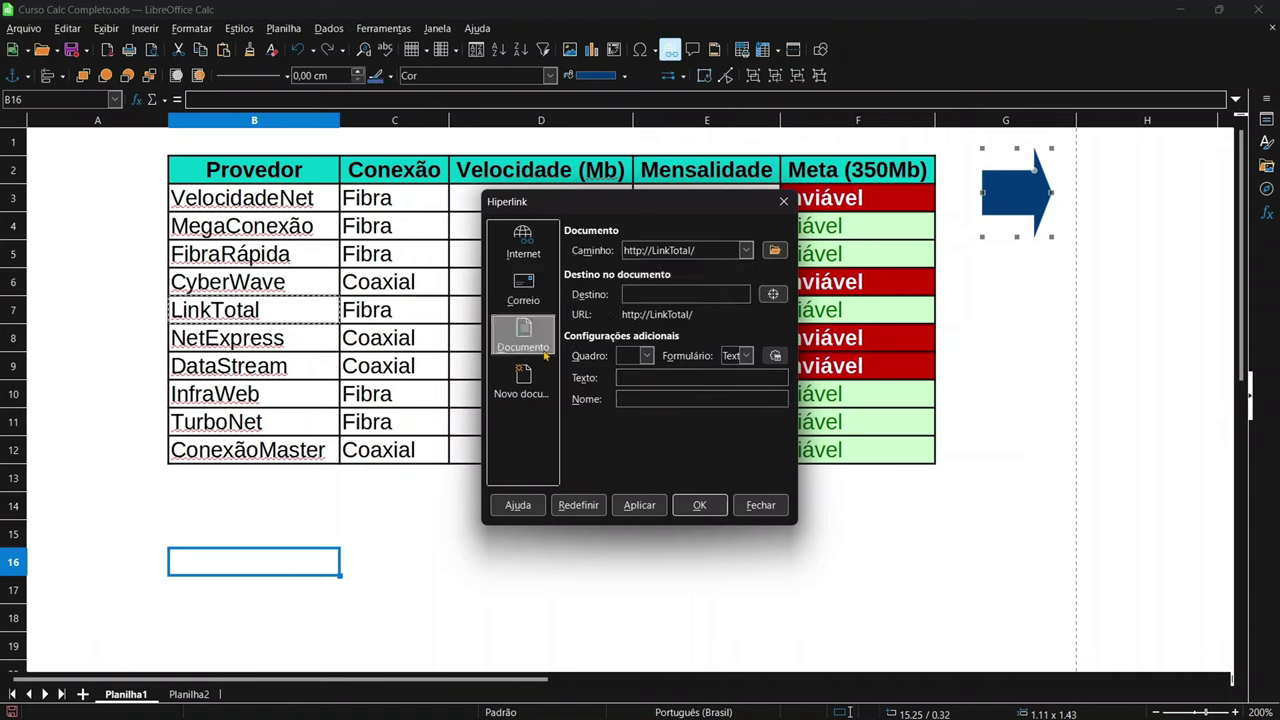
click(522, 388)
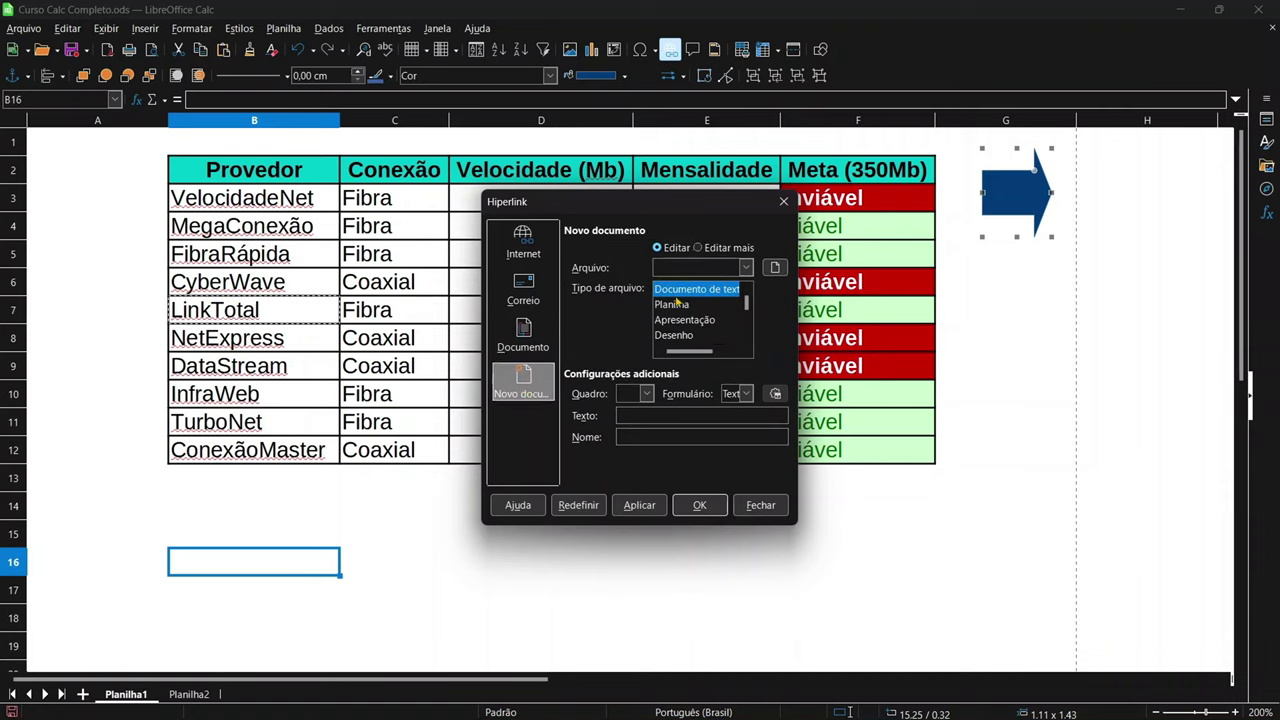
click(524, 333)
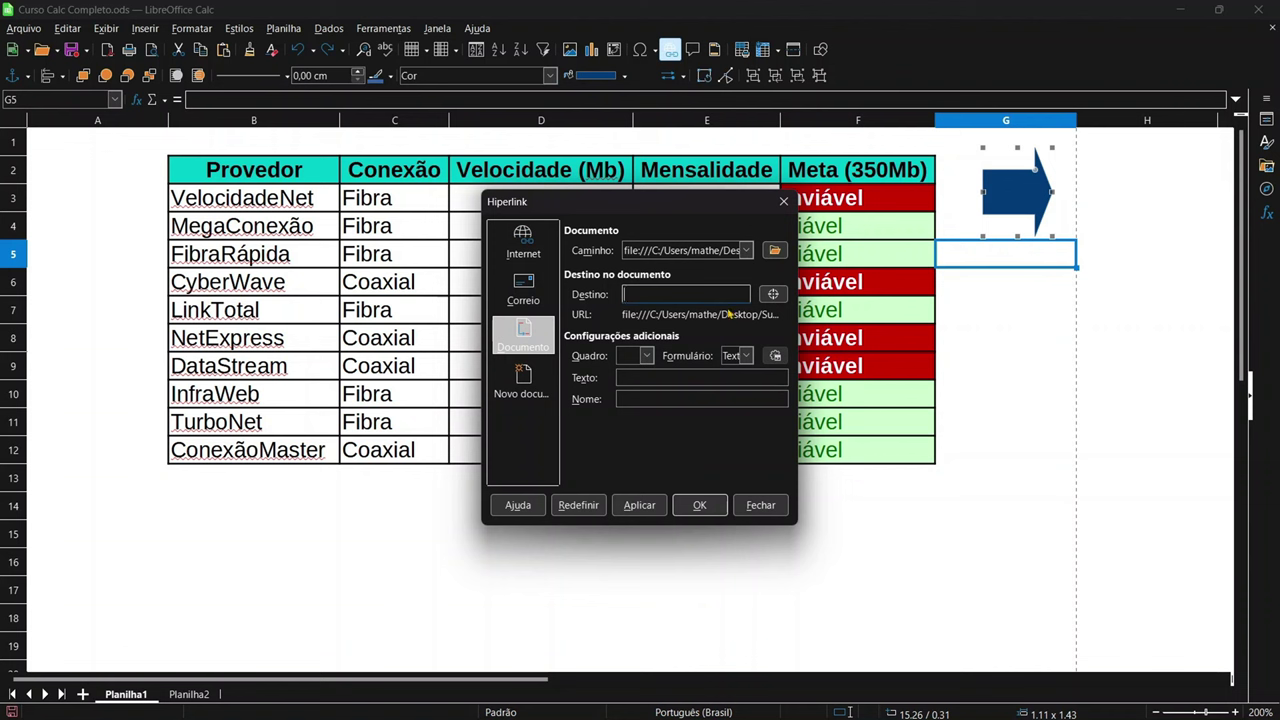
click(746, 252)
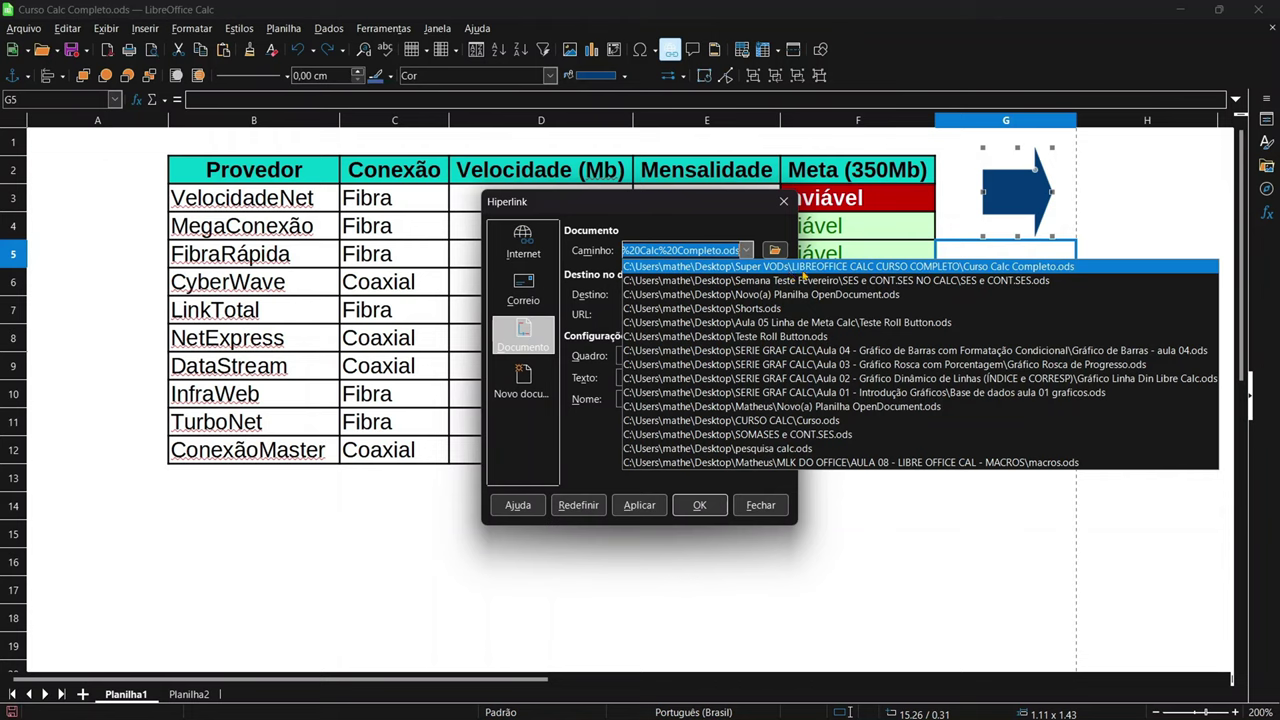
click(802, 267)
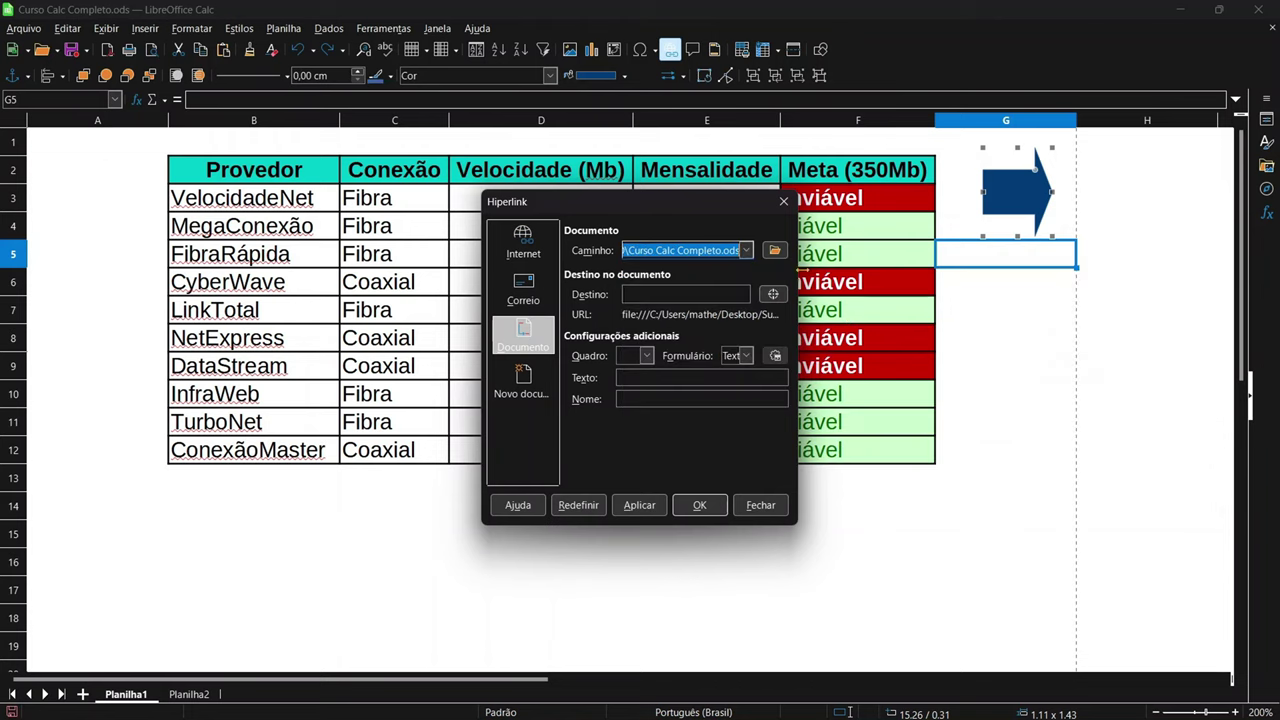
click(690, 296)
text(P)
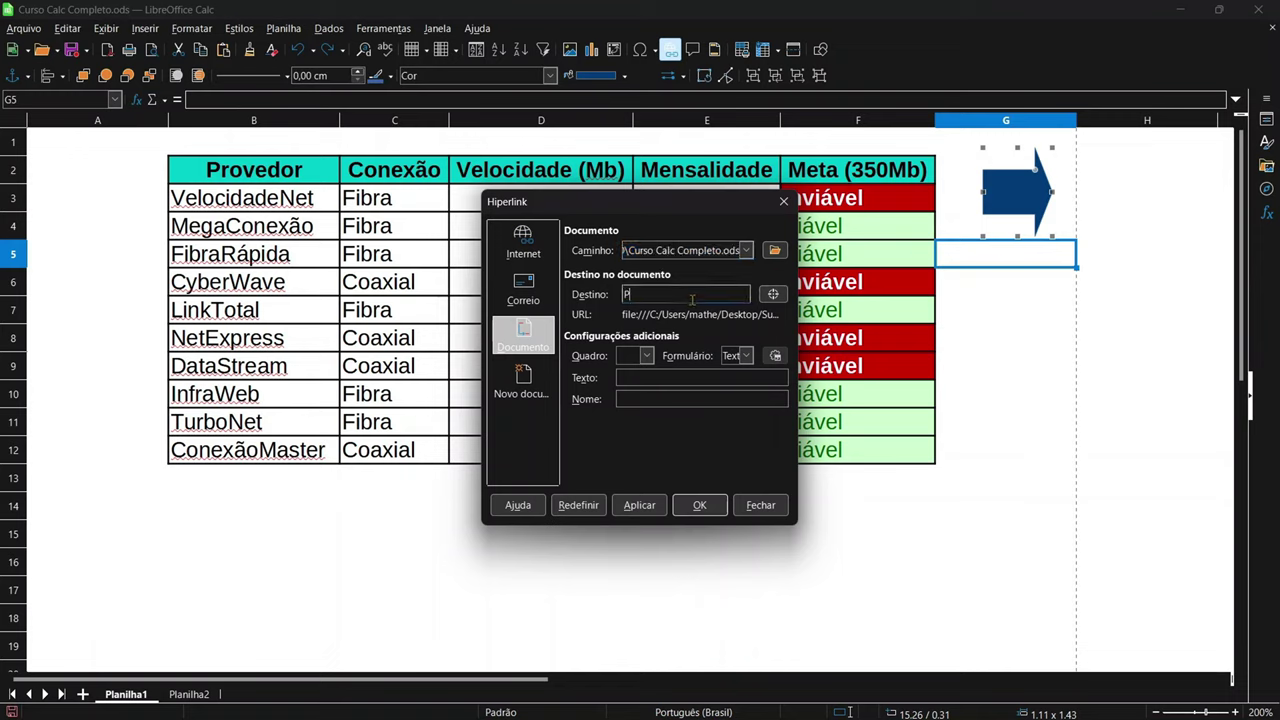
text(lanilha)
text(2)
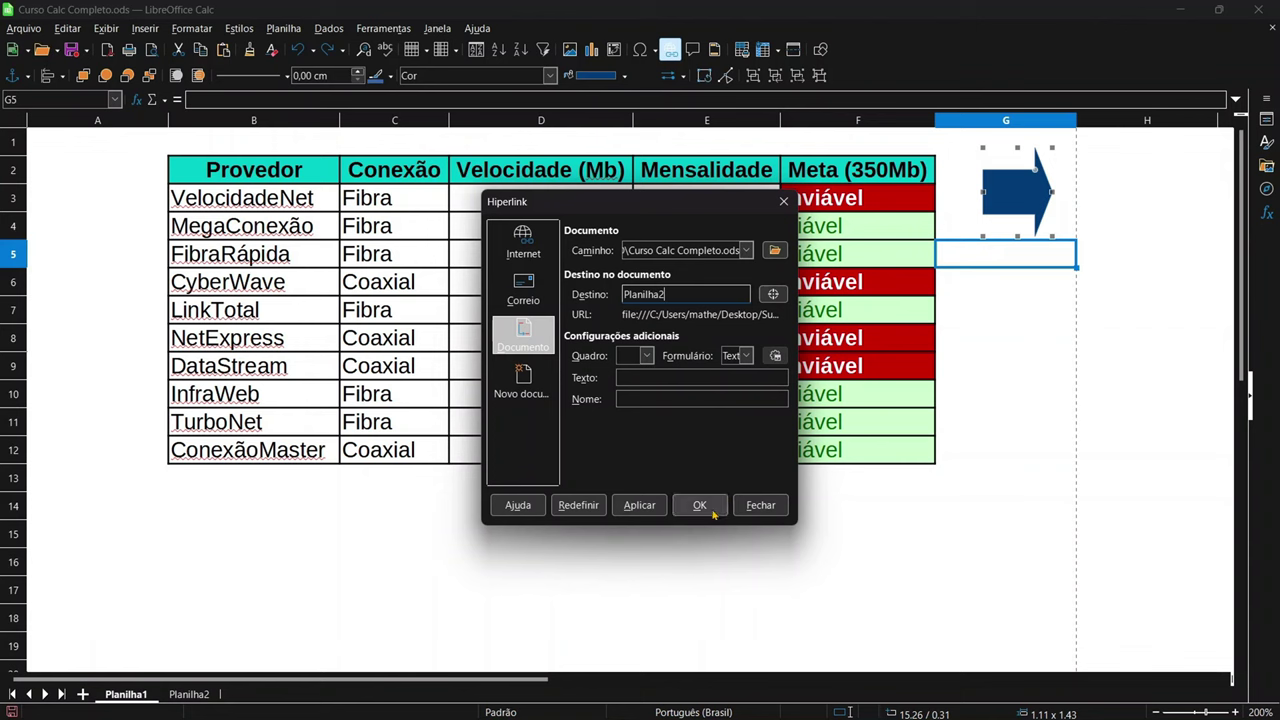
click(640, 505)
click(699, 505)
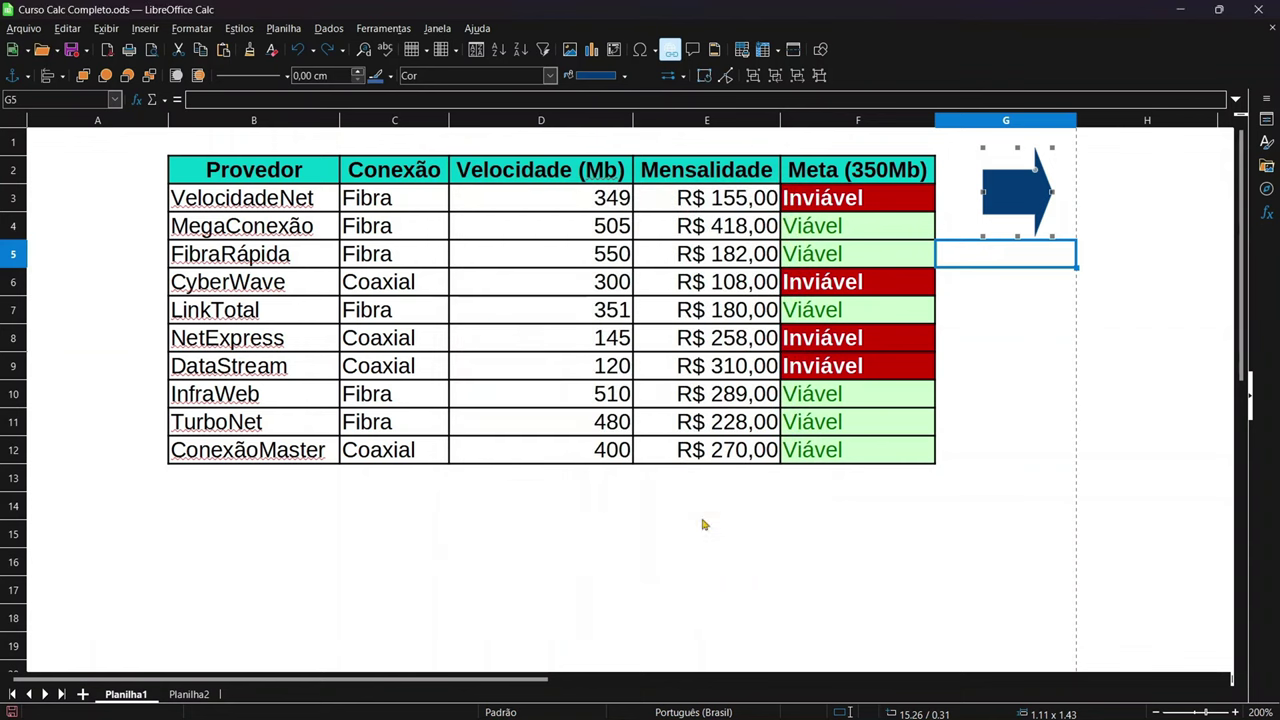
Test the arrow's hyperlink to Planilha2, then return to Planilha1
click(1080, 348)
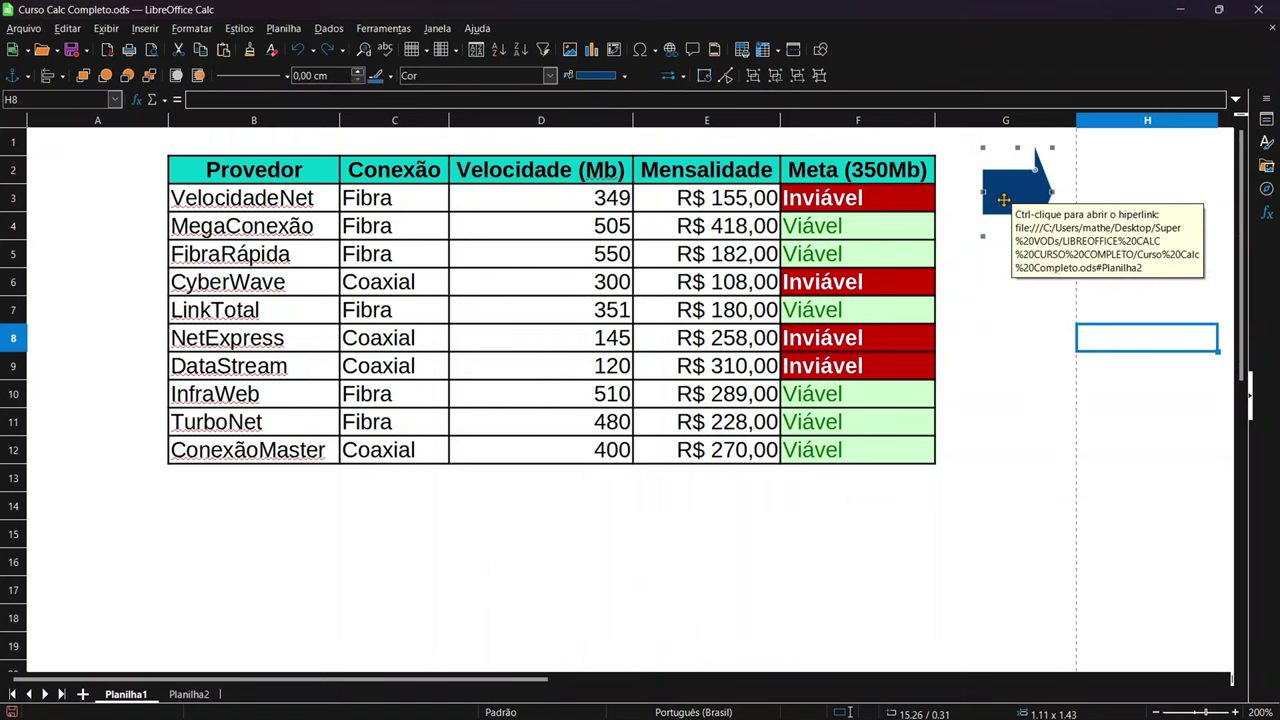
click(1043, 370)
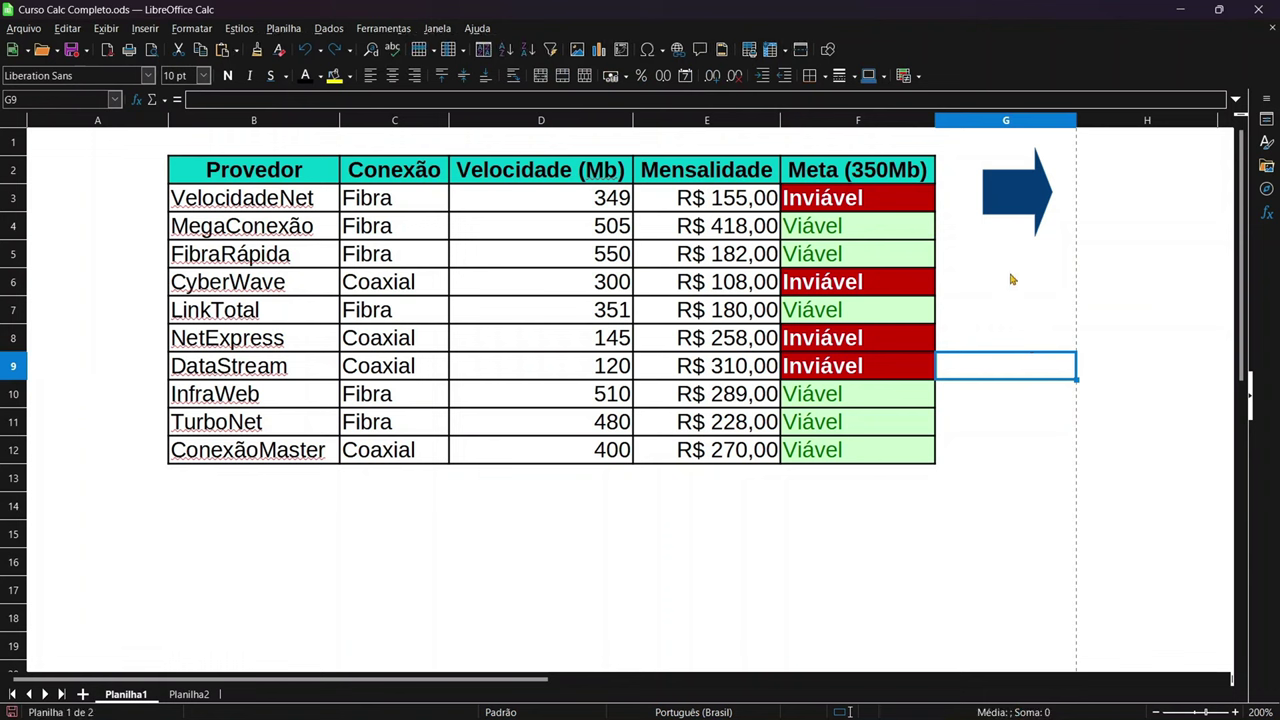
ctrl+click(1014, 240)
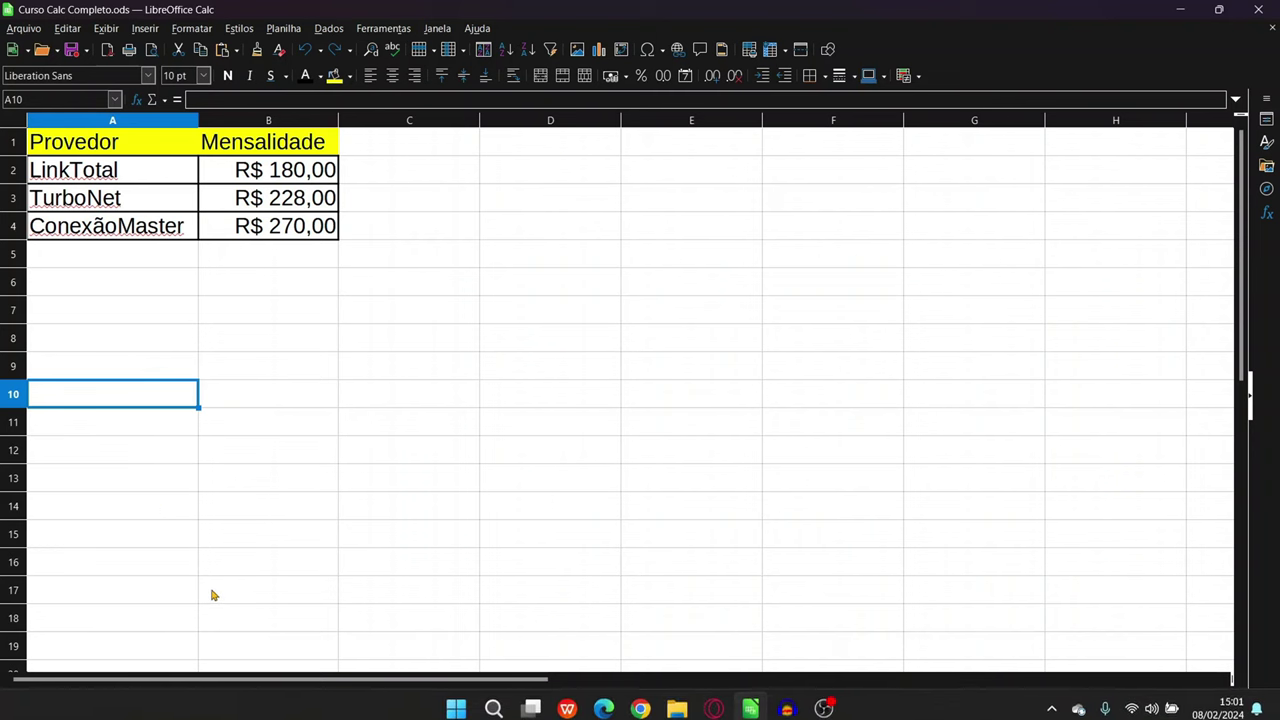
click(128, 692)
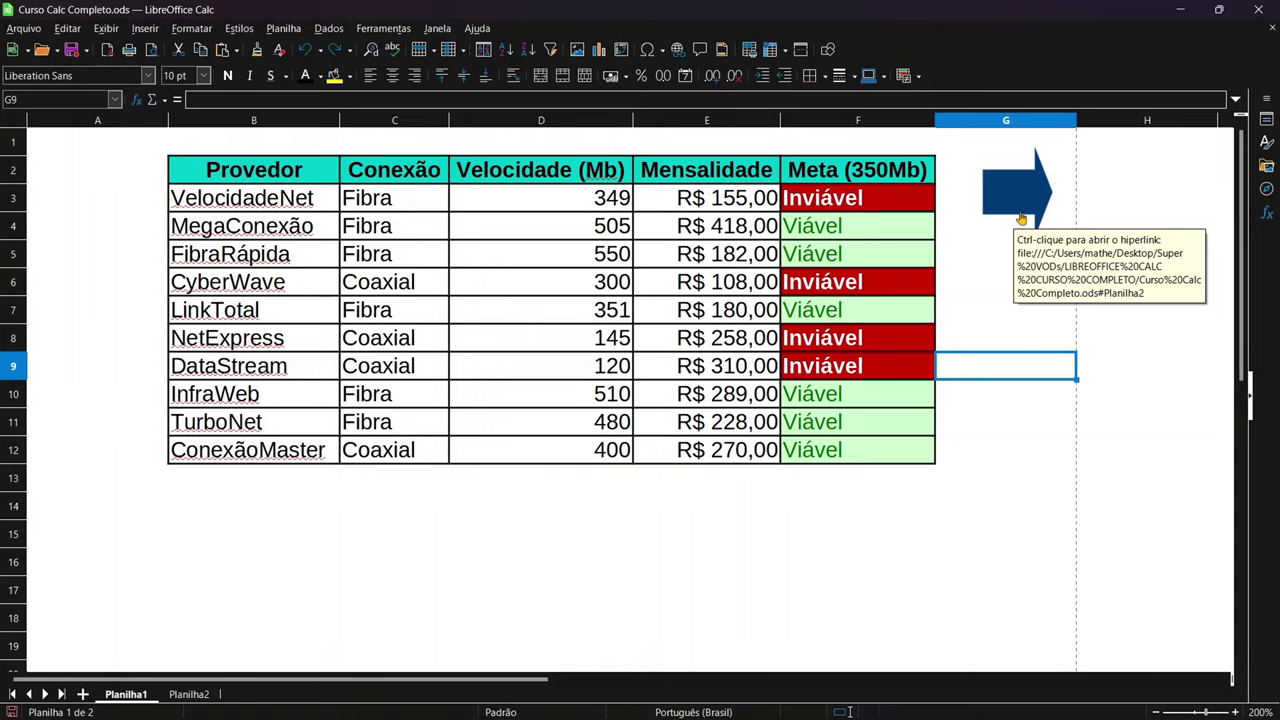
Confirm the Tools > Options security settings, then test the arrow's jump to Planilha2
click(384, 31)
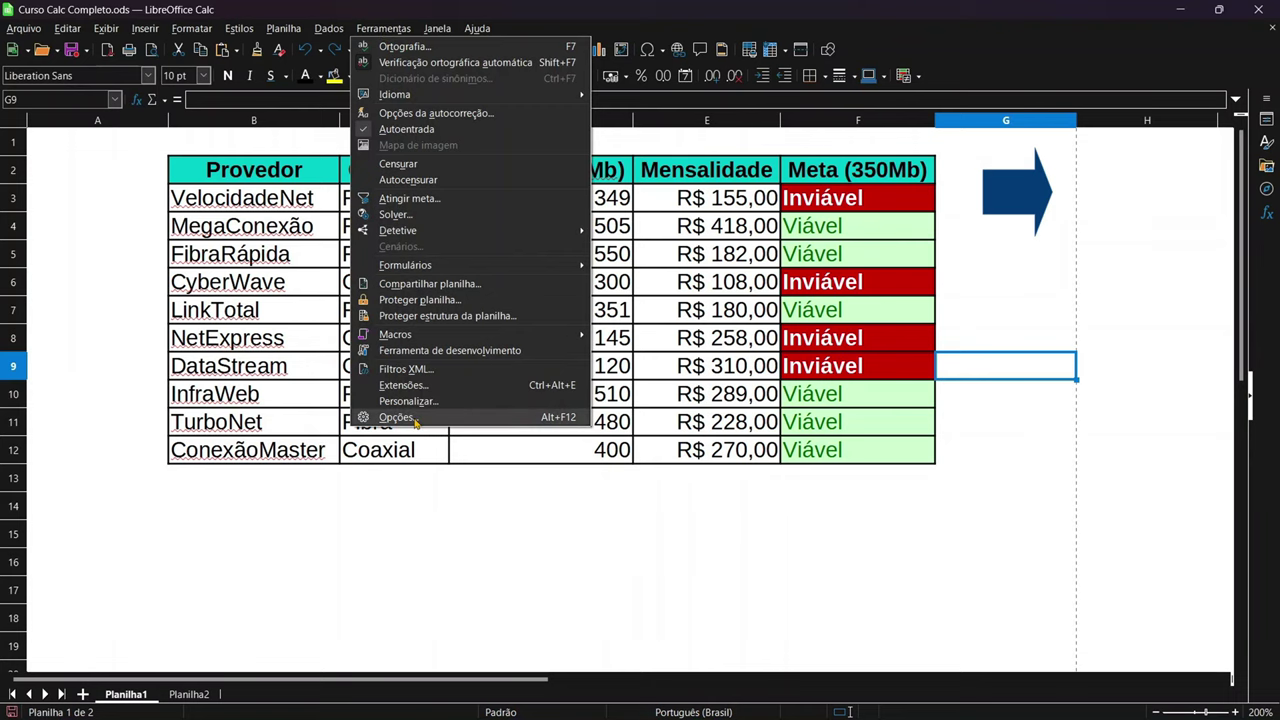
click(415, 420)
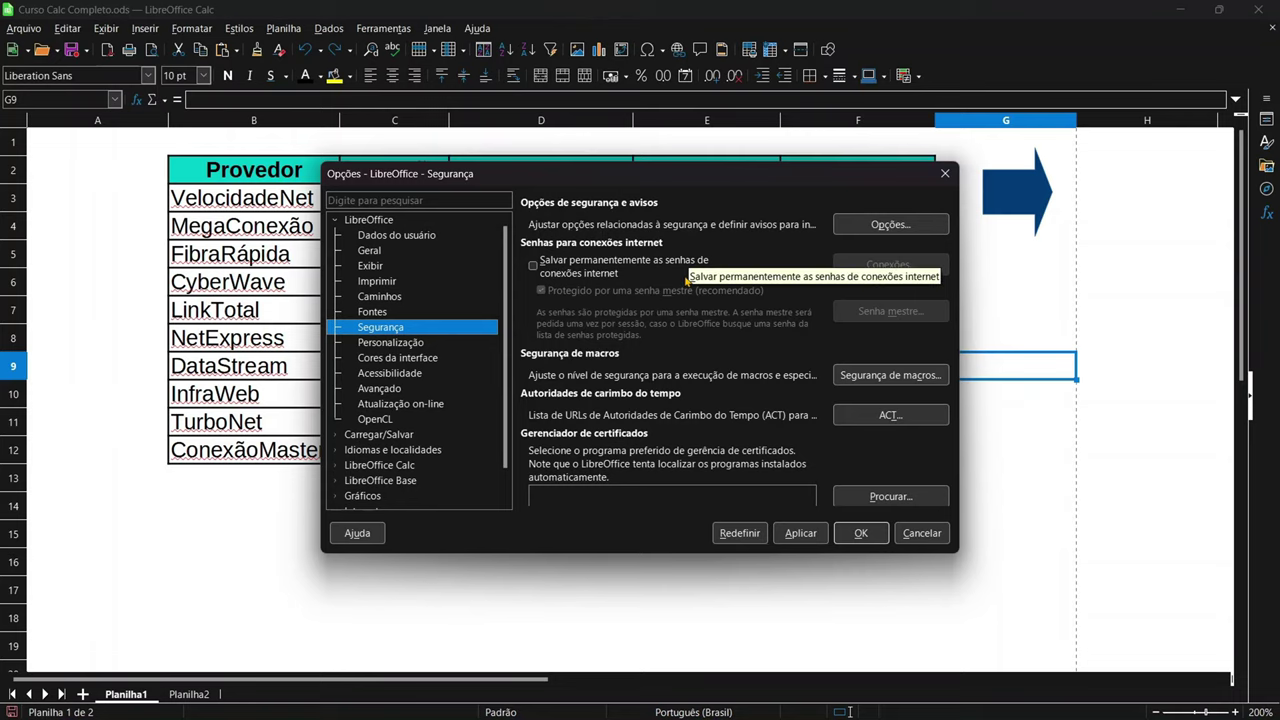
click(866, 226)
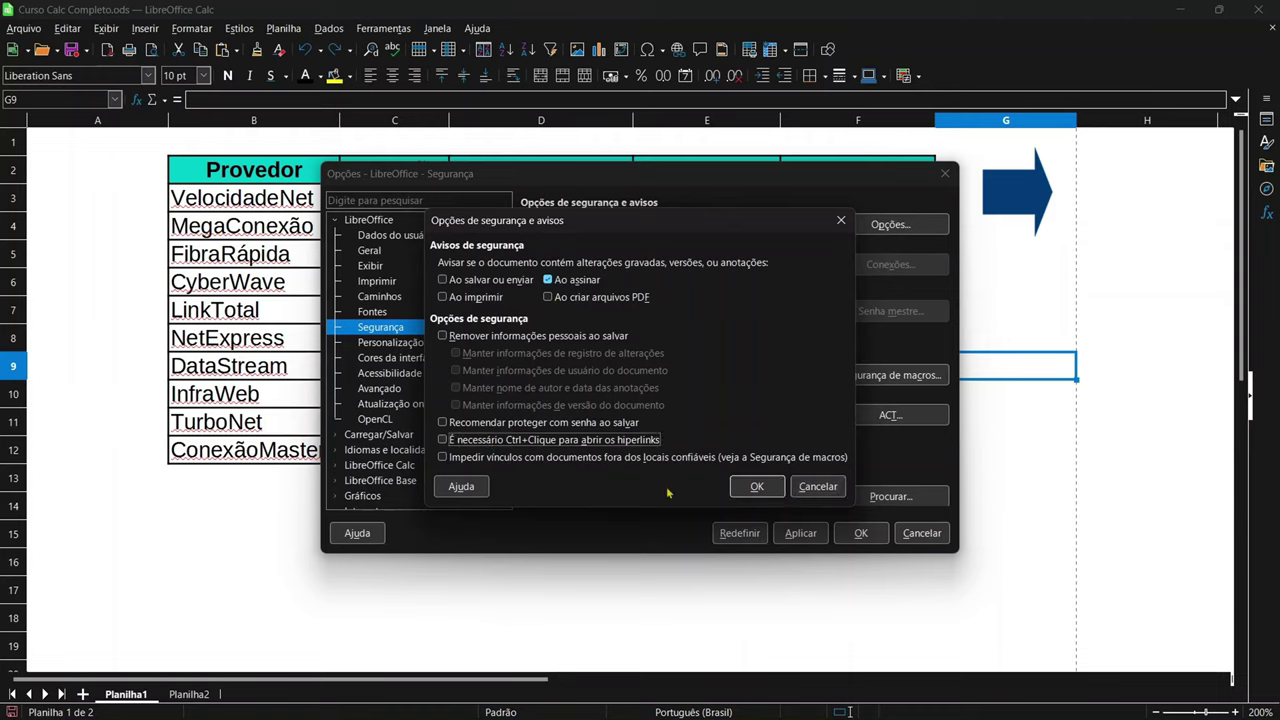
click(762, 490)
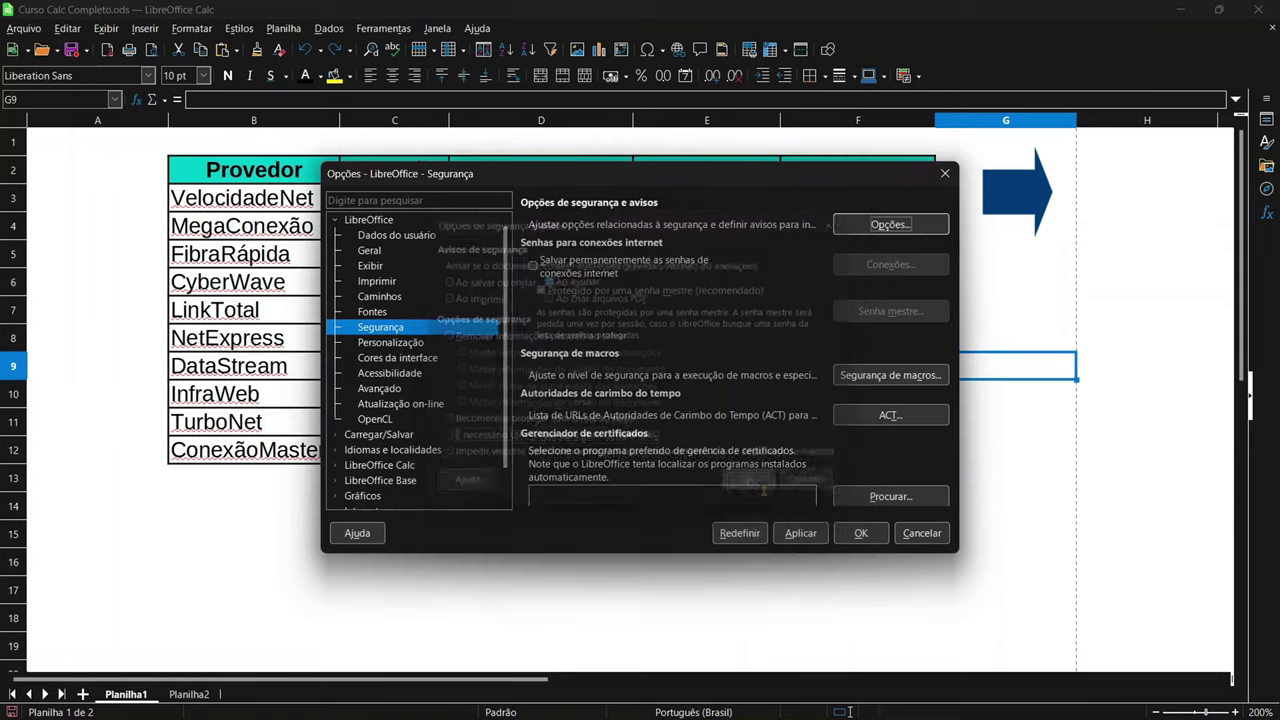
click(790, 535)
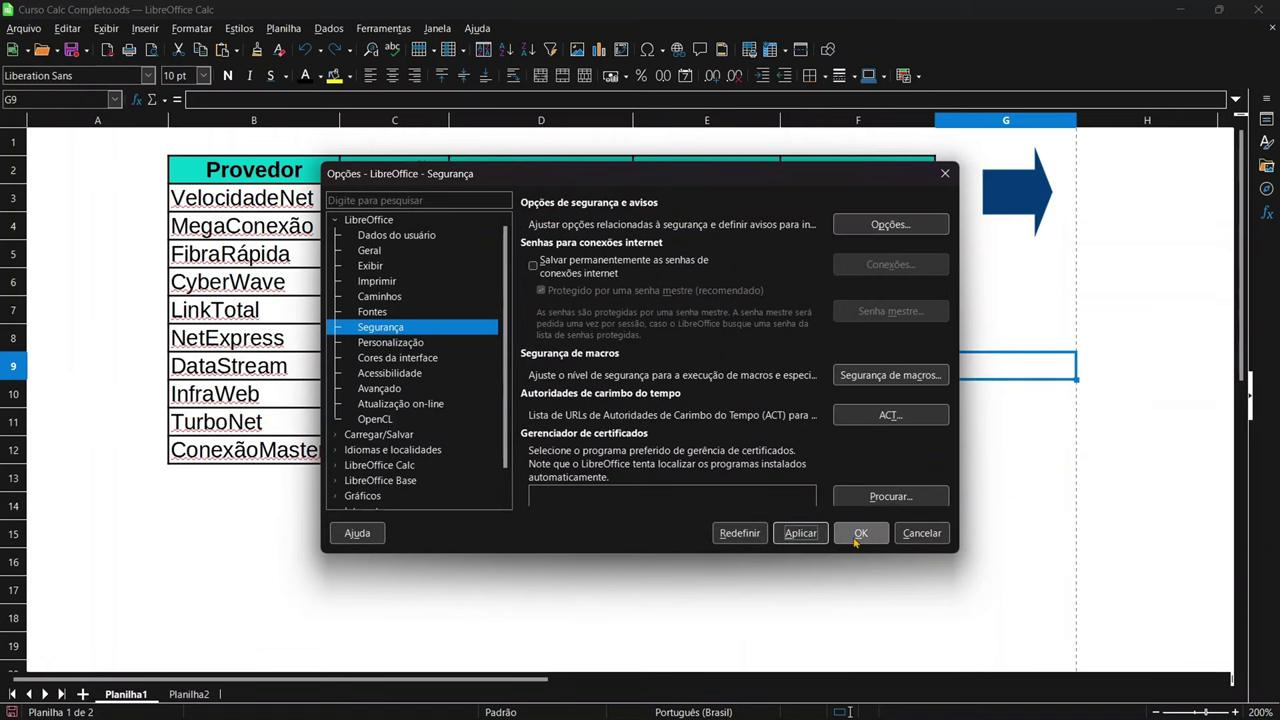
click(860, 533)
click(1027, 197)
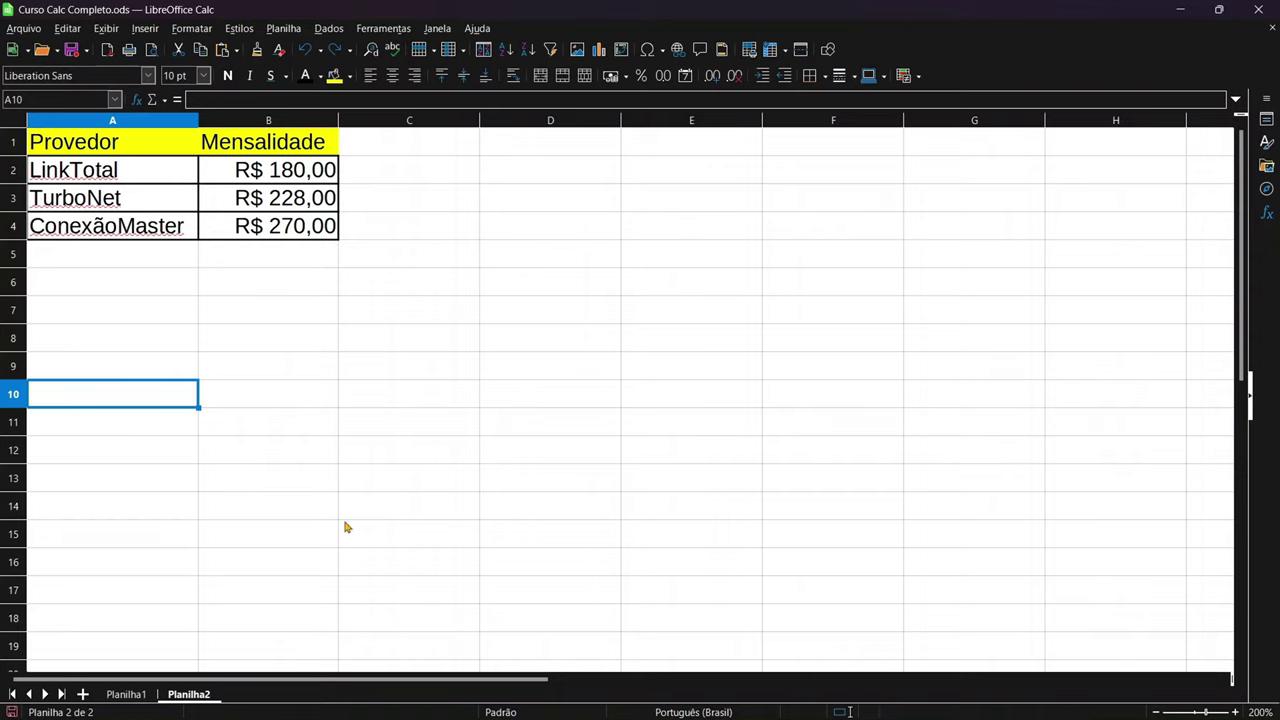
click(126, 693)
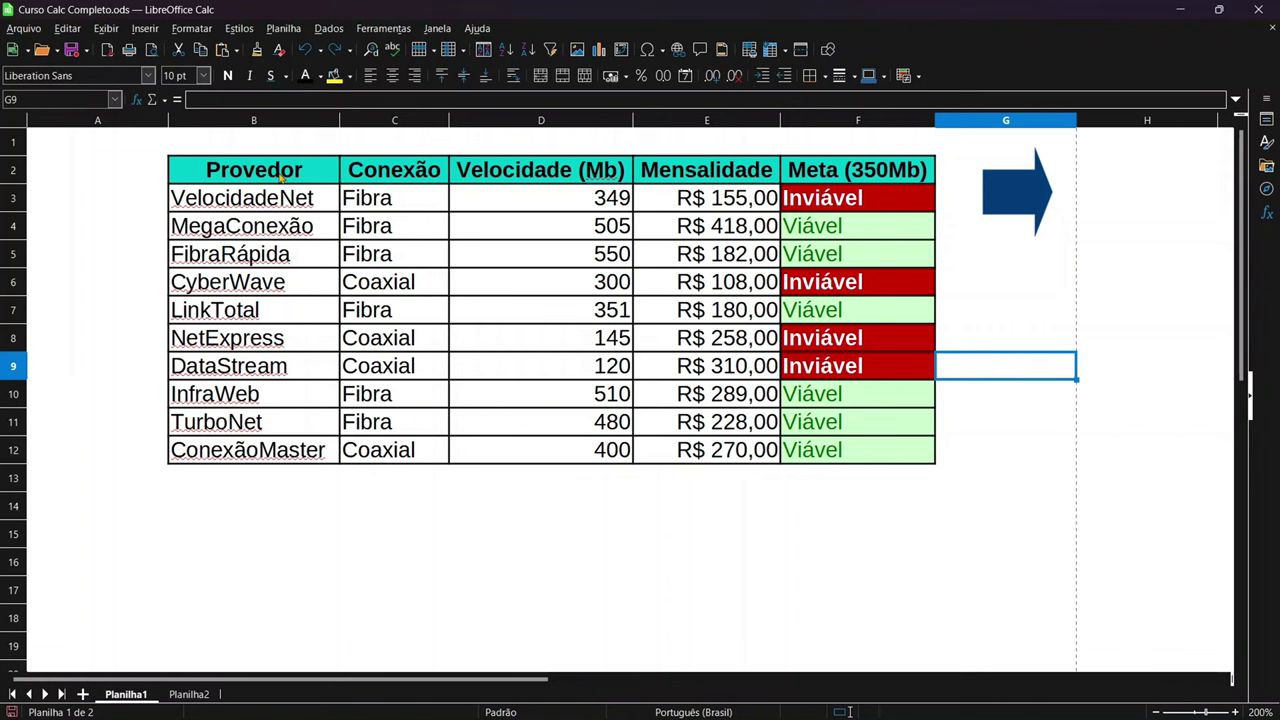
mouse_move(283, 178)
mouse_down()
mouse_move(510, 310)
mouse_move(705, 450)
mouse_up()
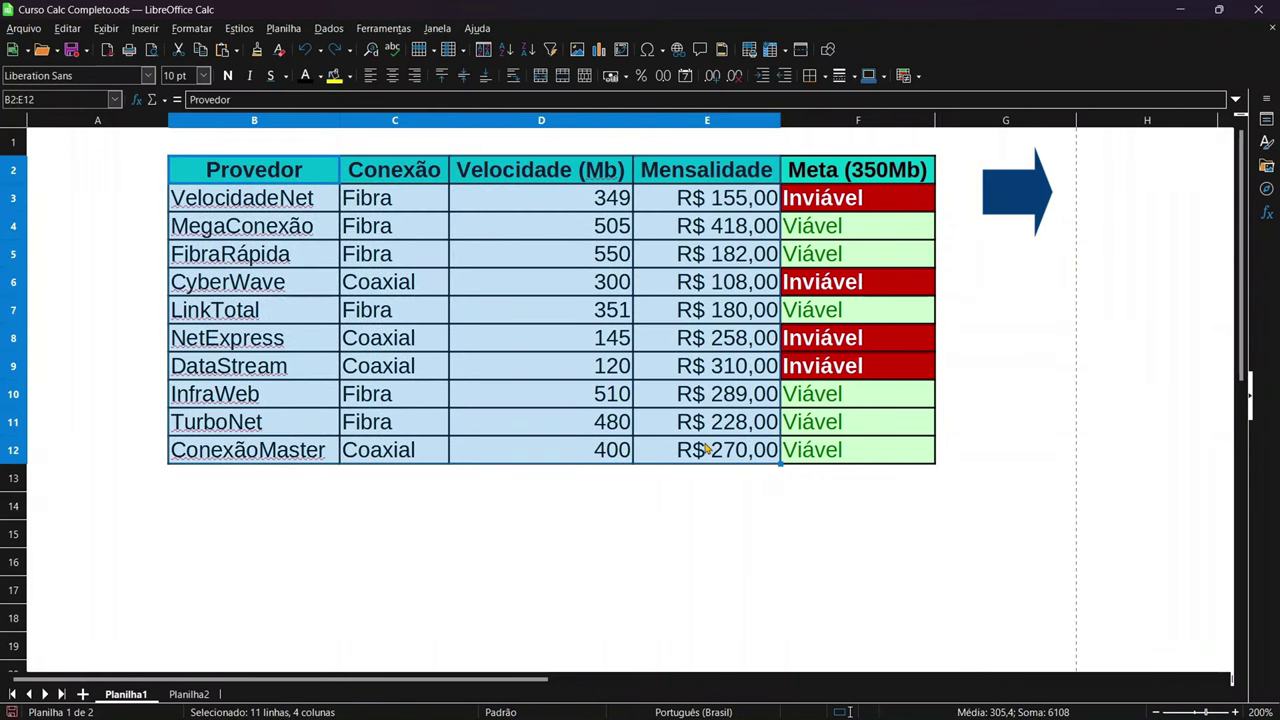
click(139, 30)
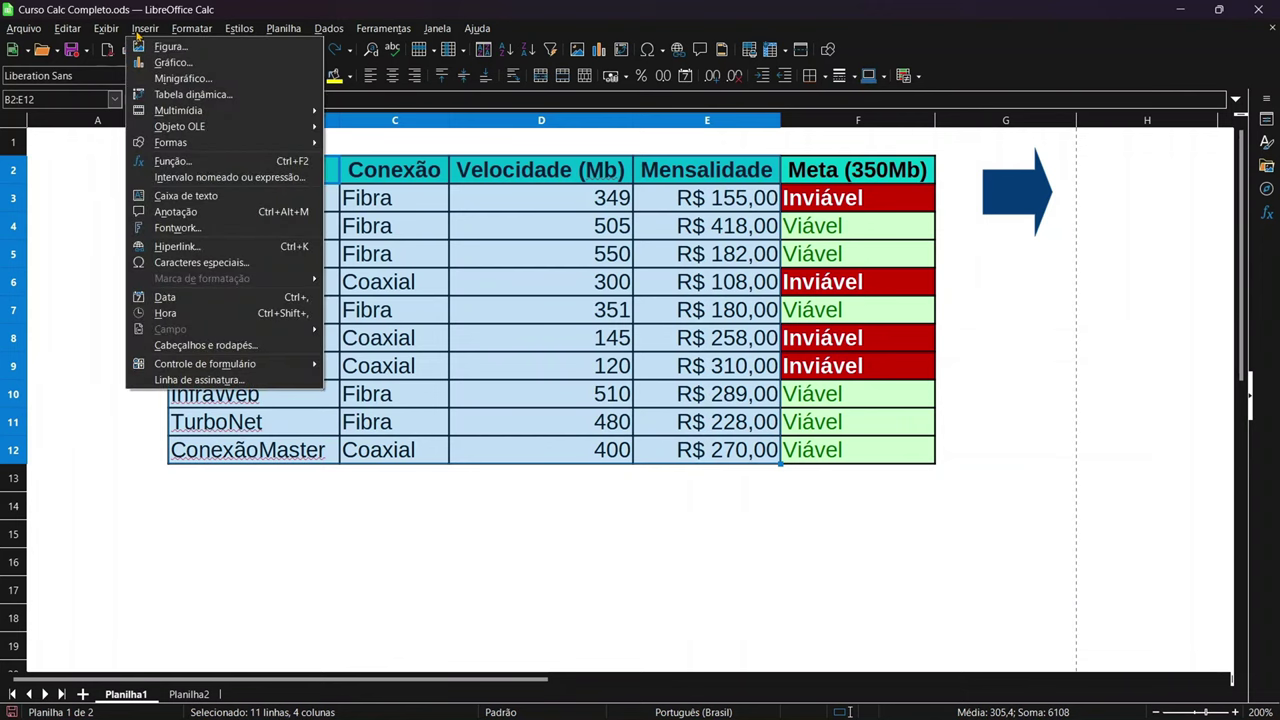
click(209, 95)
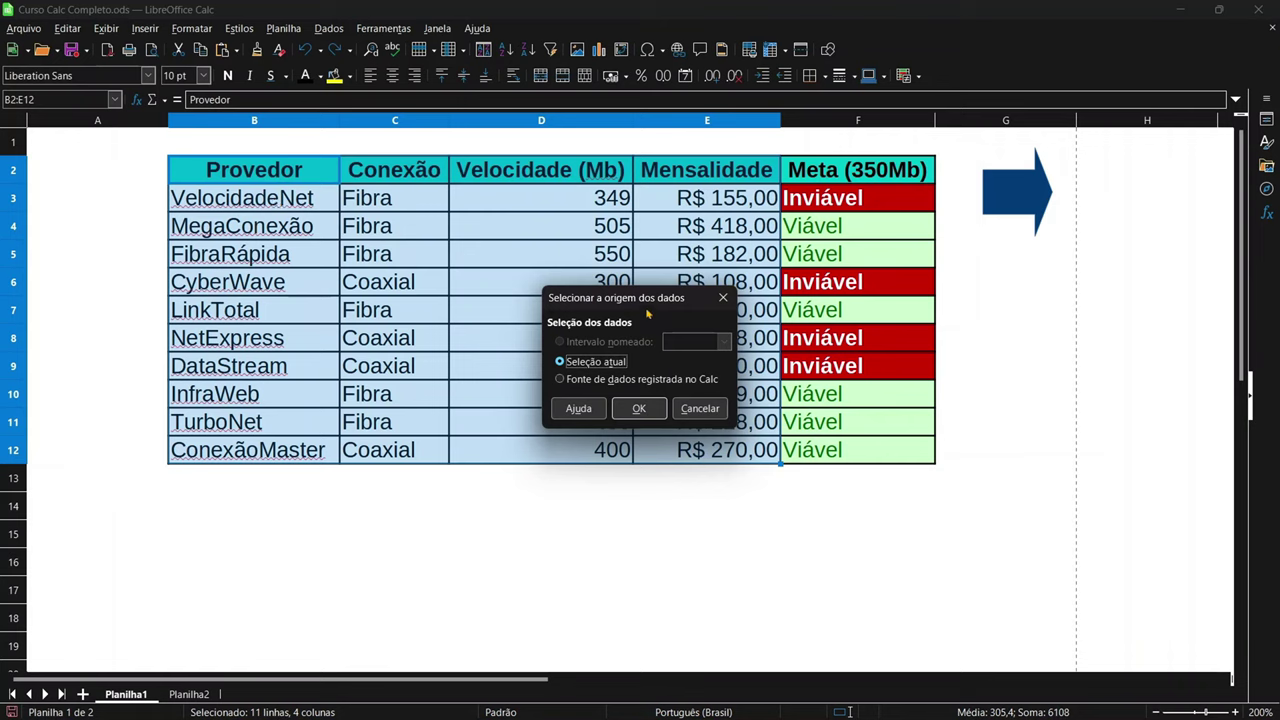
drag(646, 302, 550, 247)
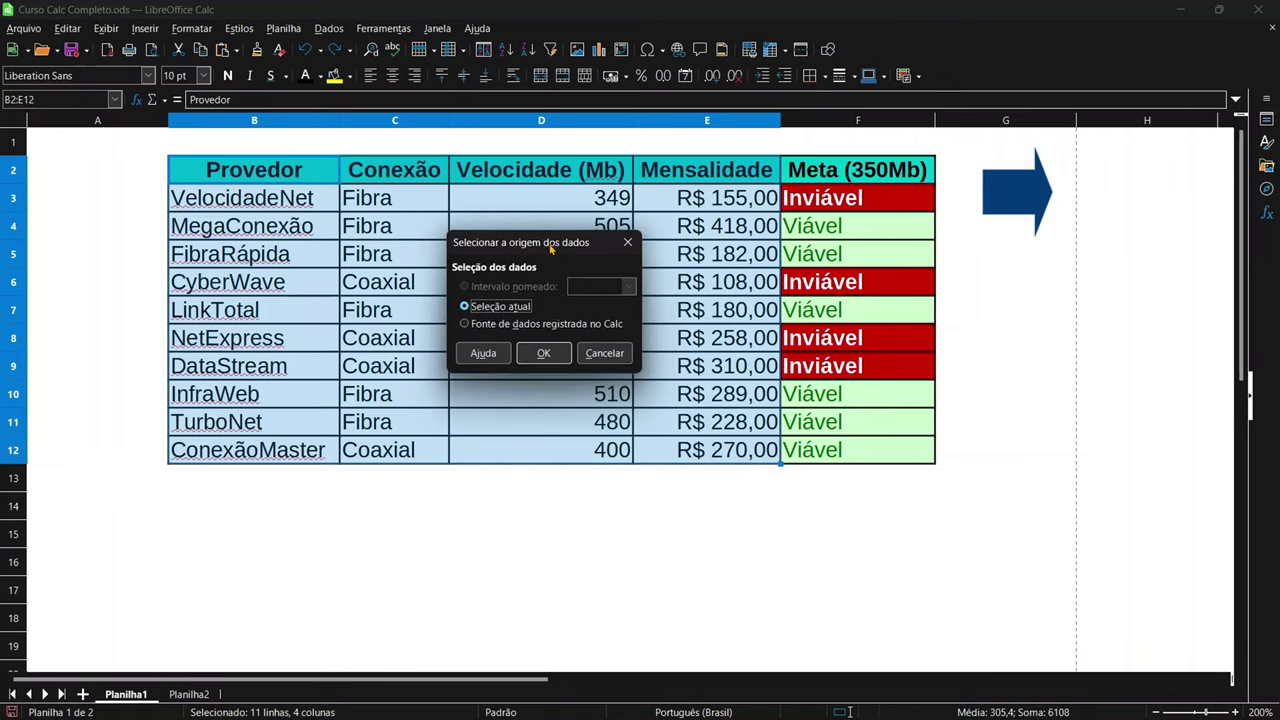
click(538, 355)
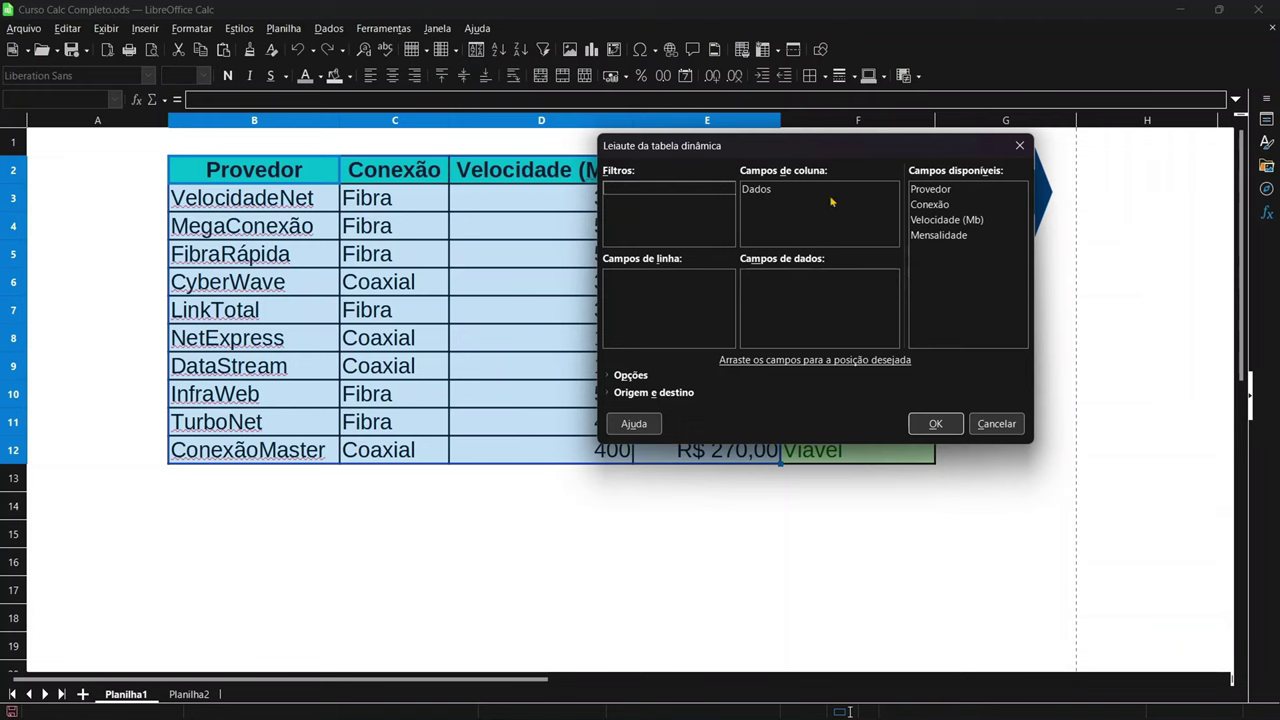
drag(810, 151, 470, 205)
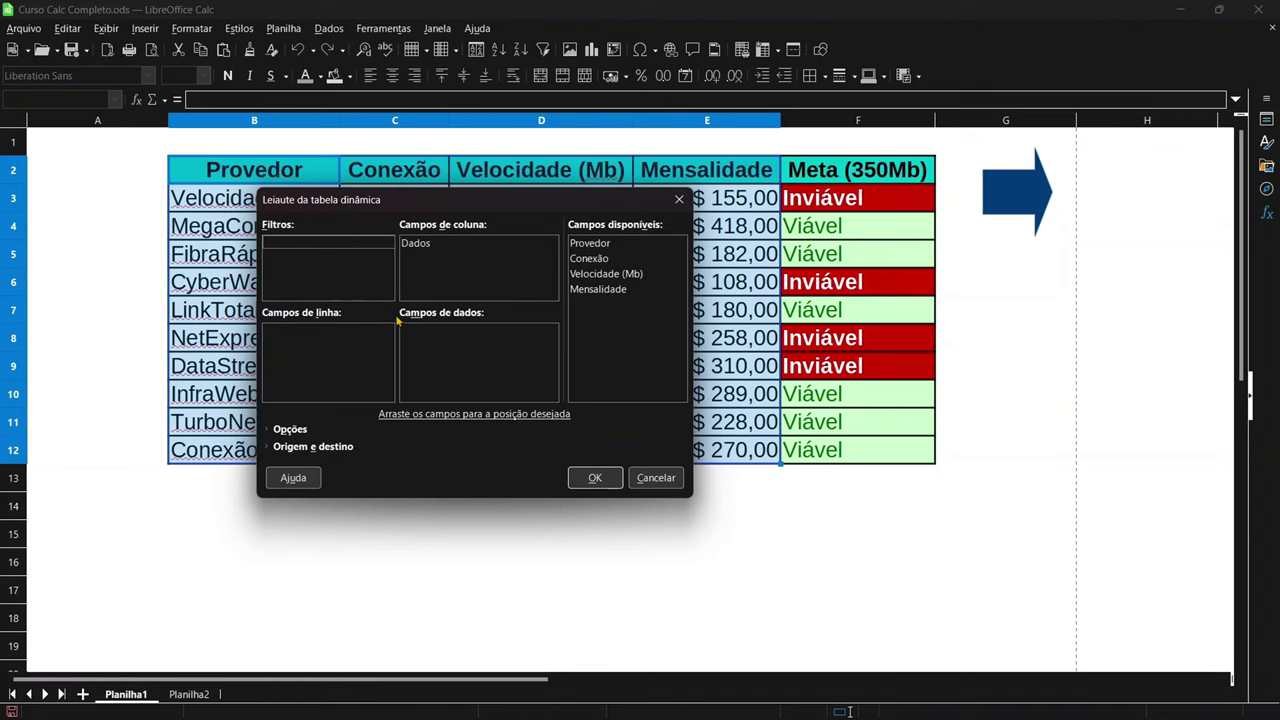
mouse_move(499, 208)
mouse_down()
mouse_move(1035, 191)
mouse_move(1025, 181)
mouse_up()
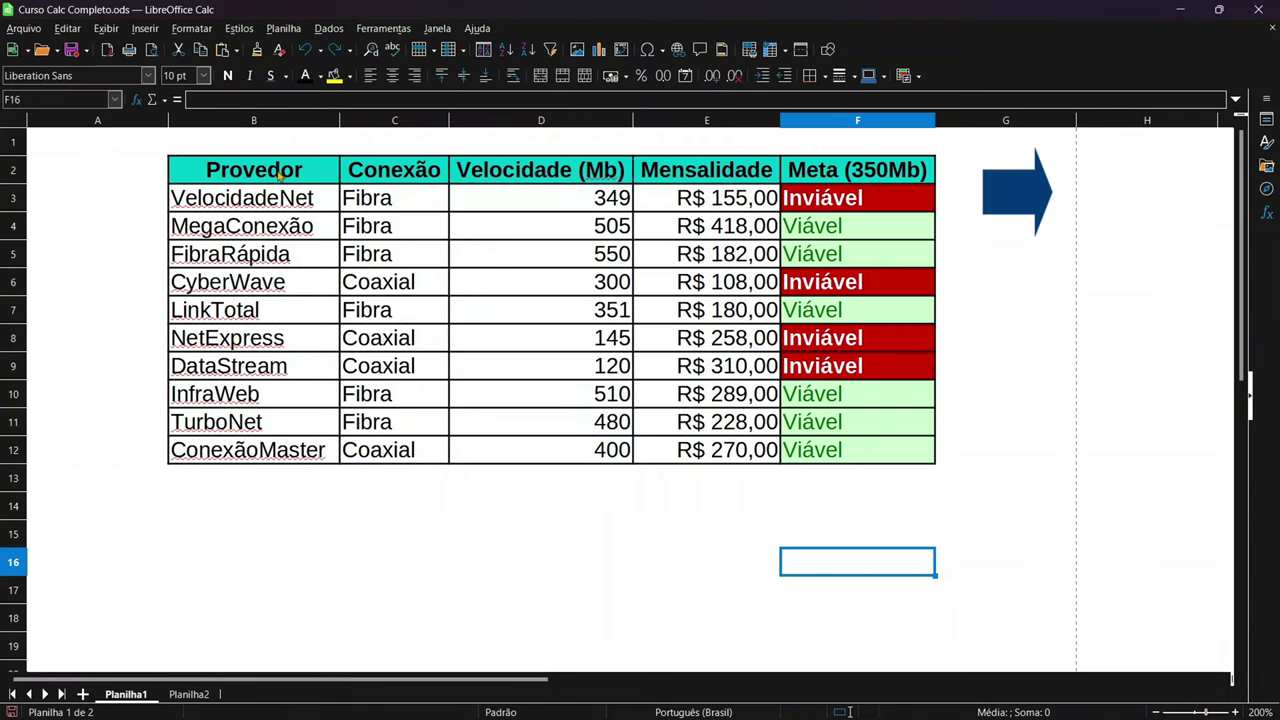
Create a pivot table from the provider table B2:F12 selection
click(254, 178)
drag(254, 176, 857, 446)
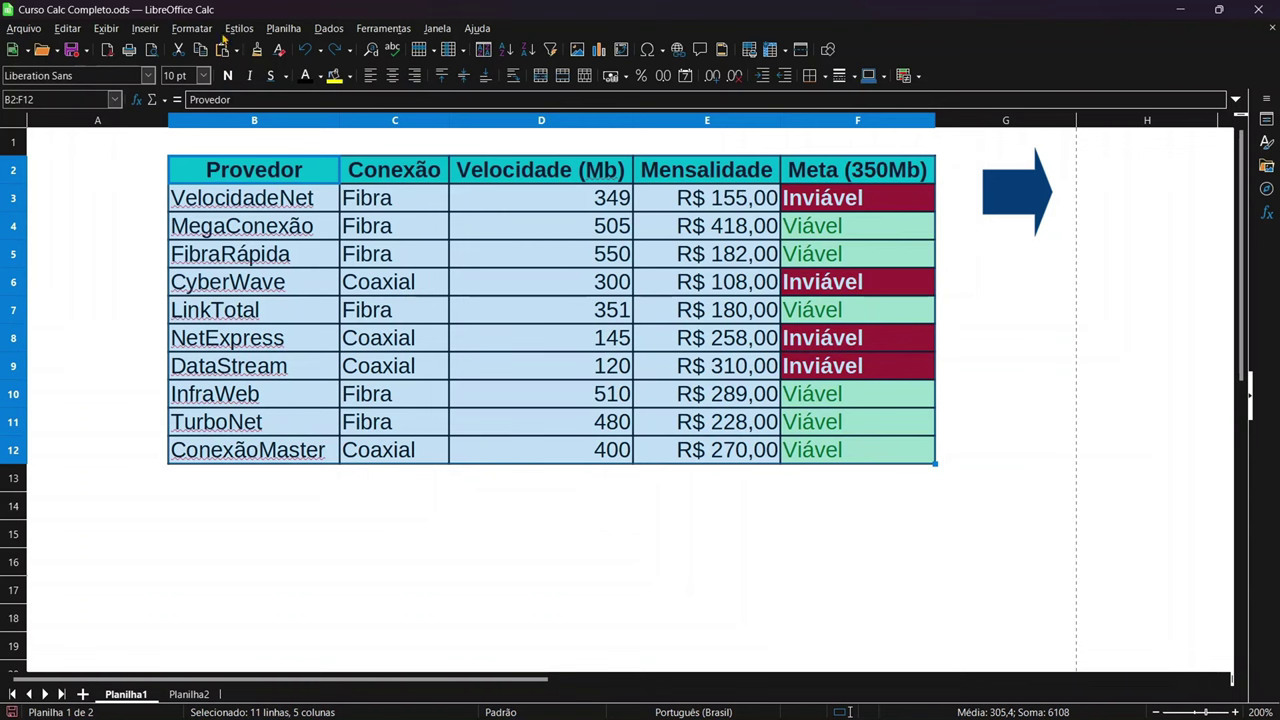
click(146, 30)
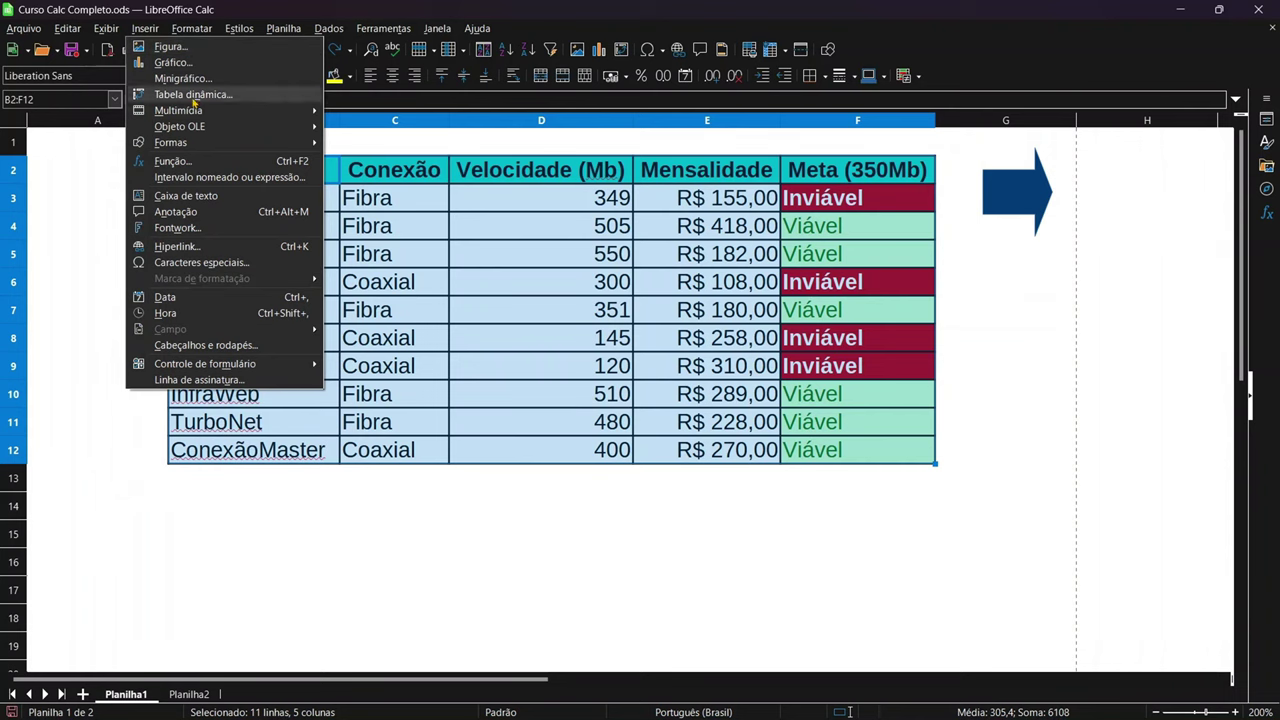
click(195, 94)
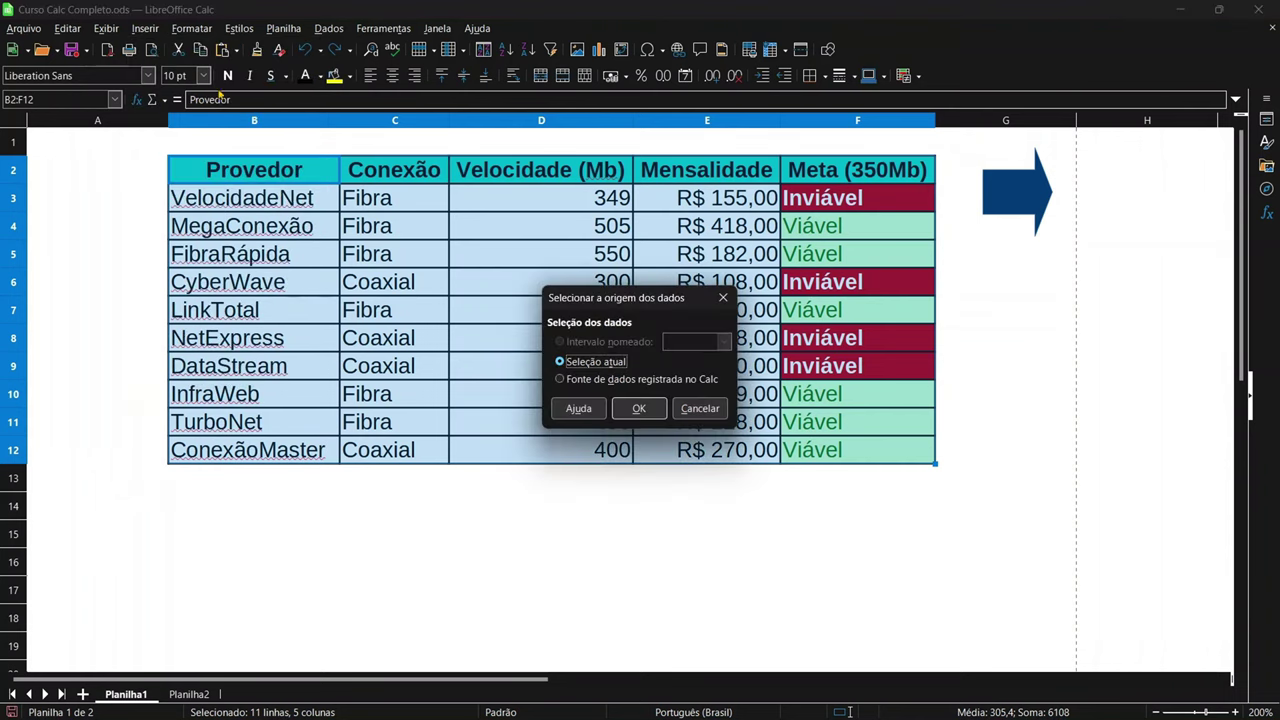
click(636, 408)
drag(697, 336, 491, 223)
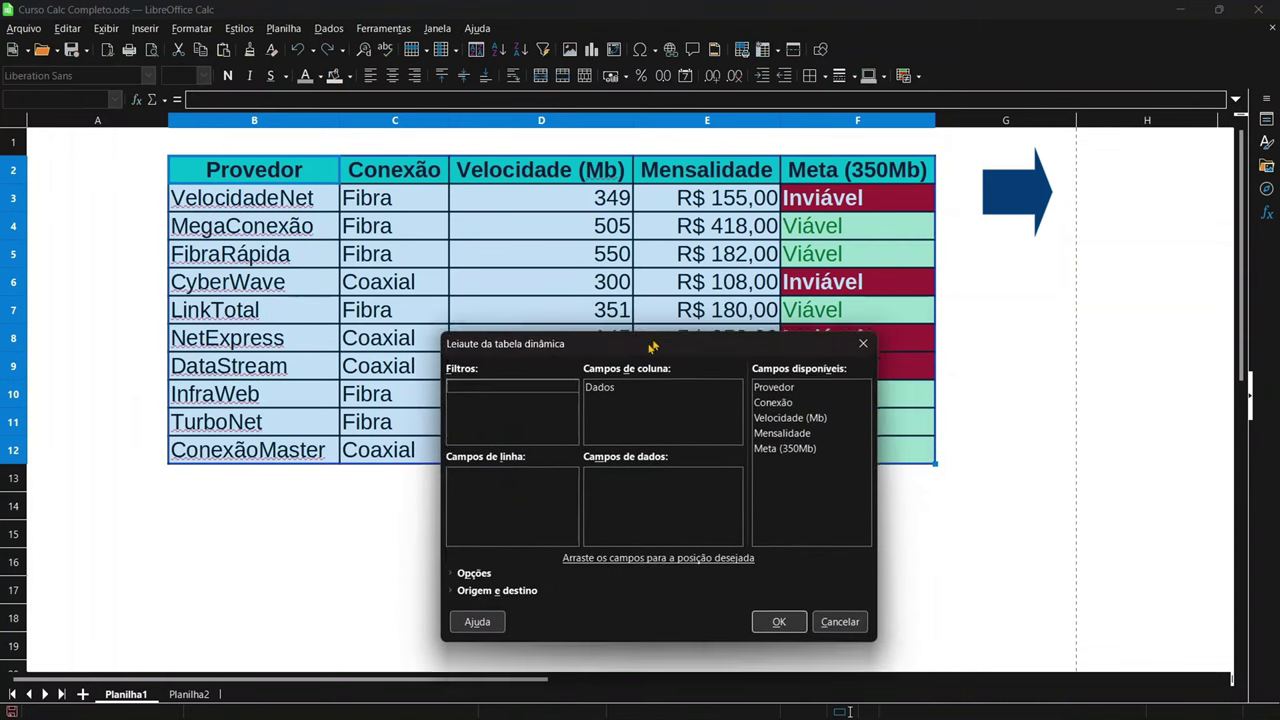
drag(502, 240, 540, 280)
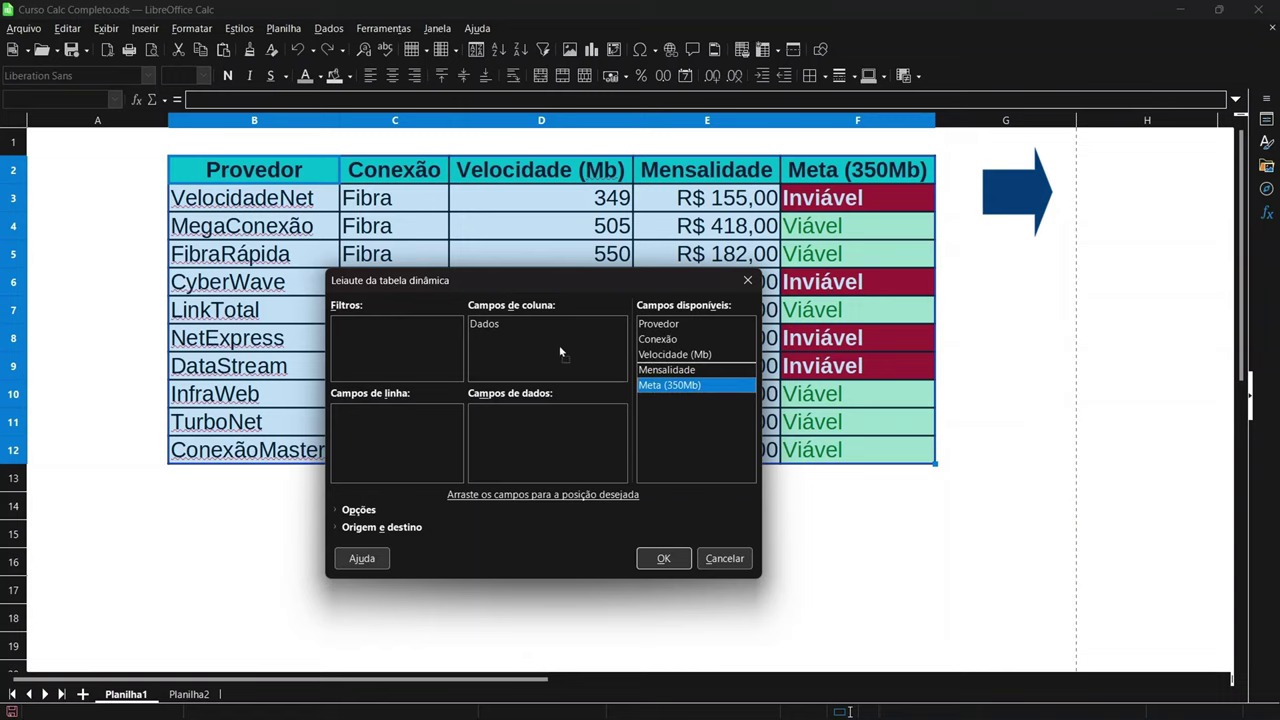
Lay out Meta (350Mb) as columns, Conexão as rows, summing Mensalidade
drag(677, 387, 535, 342)
drag(669, 342, 412, 436)
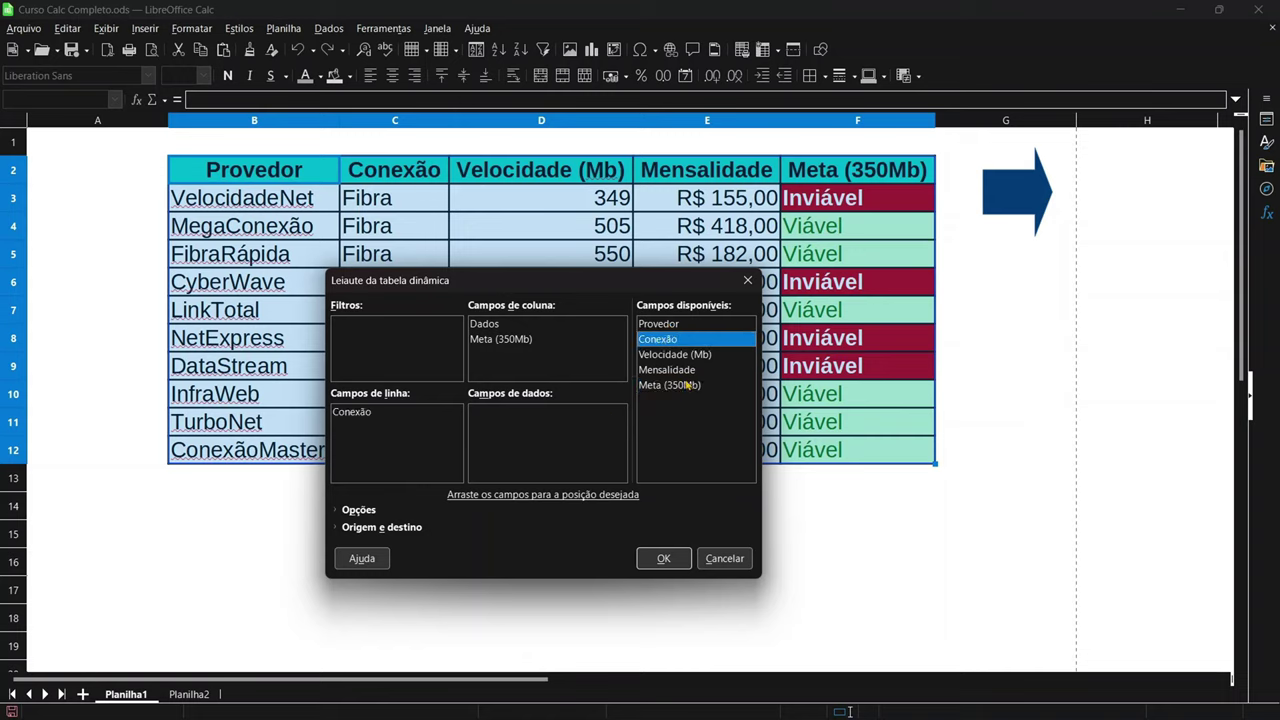
drag(670, 370, 587, 428)
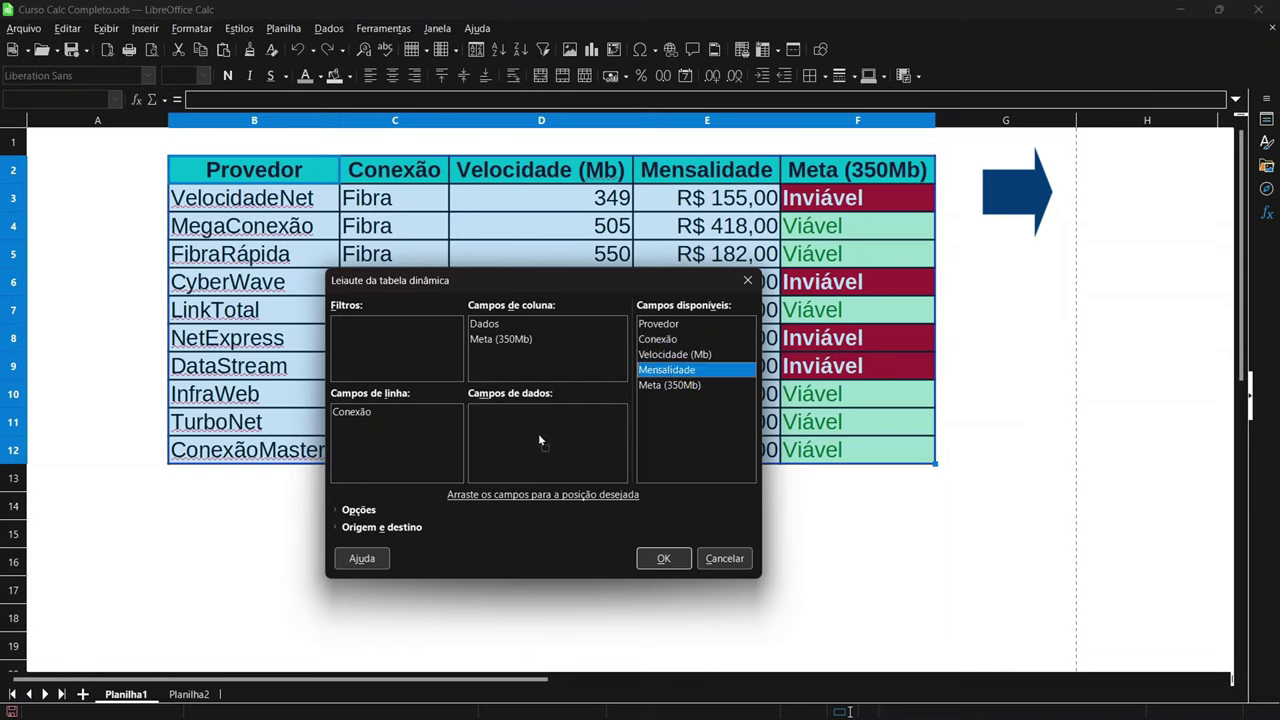
click(660, 558)
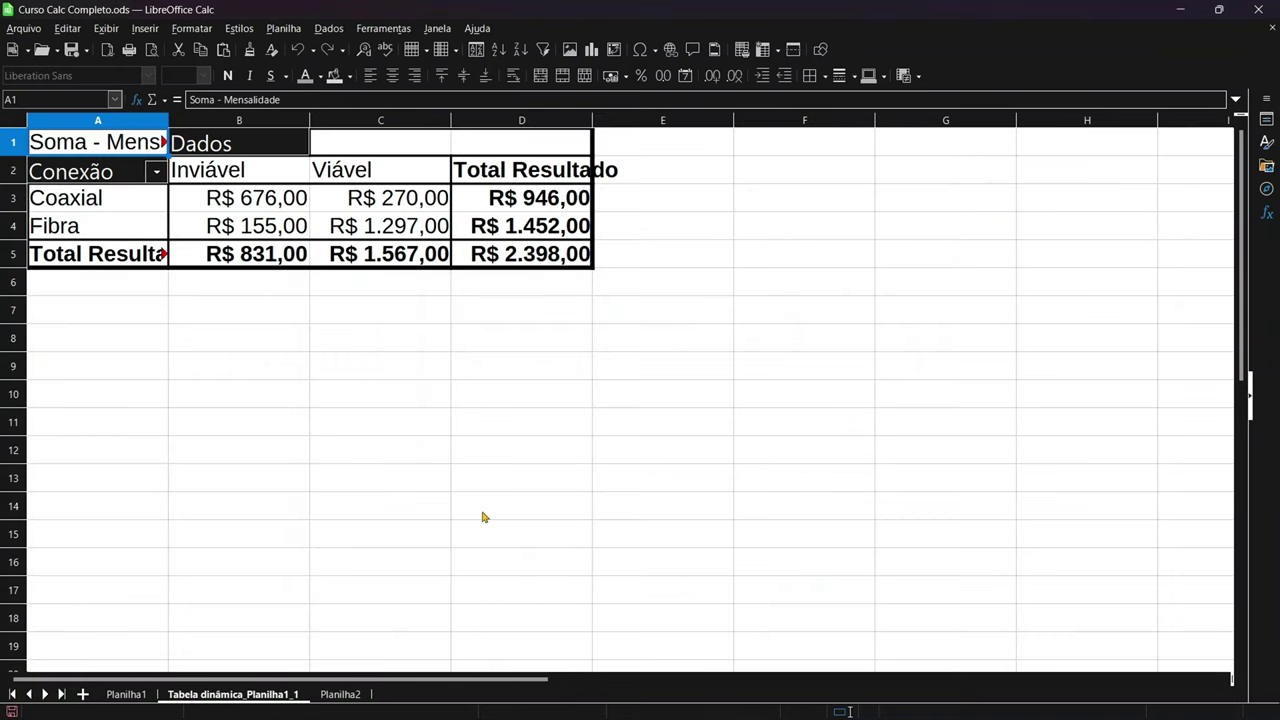
Select the whole sheet and autofit every column width to its contents
click(12, 121)
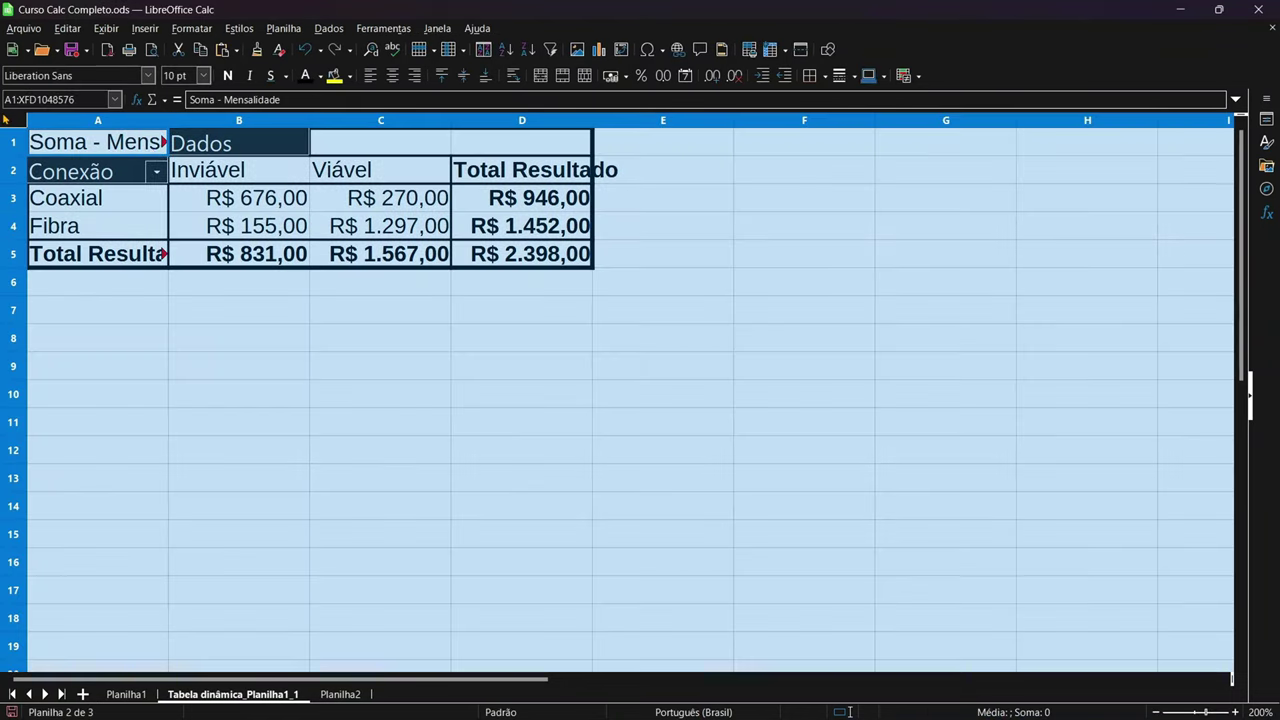
double_click(168, 122)
click(210, 461)
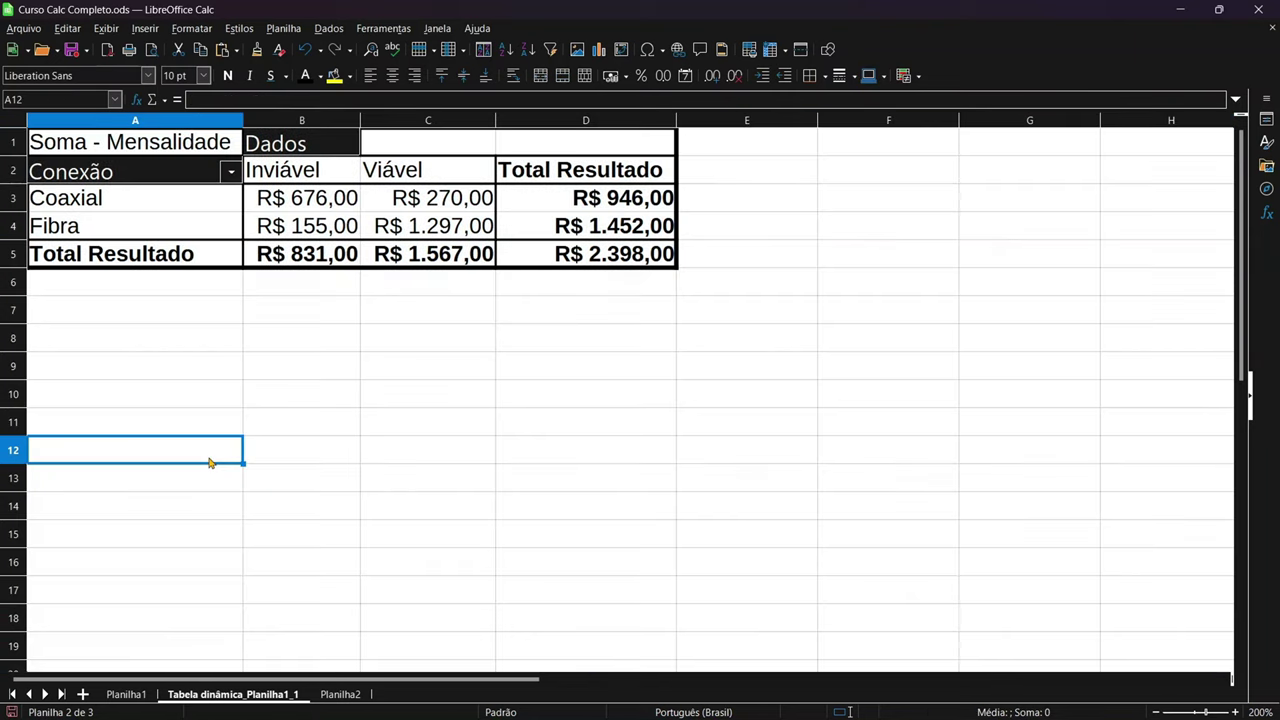
Check the Coaxial and Fibra totals in the Inviável and Viável columns
click(148, 208)
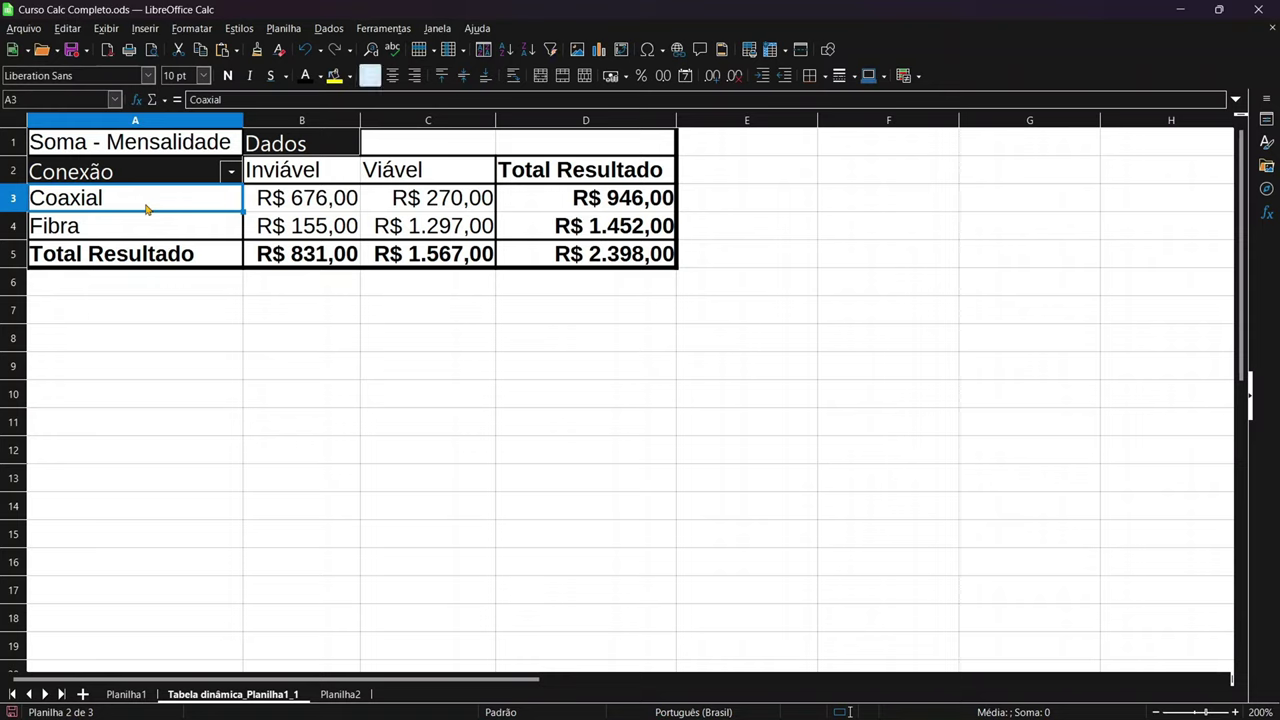
click(272, 210)
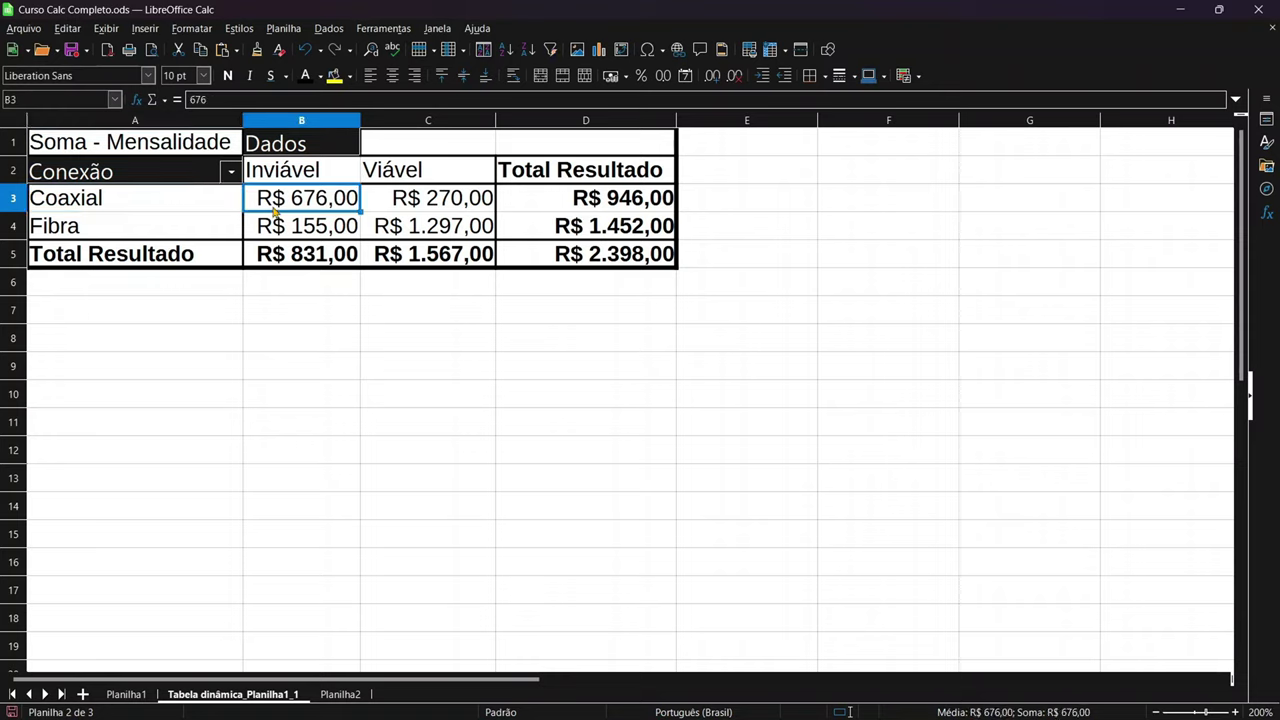
click(172, 226)
click(296, 228)
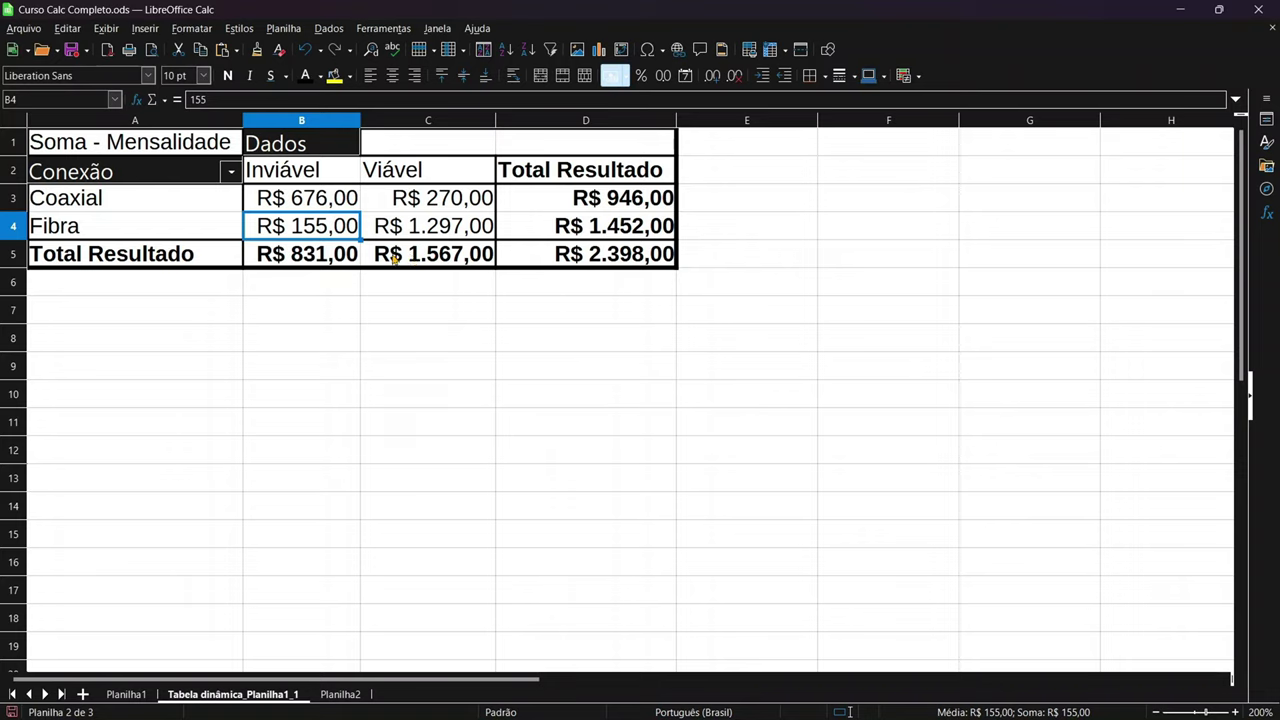
click(400, 198)
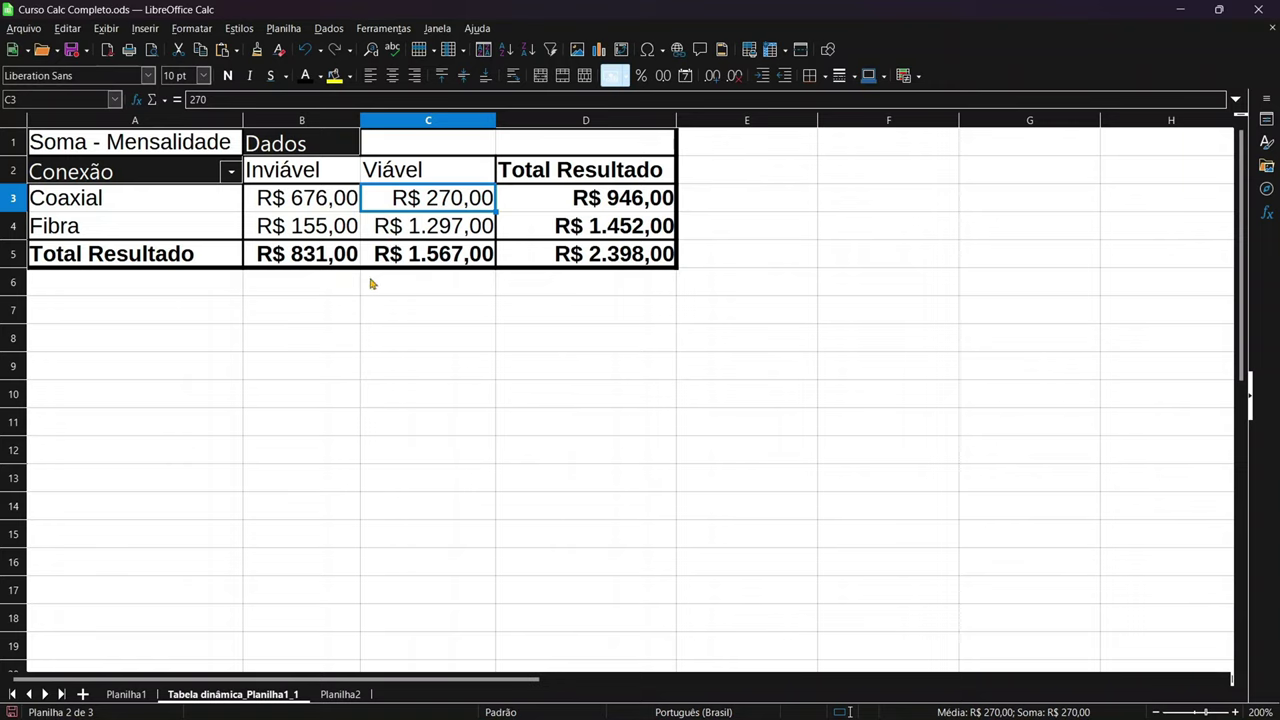
Review the Total Resultado values and the raw Coaxial Viável value behind R$ 270,00, leaving it unchanged
click(645, 205)
click(615, 177)
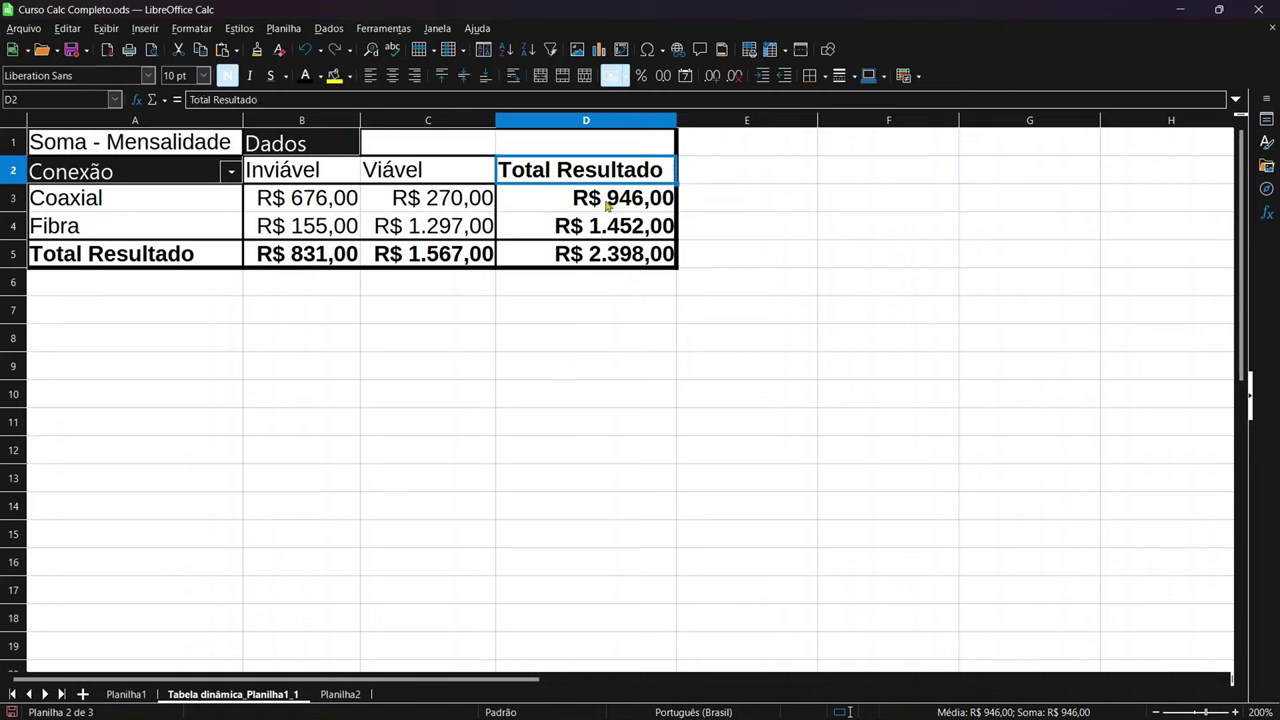
click(607, 204)
click(590, 226)
click(583, 253)
click(385, 205)
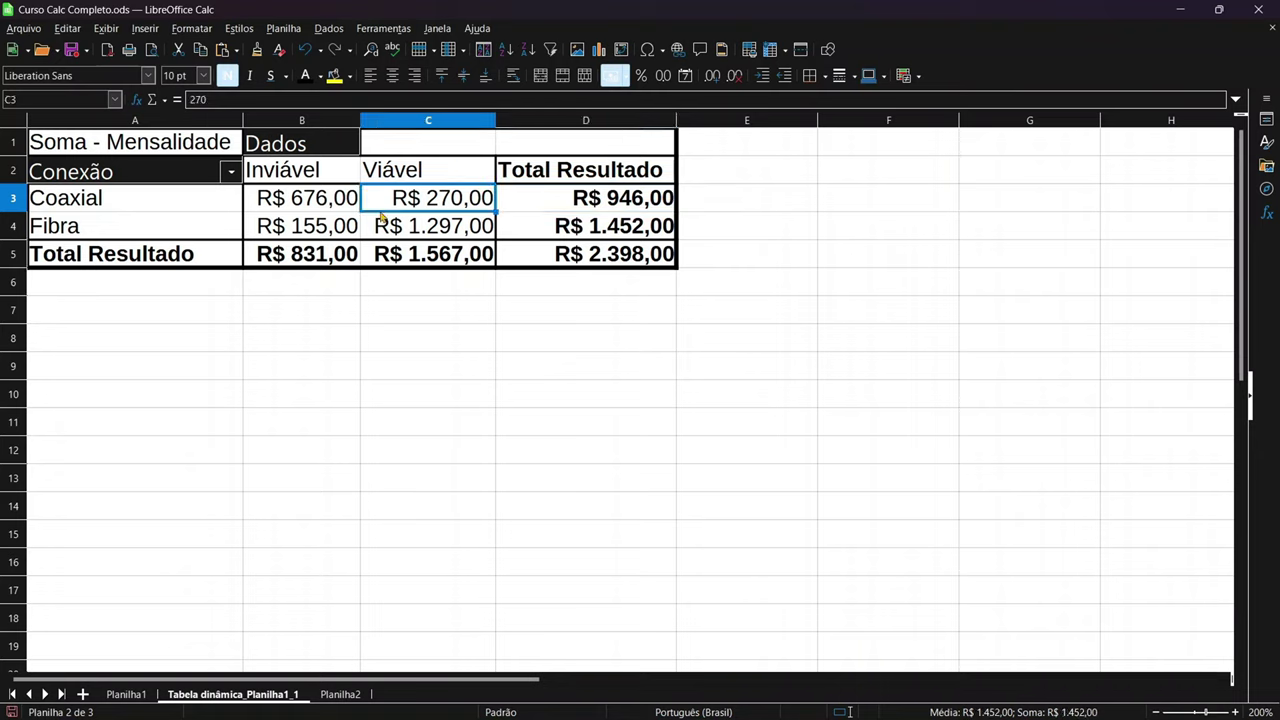
double_click(382, 207)
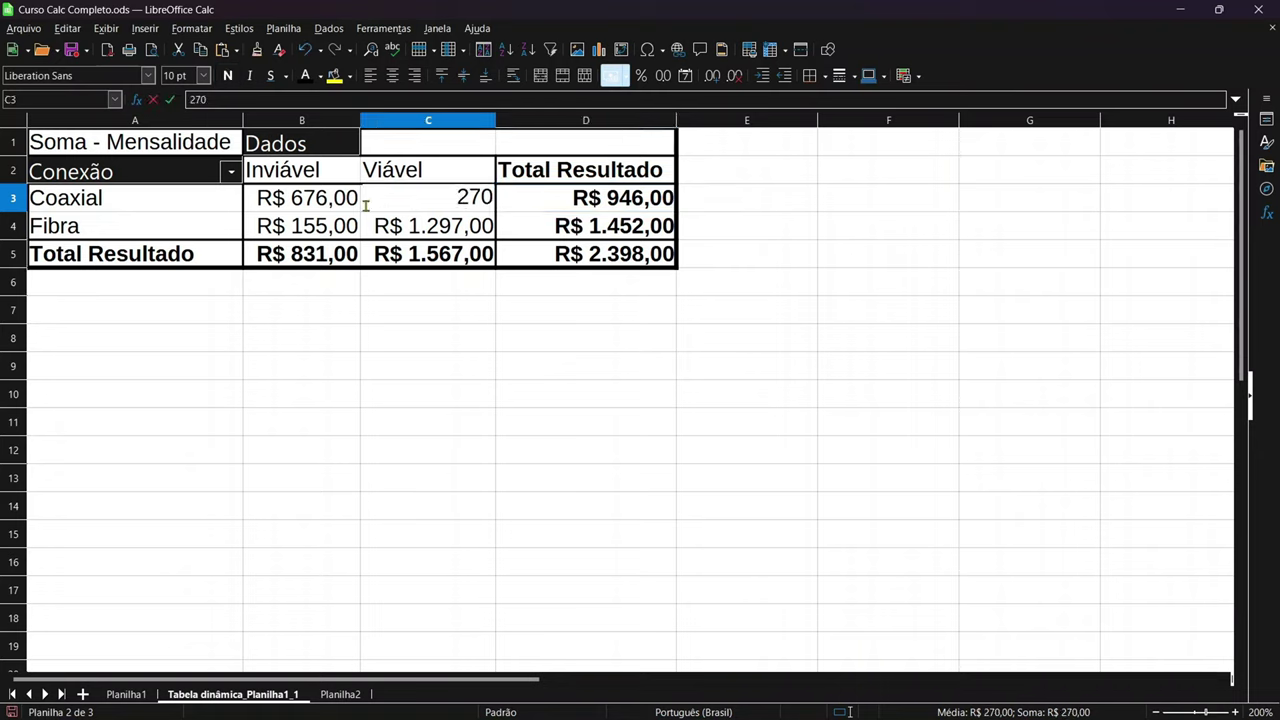
key(Escape)
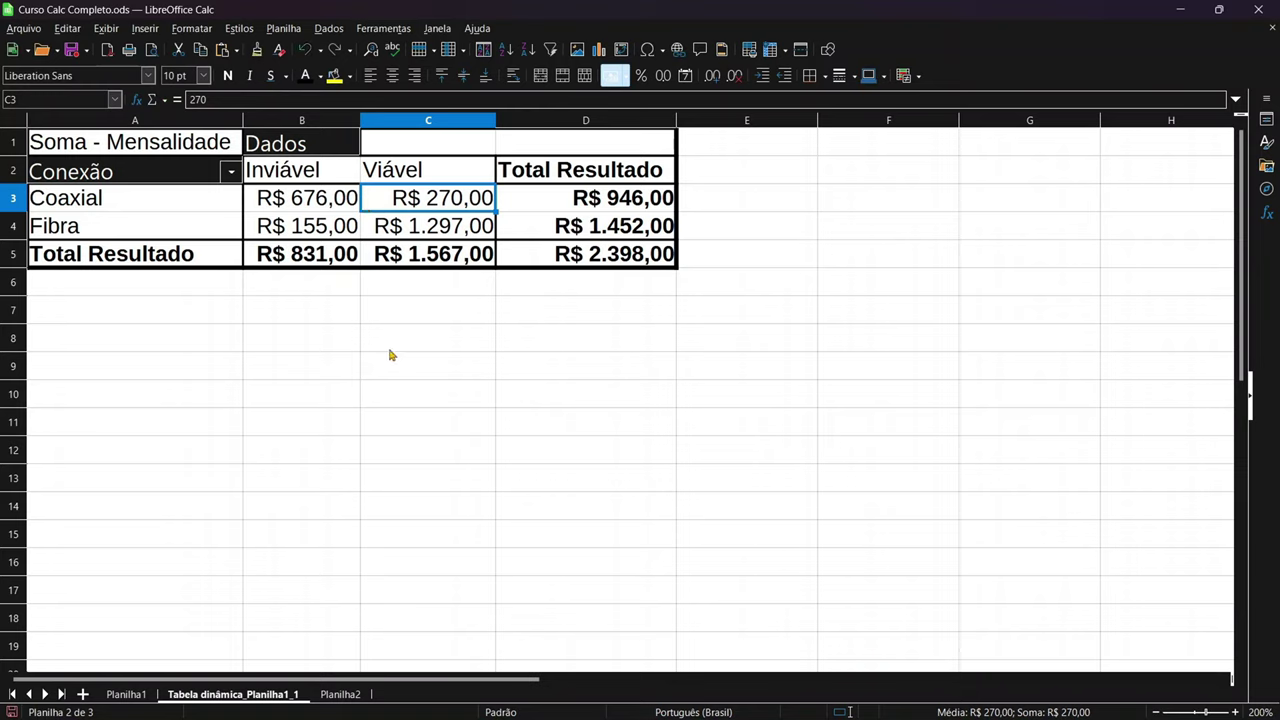